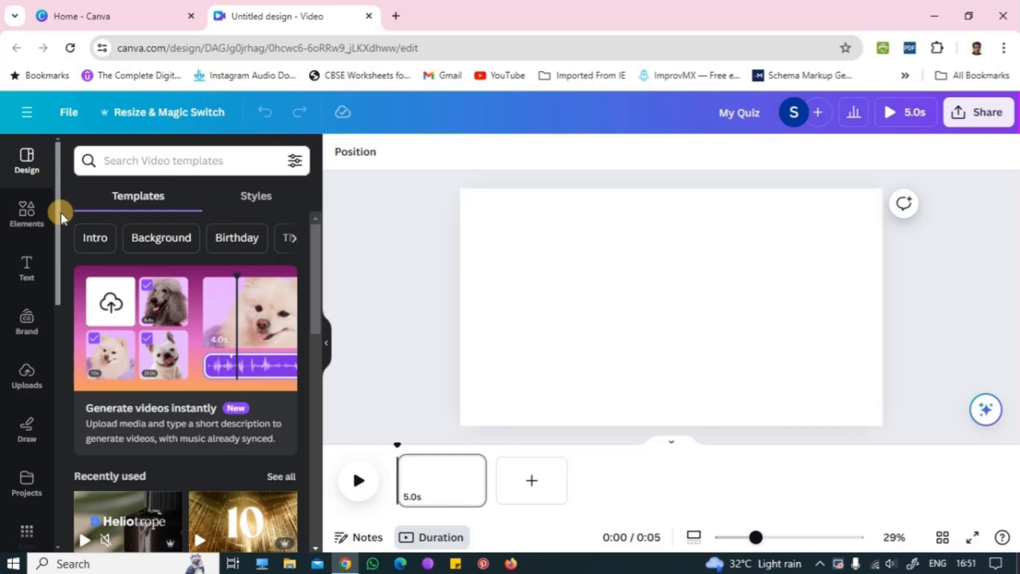
- Search the elements library for "background" and browse the video results
{"action": "left_click", "coordinate": [26, 216]}
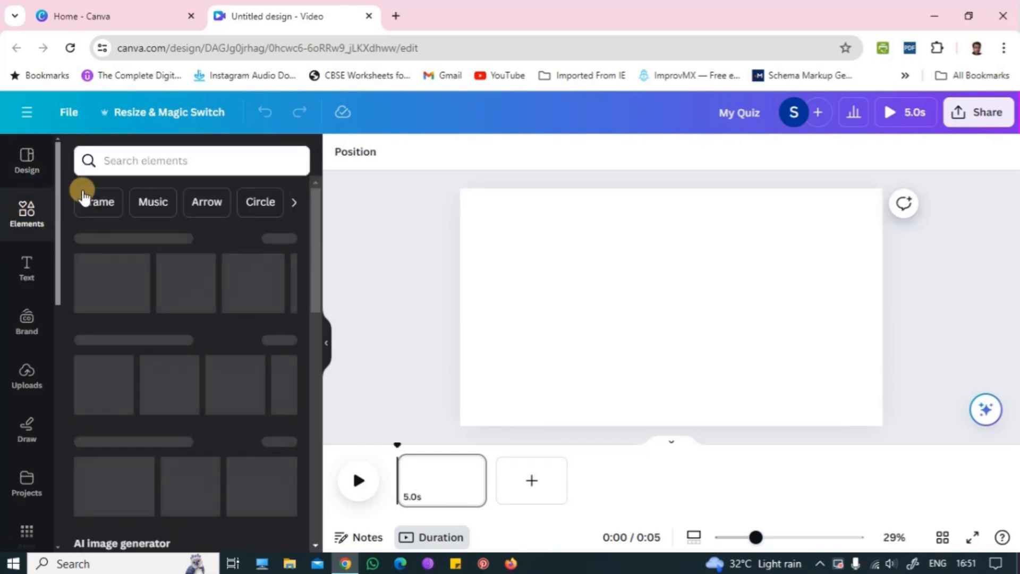
{"action": "left_click", "coordinate": [194, 160]}
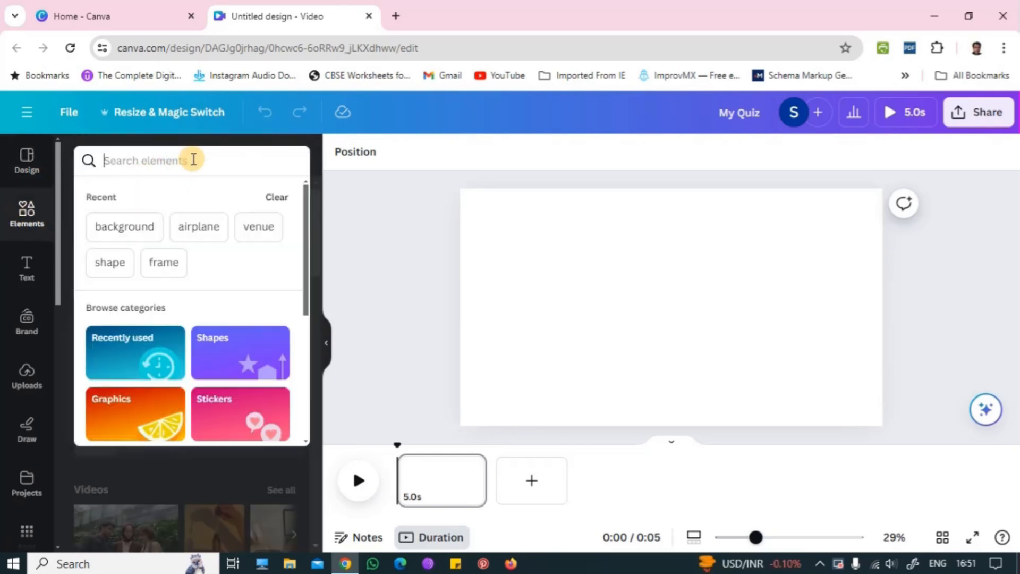
{"action": "type", "text": "background"}
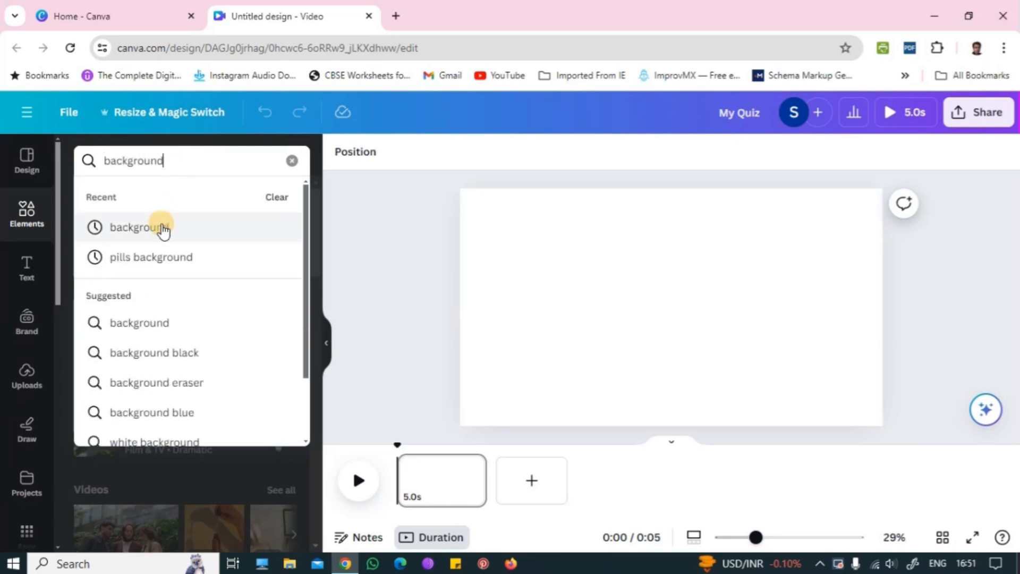
{"action": "key", "text": "Return"}
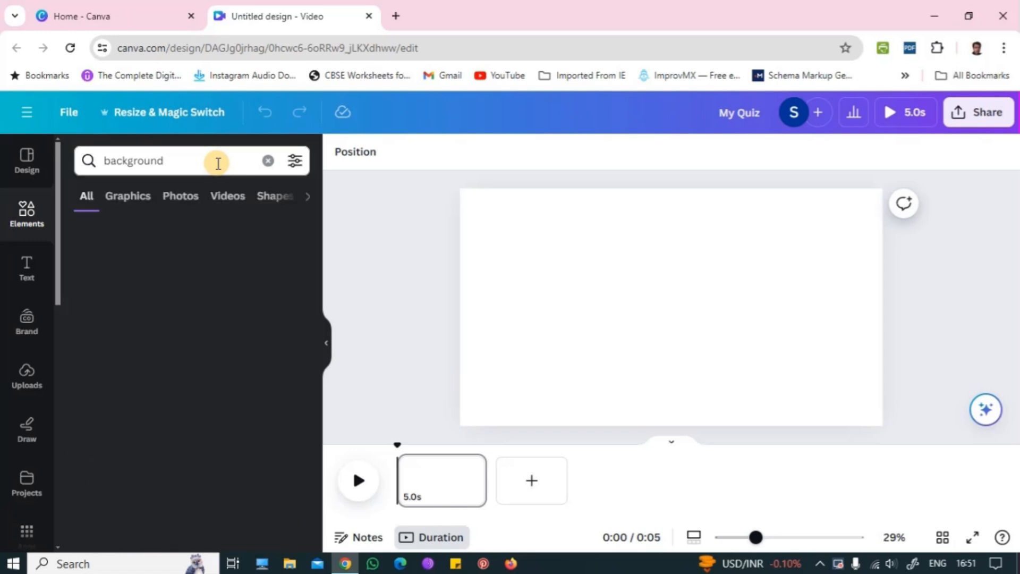
{"action": "left_click", "coordinate": [229, 198]}
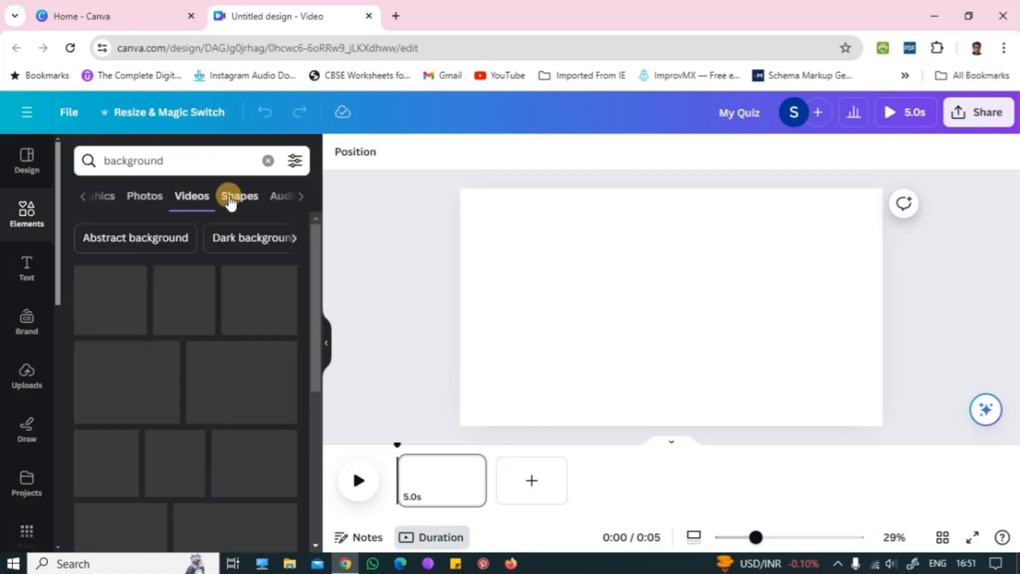
{"action": "left_click_drag", "start_coordinate": [317, 265], "coordinate": [317, 400]}
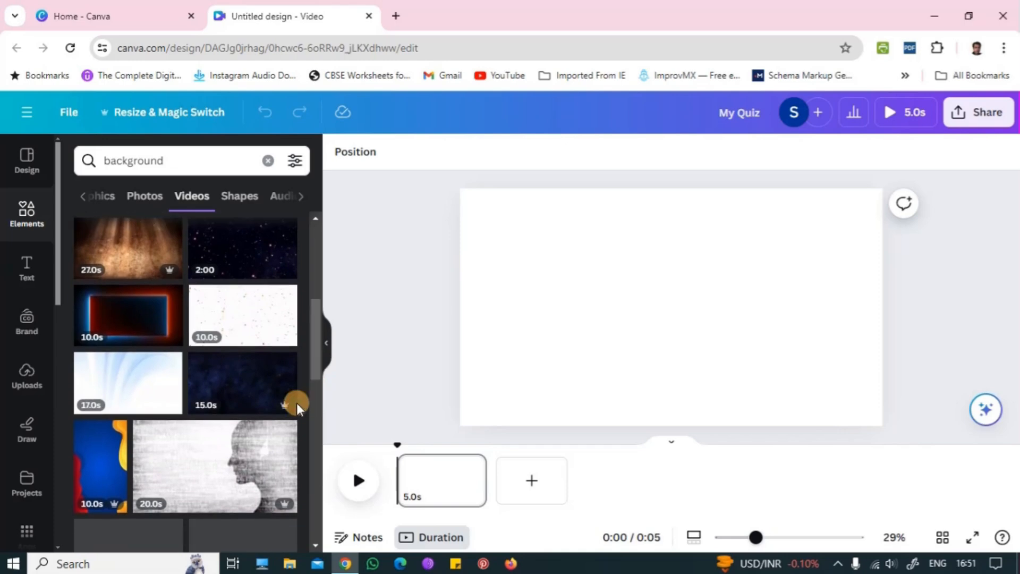
- Add the 15-second dark blue starry background video to the page and enlarge it to fill the whole page
{"action": "left_click_drag", "start_coordinate": [235, 384], "coordinate": [512, 229]}
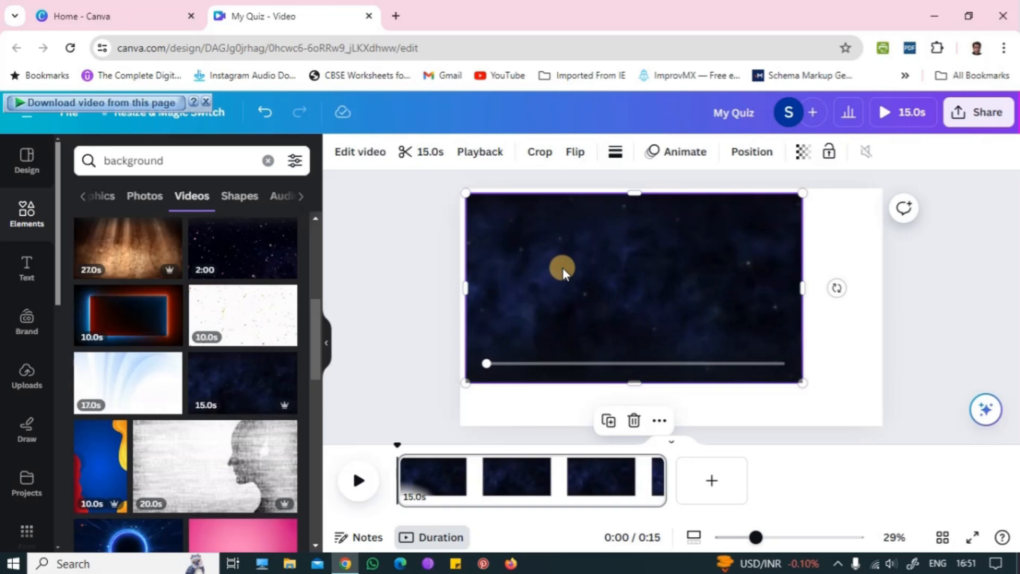
{"action": "left_click_drag", "start_coordinate": [798, 376], "coordinate": [884, 419]}
{"action": "left_click", "coordinate": [939, 348]}
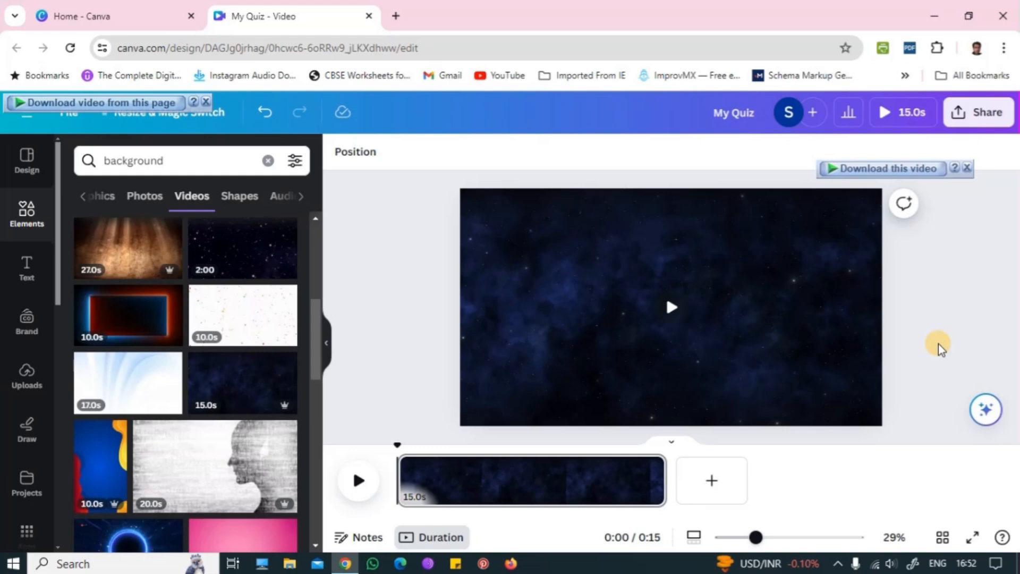
- Find "shapes" in the elements library and place a rounded rectangle as a slim, nearly full-width bar along the page's upper edge
{"action": "left_click", "coordinate": [24, 212]}
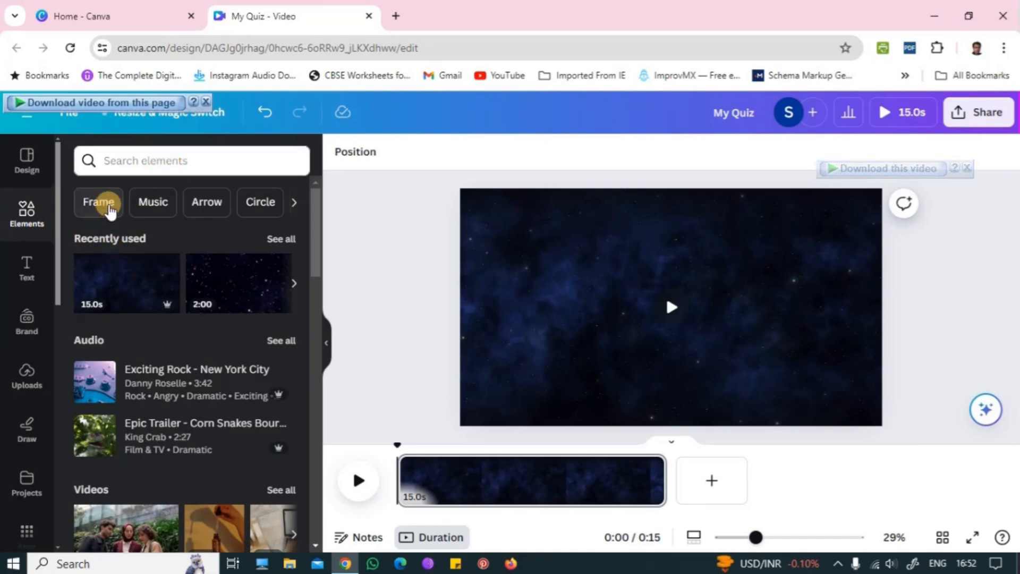
{"action": "left_click", "coordinate": [160, 162]}
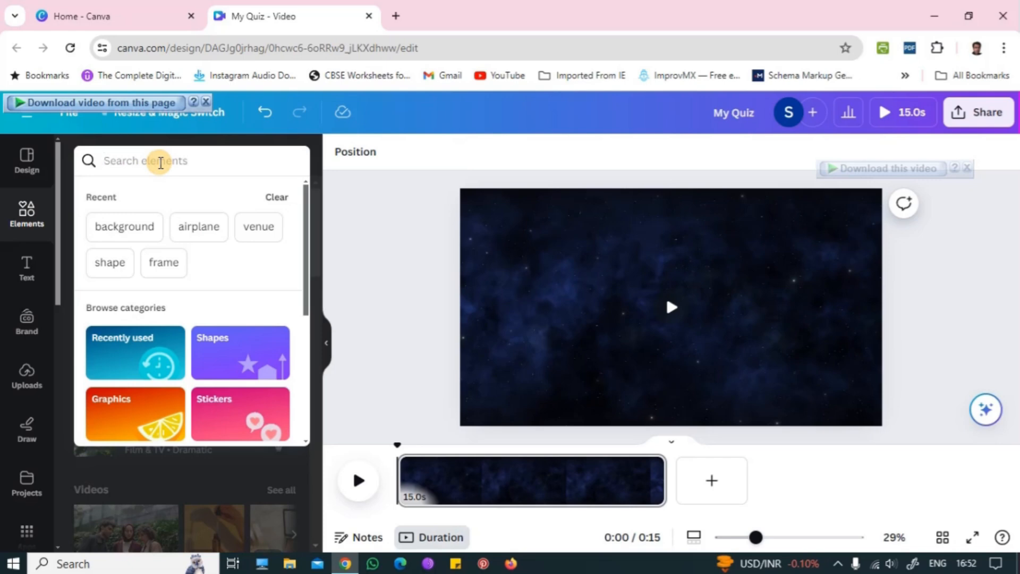
{"action": "type", "text": "shapes"}
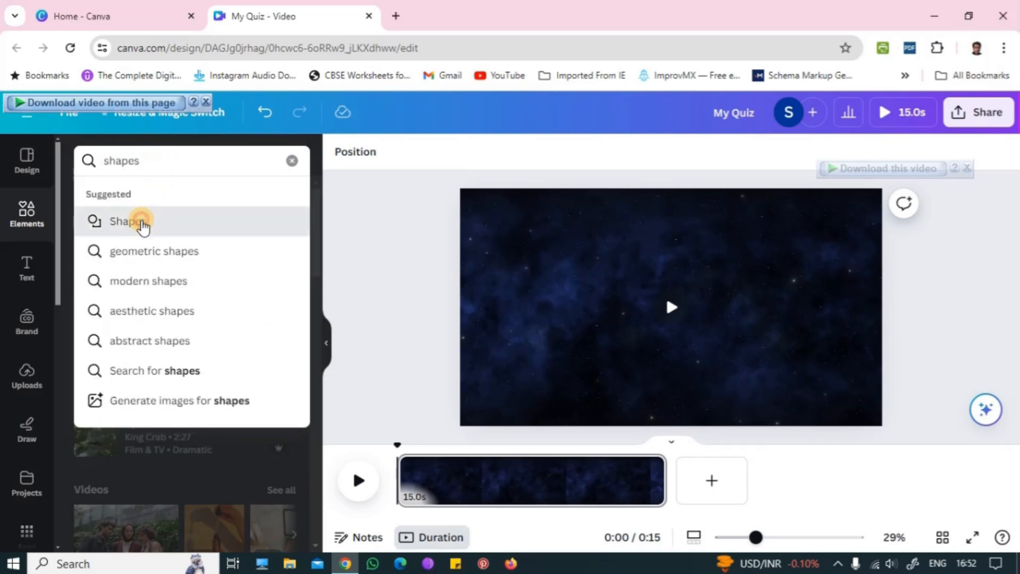
{"action": "left_click", "coordinate": [142, 222]}
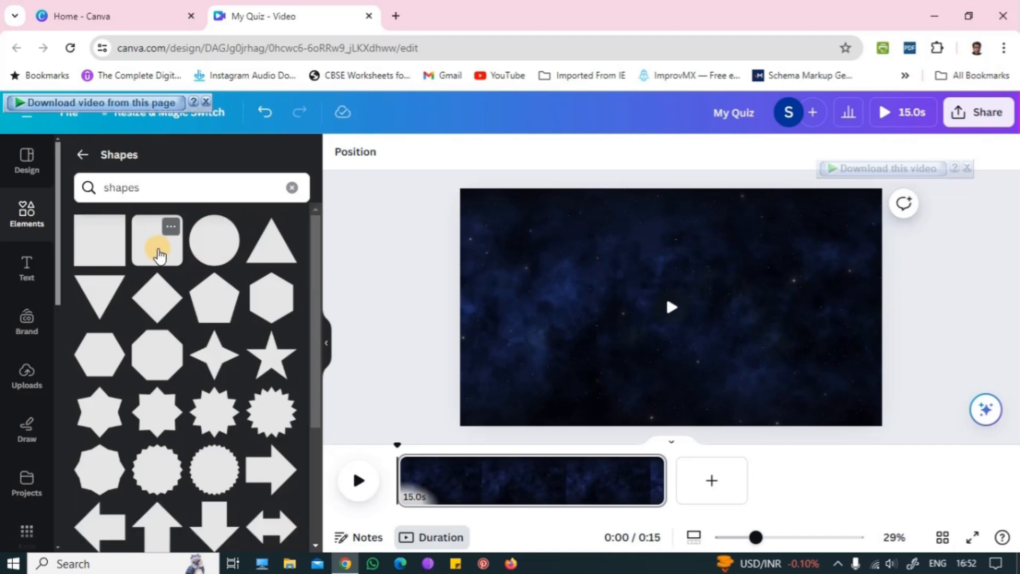
{"action": "left_click_drag", "start_coordinate": [159, 255], "coordinate": [873, 239]}
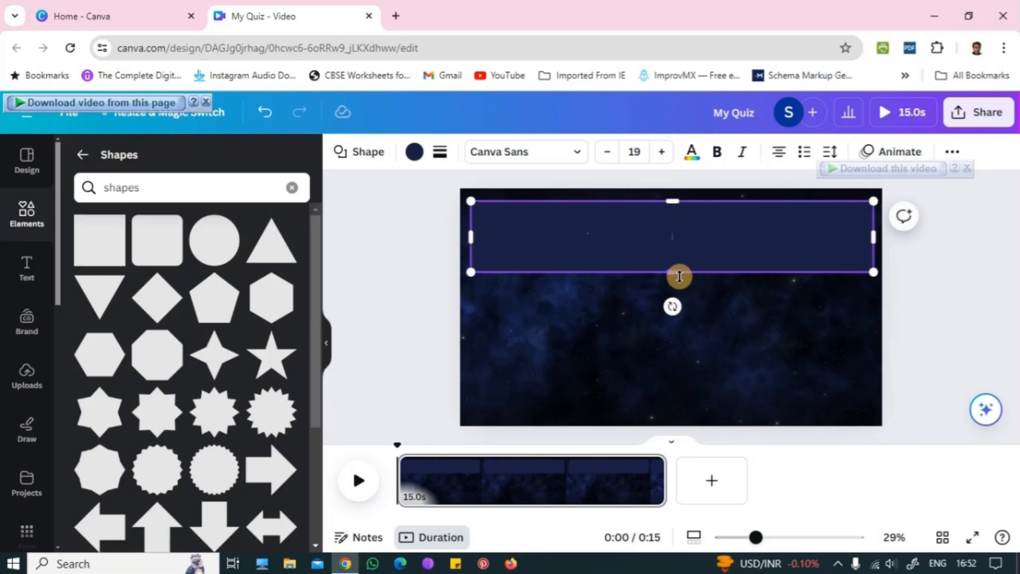
{"action": "left_click_drag", "start_coordinate": [672, 272], "coordinate": [672, 254]}
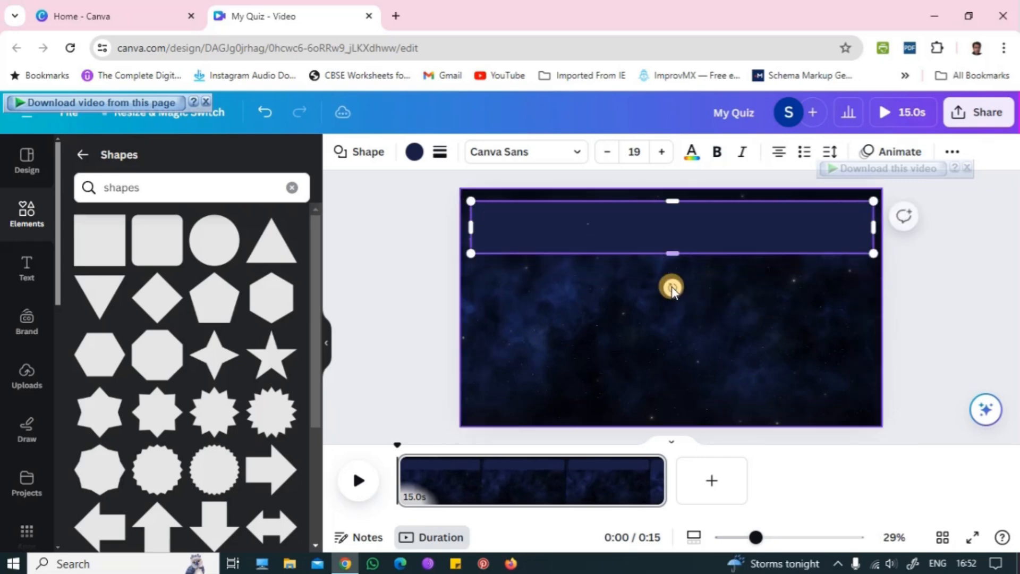
{"action": "left_click", "coordinate": [606, 293]}
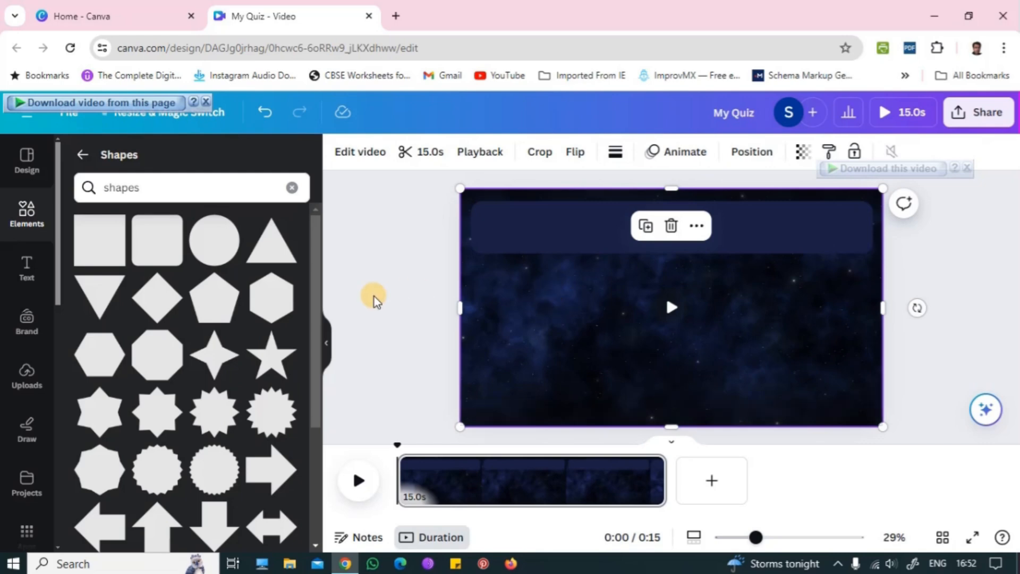
- Add a second rounded rectangle below the top bar, about half the page width, and reduce its height to a slim bar
{"action": "left_click_drag", "start_coordinate": [157, 239], "coordinate": [673, 299]}
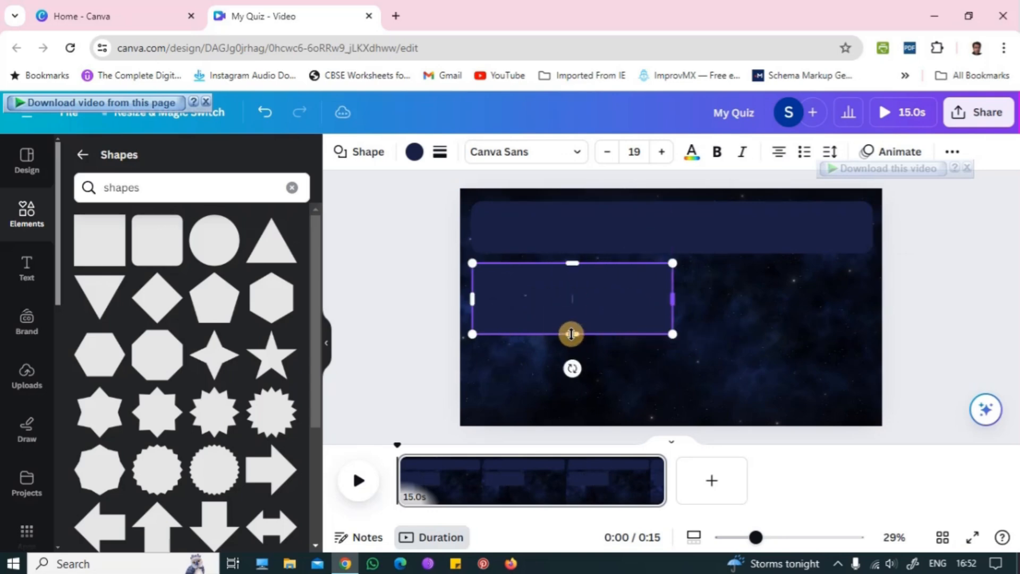
{"action": "left_click_drag", "start_coordinate": [572, 333], "coordinate": [570, 307]}
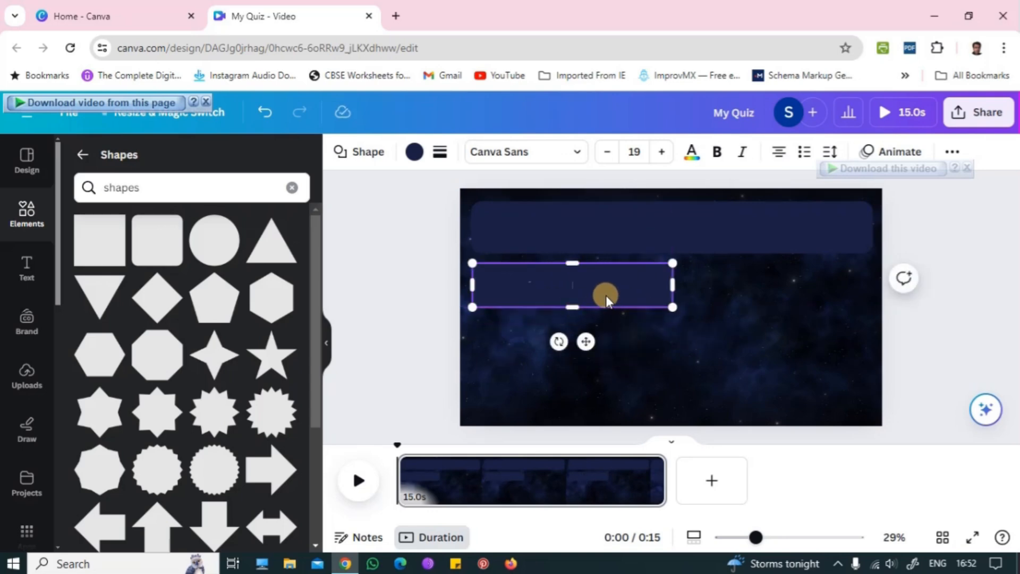
{"action": "left_click", "coordinate": [649, 331]}
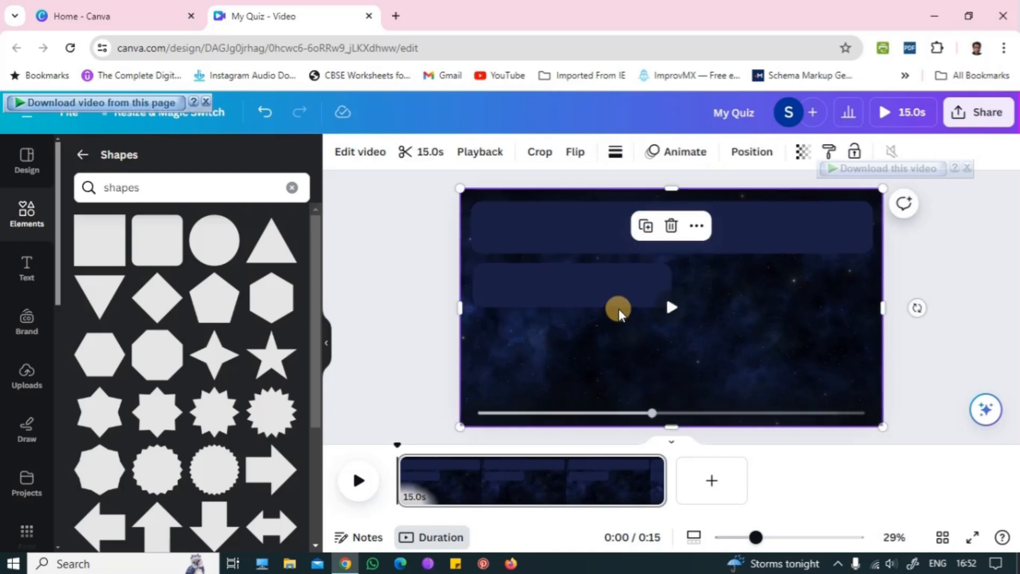
- Duplicate the half-width bar twice and stack the copies below it, evenly spaced and aligned with its left edge
{"action": "left_click", "coordinate": [607, 295]}
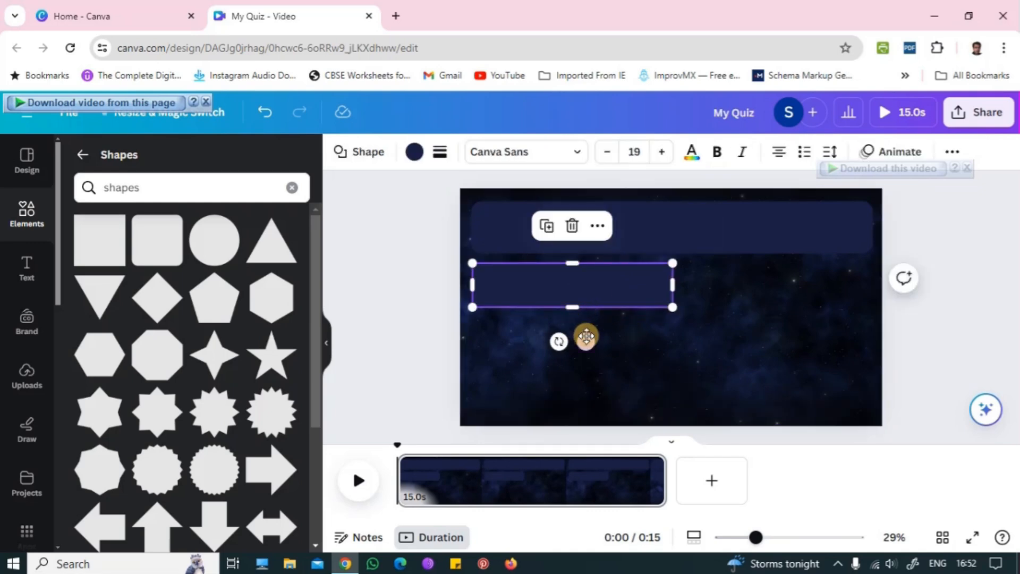
{"action": "left_click", "coordinate": [547, 227]}
{"action": "left_click_drag", "start_coordinate": [621, 293], "coordinate": [621, 342]}
{"action": "left_click", "coordinate": [553, 281]}
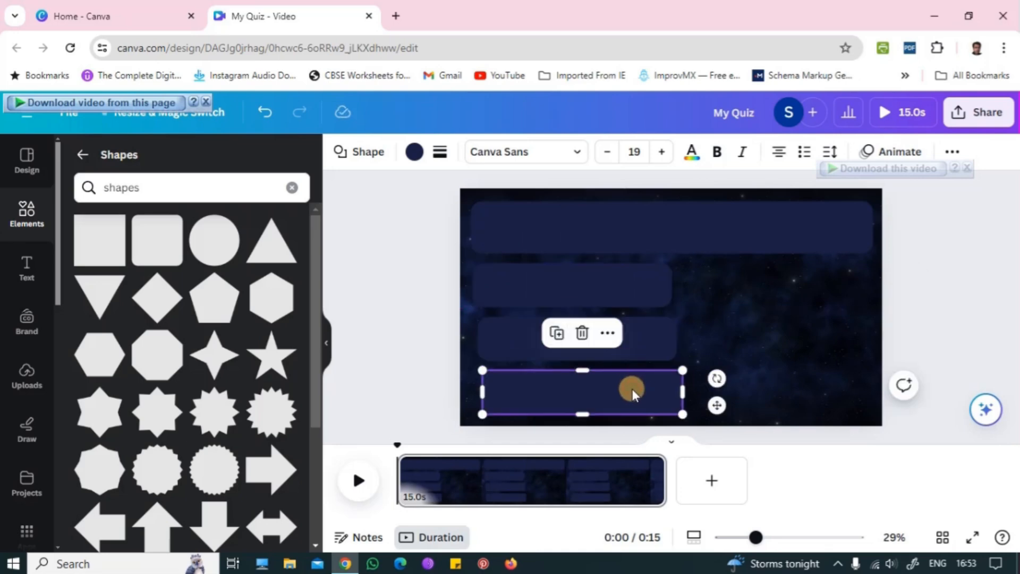
{"action": "left_click_drag", "start_coordinate": [632, 389], "coordinate": [631, 387]}
{"action": "left_click_drag", "start_coordinate": [637, 353], "coordinate": [637, 348]}
{"action": "left_click_drag", "start_coordinate": [642, 392], "coordinate": [639, 393]}
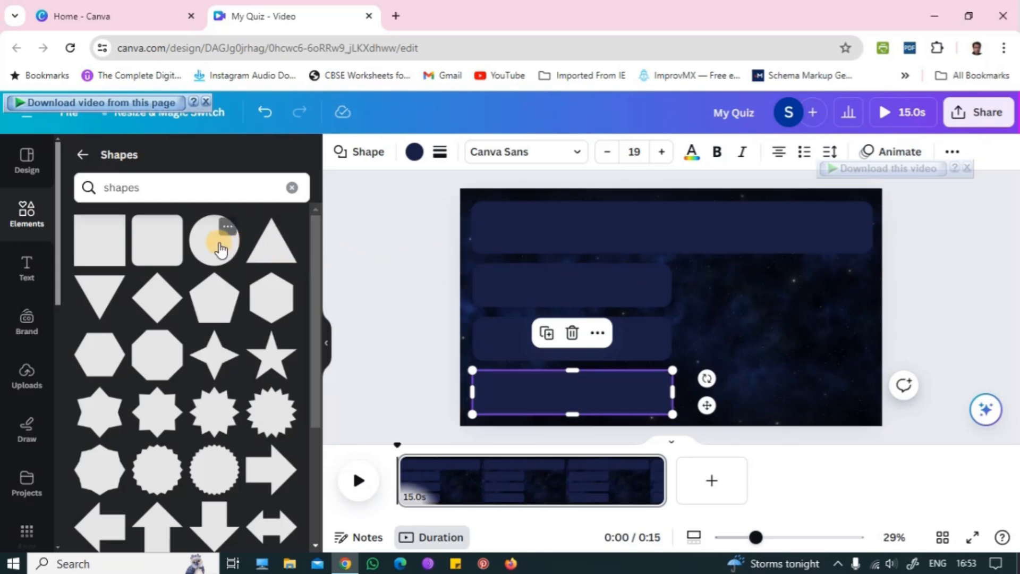
- Add a circle shape, shrink it to fit within the top bar, and center it vertically at the bar's left end
{"action": "left_click_drag", "start_coordinate": [213, 253], "coordinate": [498, 220]}
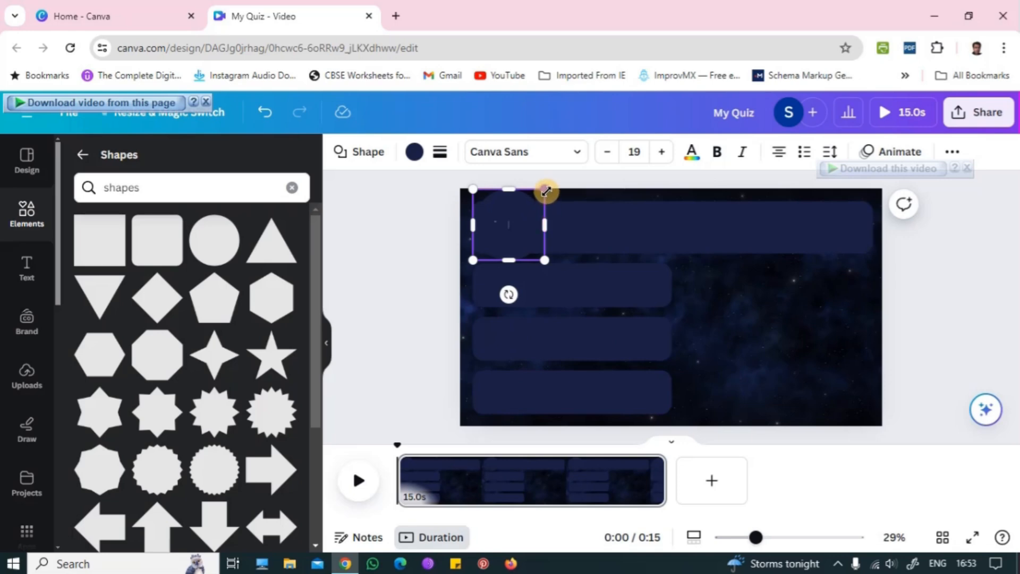
{"action": "left_click_drag", "start_coordinate": [546, 191], "coordinate": [511, 223]}
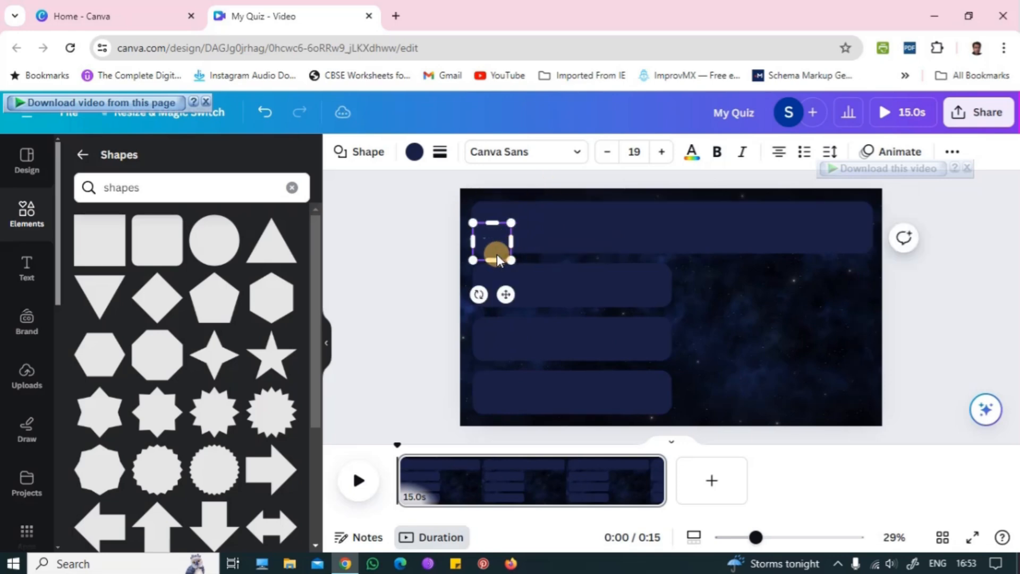
{"action": "left_click_drag", "start_coordinate": [497, 258], "coordinate": [498, 235]}
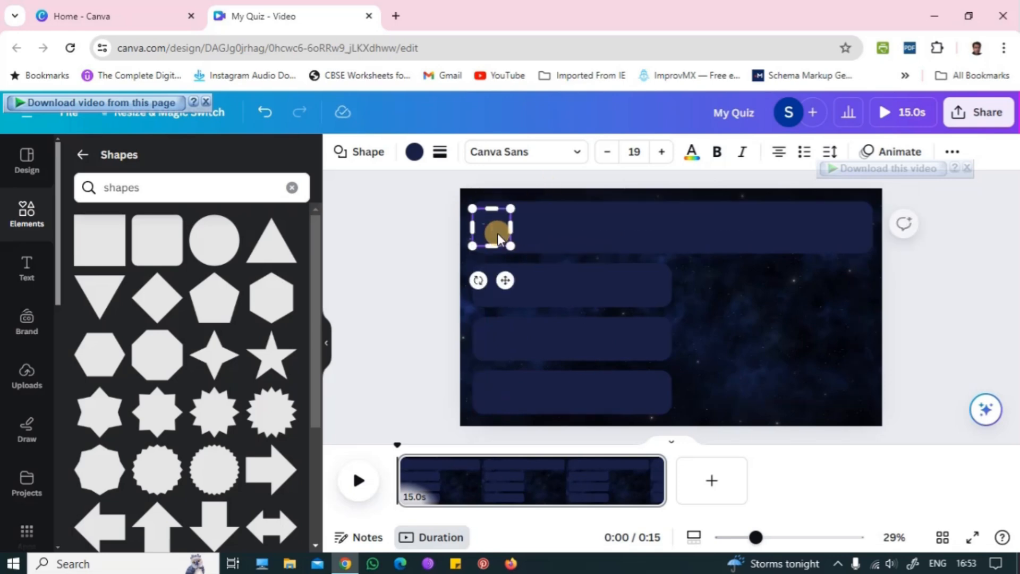
- Fill the circle with pink and give it a solid white border
{"action": "left_click", "coordinate": [418, 158]}
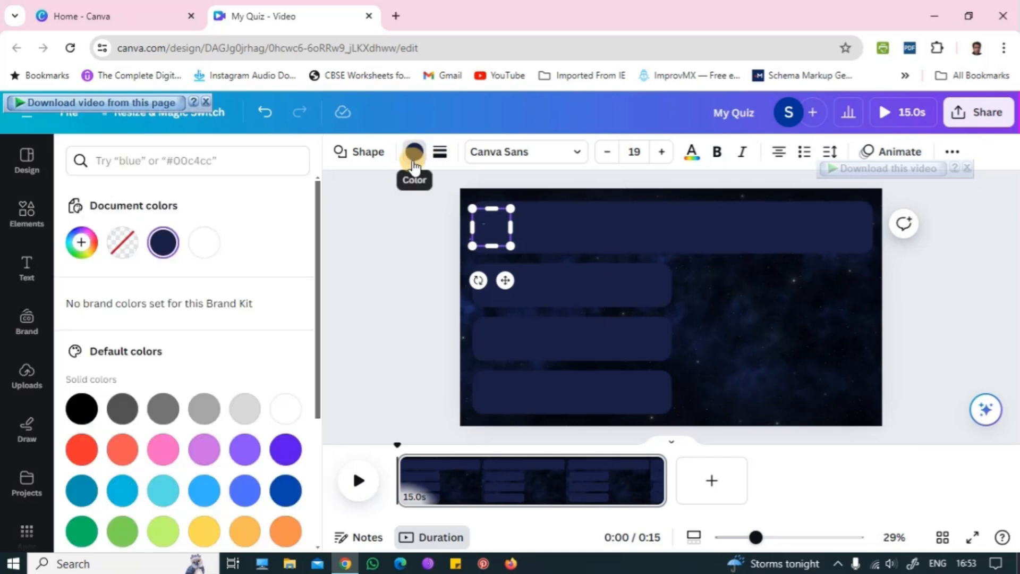
{"action": "left_click", "coordinate": [163, 451]}
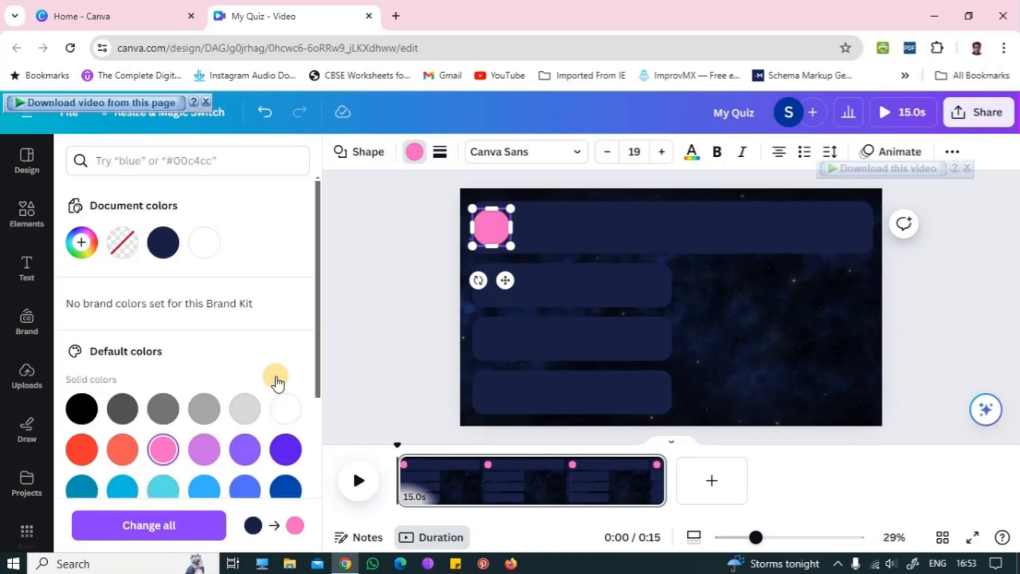
{"action": "left_click", "coordinate": [440, 153]}
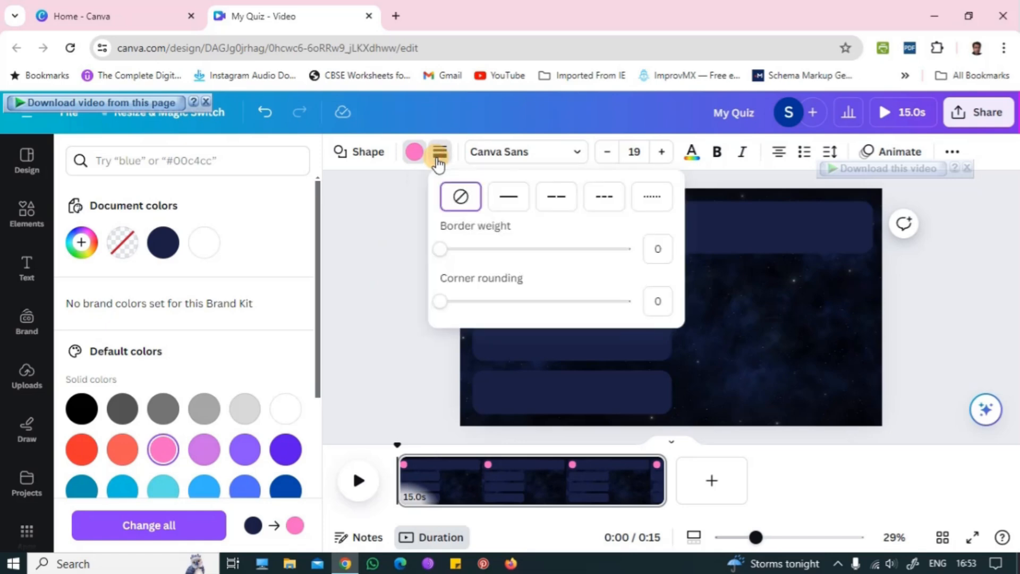
{"action": "left_click", "coordinate": [507, 200]}
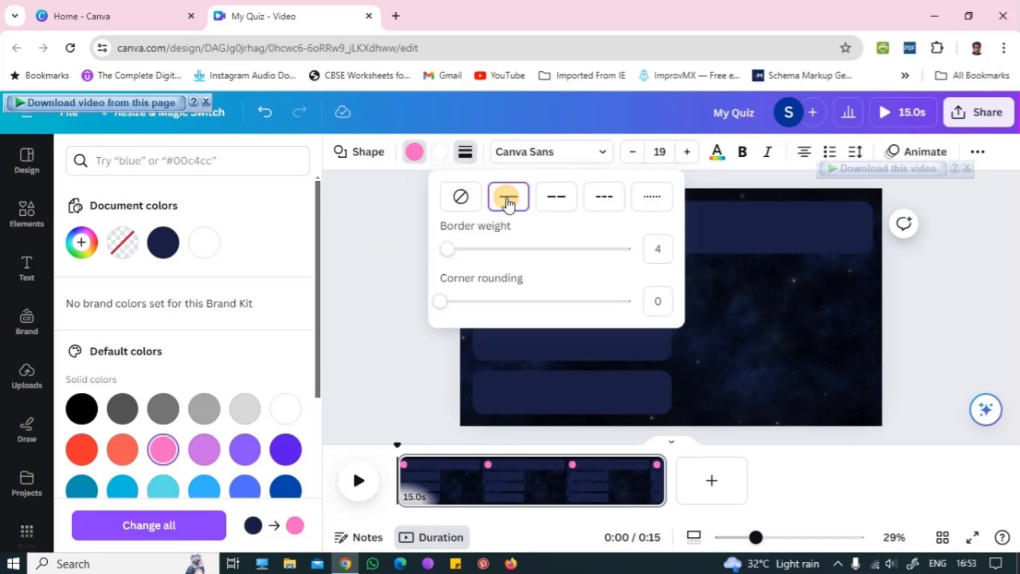
{"action": "left_click", "coordinate": [440, 153]}
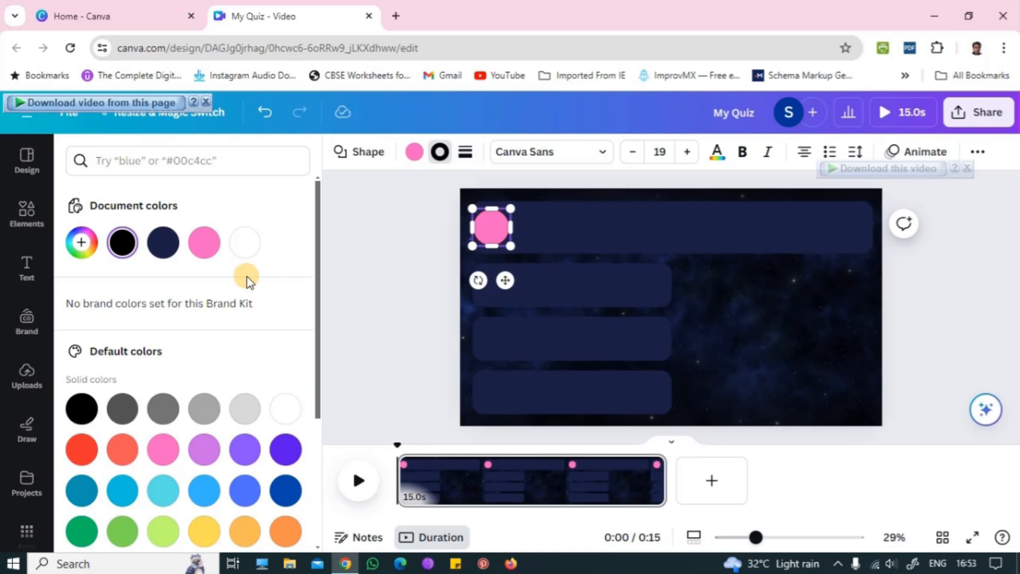
{"action": "left_click", "coordinate": [245, 244]}
{"action": "left_click", "coordinate": [703, 292]}
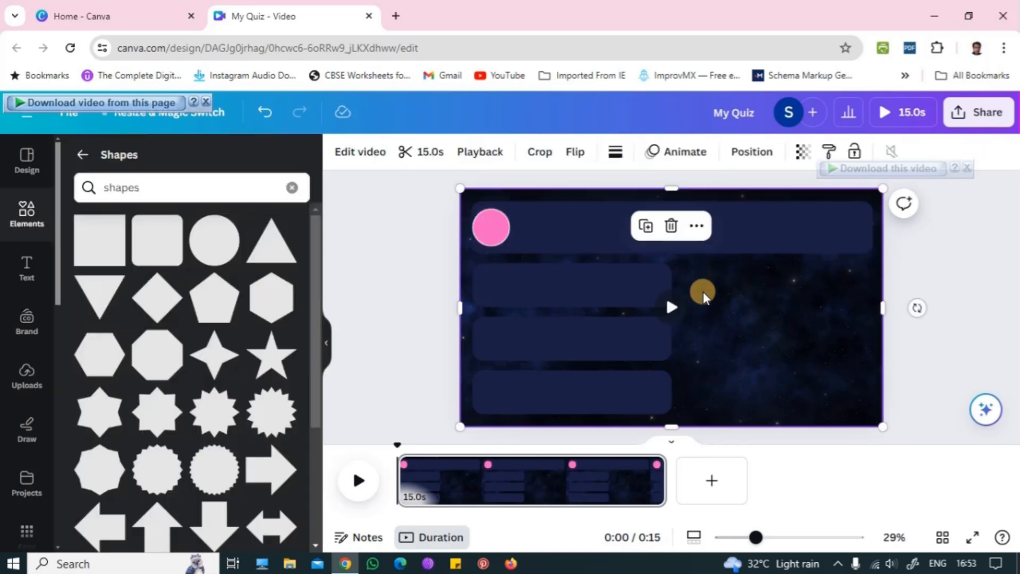
- Duplicate the pink circle three times and place one copy at the left end of each half-width bar
{"action": "left_click", "coordinate": [493, 237]}
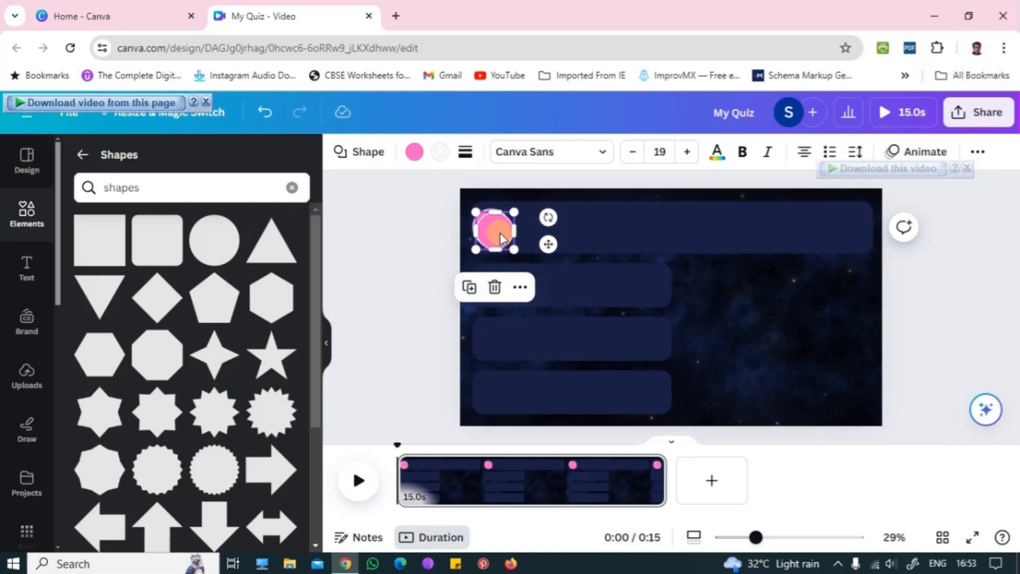
{"action": "left_click_drag", "start_coordinate": [499, 237], "coordinate": [497, 286]}
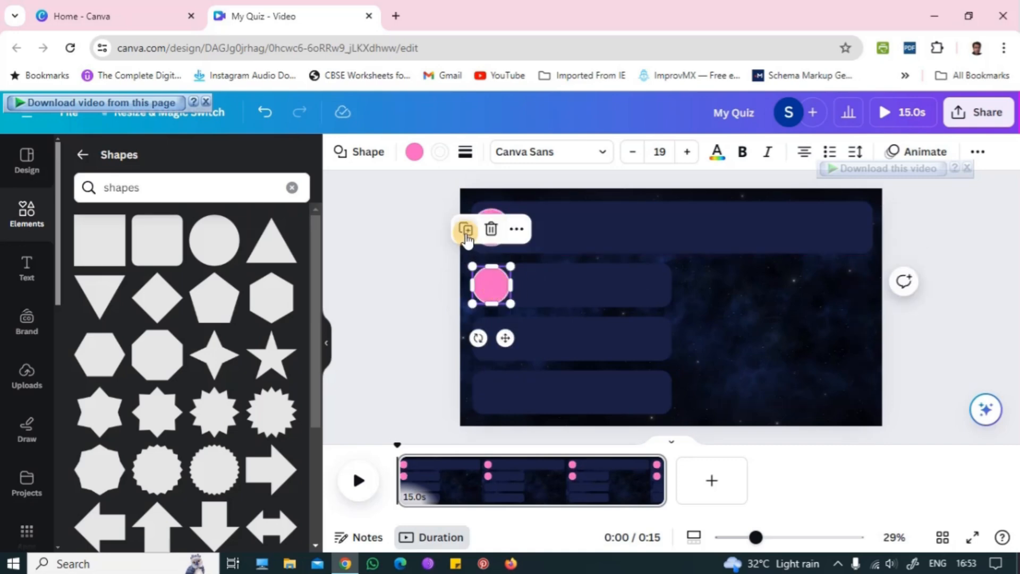
{"action": "left_click", "coordinate": [466, 231]}
{"action": "left_click_drag", "start_coordinate": [490, 342], "coordinate": [490, 337]}
{"action": "left_click", "coordinate": [466, 283]}
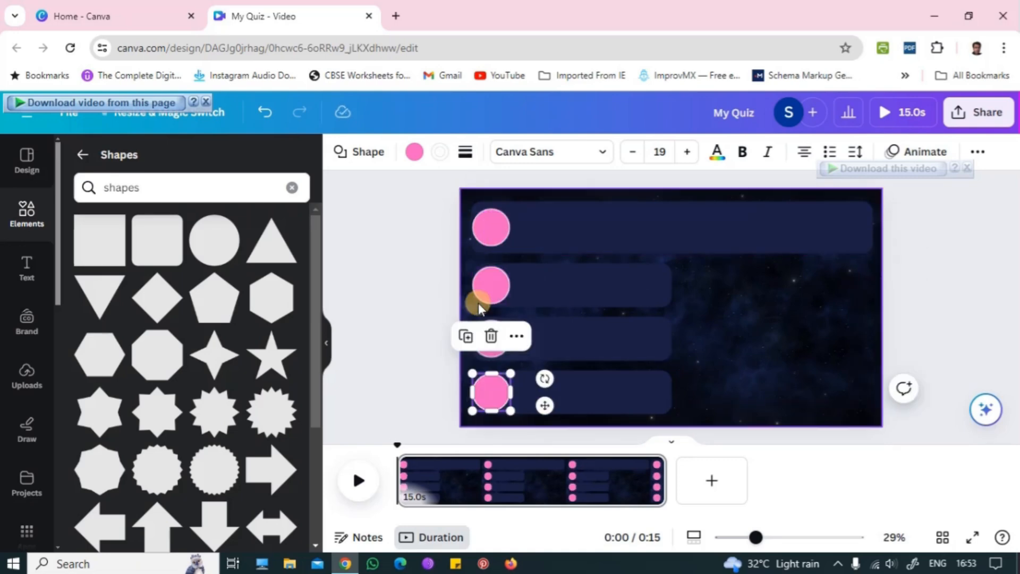
{"action": "left_click", "coordinate": [729, 375]}
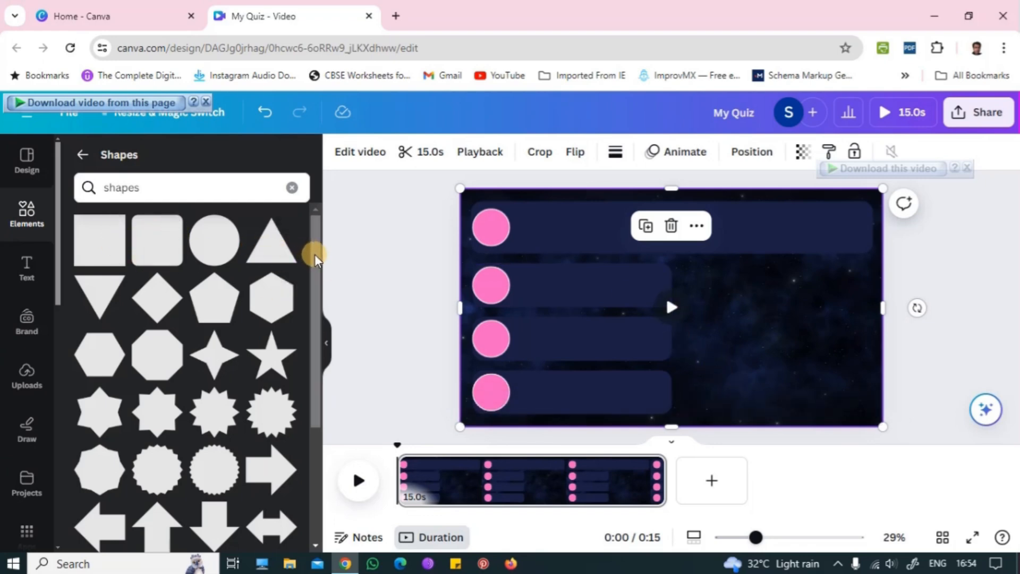
{"action": "mouse_move", "coordinate": [314, 259]}
{"action": "left_mouse_down"}
{"action": "mouse_move", "coordinate": [320, 307]}
{"action": "mouse_move", "coordinate": [321, 271]}
{"action": "left_mouse_up"}
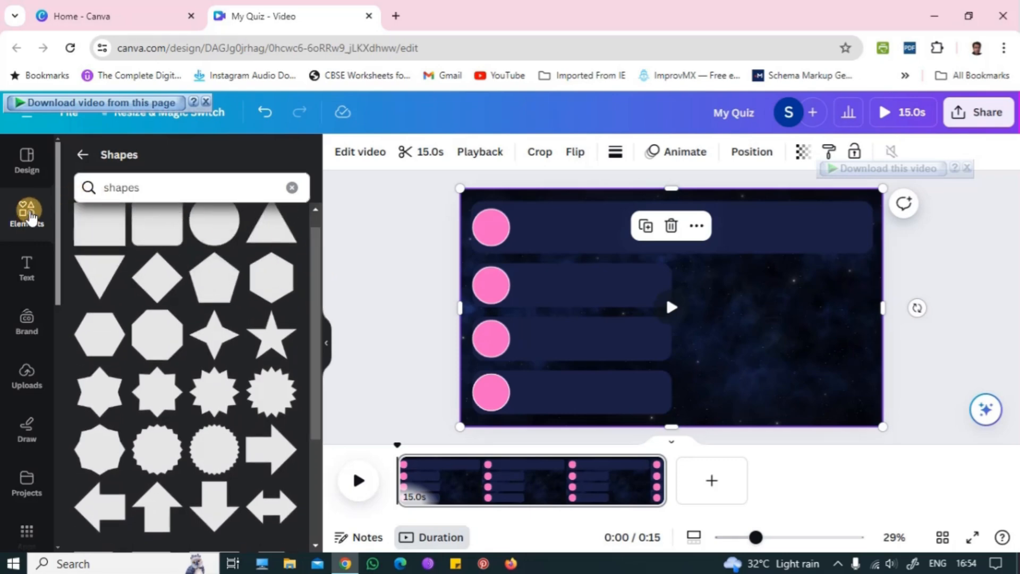
- Add a rounded square frame to the empty area beside the answer bars and shrink it slightly to leave room beneath
{"action": "left_click", "coordinate": [28, 213]}
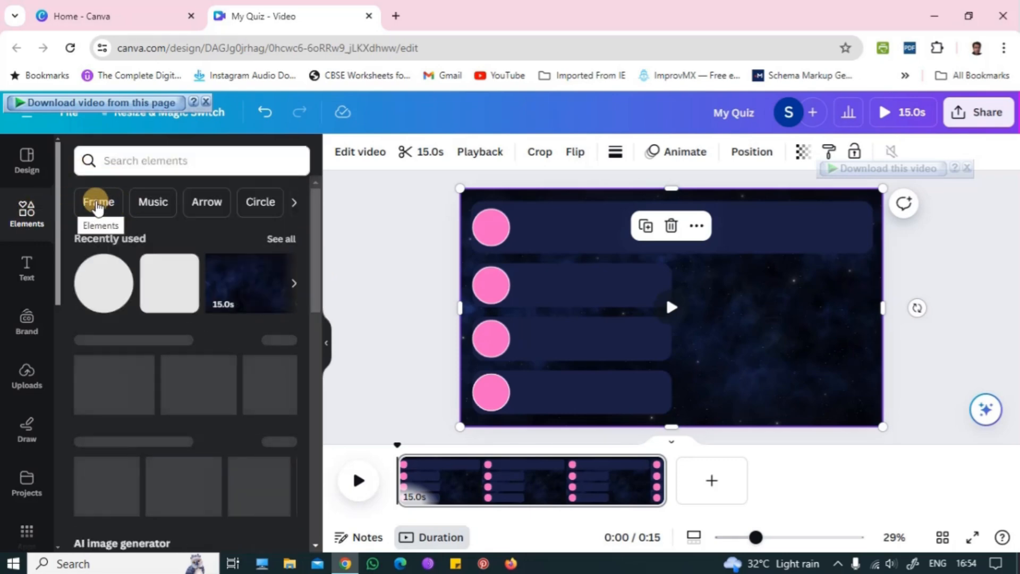
{"action": "left_click", "coordinate": [96, 205]}
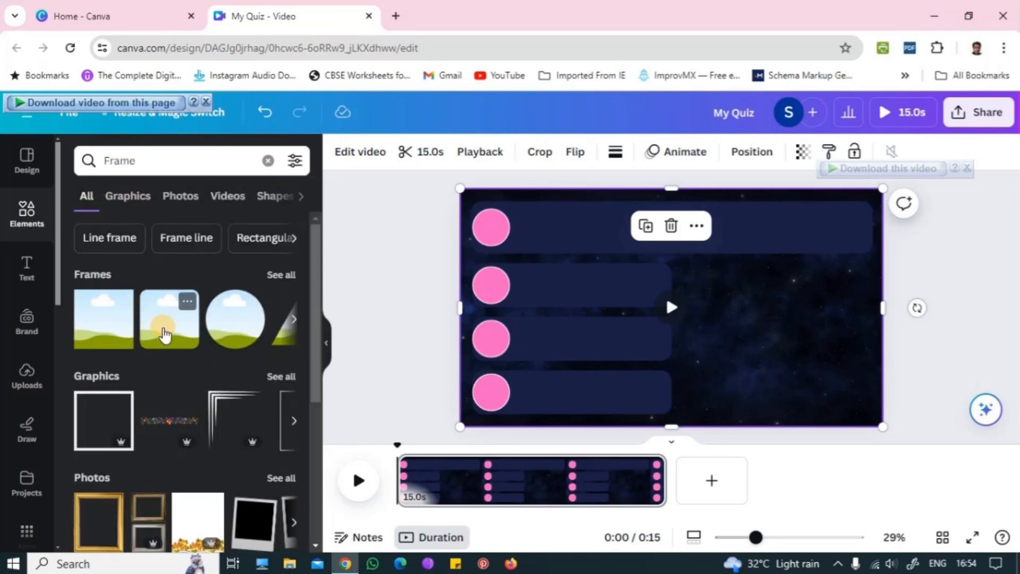
{"action": "left_click_drag", "start_coordinate": [165, 334], "coordinate": [756, 310]}
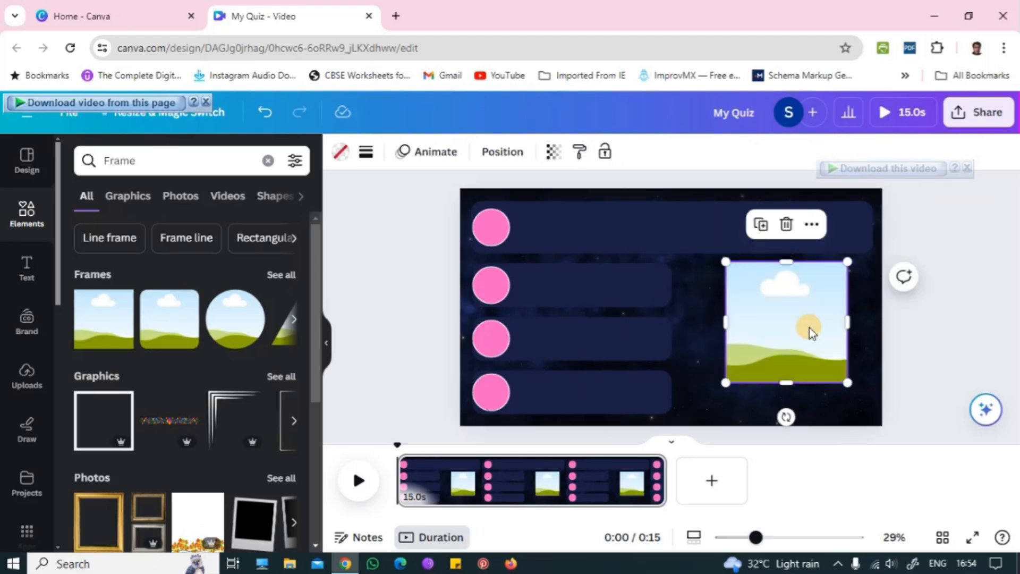
{"action": "left_click_drag", "start_coordinate": [844, 379], "coordinate": [795, 322]}
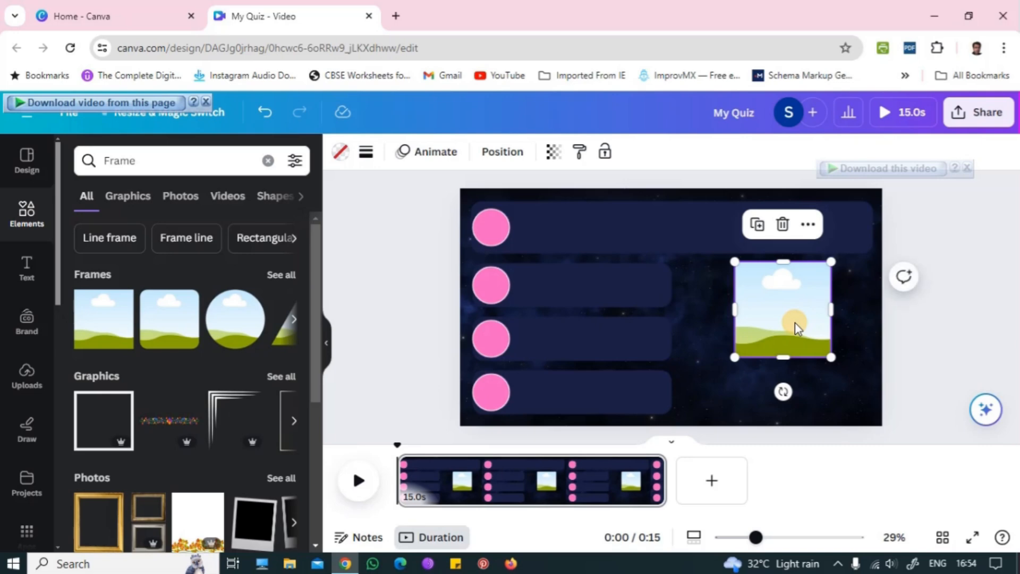
- Duplicate the lowest answer bar and place the copy beneath the picture frame, beside the original
{"action": "left_click", "coordinate": [562, 394]}
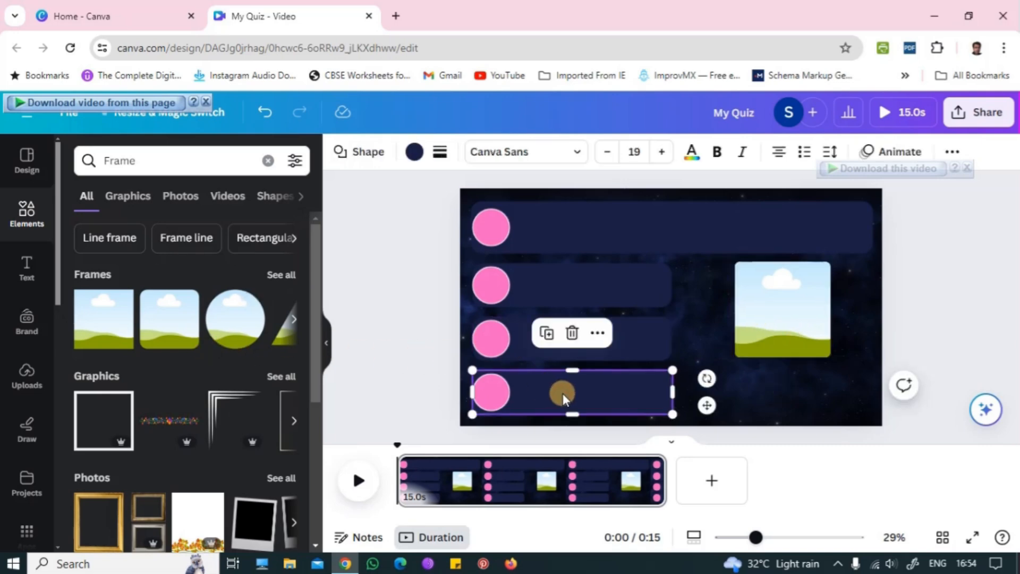
{"action": "left_click", "coordinate": [548, 336]}
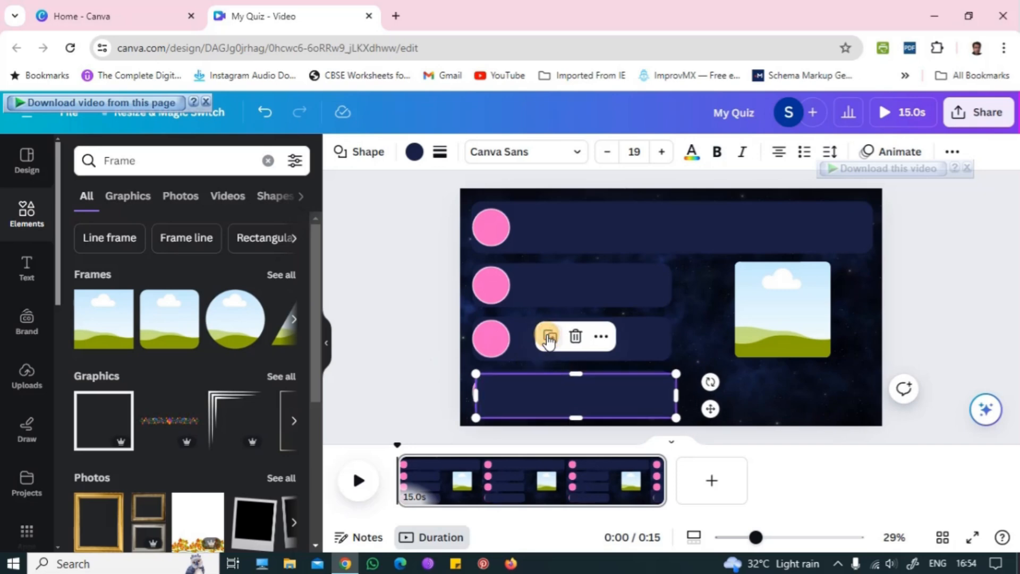
{"action": "left_click_drag", "start_coordinate": [626, 395], "coordinate": [830, 399]}
{"action": "left_click", "coordinate": [702, 323]}
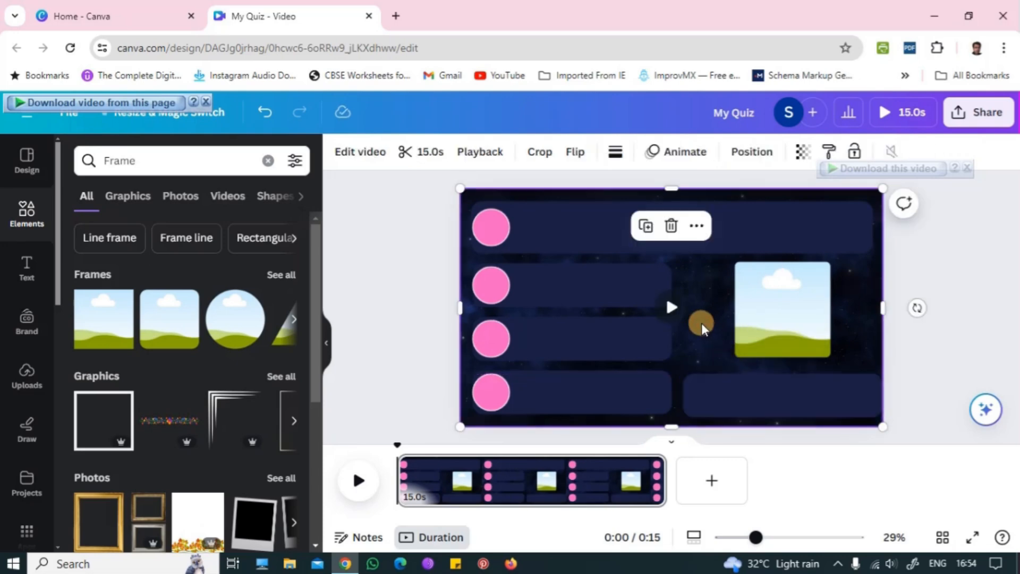
- Add a heading over the full-width question bar and replace its text with "Question 1"
{"action": "left_click", "coordinate": [25, 268]}
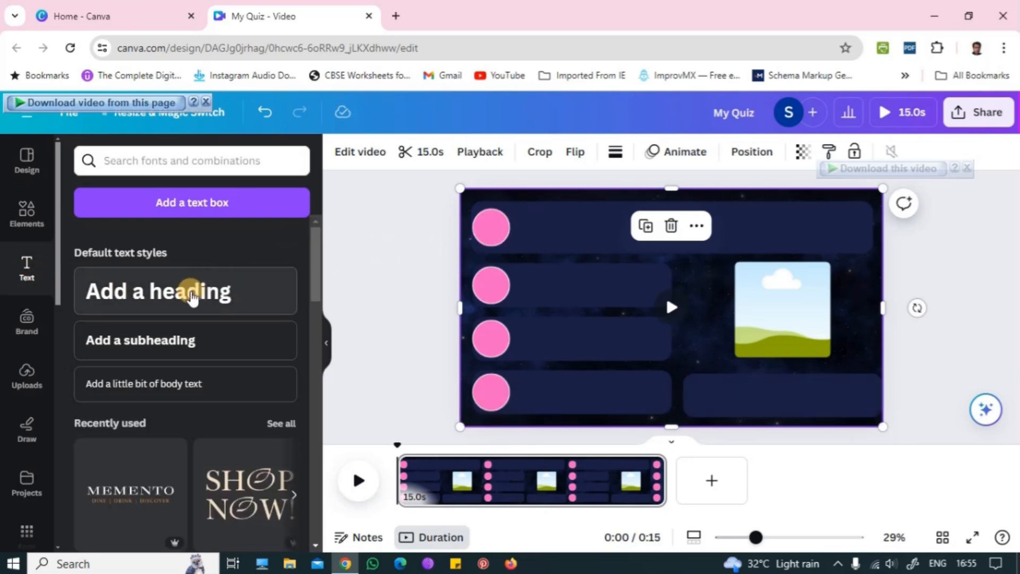
{"action": "left_click", "coordinate": [193, 297]}
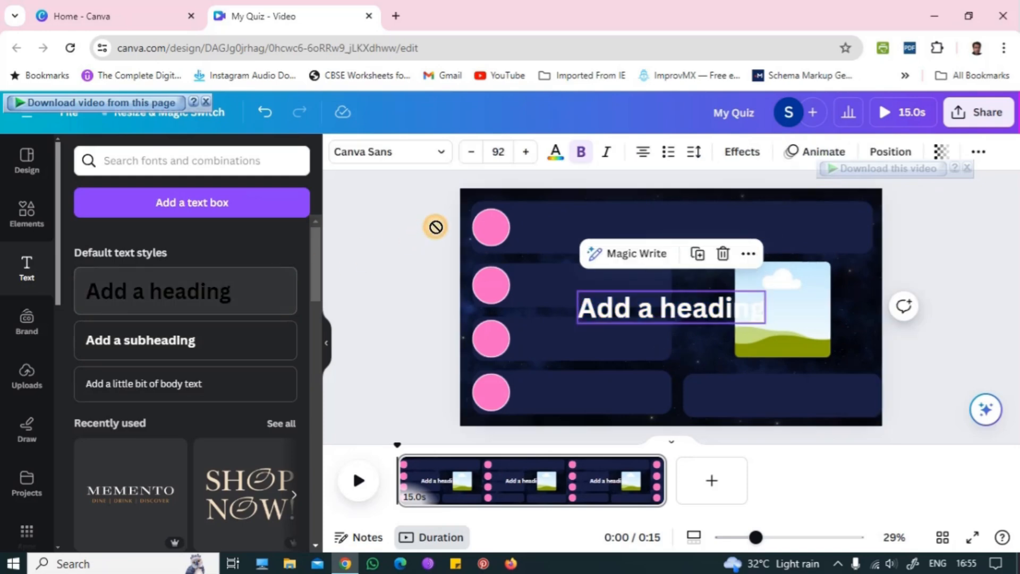
{"action": "left_click_drag", "start_coordinate": [193, 296], "coordinate": [650, 219]}
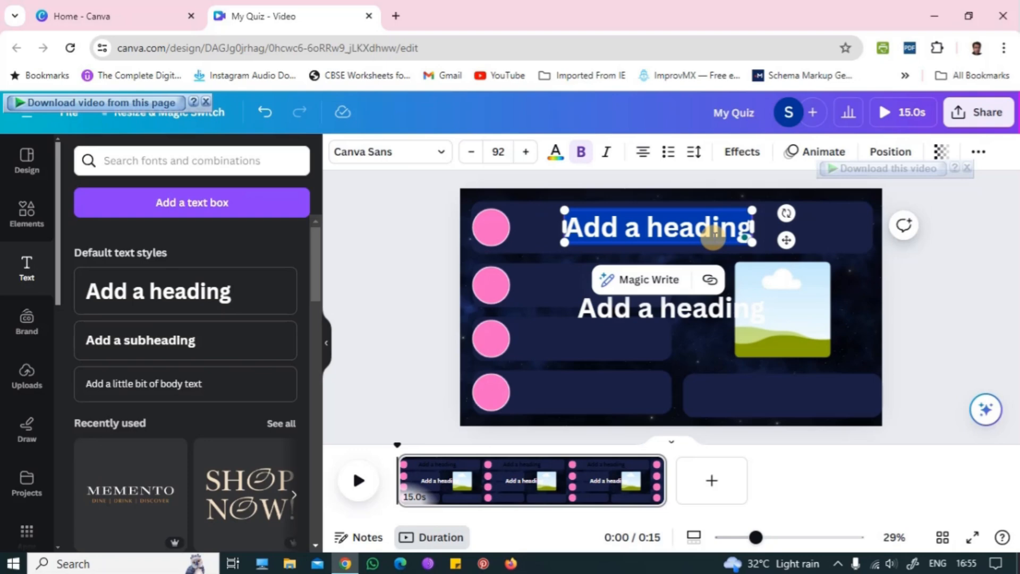
{"action": "key", "text": "BackSpace"}
{"action": "type", "text": "Ques"}
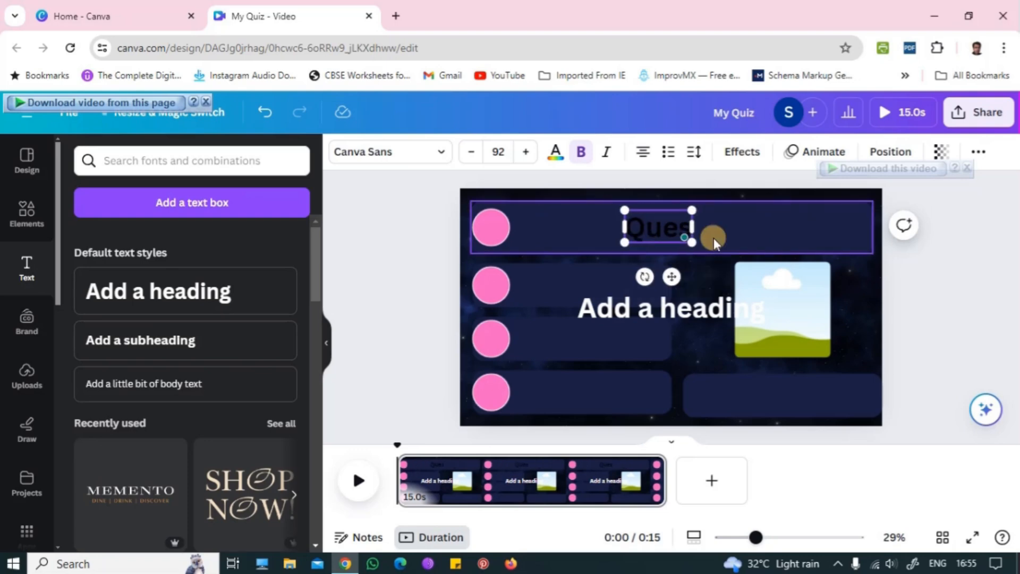
{"action": "type", "text": "tion"}
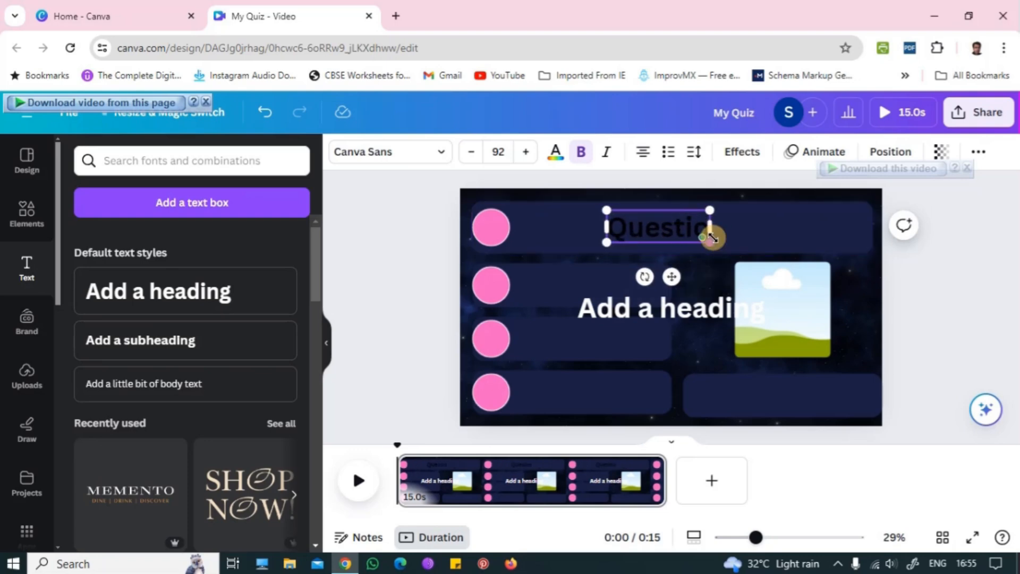
{"action": "type", "text": " 1"}
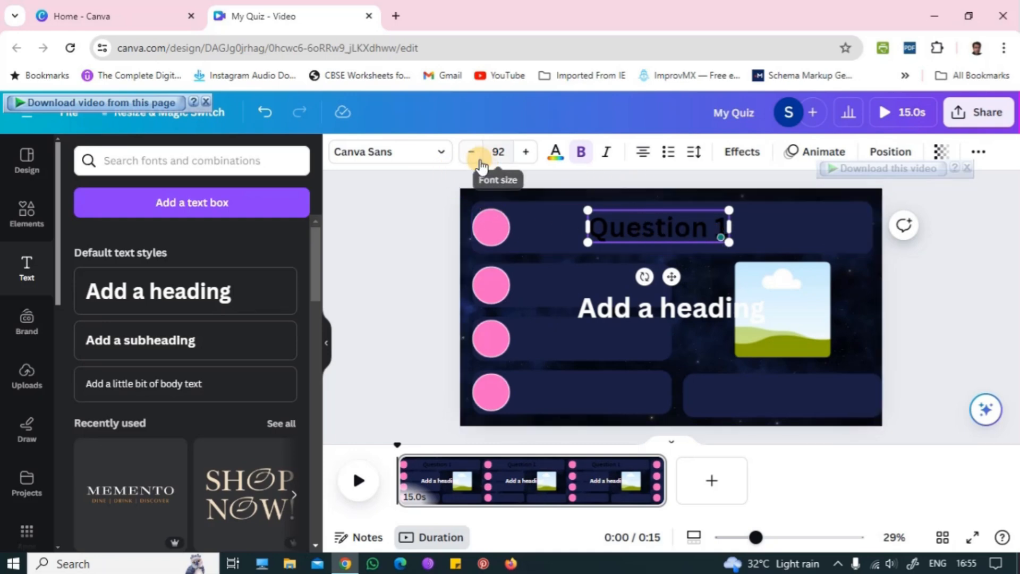
- Color the "Question 1" heading white and move it right beside the question bar's pink circle
{"action": "left_click", "coordinate": [567, 238]}
{"action": "left_click", "coordinate": [619, 235]}
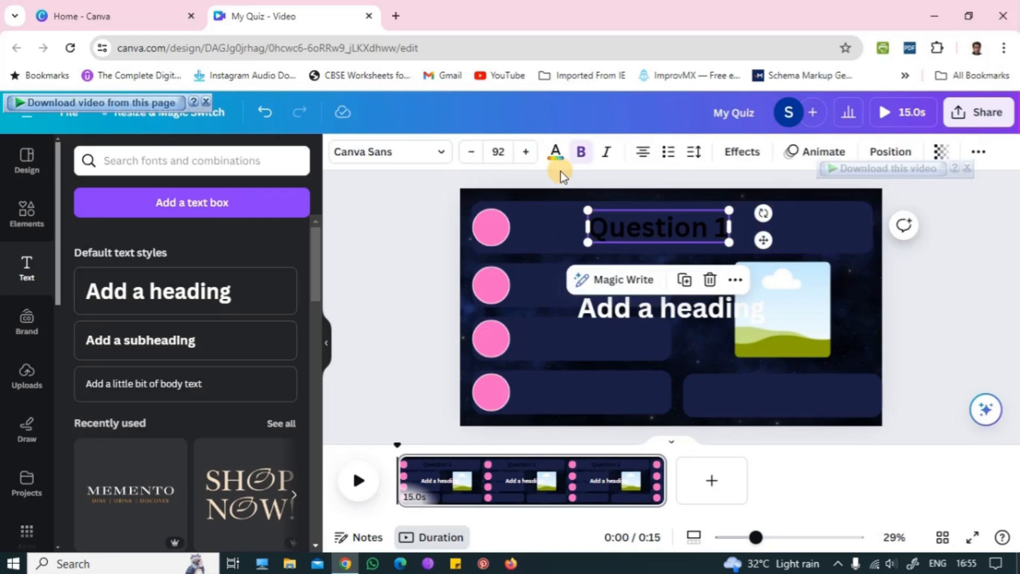
{"action": "left_click", "coordinate": [555, 155]}
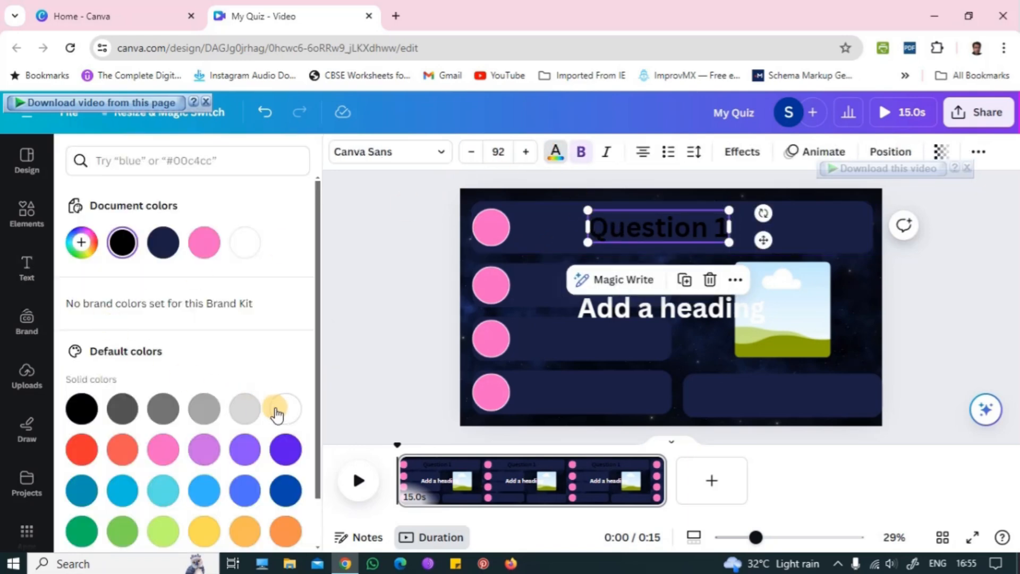
{"action": "left_click", "coordinate": [276, 414]}
{"action": "left_click_drag", "start_coordinate": [670, 231], "coordinate": [599, 232]}
- Add a subheading over the question bar's pink circle and replace its text with "1"
{"action": "left_click", "coordinate": [491, 228]}
{"action": "left_click", "coordinate": [27, 265]}
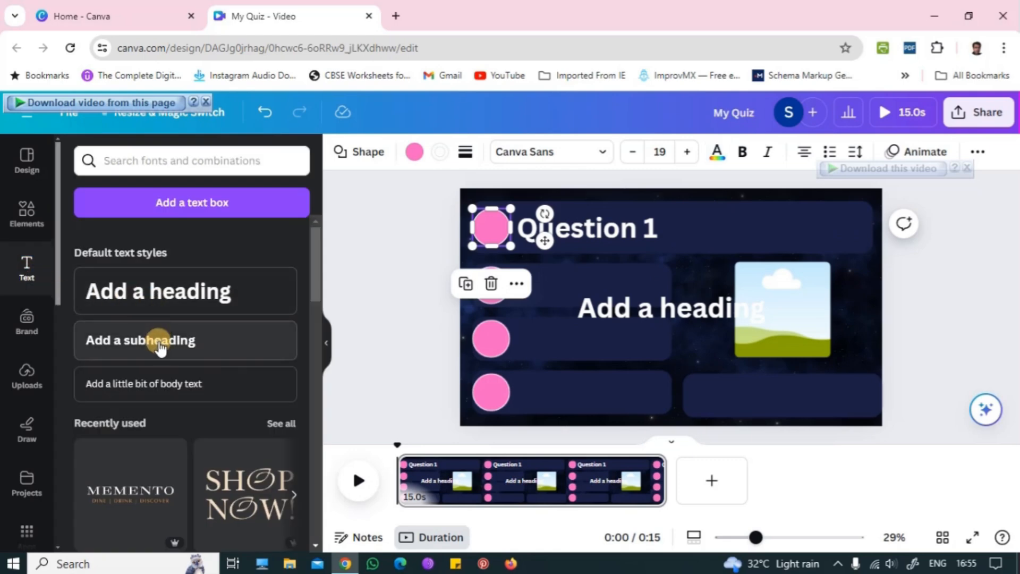
{"action": "left_click_drag", "start_coordinate": [159, 348], "coordinate": [508, 231]}
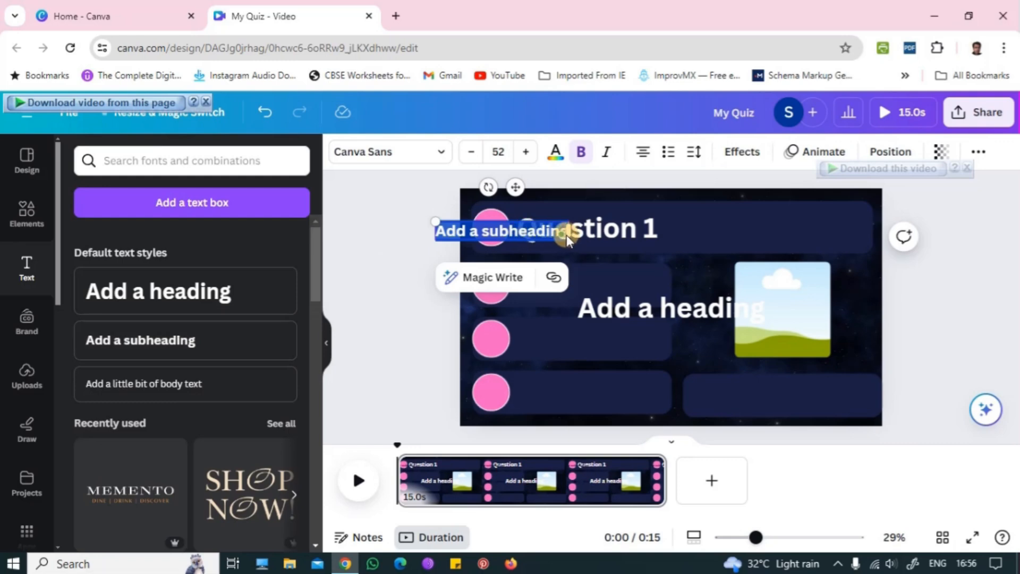
{"action": "key", "text": "BackSpace"}
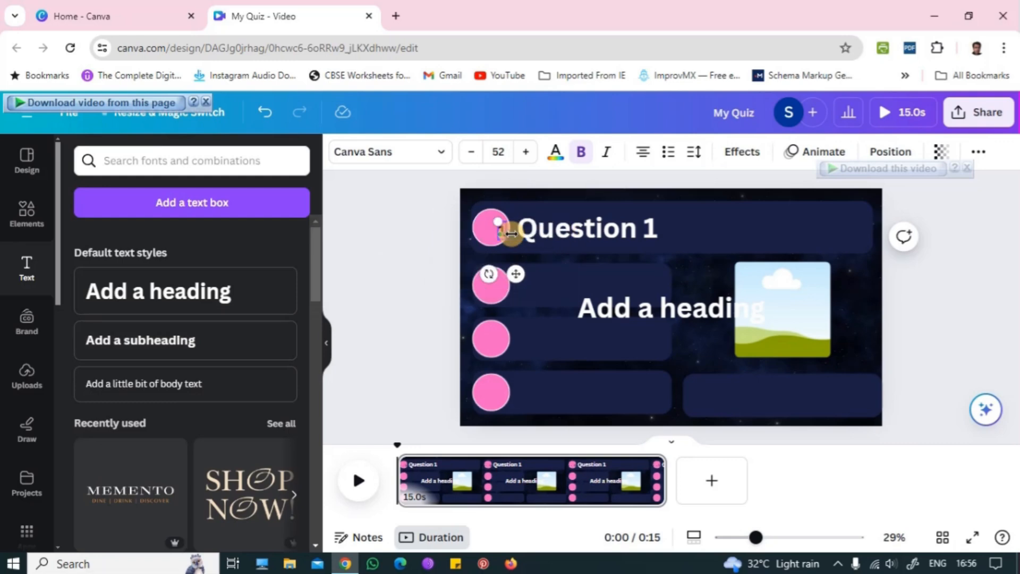
- Center the number 1 within the question bar's pink circle and color it white
{"action": "left_click", "coordinate": [556, 151]}
{"action": "left_click", "coordinate": [285, 409]}
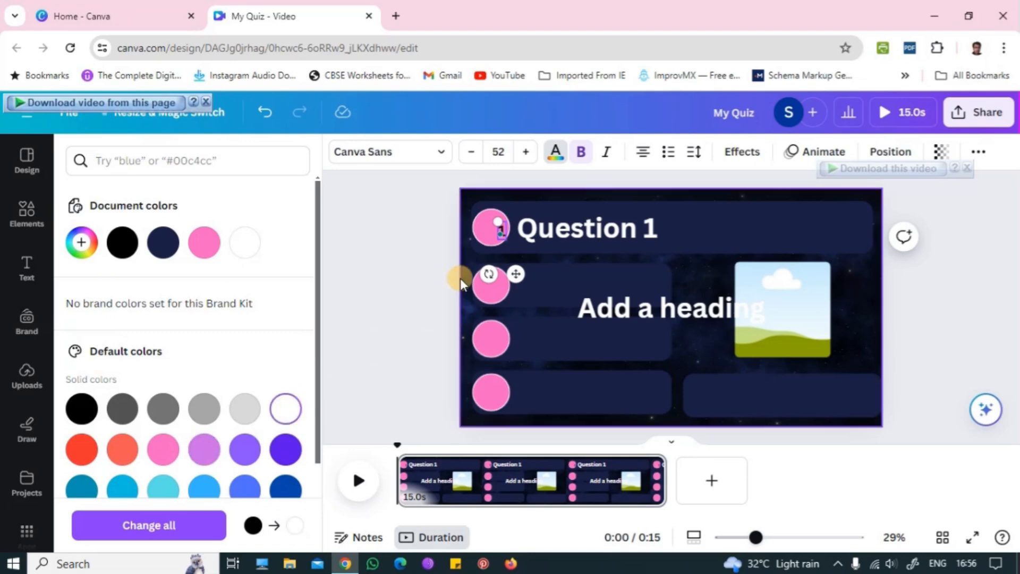
{"action": "left_click", "coordinate": [679, 232]}
{"action": "left_click", "coordinate": [499, 233]}
{"action": "left_click_drag", "start_coordinate": [503, 234], "coordinate": [491, 232]}
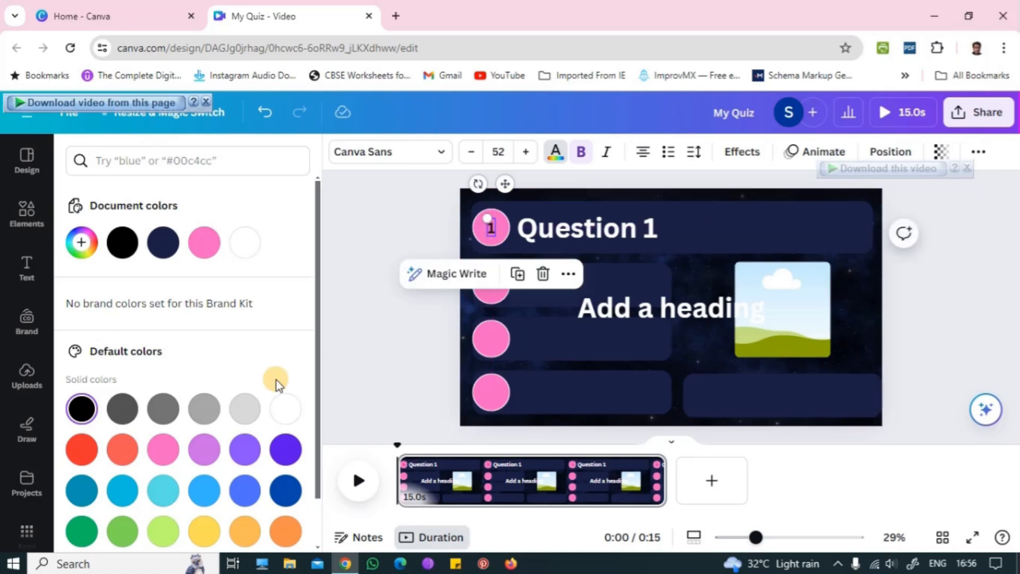
{"action": "left_click", "coordinate": [285, 409]}
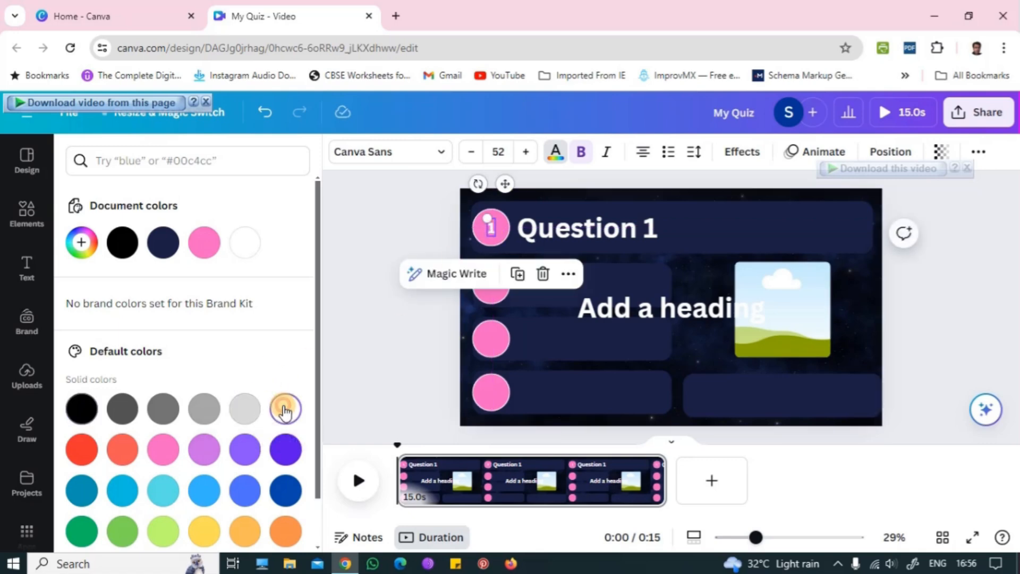
{"action": "left_click", "coordinate": [706, 228]}
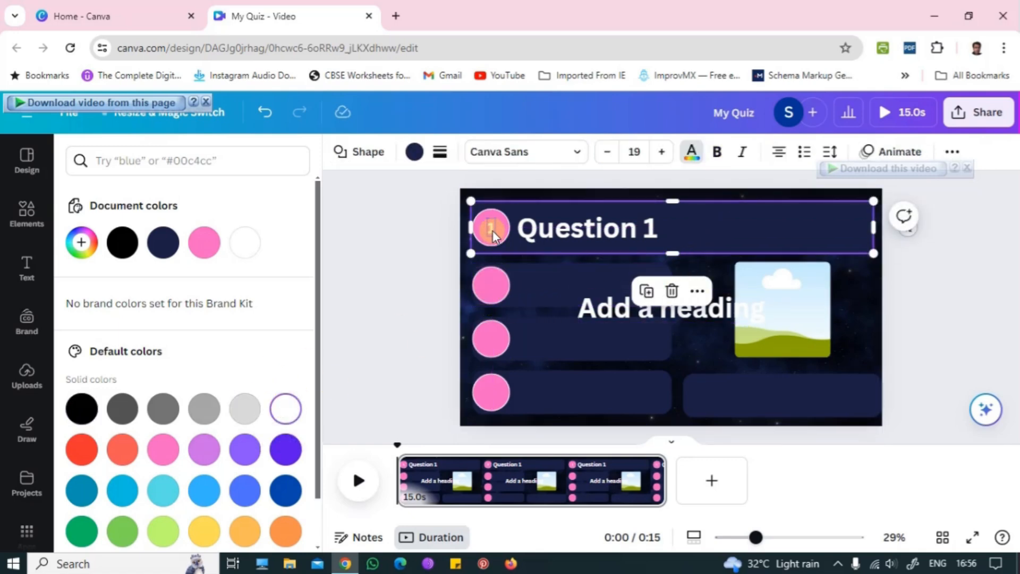
- Duplicate the white number 1 and place the copy on the first answer bar's pink circle
{"action": "left_click", "coordinate": [492, 231]}
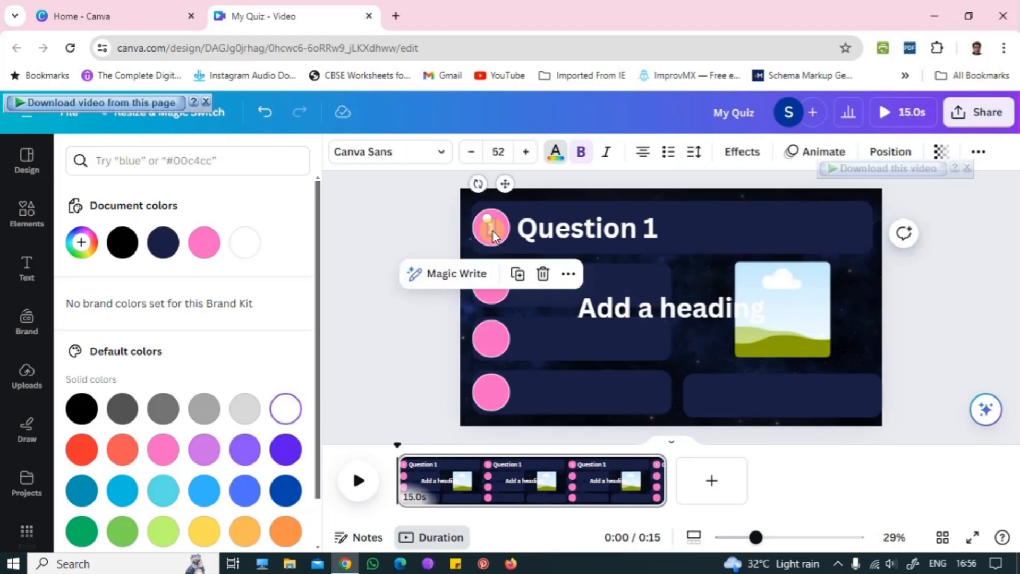
{"action": "left_click", "coordinate": [518, 276]}
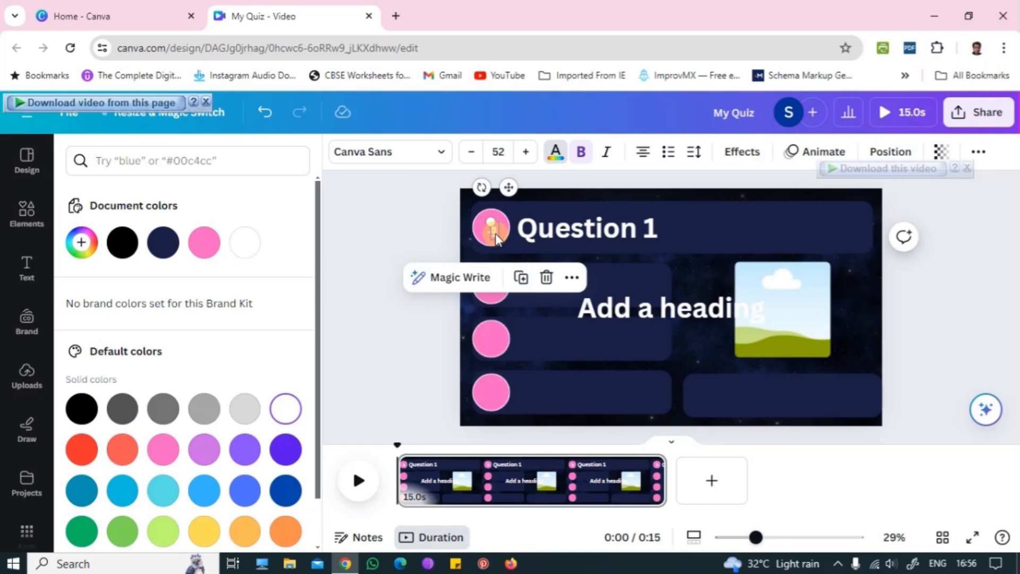
{"action": "left_click_drag", "start_coordinate": [496, 234], "coordinate": [494, 295]}
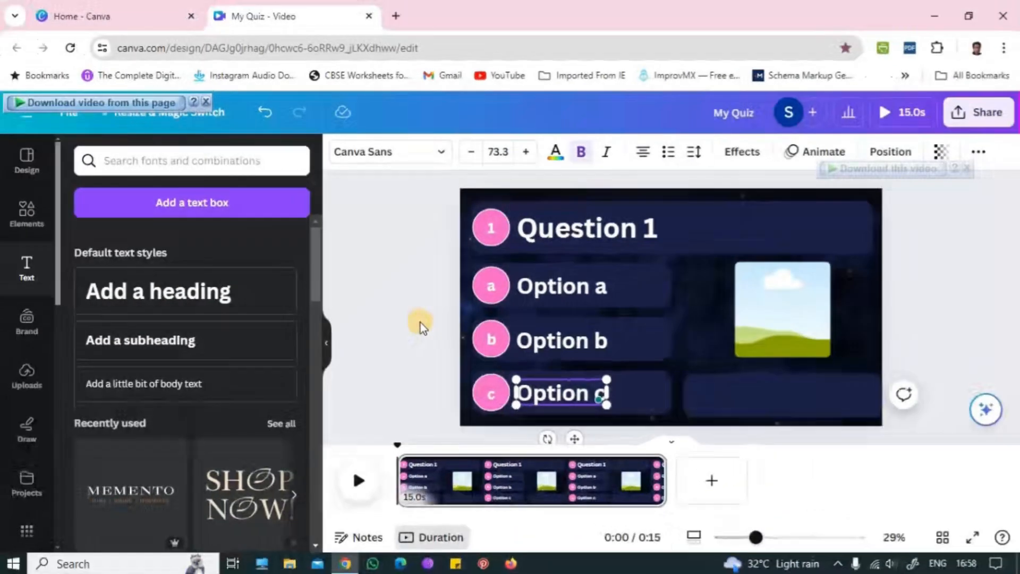
- Fill the empty bar beneath the picture frame with light green from the default solid colors
{"action": "left_click", "coordinate": [420, 323]}
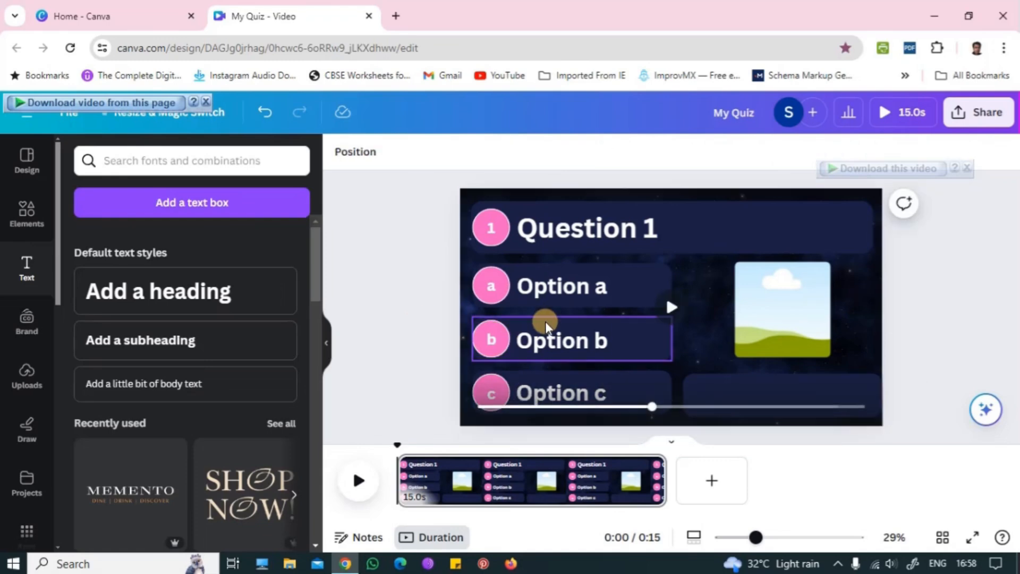
{"action": "left_click", "coordinate": [753, 384]}
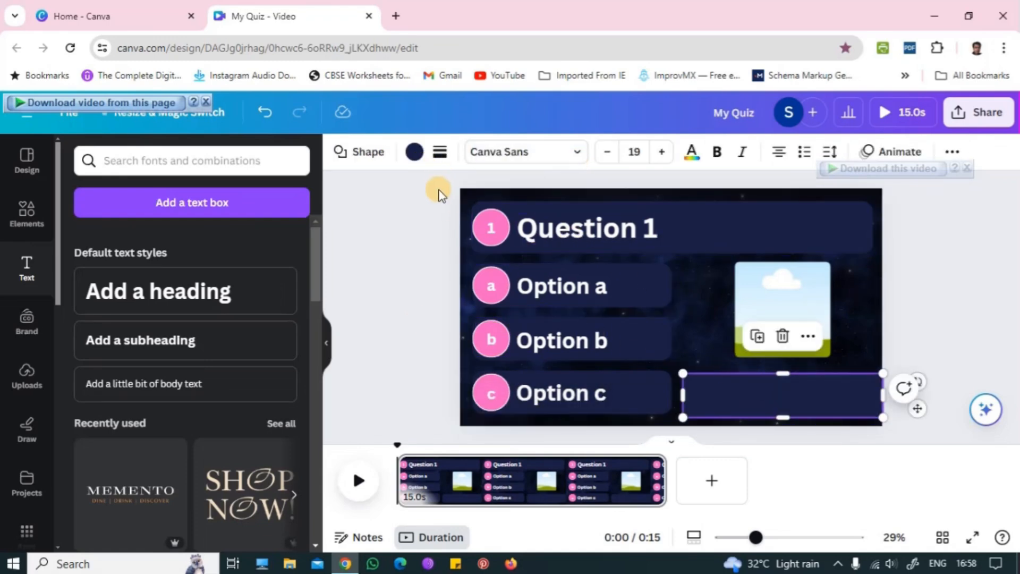
{"action": "left_click", "coordinate": [414, 152]}
{"action": "left_click_drag", "start_coordinate": [316, 382], "coordinate": [313, 416]}
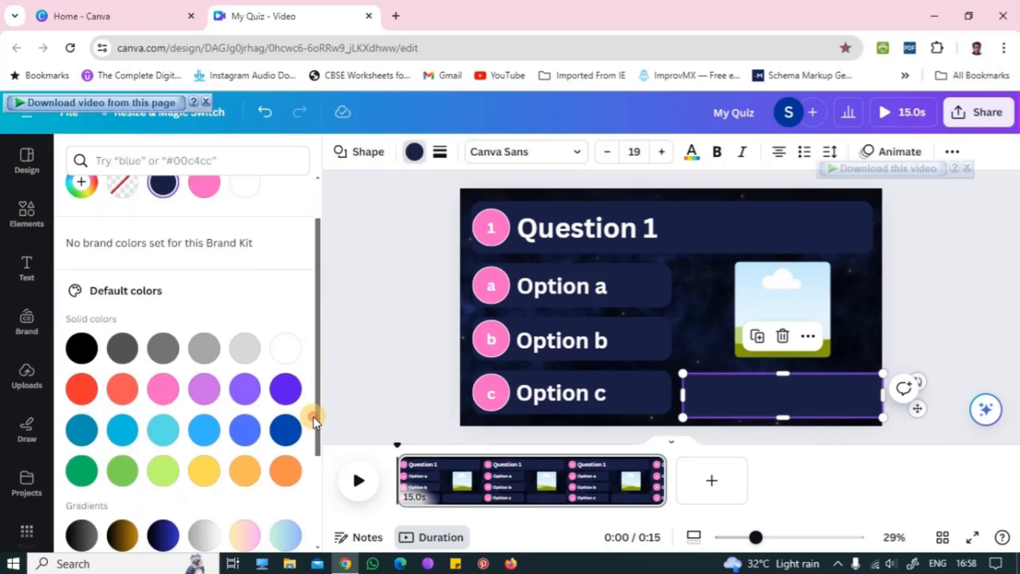
{"action": "left_click", "coordinate": [122, 467]}
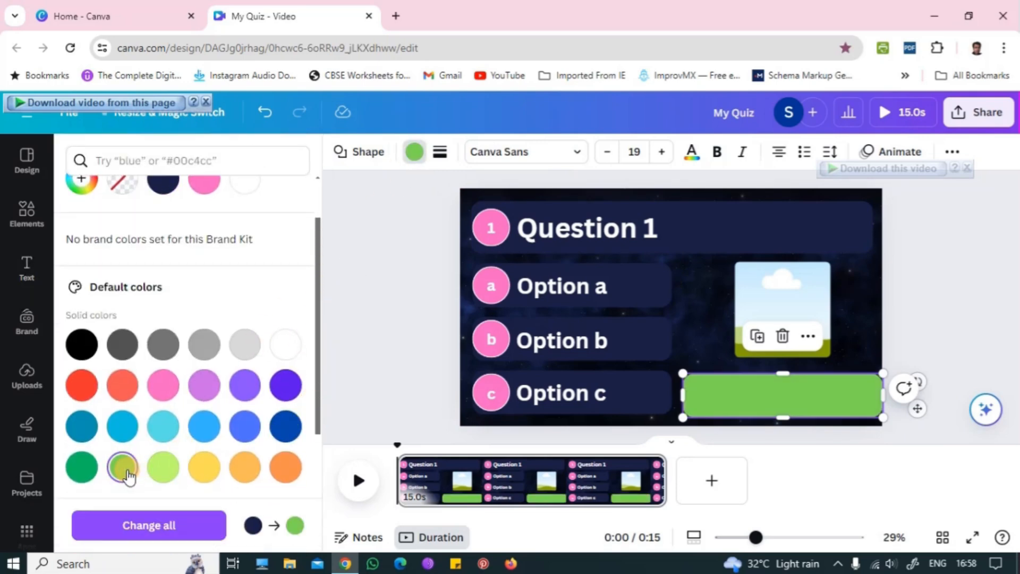
{"action": "left_click", "coordinate": [386, 393]}
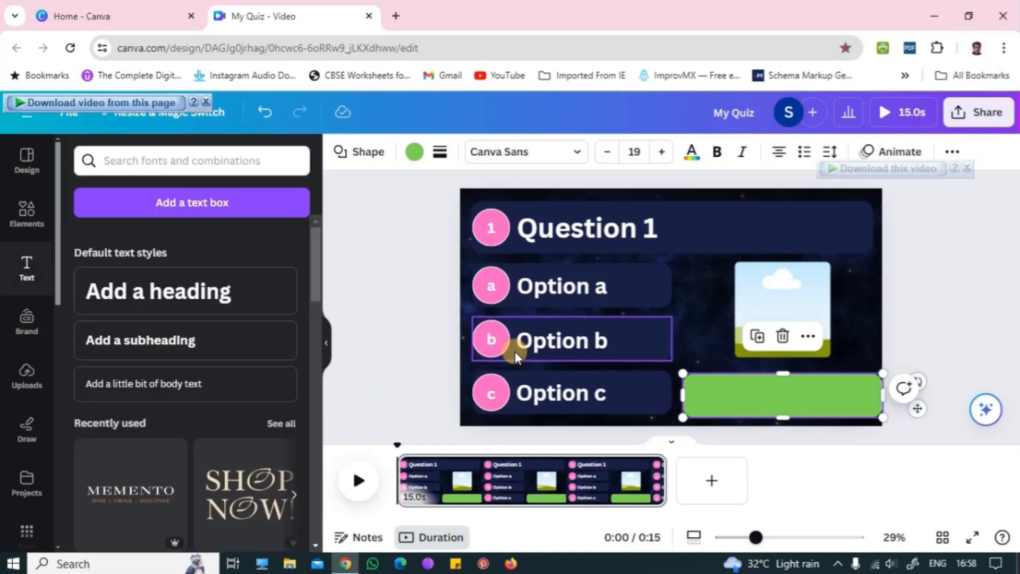
{"action": "left_click", "coordinate": [852, 324]}
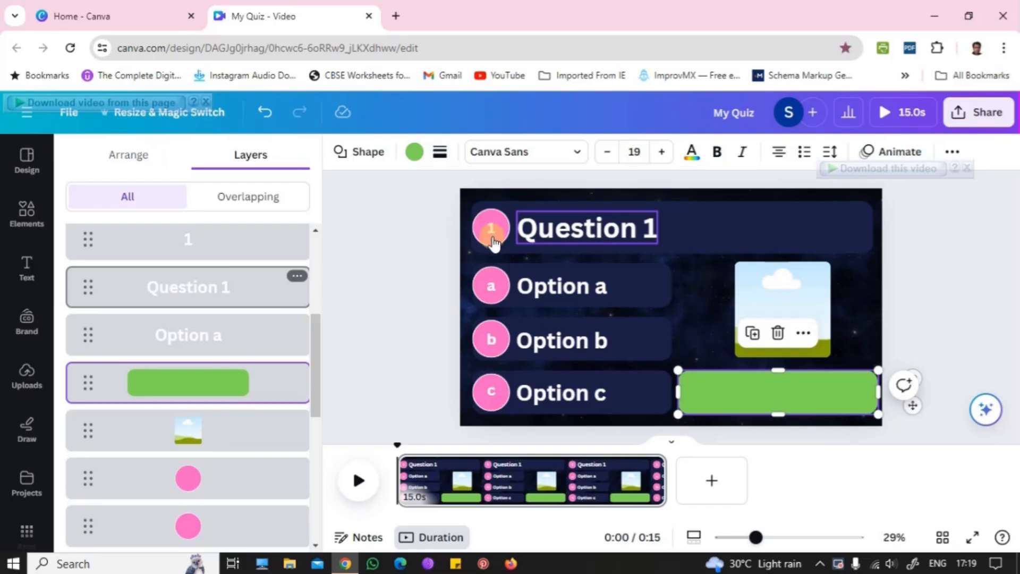
- Group the question bar with its pink circle, the number 1 and the "Question 1" text
{"action": "double_click", "coordinate": [490, 229]}
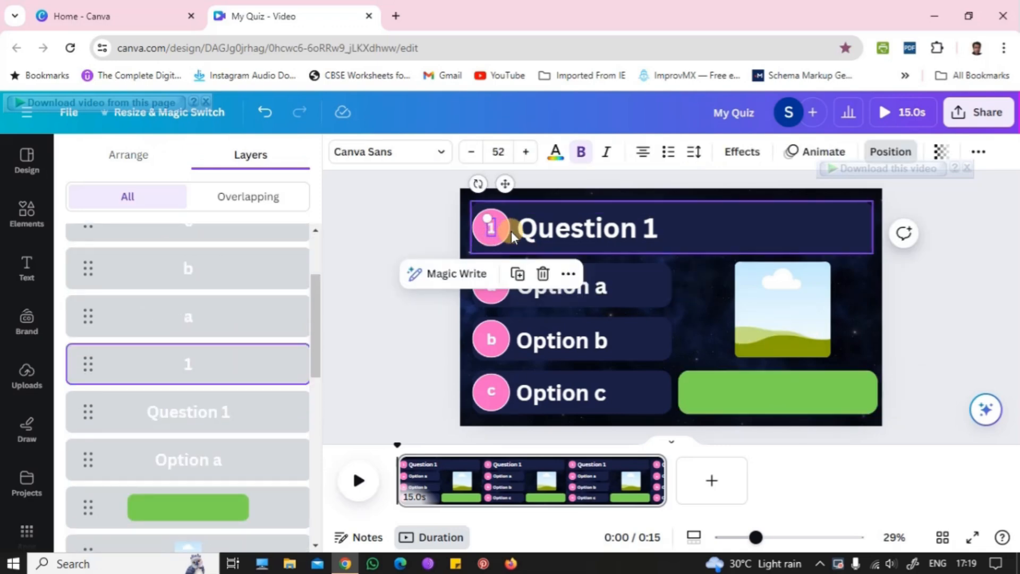
{"action": "left_click", "coordinate": [507, 230]}
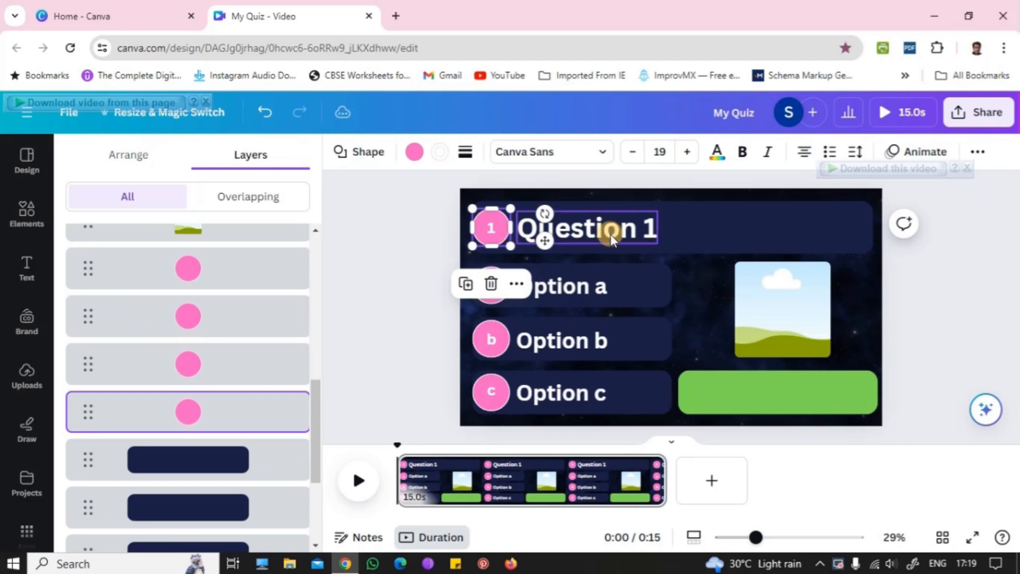
{"action": "left_click", "coordinate": [700, 237]}
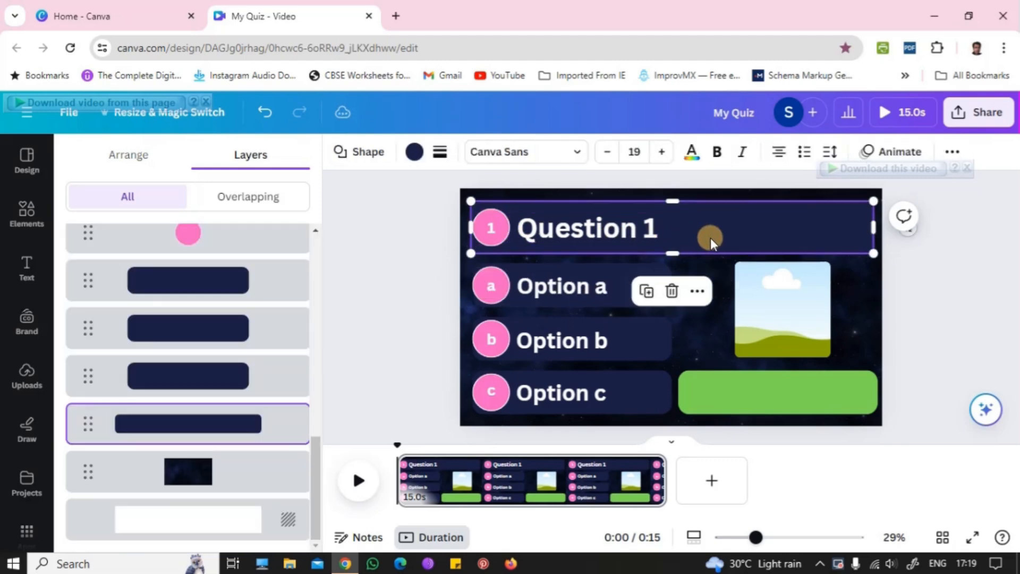
{"action": "left_click", "coordinate": [639, 234]}
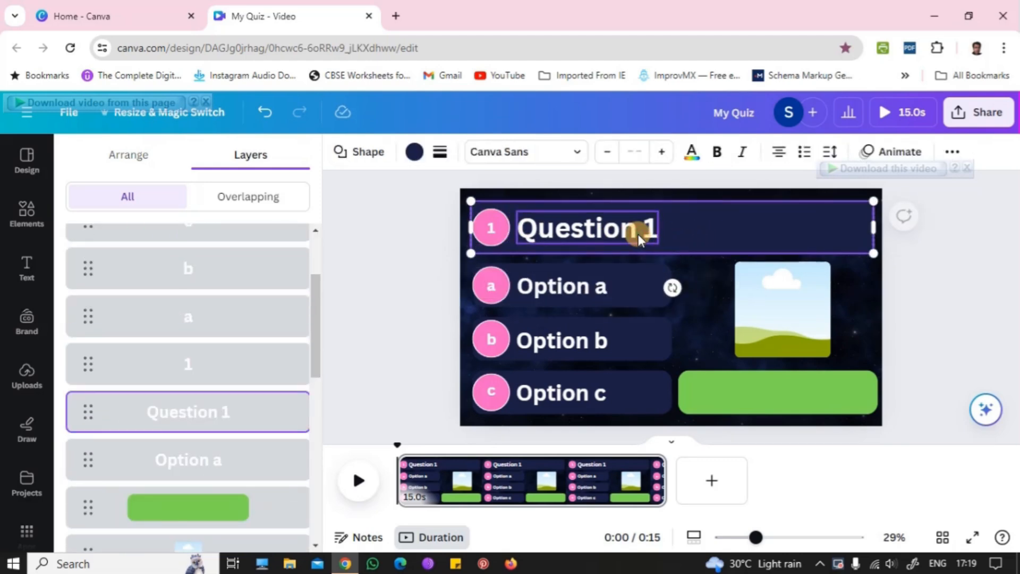
{"action": "left_click", "coordinate": [503, 232]}
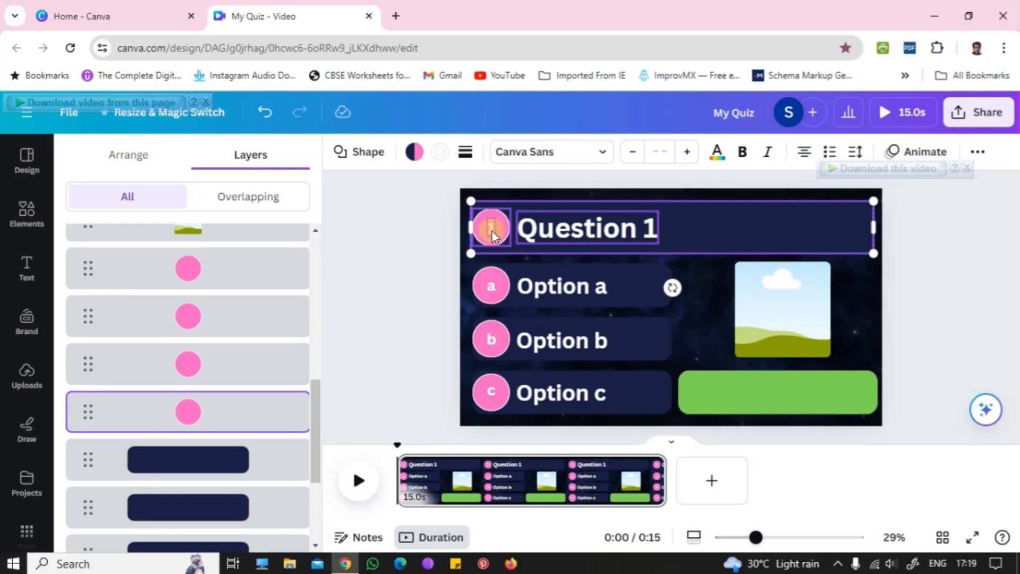
{"action": "right_click", "coordinate": [493, 231]}
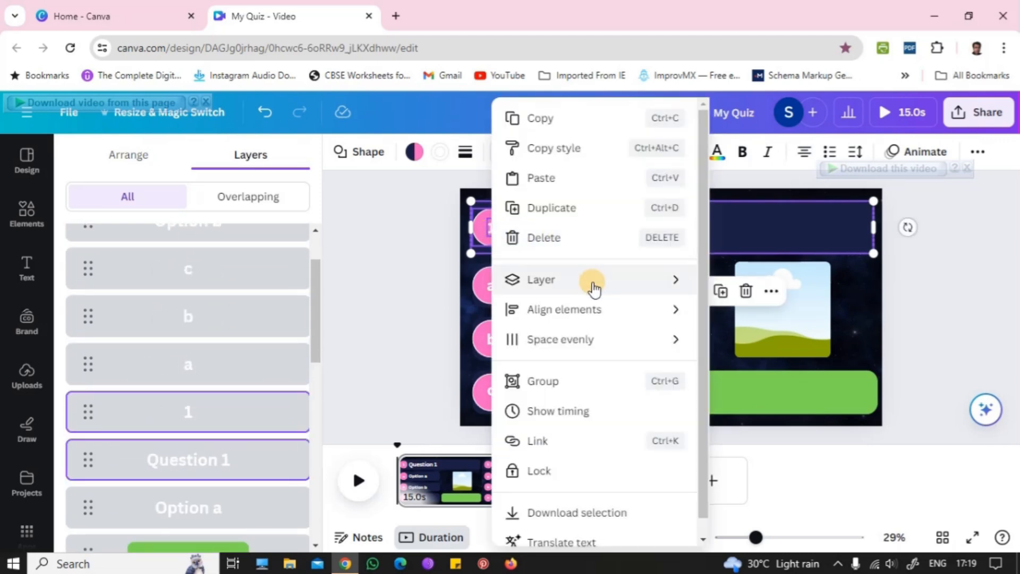
{"action": "left_click", "coordinate": [610, 381]}
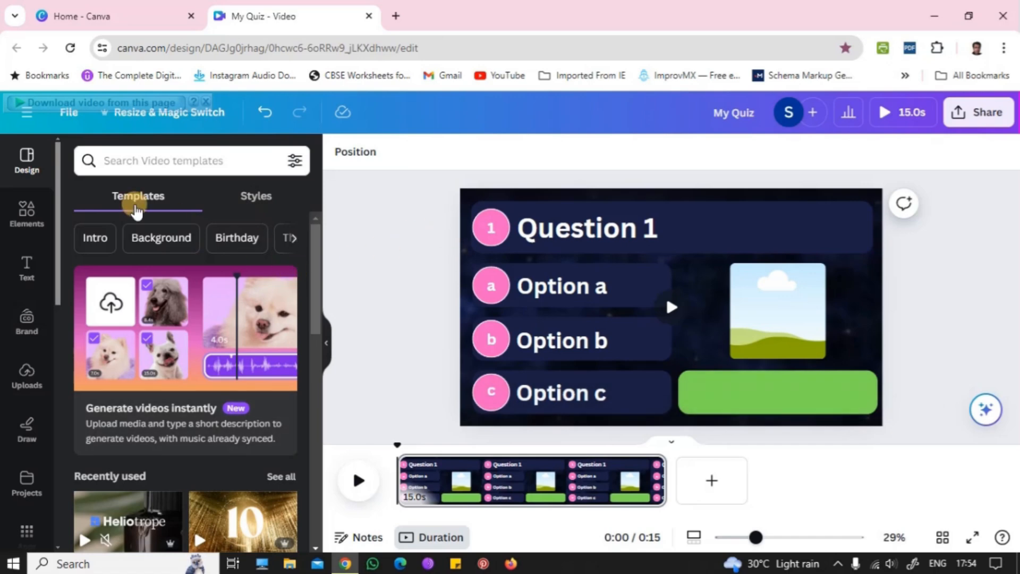
- Search the elements library for "countdown timer"
{"action": "left_click", "coordinate": [30, 215]}
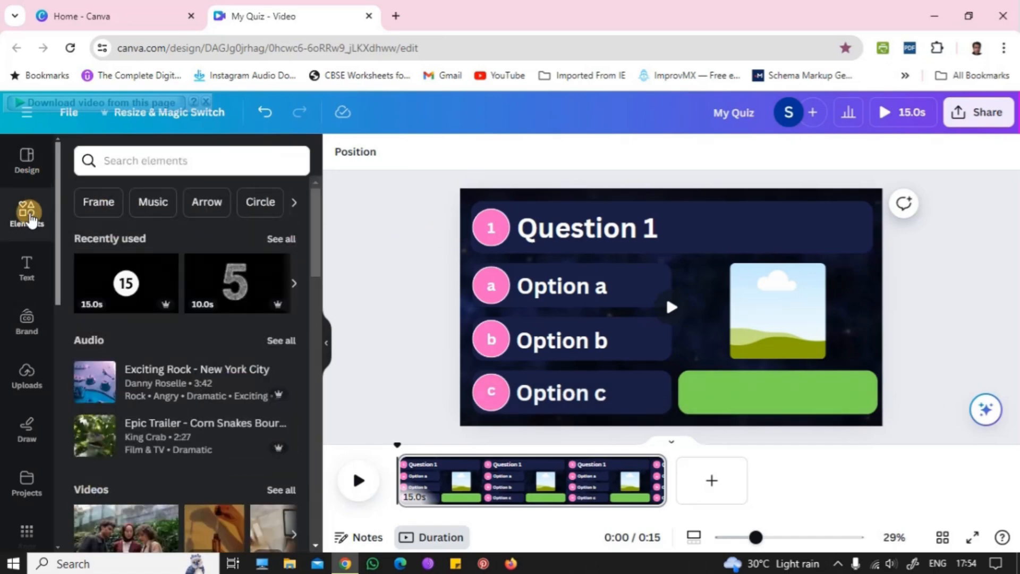
{"action": "left_click", "coordinate": [150, 163]}
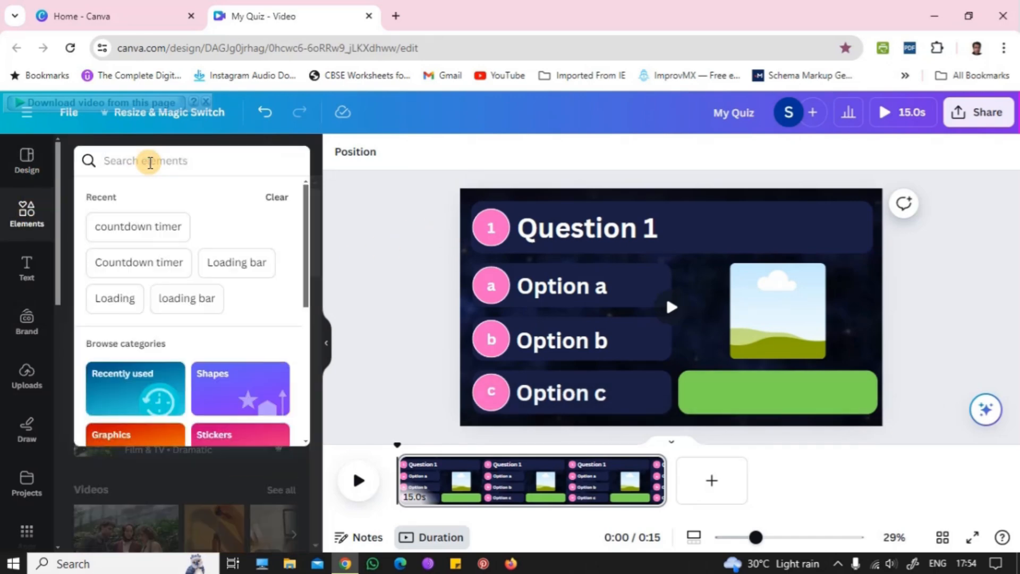
{"action": "type", "text": "cou"}
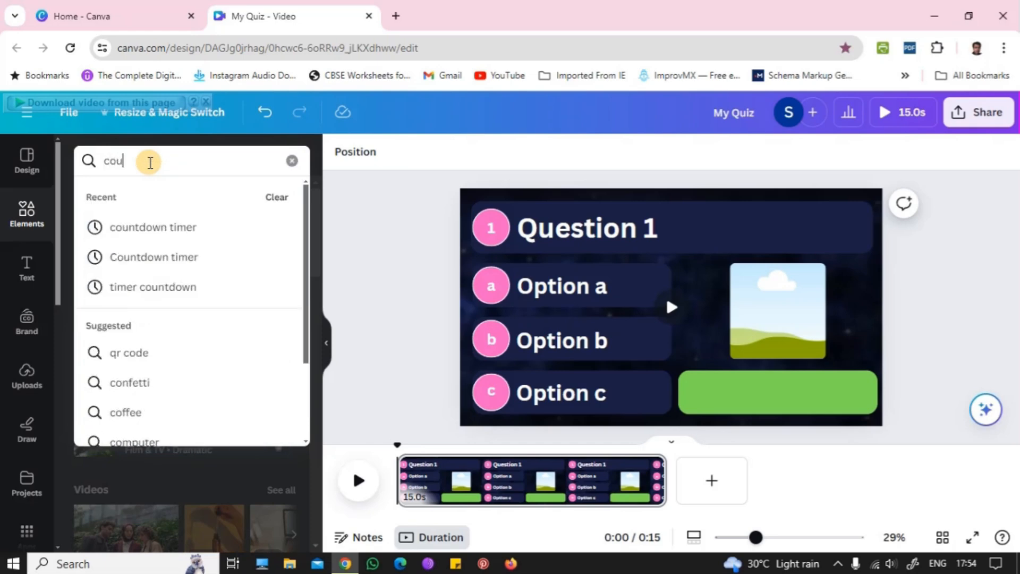
{"action": "type", "text": "ntdown"}
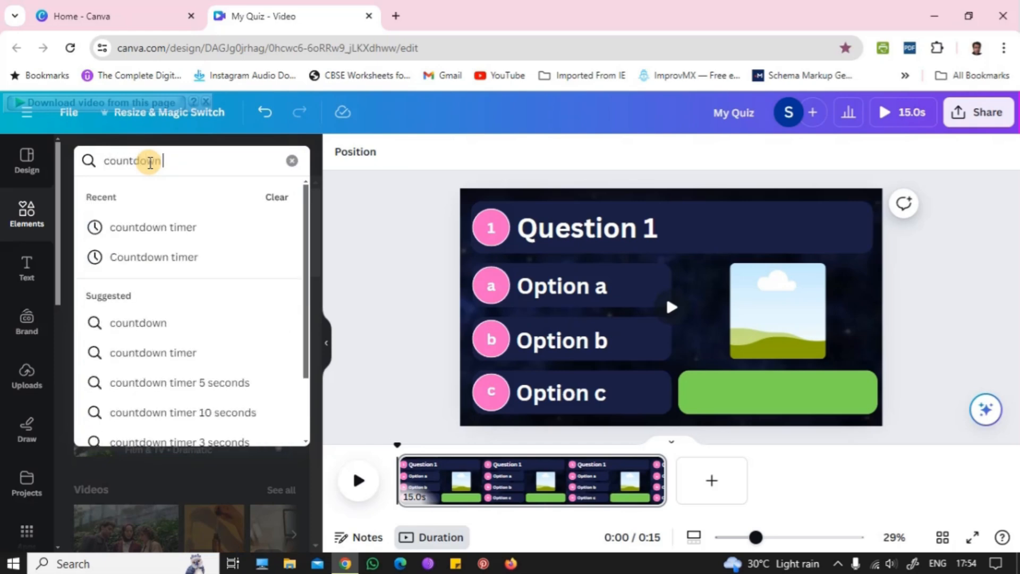
{"action": "type", "text": " tim"}
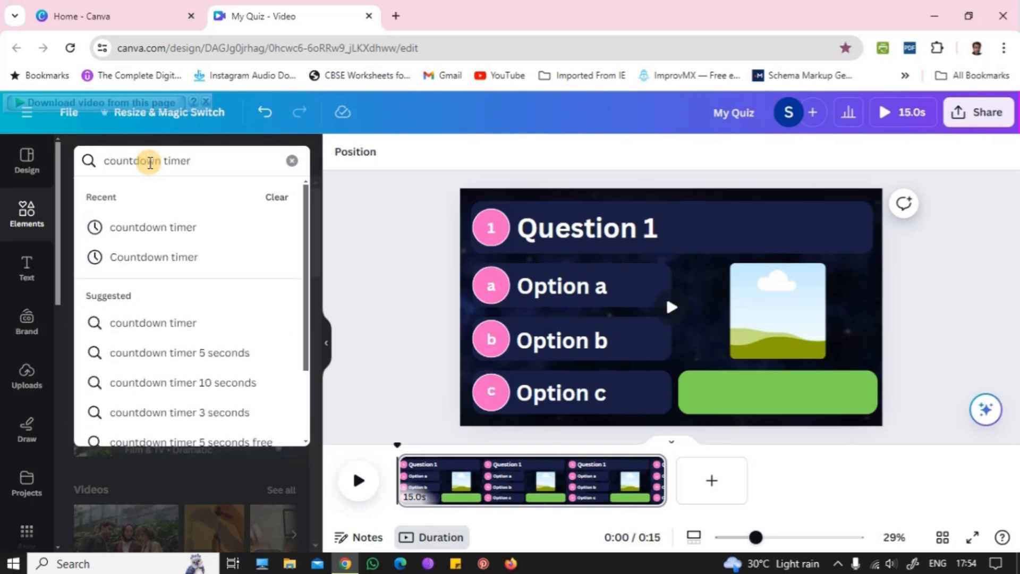
{"action": "type", "text": "er"}
{"action": "key", "text": "Return"}
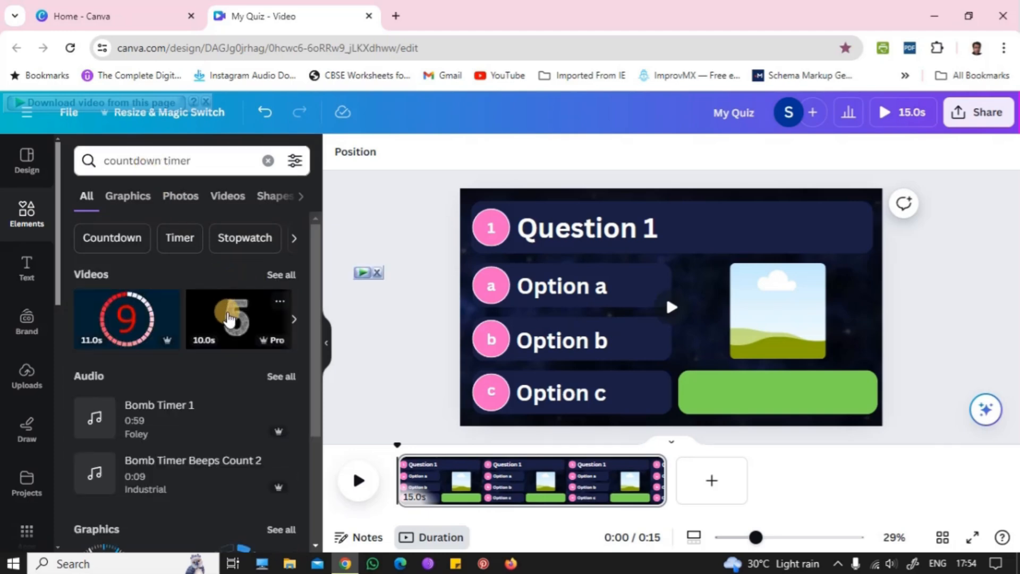
- Filter the countdown results to videos and place the 13-second black clip with white digits on the page
{"action": "scroll", "coordinate": [313, 298], "scroll_direction": "down", "scroll_amount": 1}
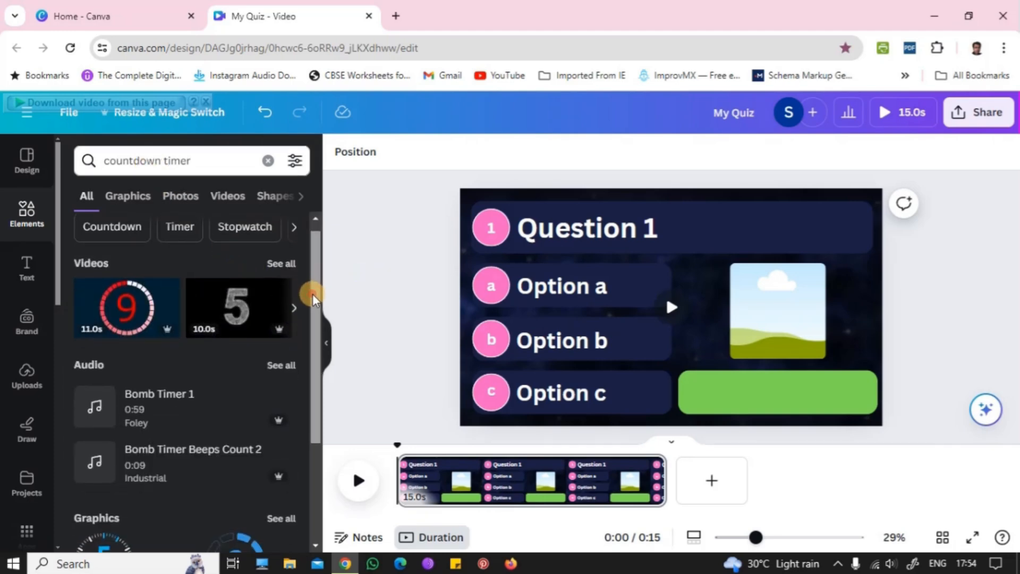
{"action": "scroll", "coordinate": [313, 298], "scroll_direction": "up", "scroll_amount": 1}
{"action": "left_click", "coordinate": [228, 196]}
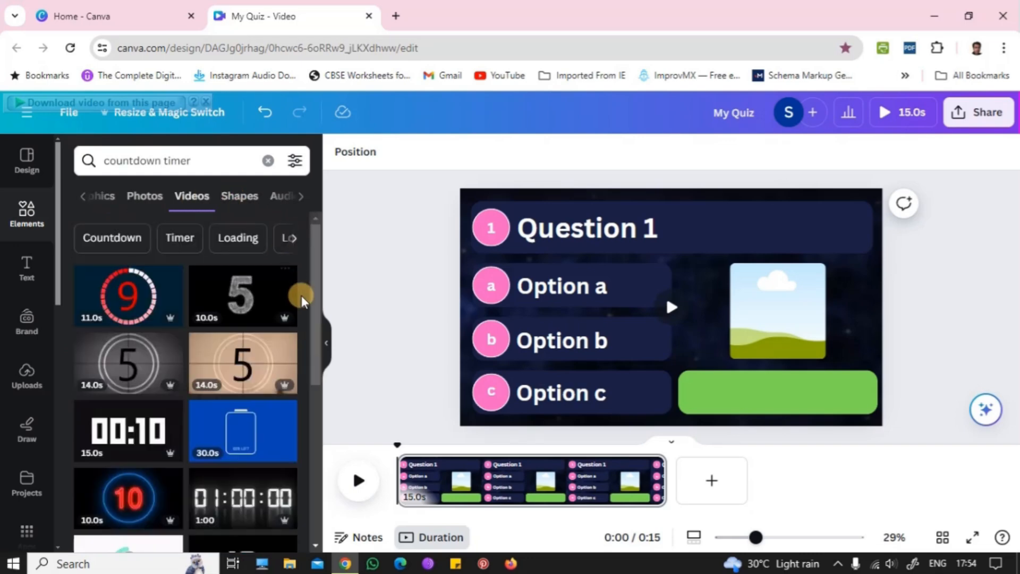
{"action": "scroll", "coordinate": [245, 414], "scroll_direction": "down", "scroll_amount": 3}
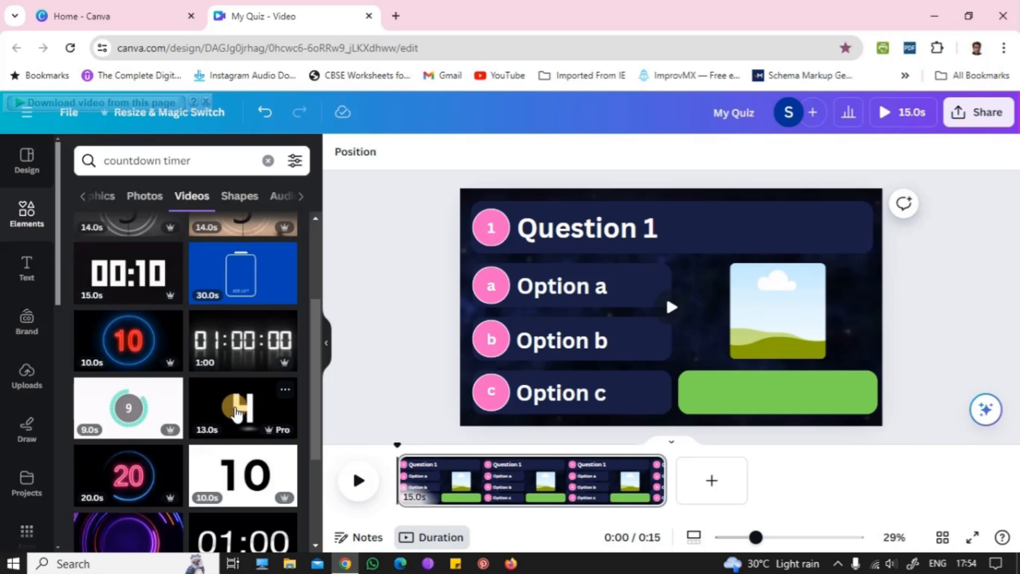
{"action": "left_click_drag", "start_coordinate": [236, 413], "coordinate": [582, 258]}
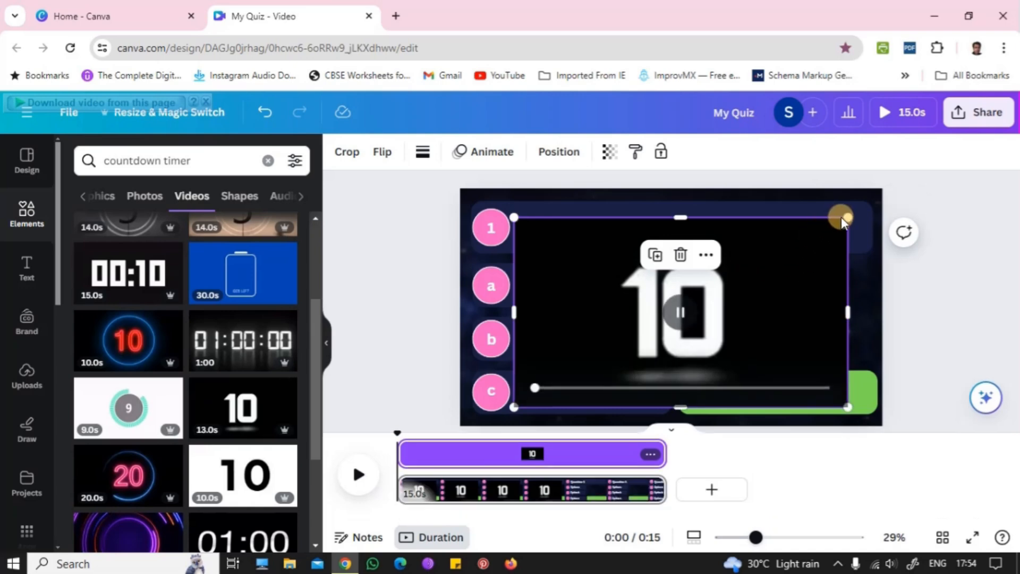
- Shrink the countdown video to about half its width and crop the empty black areas on both sides of the digits
{"action": "left_click_drag", "start_coordinate": [842, 225], "coordinate": [697, 317]}
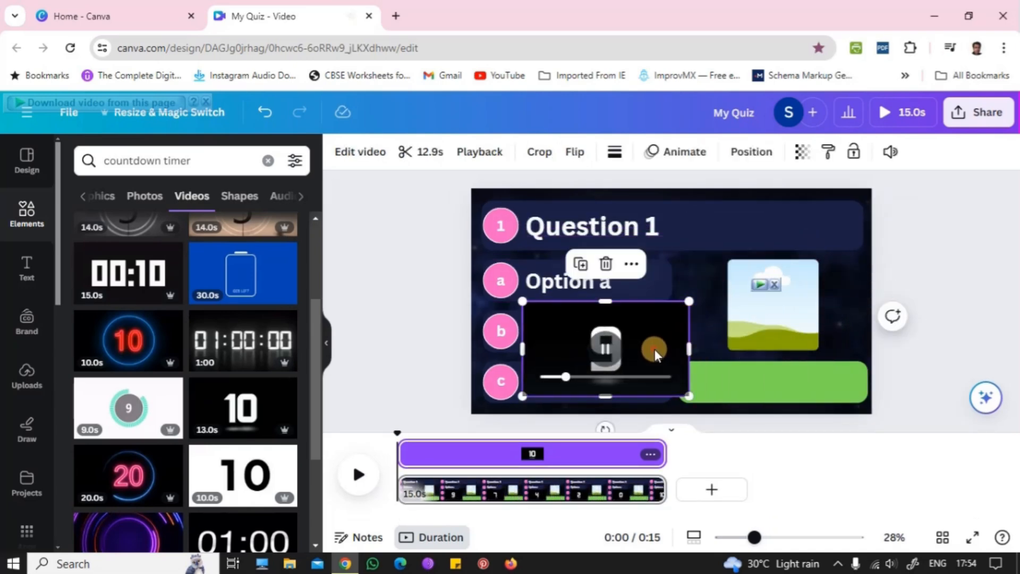
{"action": "left_click_drag", "start_coordinate": [654, 348], "coordinate": [715, 319]}
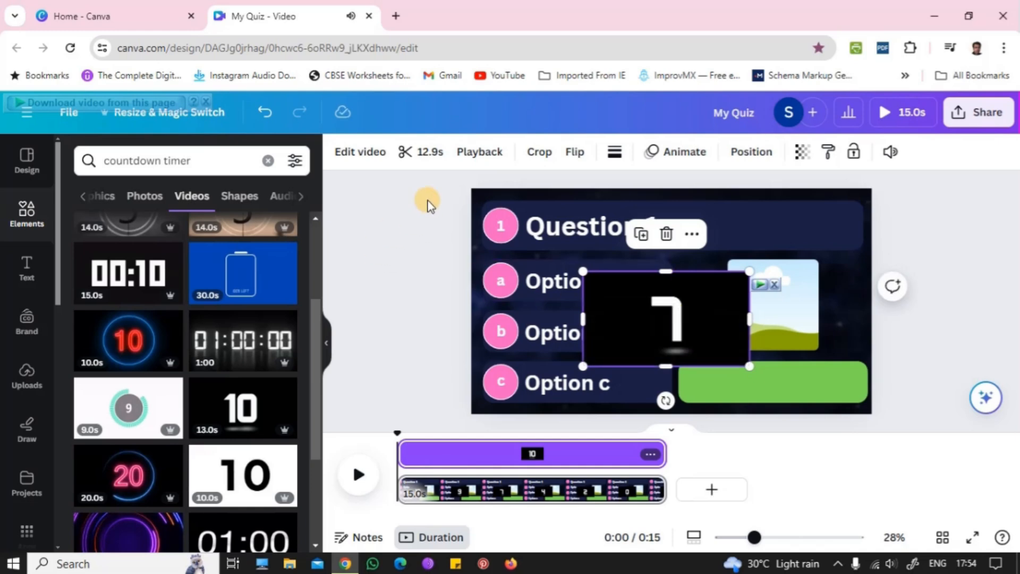
{"action": "left_click", "coordinate": [539, 153]}
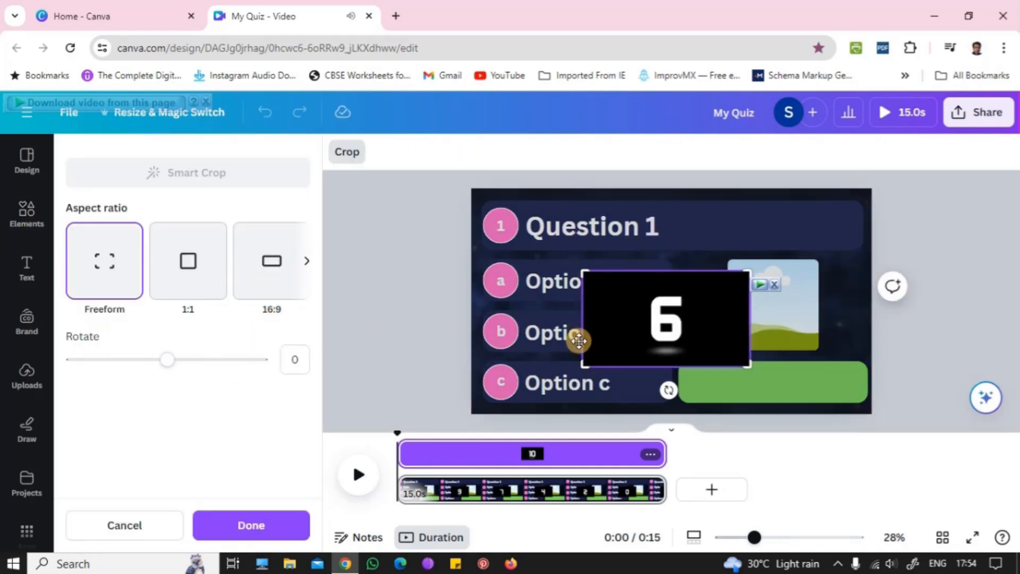
{"action": "left_click_drag", "start_coordinate": [585, 368], "coordinate": [633, 366]}
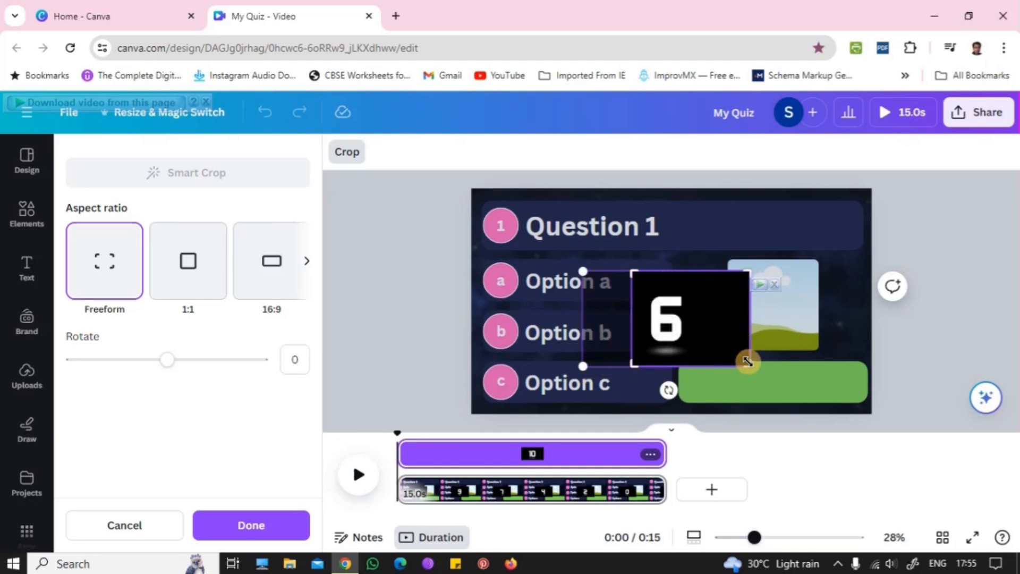
{"action": "left_click_drag", "start_coordinate": [749, 365], "coordinate": [702, 363]}
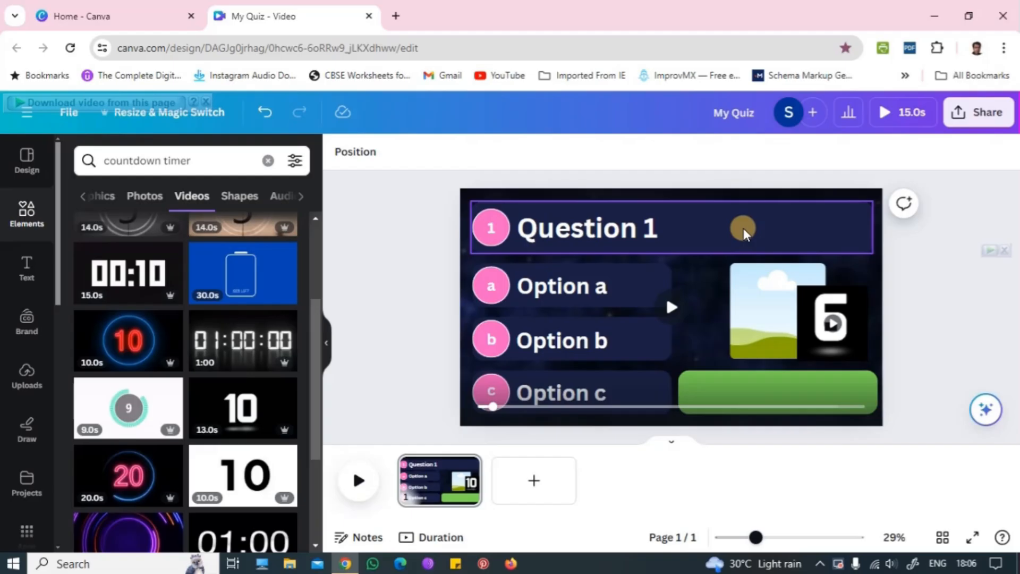
- Show the question group's timing in the duration timeline and trim its start so it appears slightly after the page begins
{"action": "right_click", "coordinate": [744, 232]}
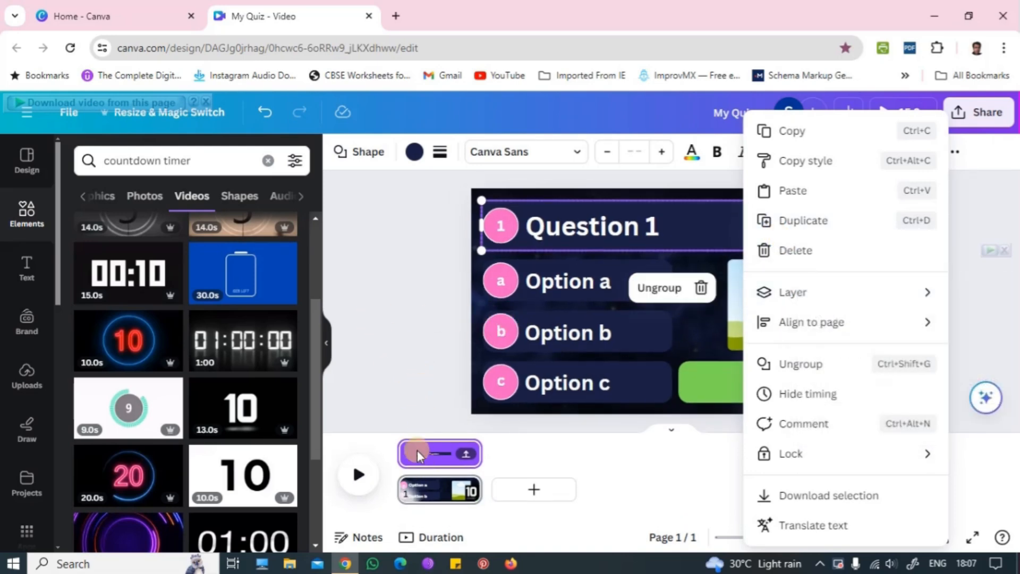
{"action": "left_click", "coordinate": [395, 372]}
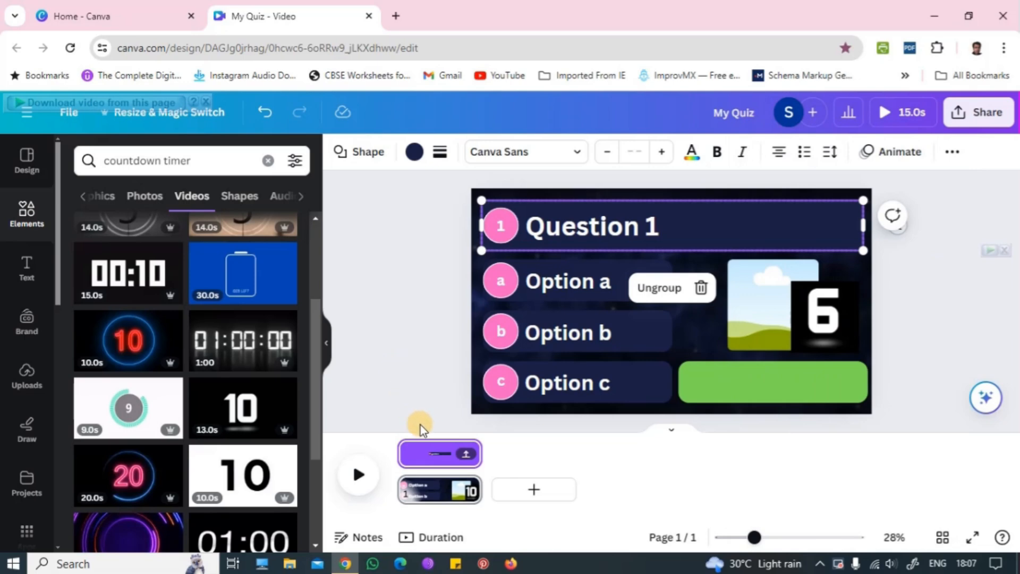
{"action": "right_click", "coordinate": [738, 227]}
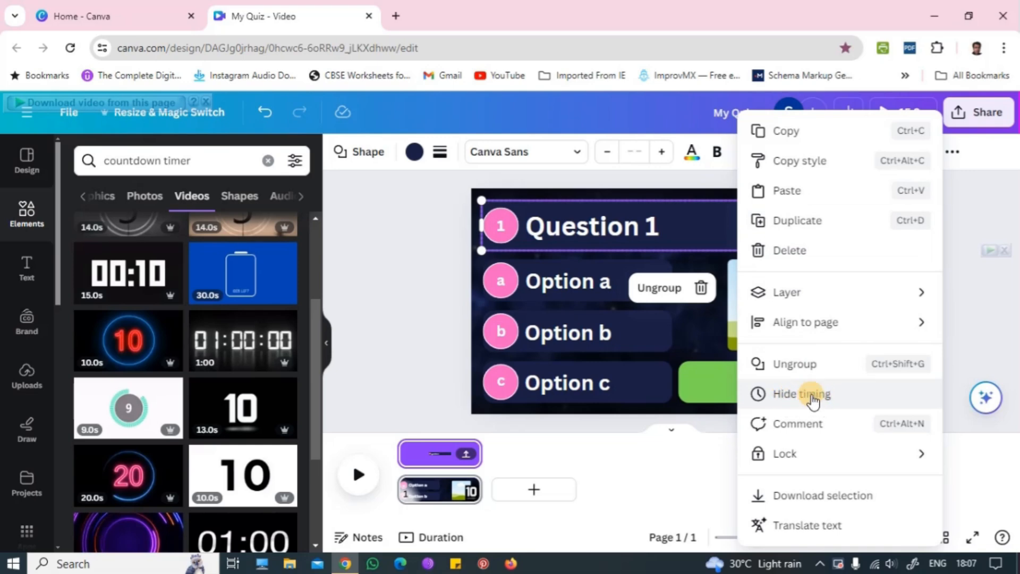
{"action": "left_click", "coordinate": [419, 323]}
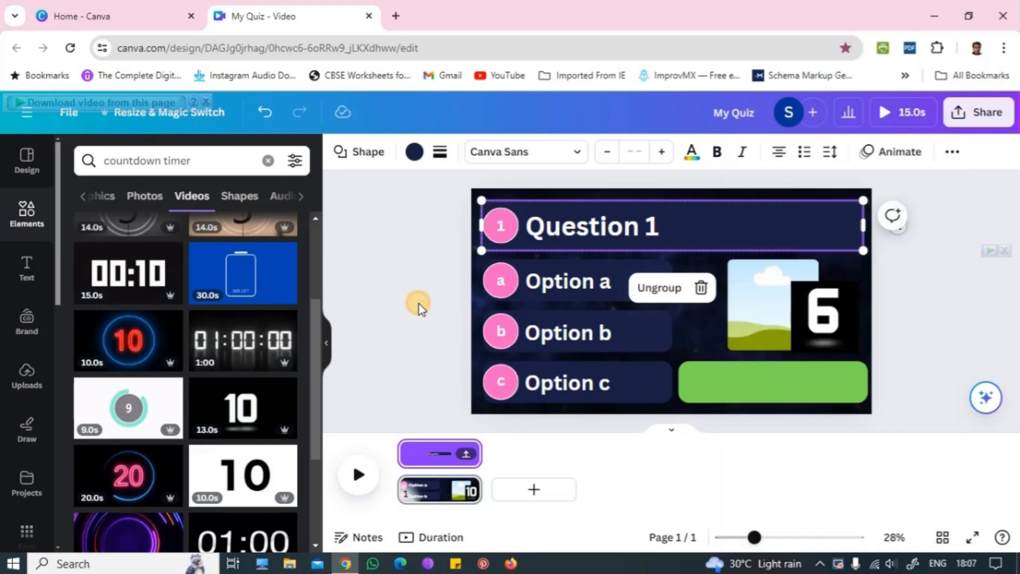
{"action": "left_click", "coordinate": [416, 463]}
{"action": "left_click", "coordinate": [451, 533]}
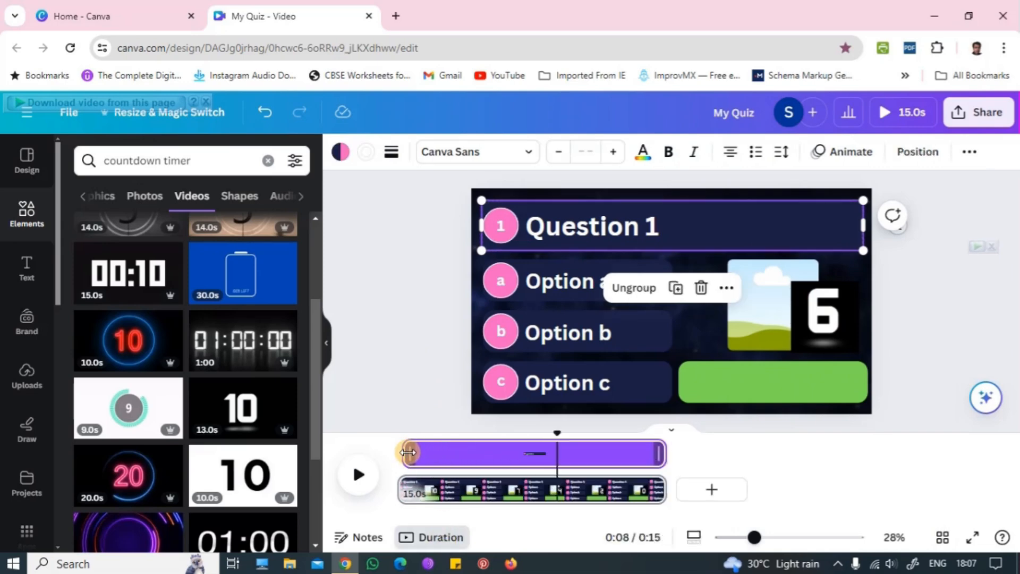
{"action": "left_click_drag", "start_coordinate": [411, 452], "coordinate": [413, 454]}
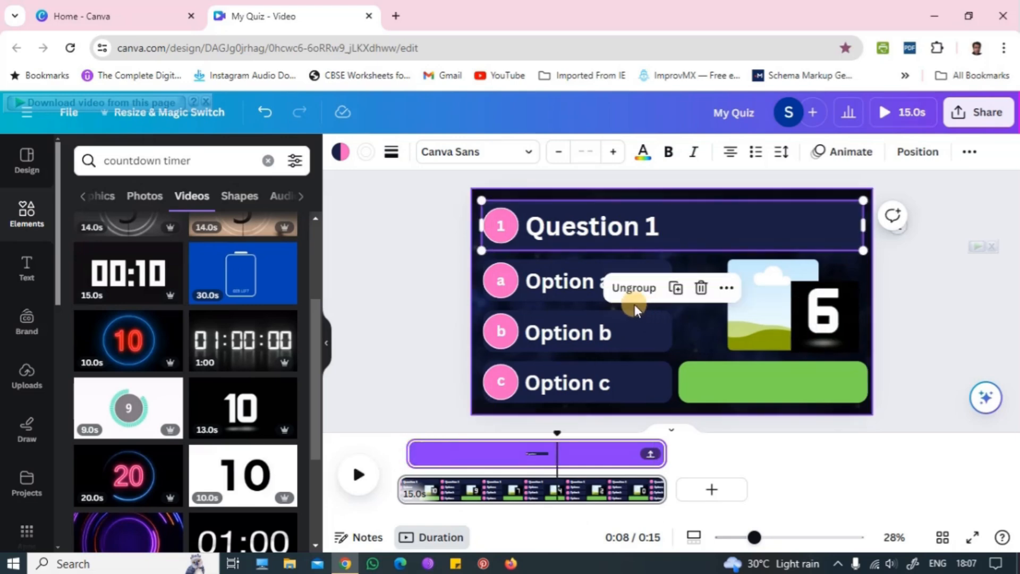
- Trim the starts of the option a, b and c groups on the timeline so each appears slightly after the previous one
{"action": "left_click", "coordinate": [592, 297]}
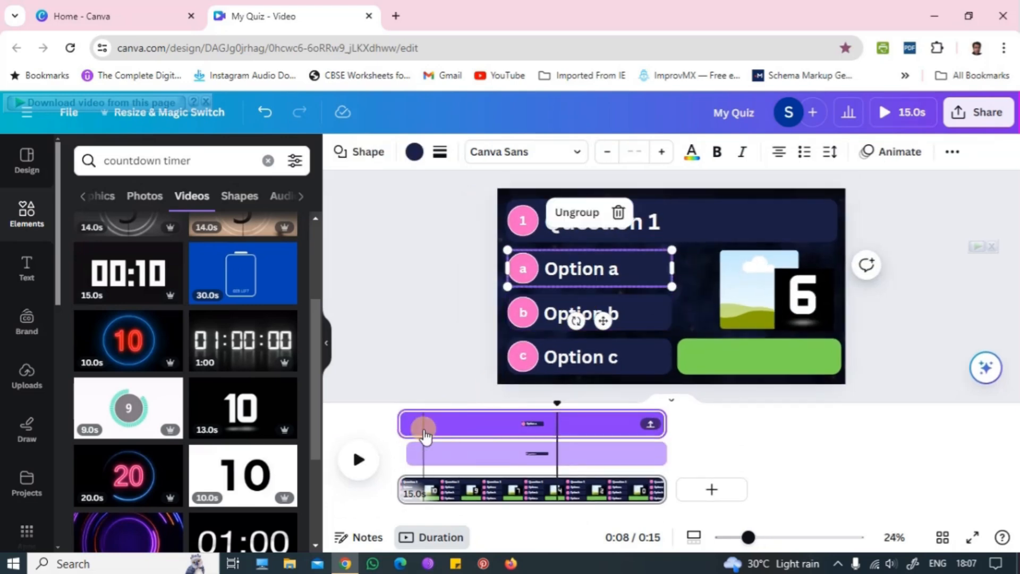
{"action": "left_click_drag", "start_coordinate": [403, 421], "coordinate": [426, 422]}
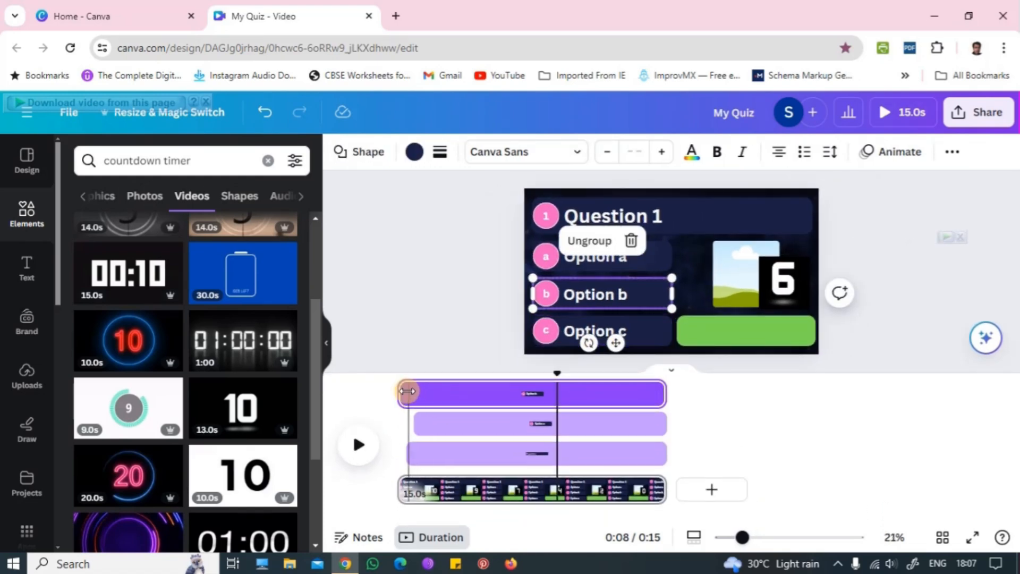
{"action": "left_click_drag", "start_coordinate": [403, 391], "coordinate": [434, 363]}
{"action": "left_click", "coordinate": [652, 340]}
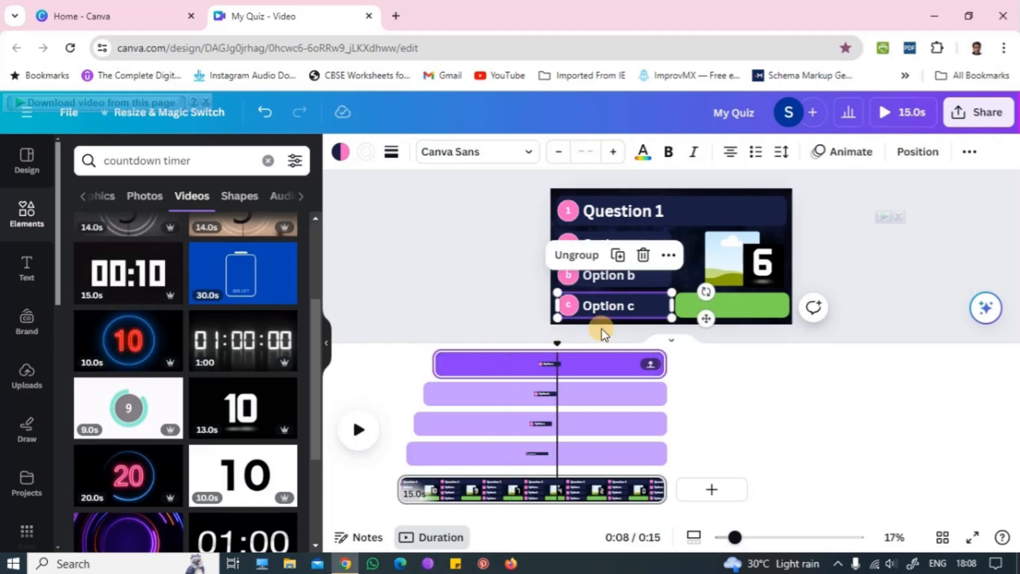
- Trim the end of the countdown video to 11.8 s and shift it on the timeline to start at about 2.5 s
{"action": "left_click", "coordinate": [766, 279]}
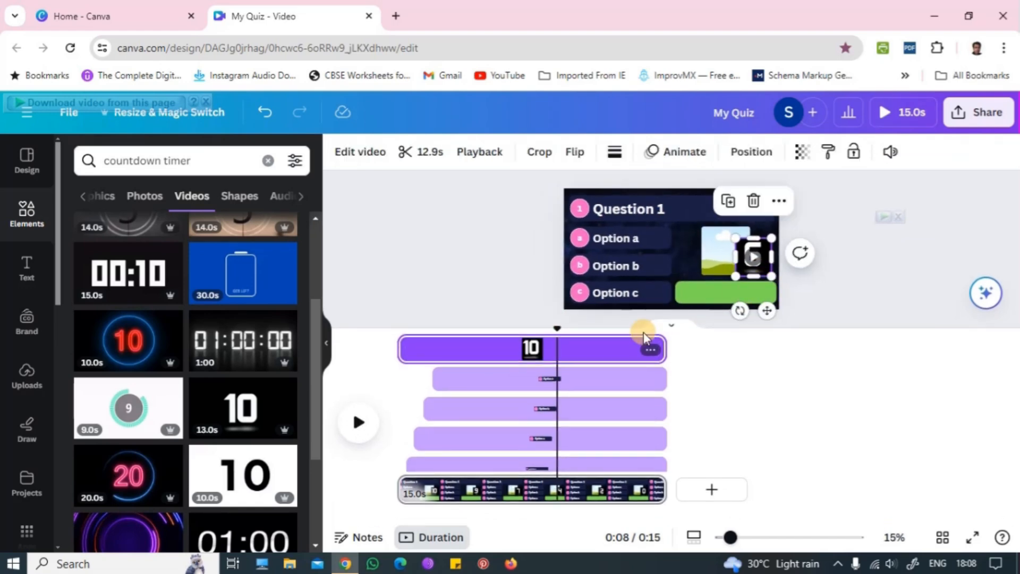
{"action": "left_click", "coordinate": [587, 353]}
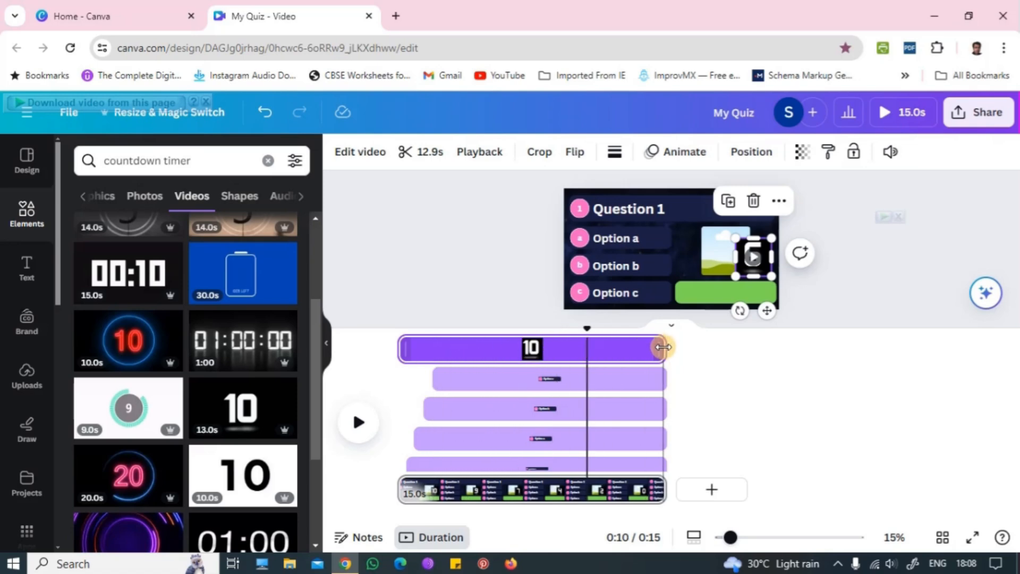
{"action": "left_click_drag", "start_coordinate": [659, 347], "coordinate": [606, 355]}
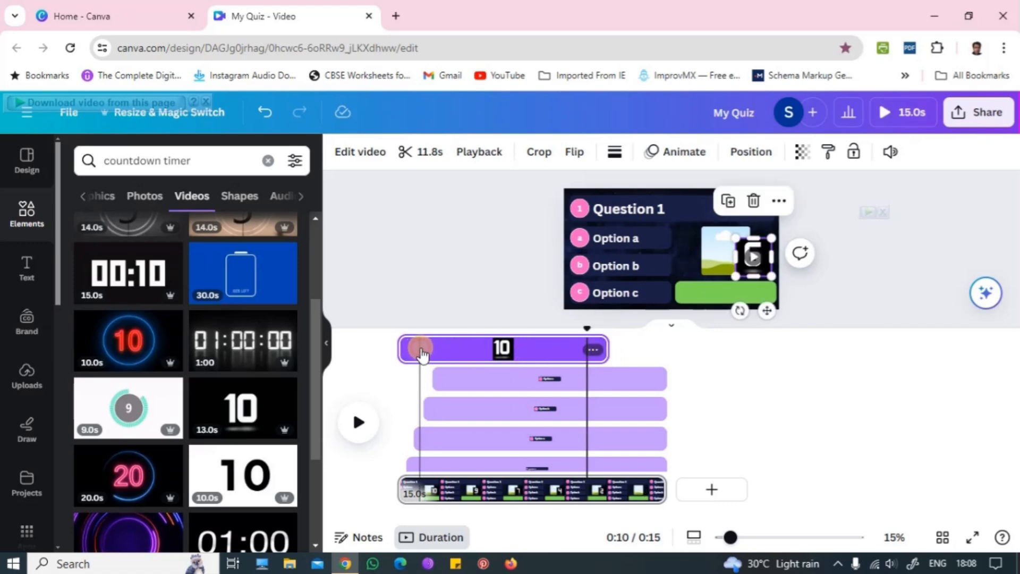
{"action": "left_click_drag", "start_coordinate": [419, 353], "coordinate": [464, 348]}
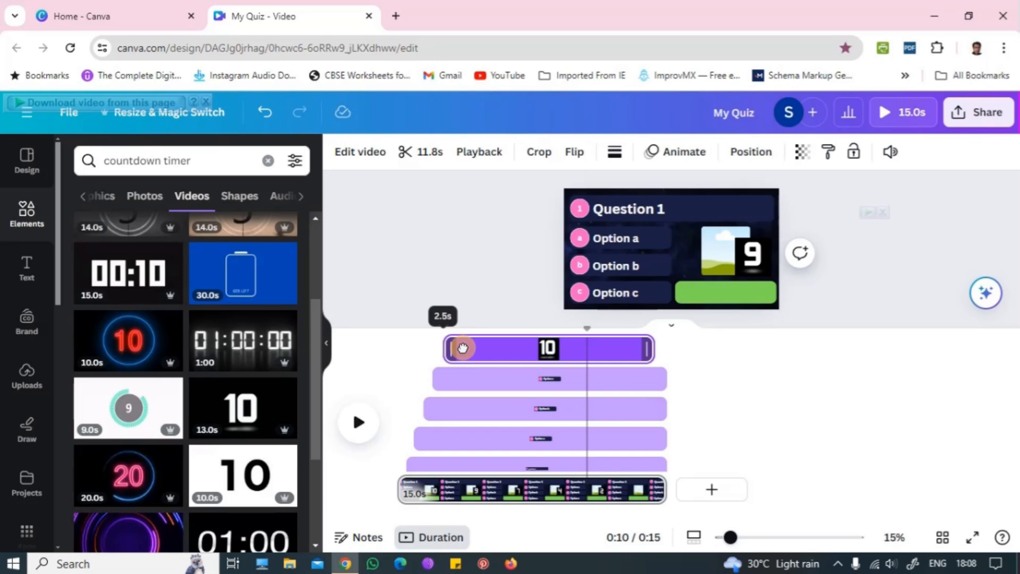
- Fine-tune the countdown video's start on the timeline to 2.5 s and move the playhead just before it
{"action": "left_click_drag", "start_coordinate": [463, 348], "coordinate": [464, 348]}
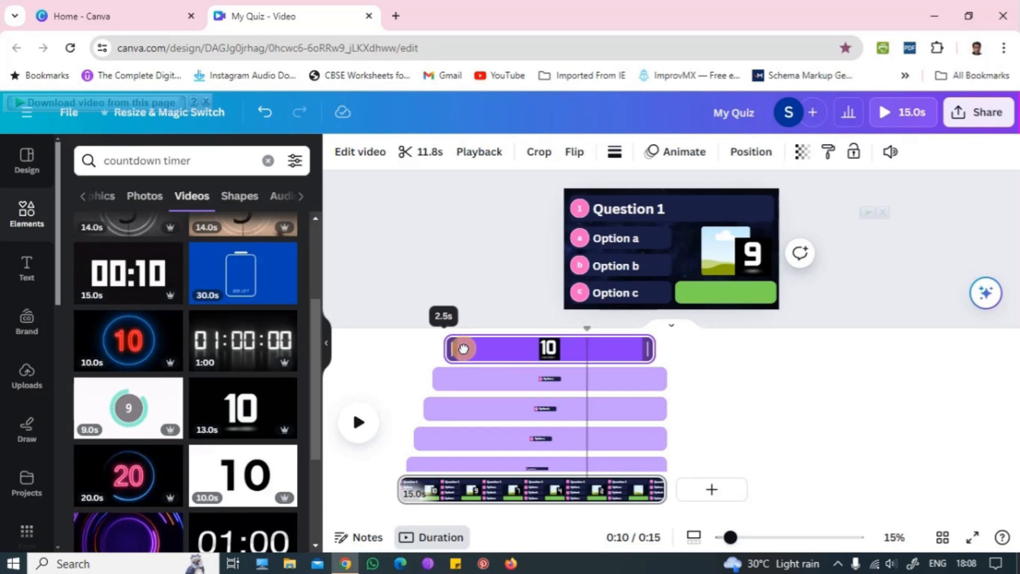
{"action": "left_click_drag", "start_coordinate": [464, 351], "coordinate": [464, 351]}
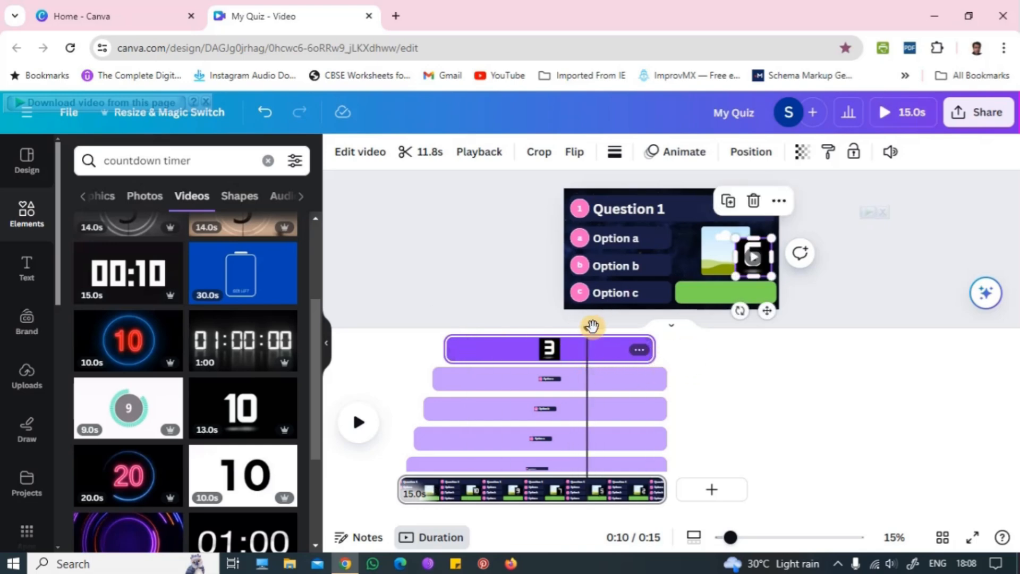
{"action": "left_click_drag", "start_coordinate": [590, 330], "coordinate": [441, 345]}
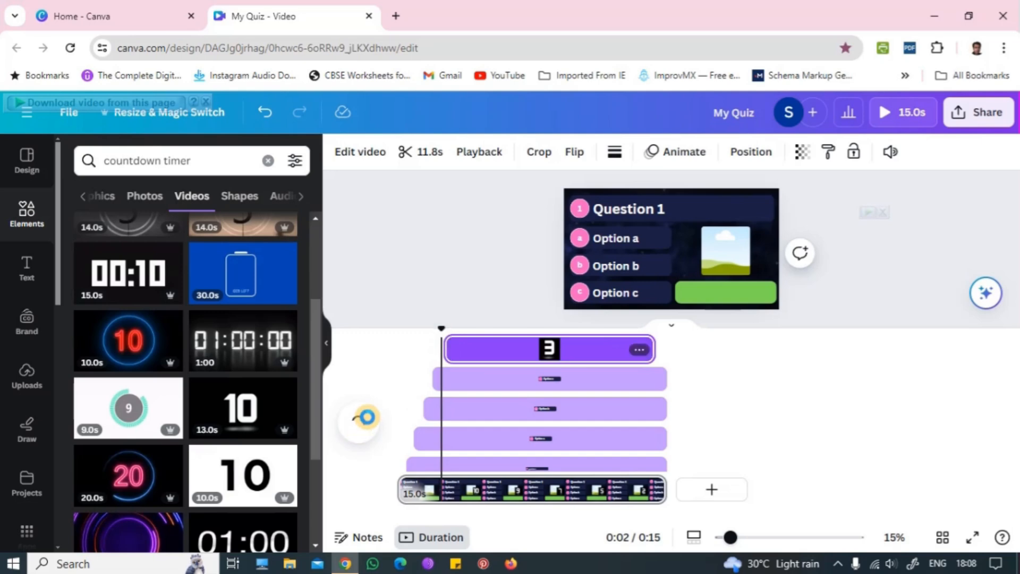
- Trim the start of the green answer bar on the timeline so it appears only after the countdown video ends
{"action": "left_click", "coordinate": [745, 296]}
{"action": "left_click", "coordinate": [685, 298]}
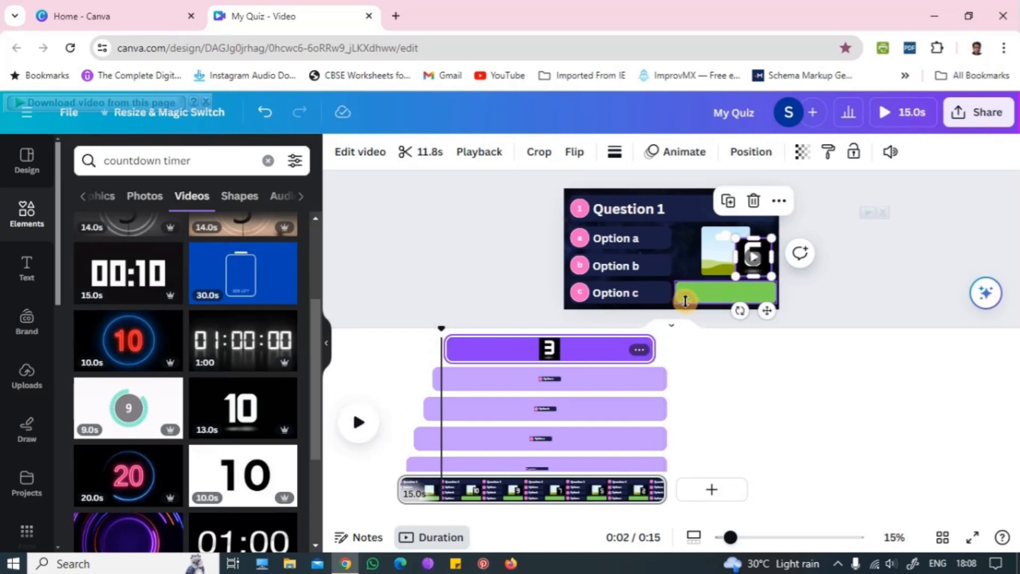
{"action": "left_click", "coordinate": [686, 301]}
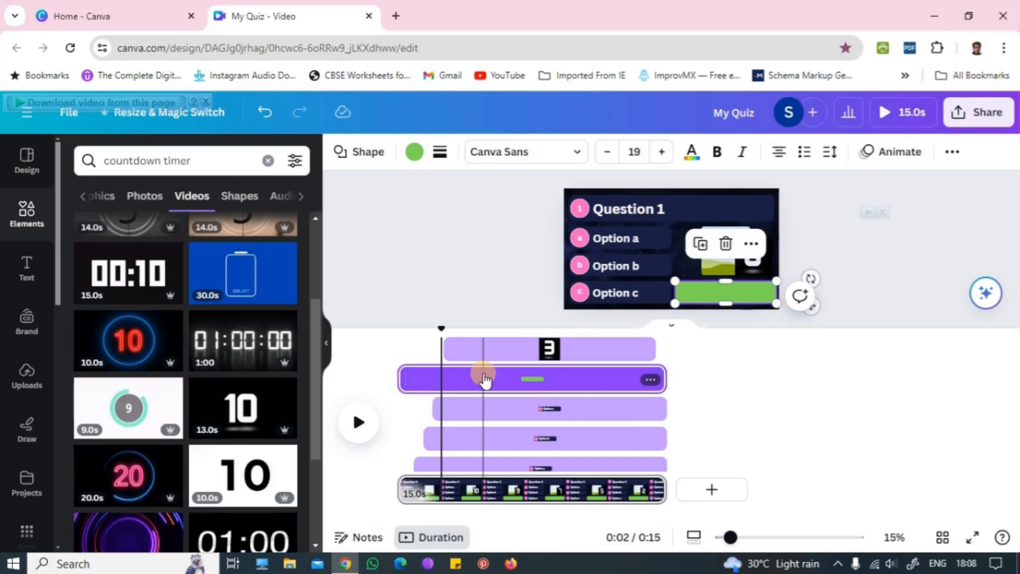
{"action": "left_click_drag", "start_coordinate": [406, 381], "coordinate": [639, 381]}
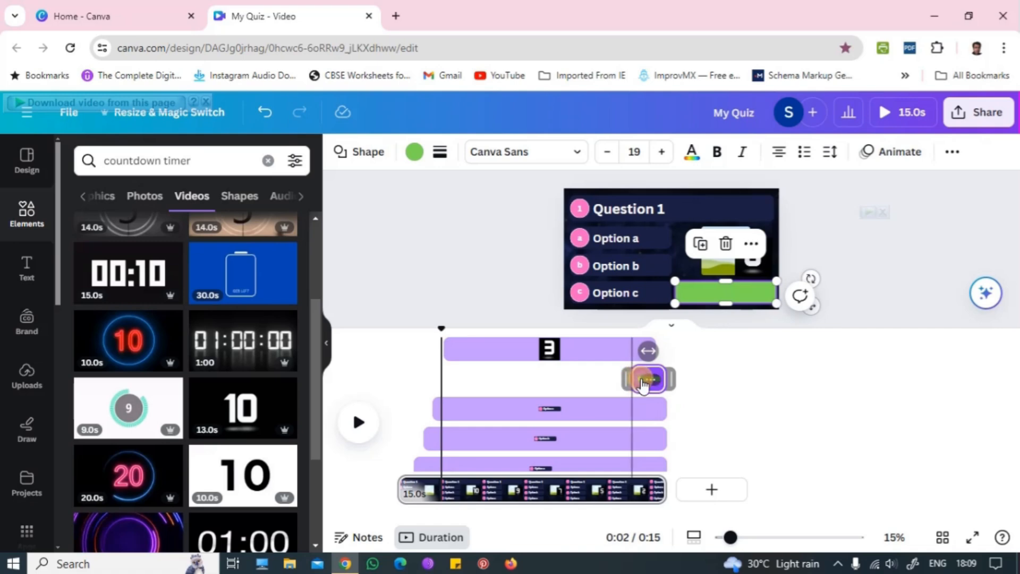
{"action": "left_click_drag", "start_coordinate": [643, 384], "coordinate": [651, 378]}
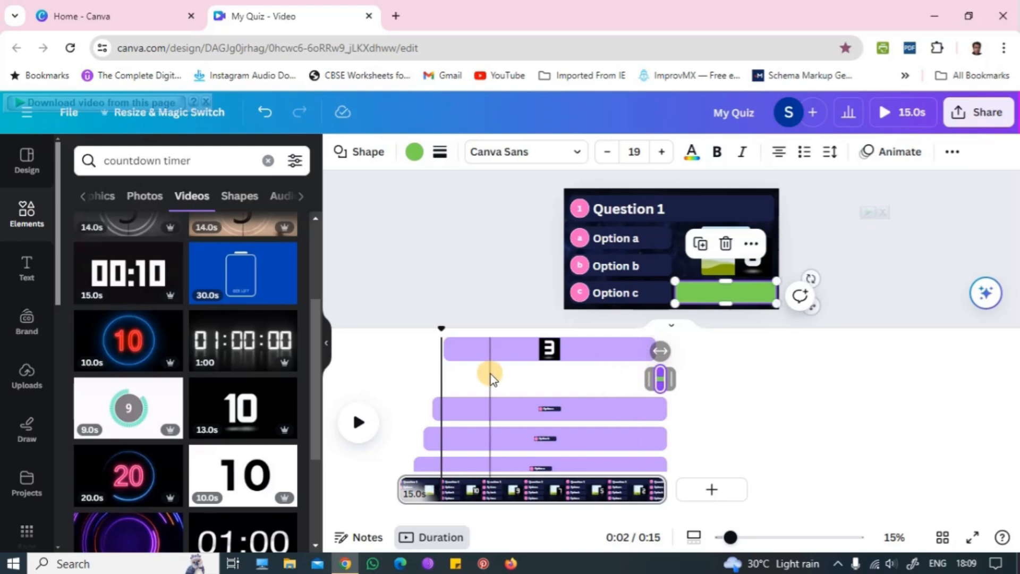
- Preview the countdown, trim its start to leave 9.4 s, and shift the clip back to start just after option c appears
{"action": "left_click", "coordinate": [359, 423]}
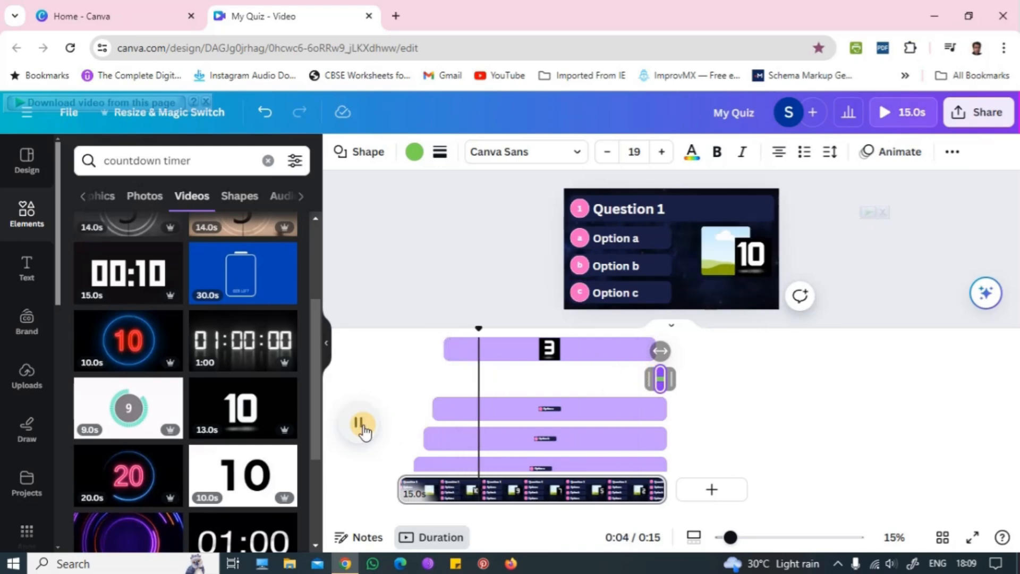
{"action": "left_click", "coordinate": [360, 425]}
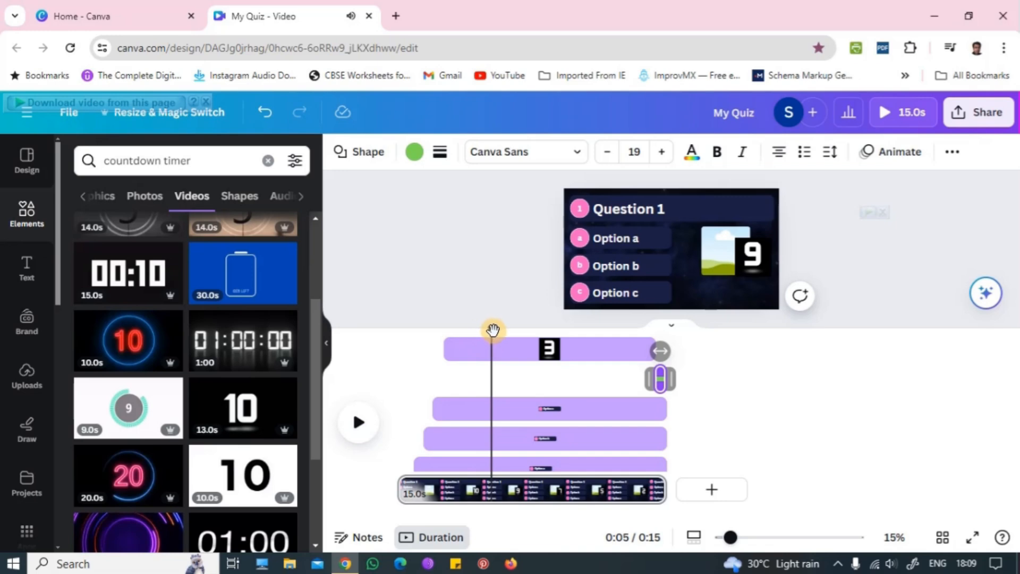
{"action": "left_click_drag", "start_coordinate": [493, 330], "coordinate": [491, 331]}
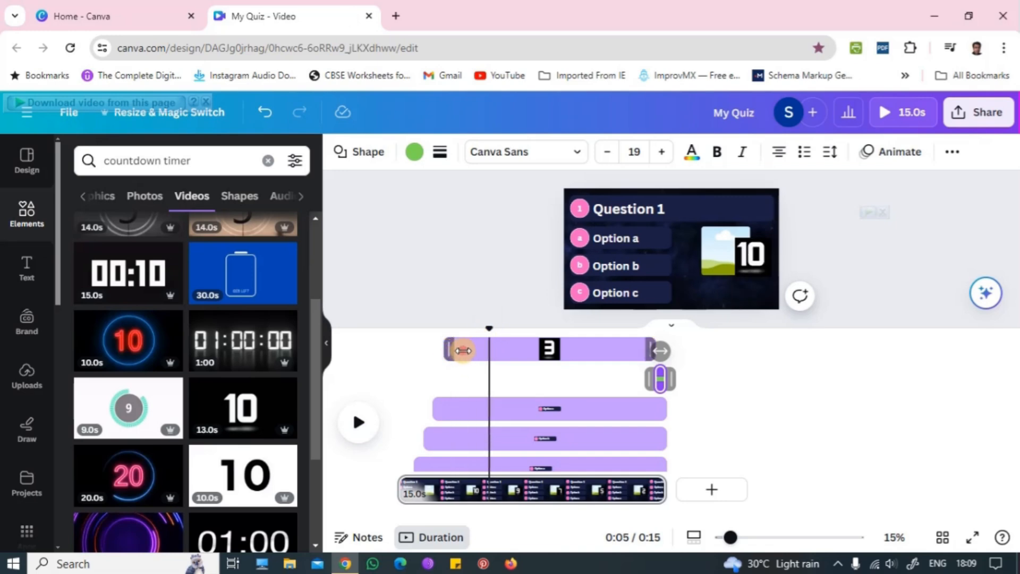
{"action": "left_click_drag", "start_coordinate": [456, 349], "coordinate": [489, 353]}
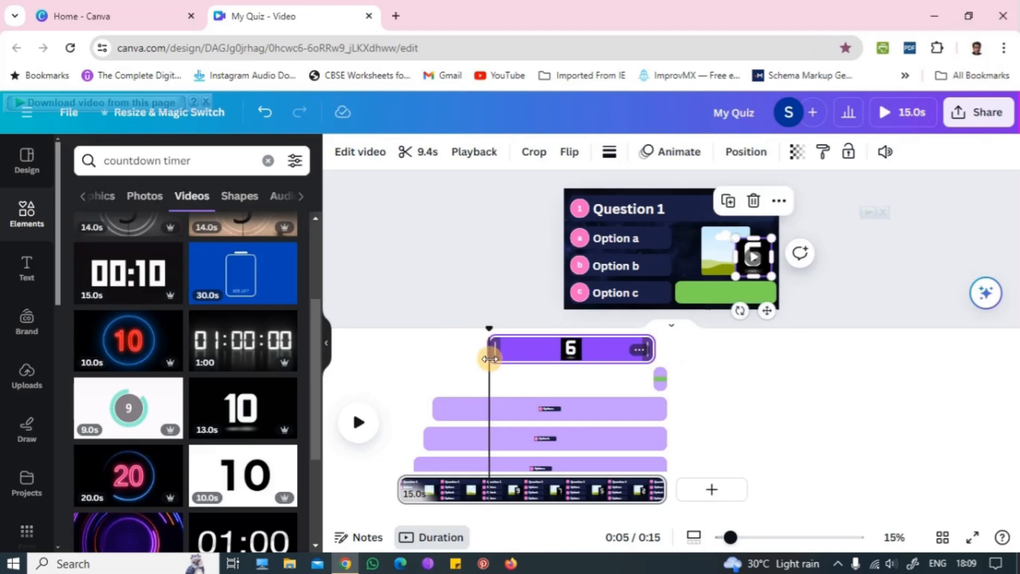
{"action": "left_click", "coordinate": [359, 422]}
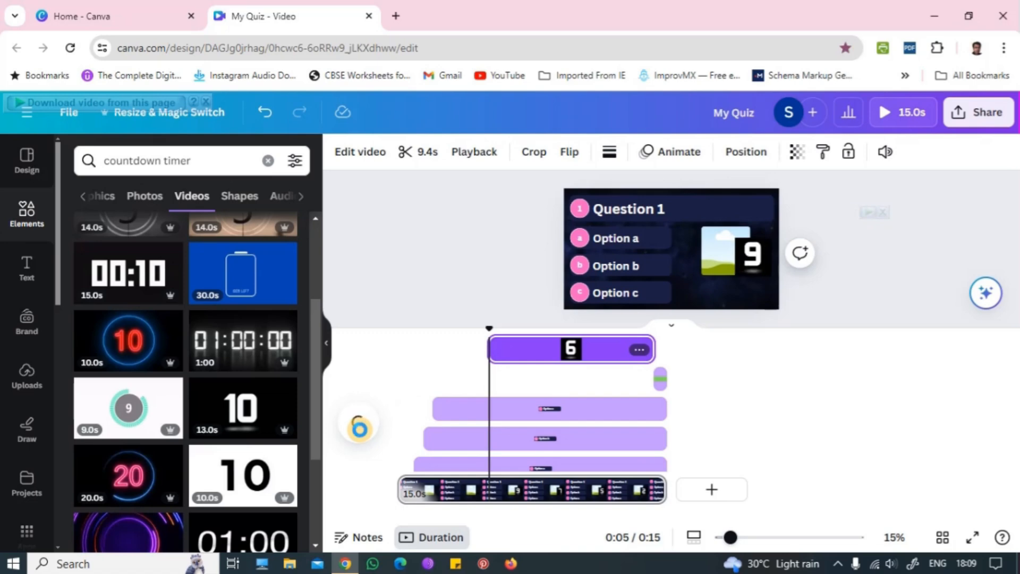
{"action": "left_click", "coordinate": [543, 352]}
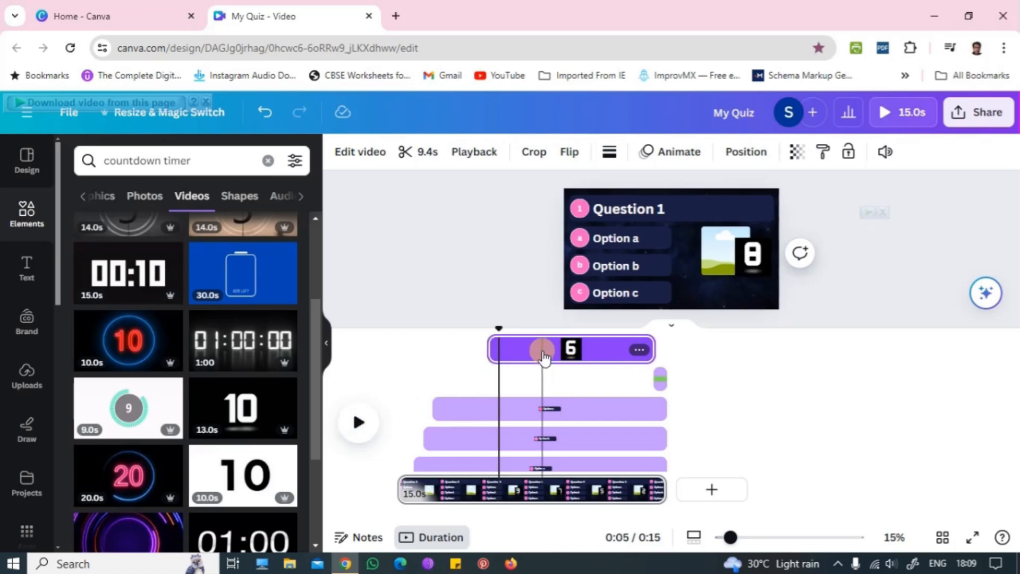
{"action": "left_click_drag", "start_coordinate": [542, 358], "coordinate": [497, 353]}
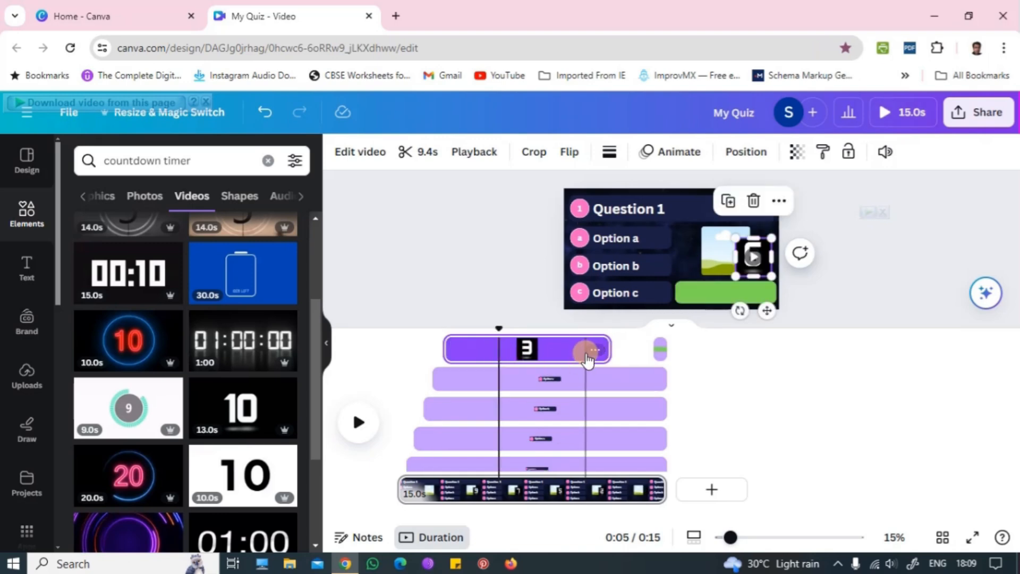
- Extend the green bar's start back to the end of the countdown so the bar lasts 2.8 s
{"action": "left_click", "coordinate": [658, 353]}
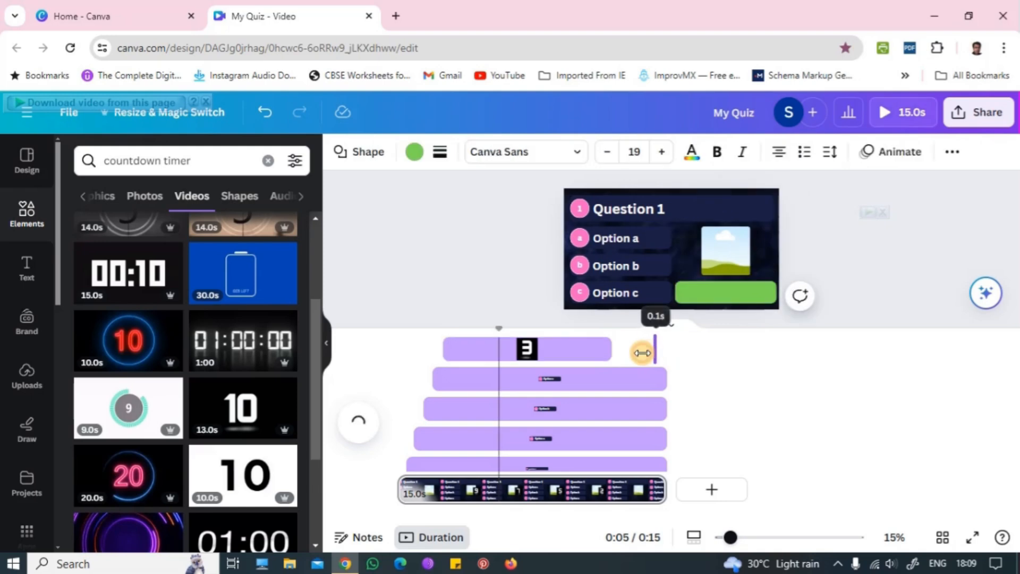
{"action": "left_click_drag", "start_coordinate": [650, 352], "coordinate": [616, 352]}
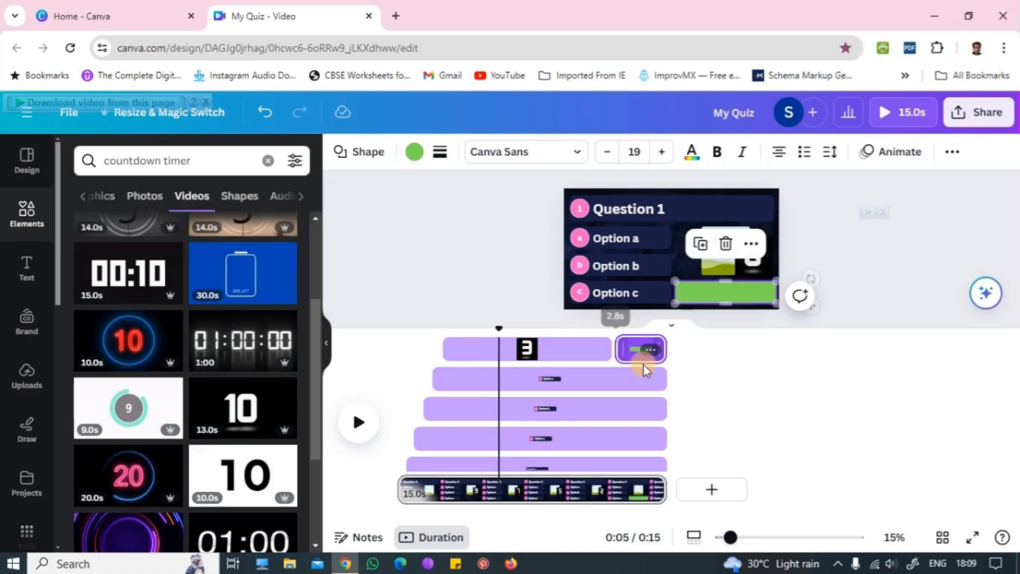
{"action": "left_click", "coordinate": [708, 381]}
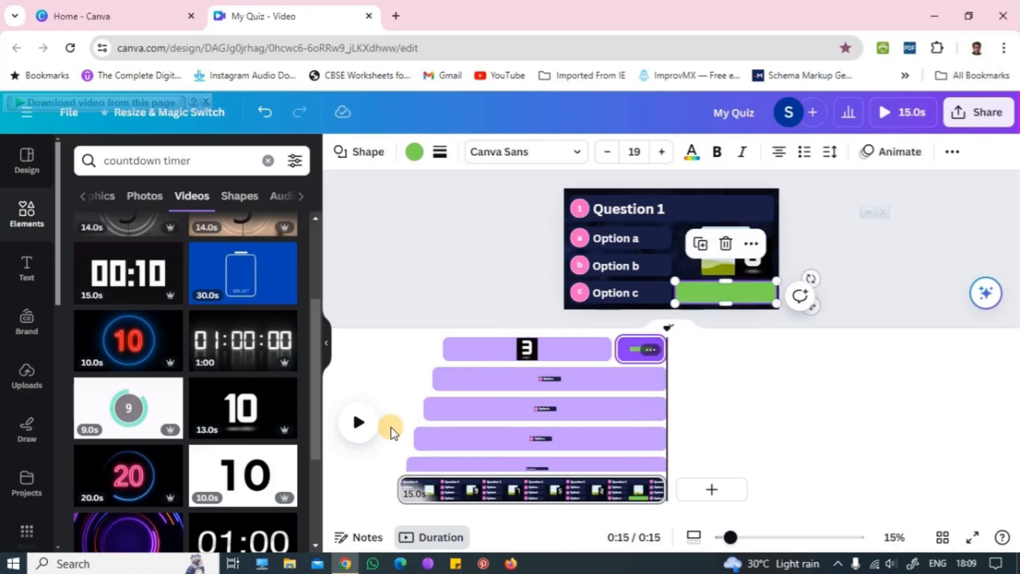
- Play the page from the beginning to check when the question, options and countdown appear
{"action": "left_click_drag", "start_coordinate": [670, 331], "coordinate": [375, 377]}
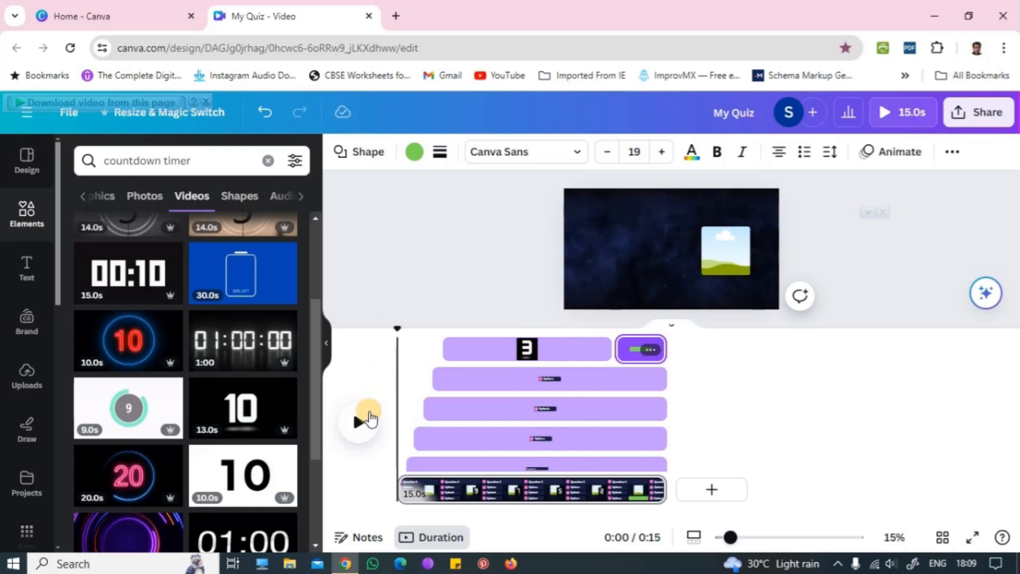
{"action": "left_click", "coordinate": [358, 423]}
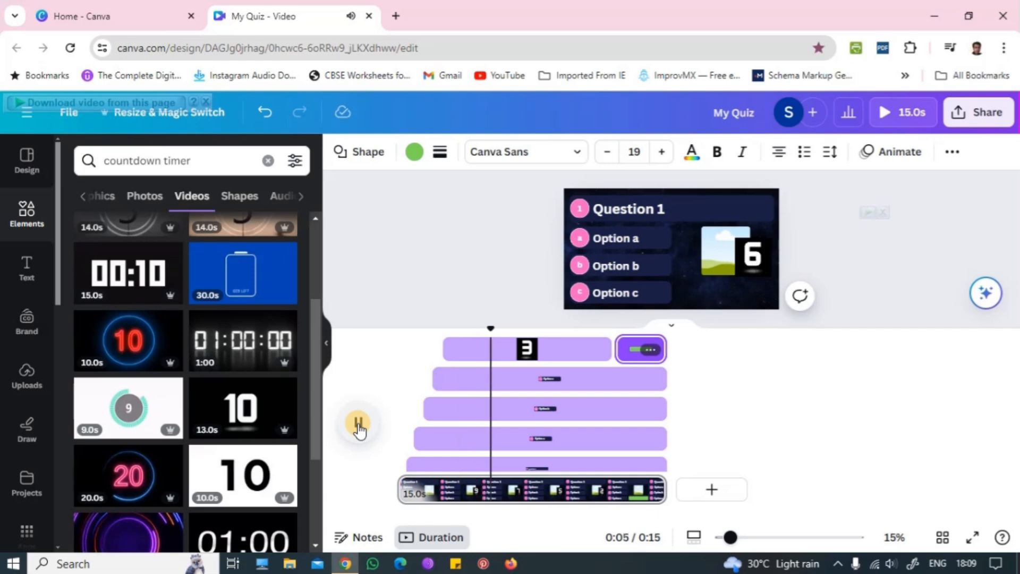
{"action": "left_click", "coordinate": [359, 425]}
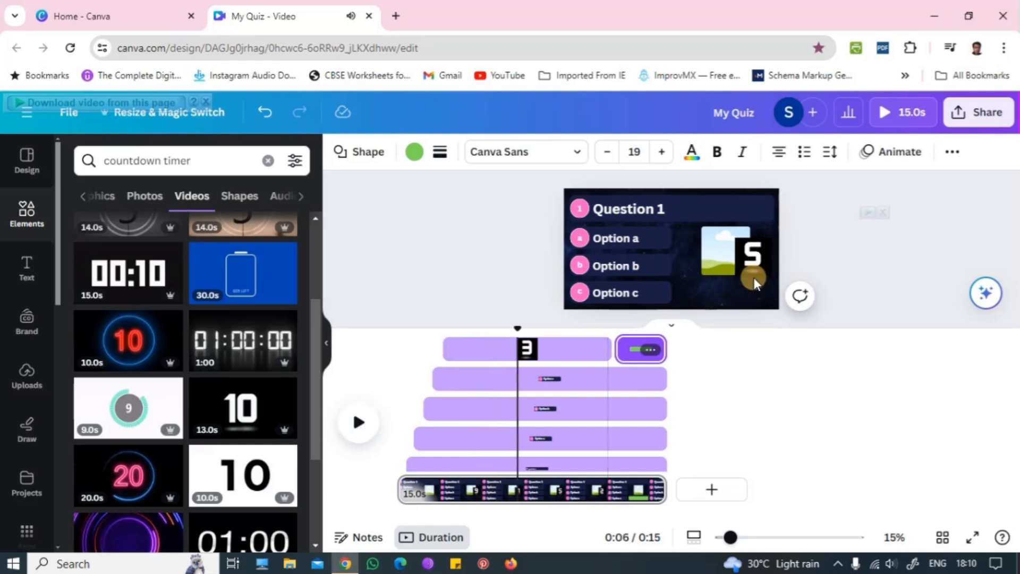
- Move the countdown video onto the green answer bar, shrink it to the bar's height and centre it, checking the result in playback
{"action": "left_click_drag", "start_coordinate": [757, 268], "coordinate": [728, 298]}
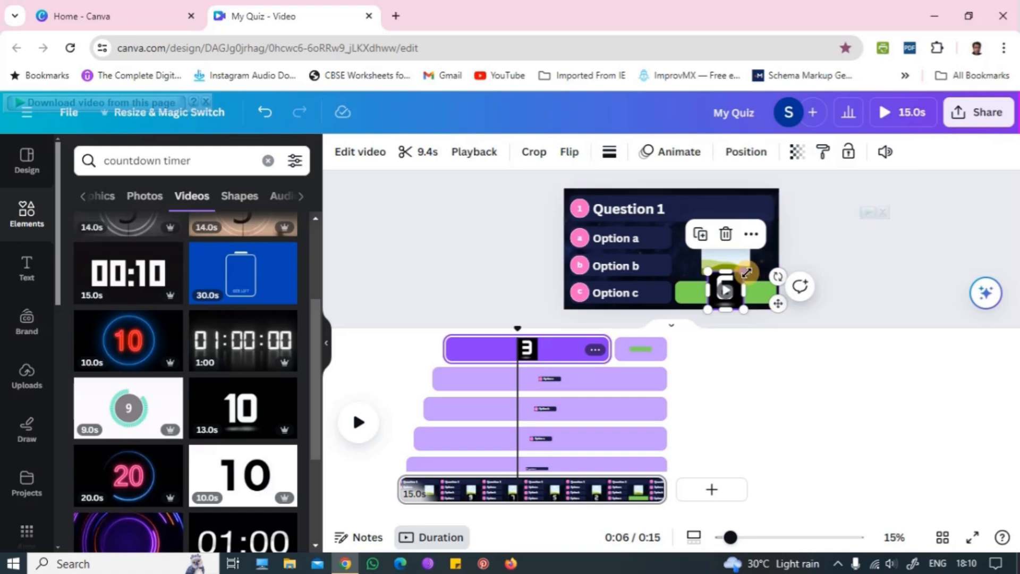
{"action": "left_click_drag", "start_coordinate": [745, 273], "coordinate": [735, 289]}
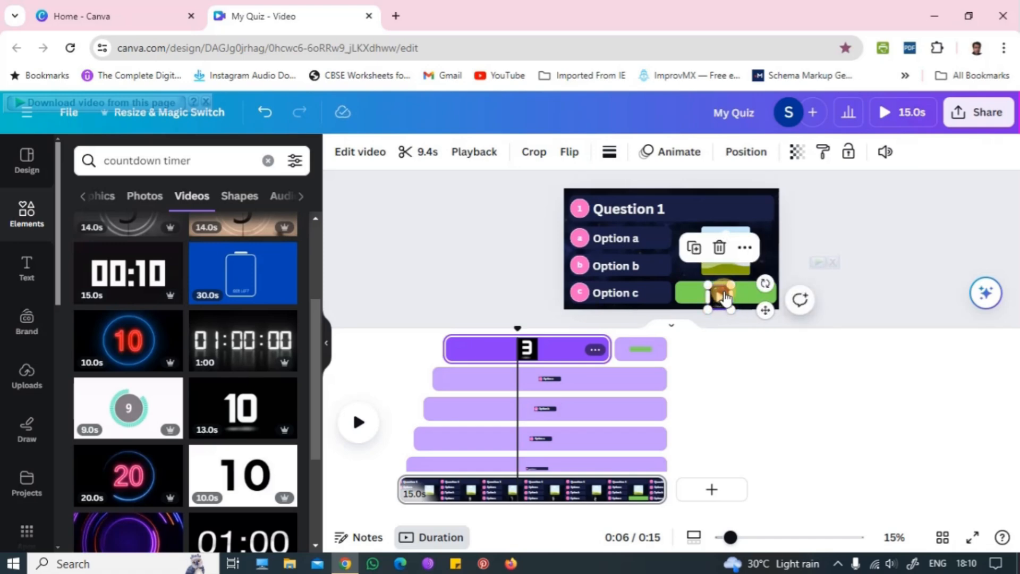
{"action": "left_click_drag", "start_coordinate": [765, 313], "coordinate": [772, 310]}
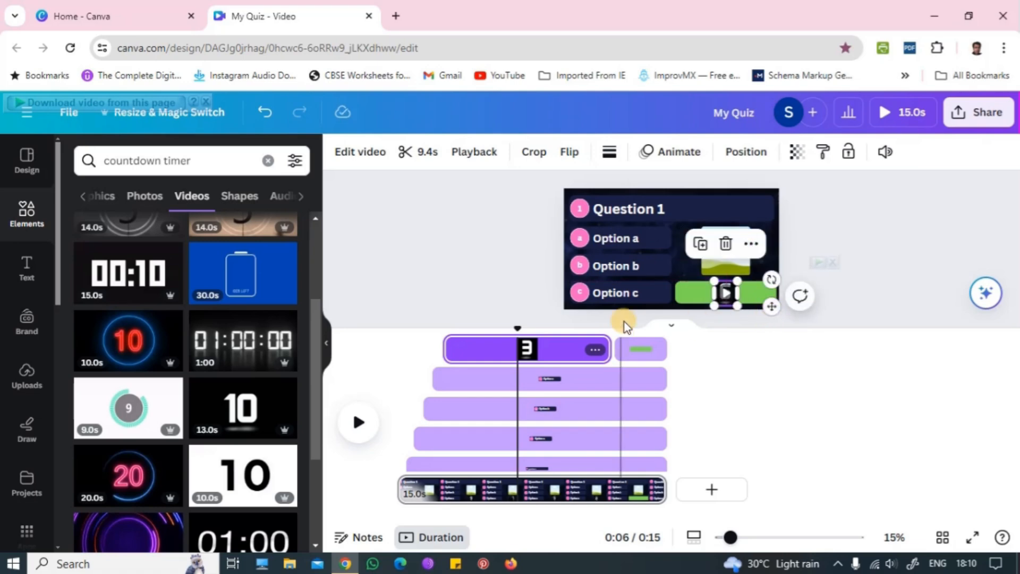
{"action": "left_click", "coordinate": [358, 423]}
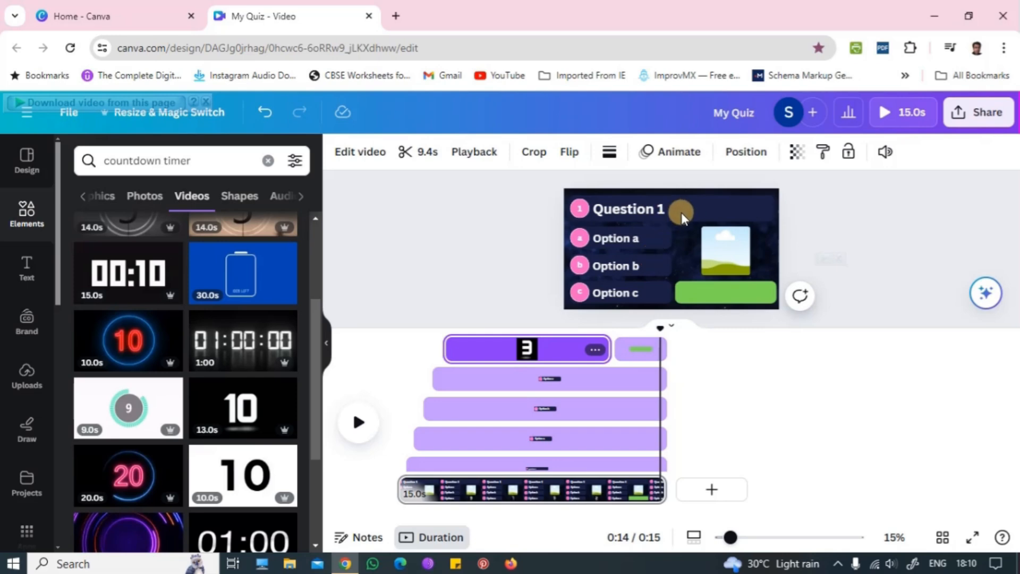
{"action": "left_click", "coordinate": [725, 292]}
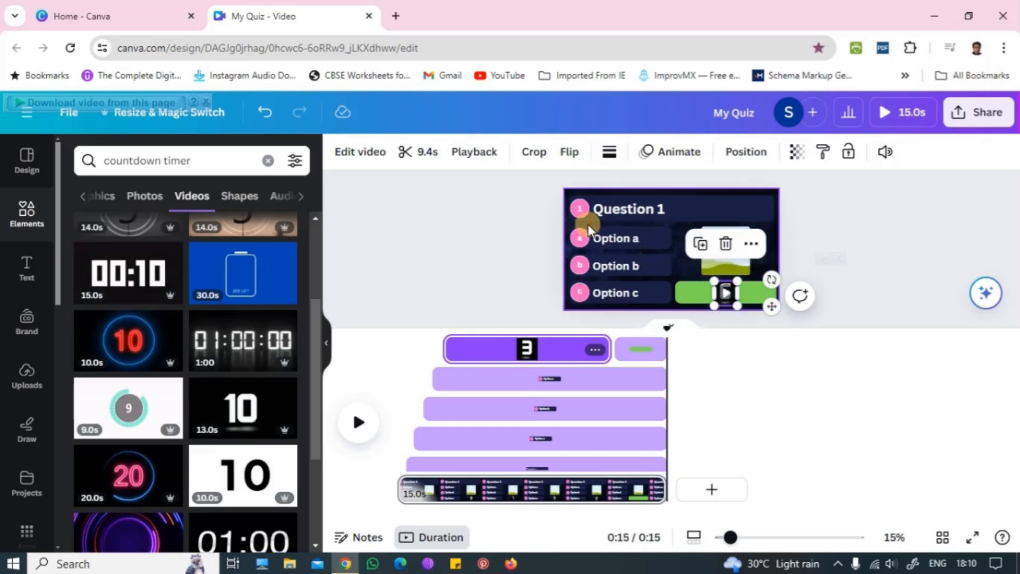
- Apply the Rise animation to the question number and the Pan animation to the Question 1 text
{"action": "left_click", "coordinate": [580, 209]}
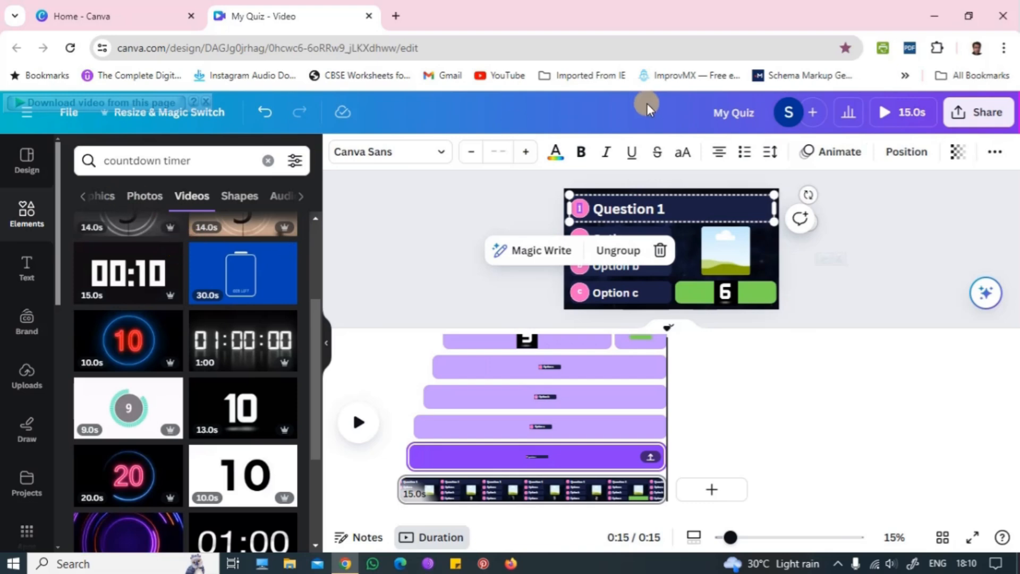
{"action": "left_click", "coordinate": [831, 152]}
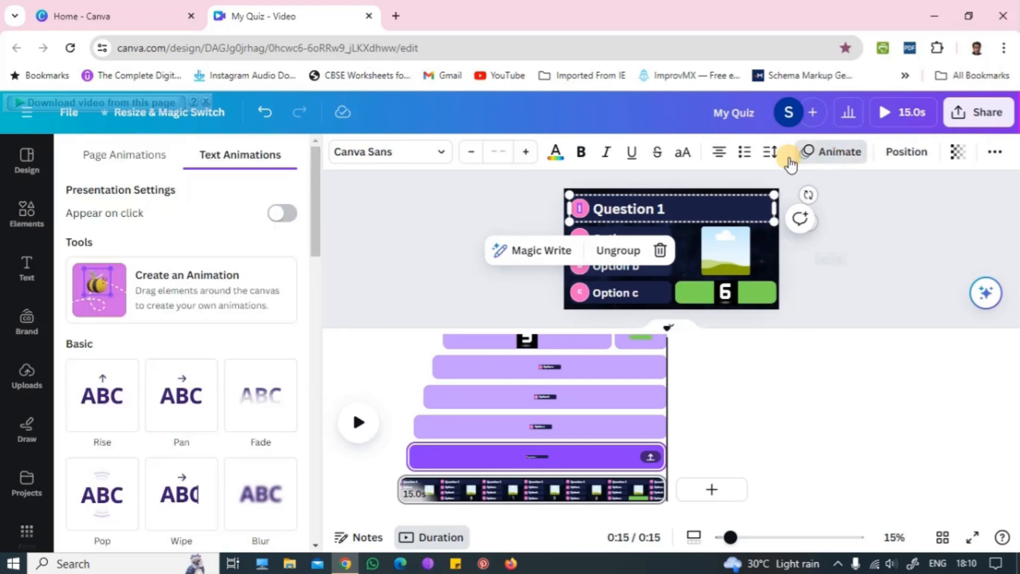
{"action": "left_click_drag", "start_coordinate": [315, 247], "coordinate": [315, 260]}
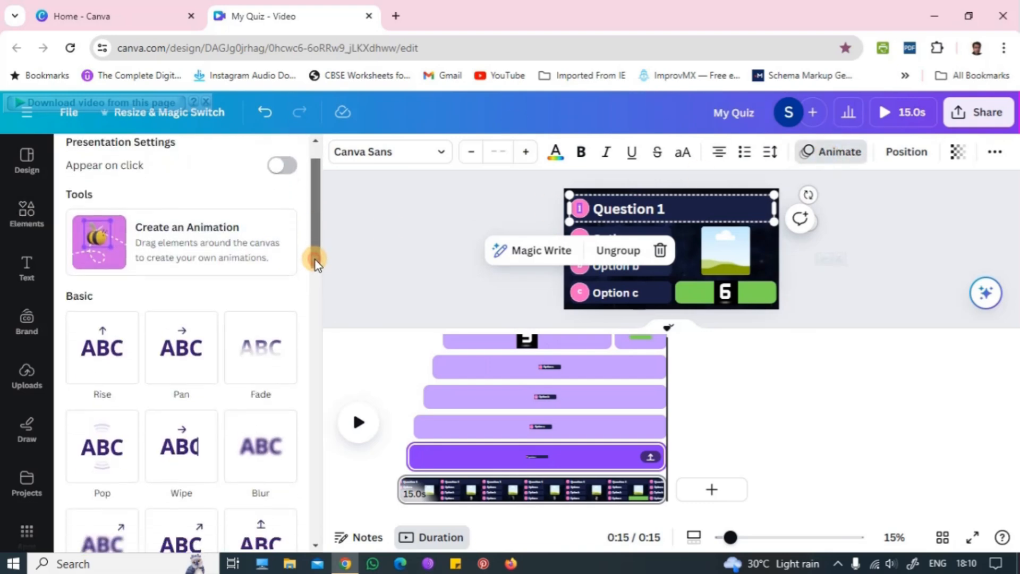
{"action": "left_click", "coordinate": [105, 354]}
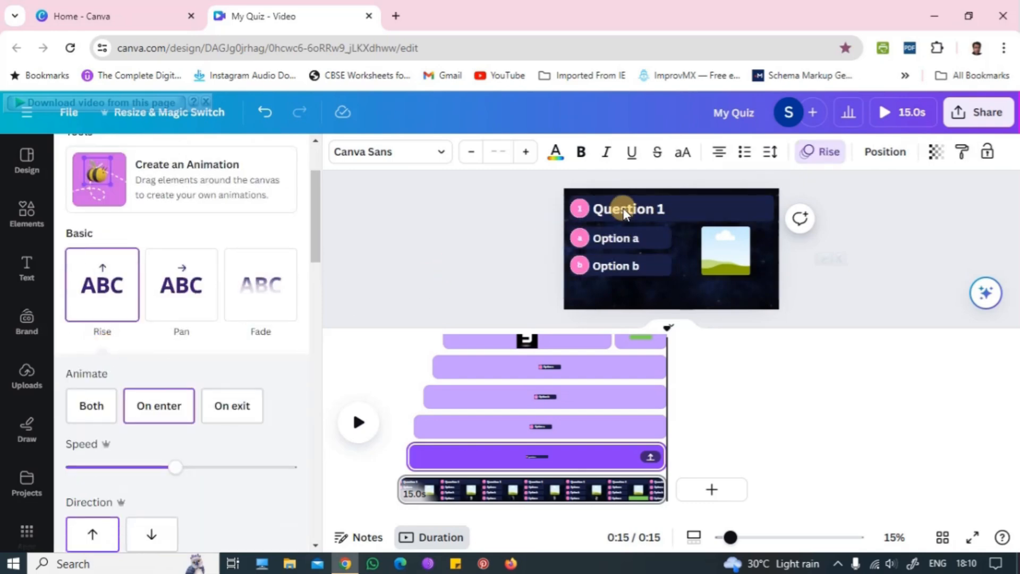
{"action": "left_click", "coordinate": [638, 210]}
{"action": "left_click", "coordinate": [649, 209]}
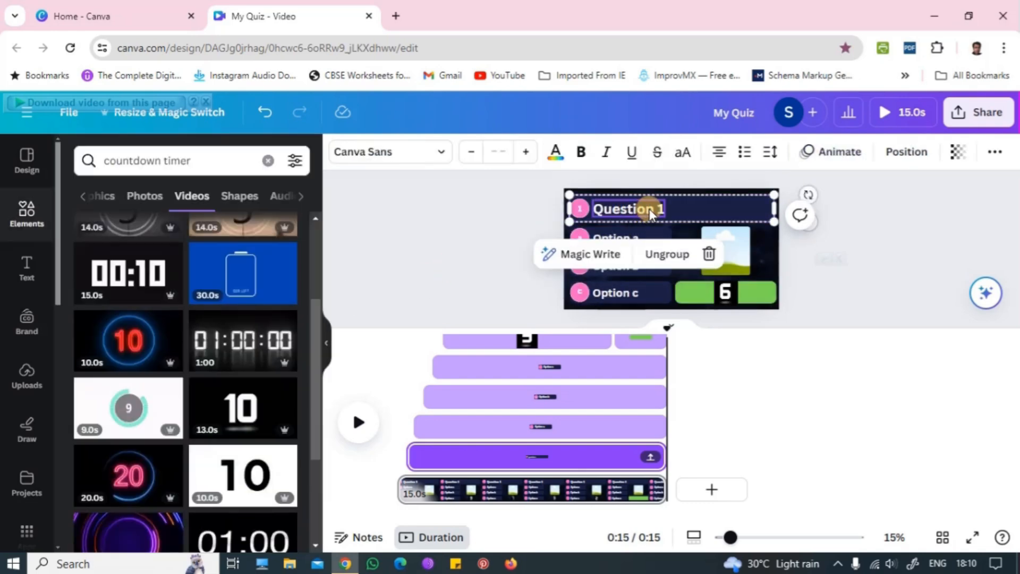
{"action": "left_click", "coordinate": [845, 159]}
{"action": "left_click", "coordinate": [181, 399]}
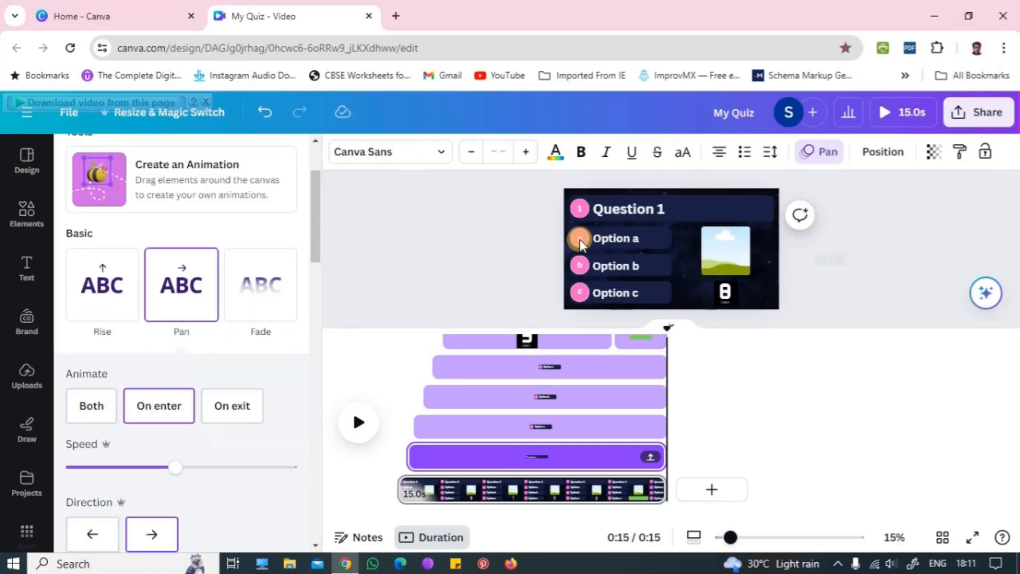
- Apply the Rise animation to the option a letter and the Pan animation to the Option a text
{"action": "left_click", "coordinate": [579, 240]}
{"action": "left_click", "coordinate": [831, 151]}
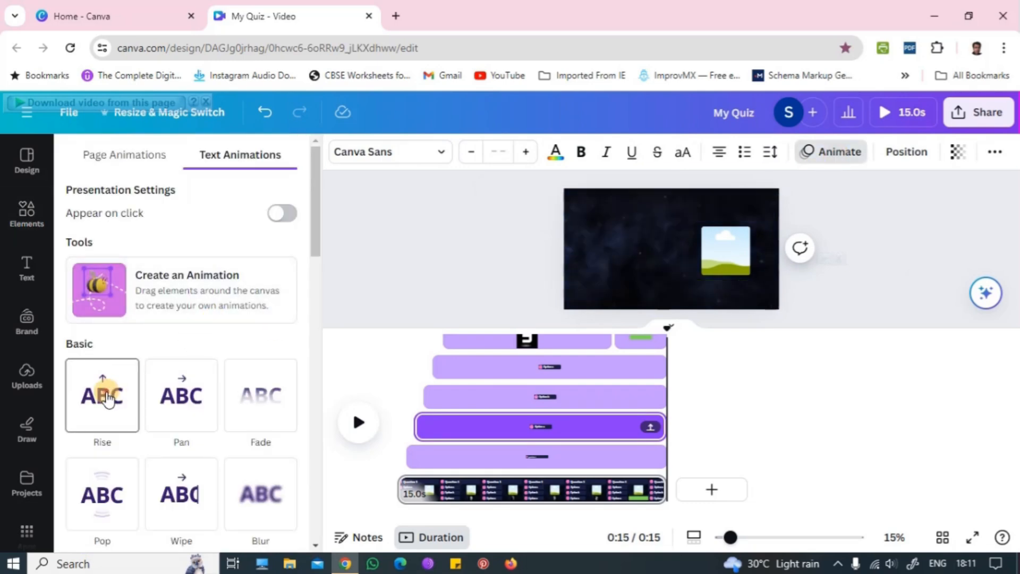
{"action": "left_click", "coordinate": [623, 240]}
{"action": "left_click", "coordinate": [832, 151]}
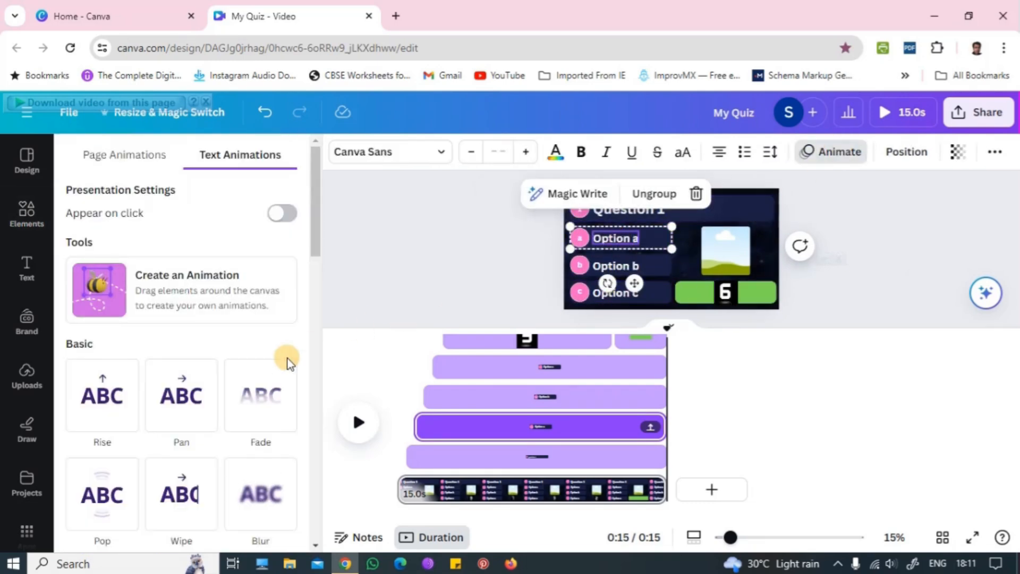
{"action": "left_click", "coordinate": [181, 396]}
- Apply the Rise animation to the option b letter and the Pan animation to the Option b text
{"action": "left_click", "coordinate": [582, 263]}
{"action": "left_click", "coordinate": [832, 151]}
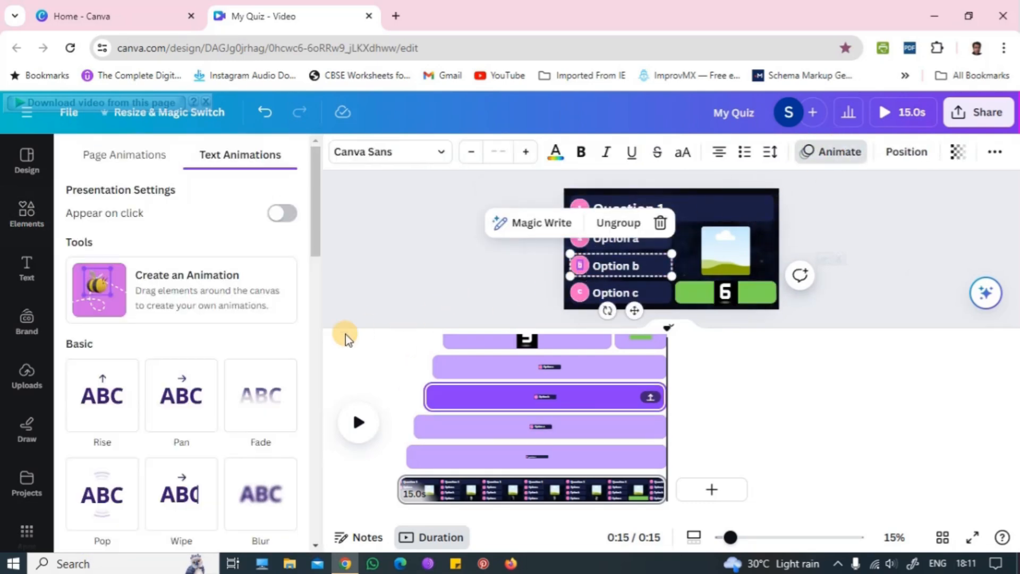
{"action": "left_click", "coordinate": [103, 391]}
{"action": "left_click", "coordinate": [624, 267]}
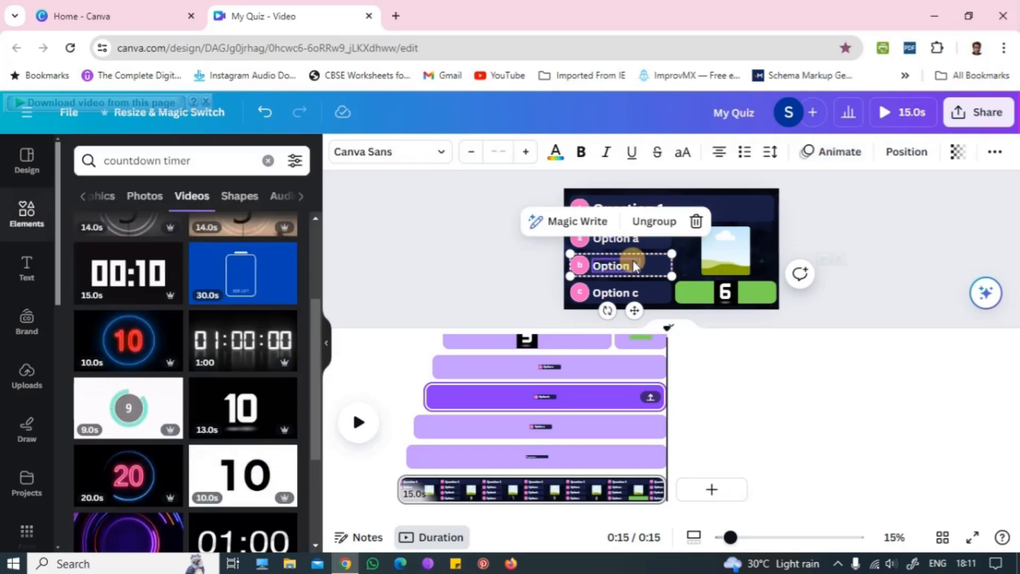
{"action": "left_click", "coordinate": [833, 152]}
{"action": "left_click", "coordinate": [181, 397]}
- Apply the Rise animation to the option c letter and the Pan animation to the Option c text
{"action": "left_click", "coordinate": [581, 292]}
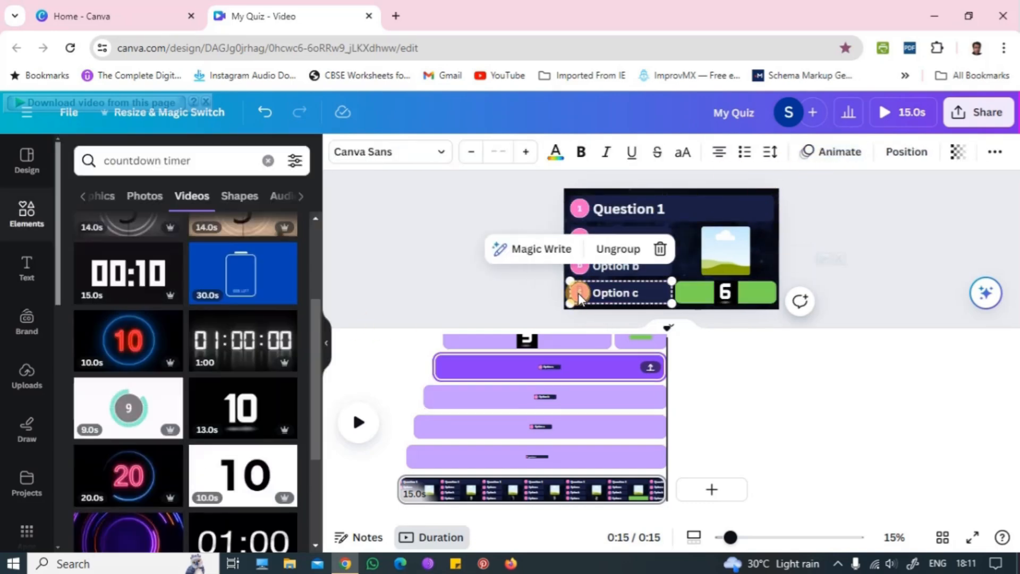
{"action": "left_click", "coordinate": [821, 151]}
{"action": "left_click", "coordinate": [108, 403]}
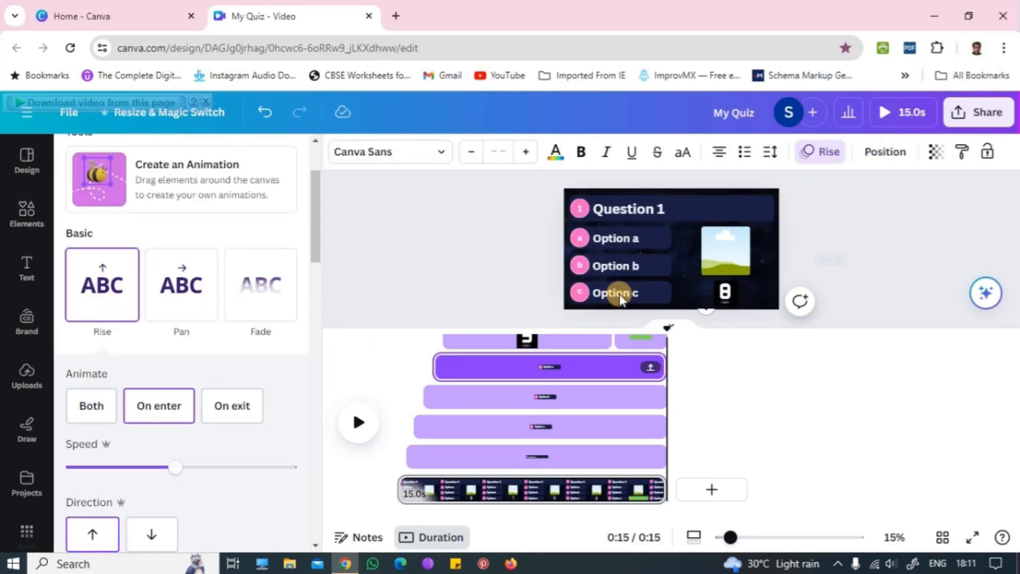
{"action": "left_click", "coordinate": [615, 292]}
{"action": "left_click", "coordinate": [832, 152]}
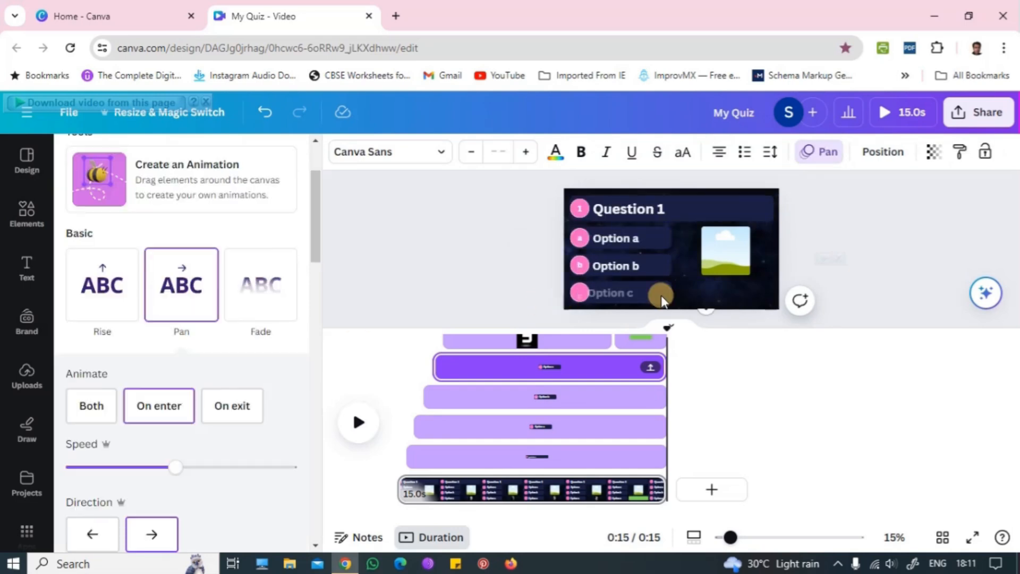
- Apply the Drift animation to the countdown video
{"action": "left_click", "coordinate": [729, 303]}
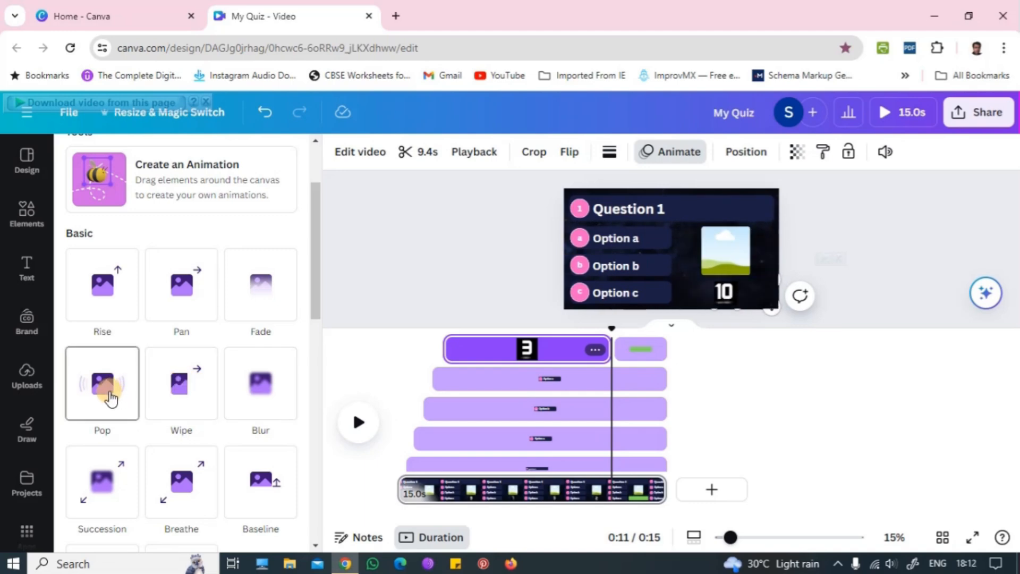
{"action": "scroll", "coordinate": [183, 383], "scroll_direction": "down", "scroll_amount": 1}
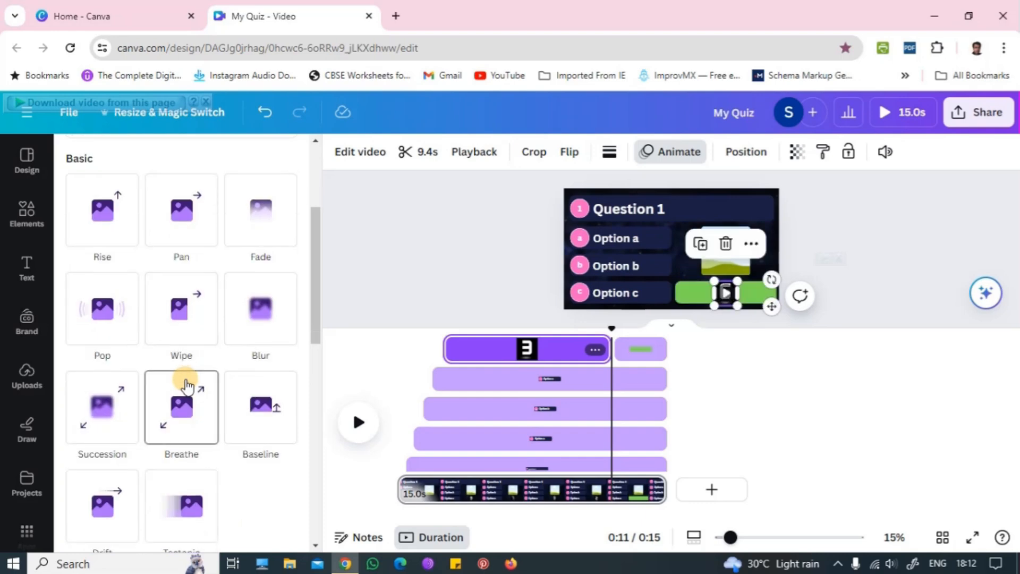
{"action": "scroll", "coordinate": [186, 386], "scroll_direction": "down", "scroll_amount": 1}
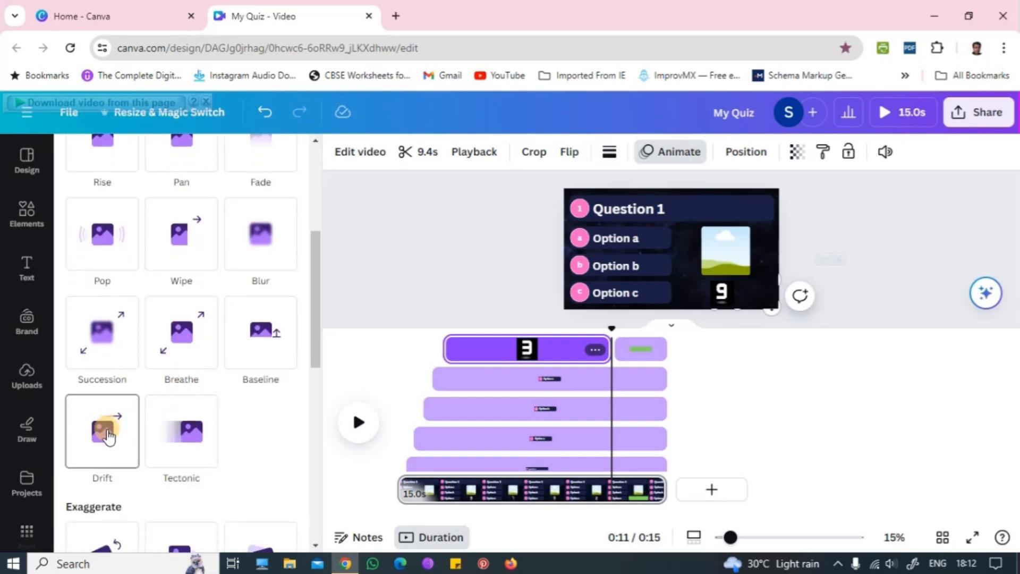
{"action": "left_click", "coordinate": [109, 439]}
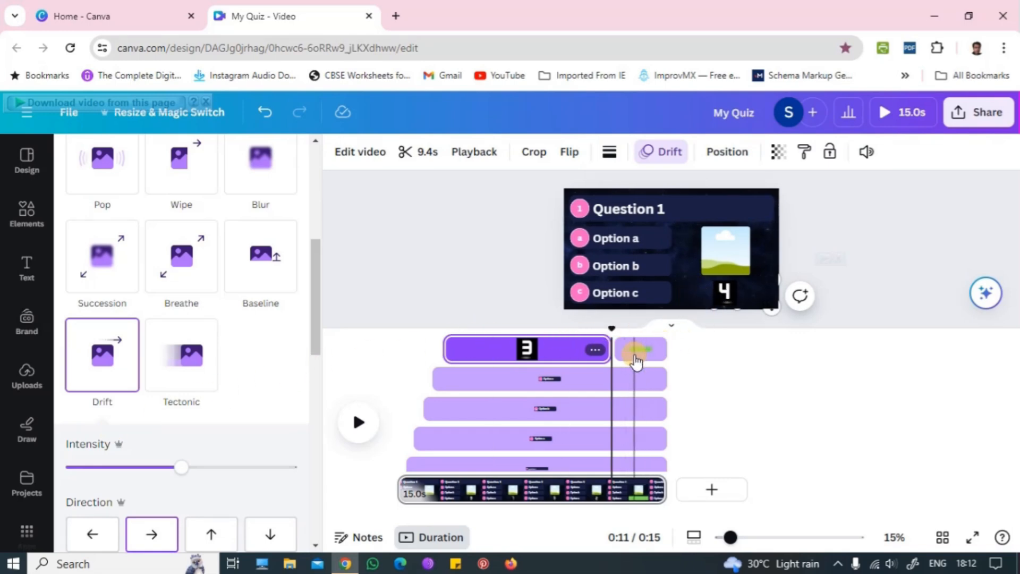
- Apply the Pop animation to the green answer bar, set to play on enter
{"action": "left_click", "coordinate": [636, 363]}
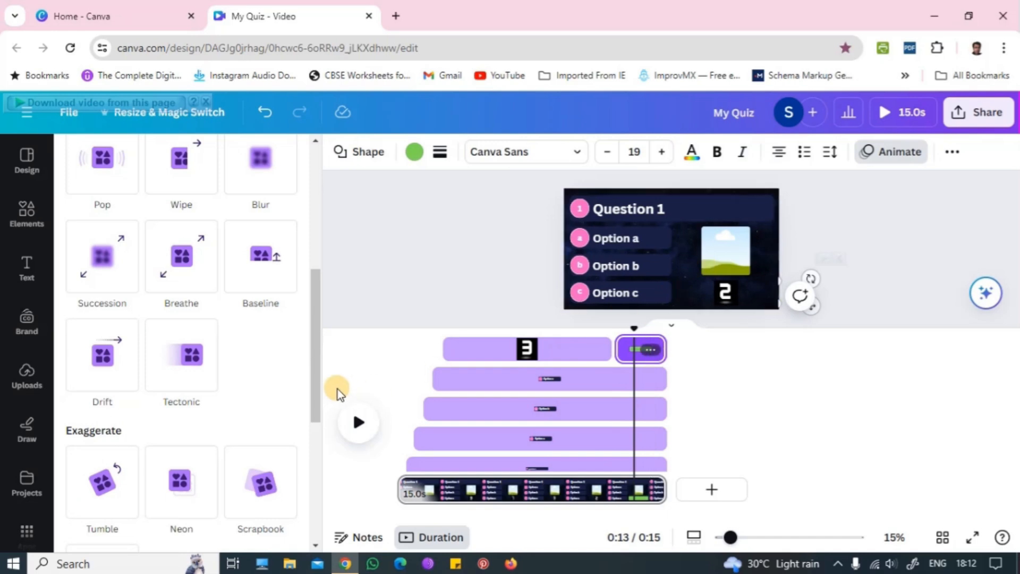
{"action": "left_click_drag", "start_coordinate": [314, 358], "coordinate": [324, 296]}
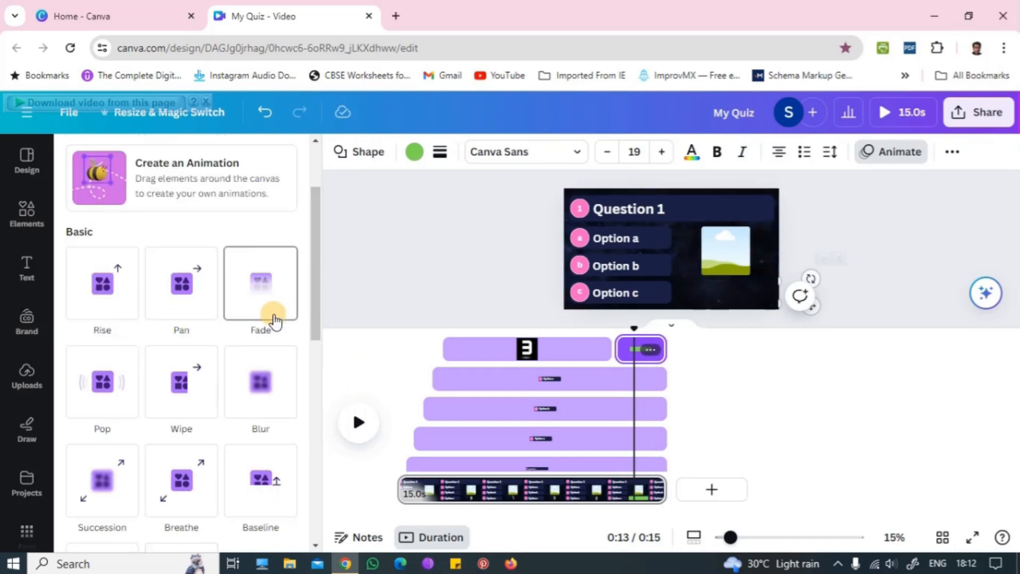
{"action": "left_click", "coordinate": [101, 390]}
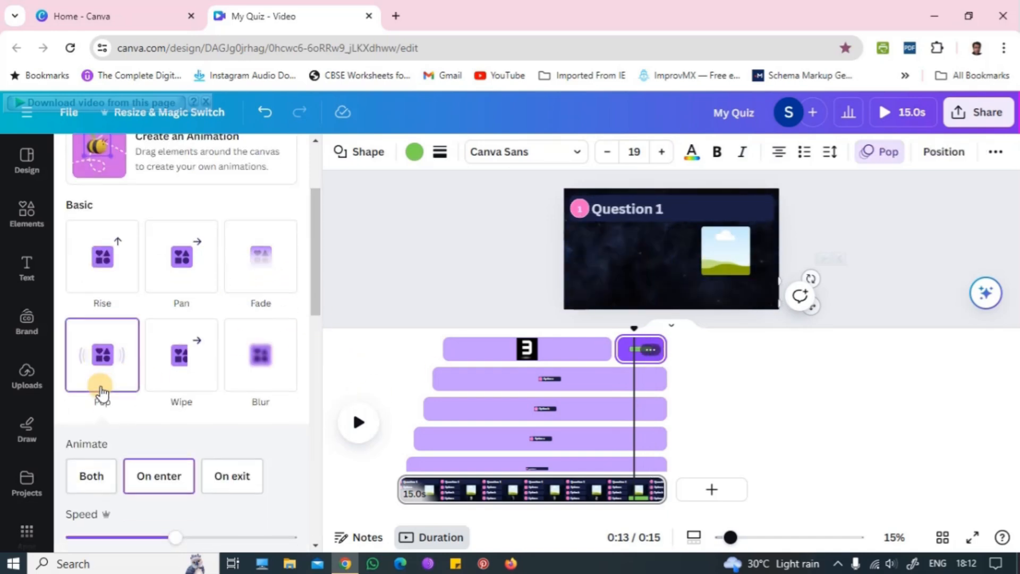
{"action": "left_click_drag", "start_coordinate": [314, 308], "coordinate": [312, 378]}
{"action": "left_click", "coordinate": [161, 244]}
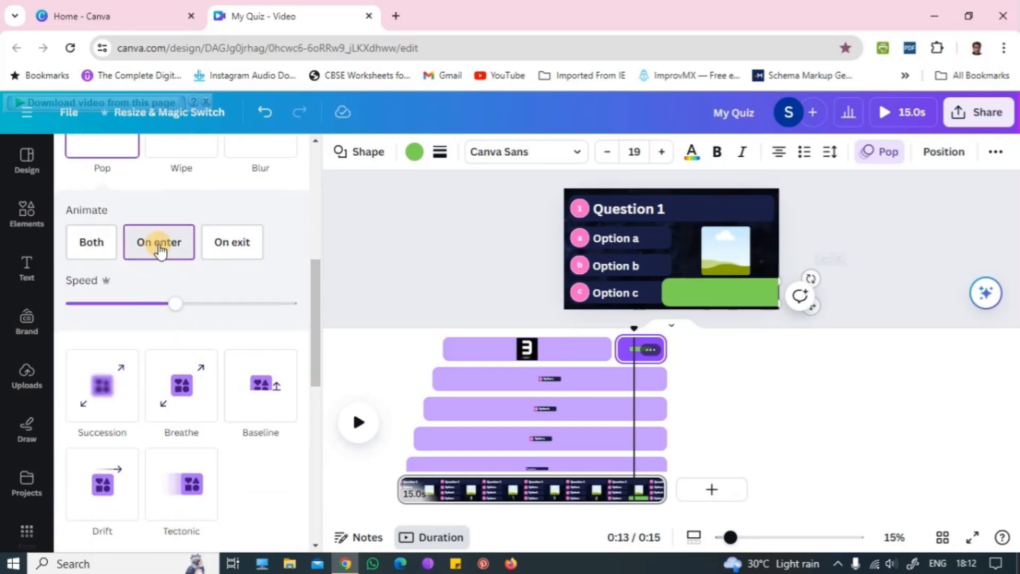
{"action": "left_click", "coordinate": [161, 244]}
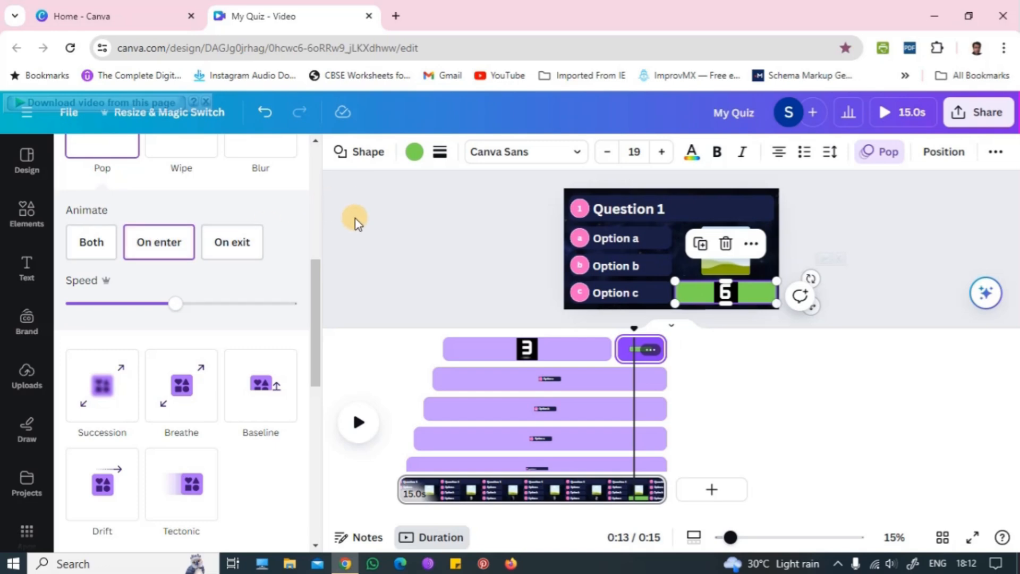
- Apply the Fade animation to the picture frame
{"action": "left_click", "coordinate": [738, 267]}
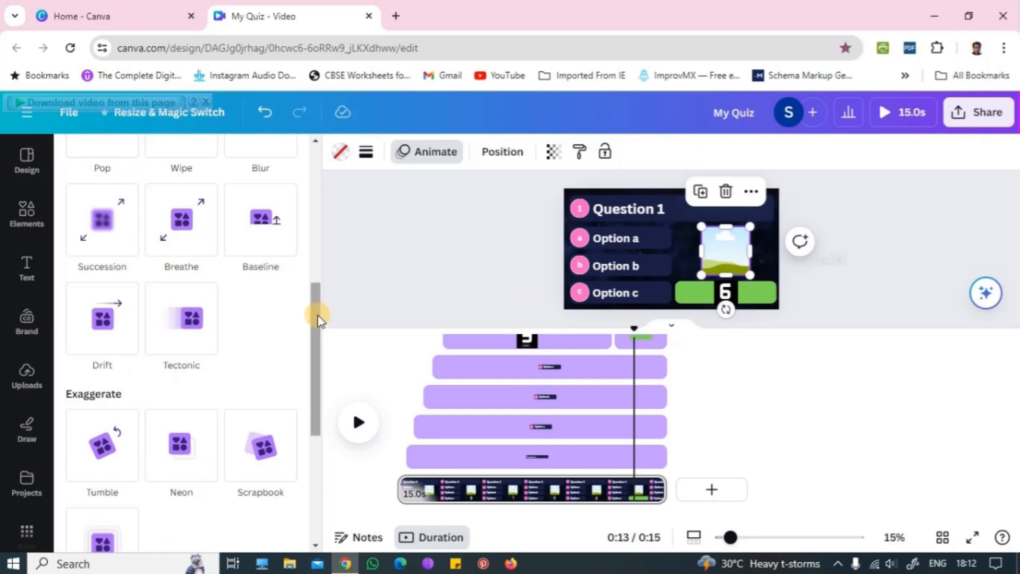
{"action": "left_click_drag", "start_coordinate": [319, 319], "coordinate": [318, 208]}
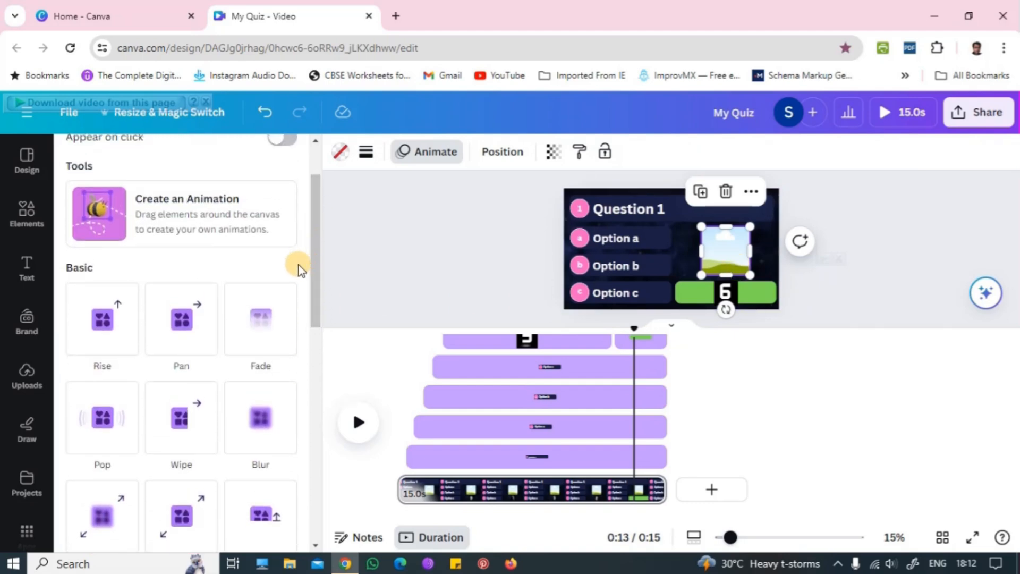
{"action": "left_click", "coordinate": [278, 305]}
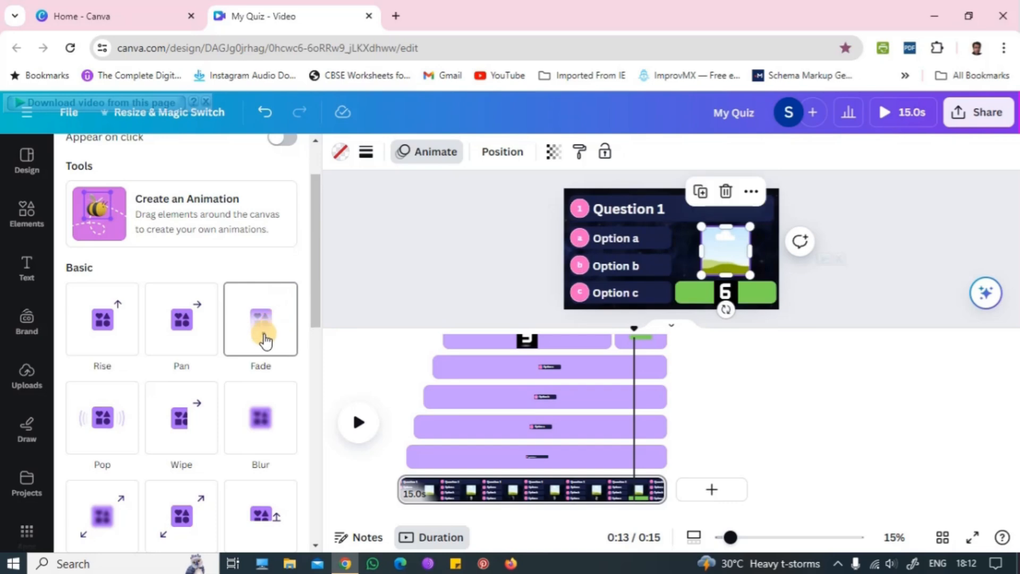
{"action": "left_click", "coordinate": [264, 338]}
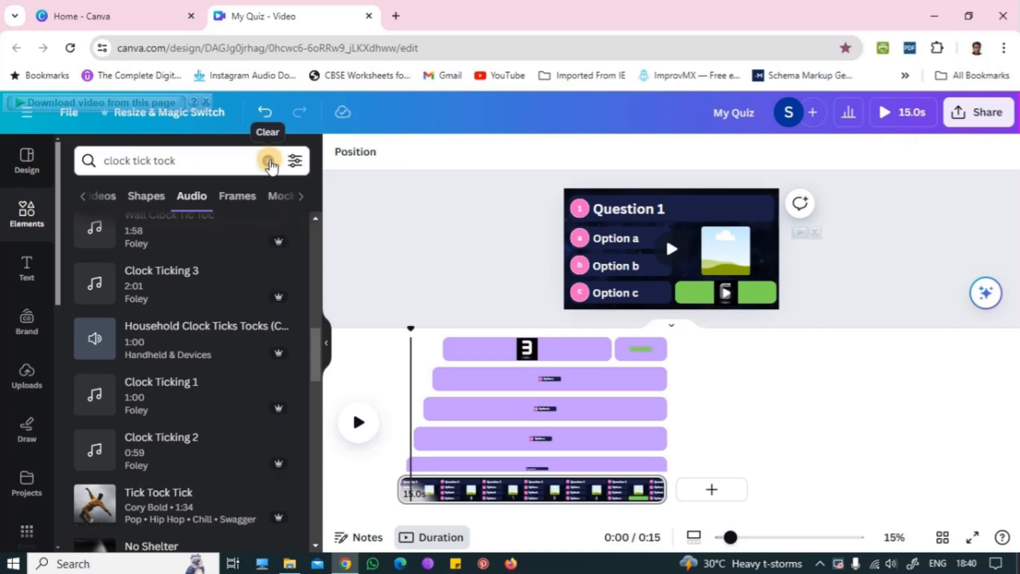
- Search the elements for "champagne cork pop" and show only the audio results
{"action": "left_click", "coordinate": [268, 161]}
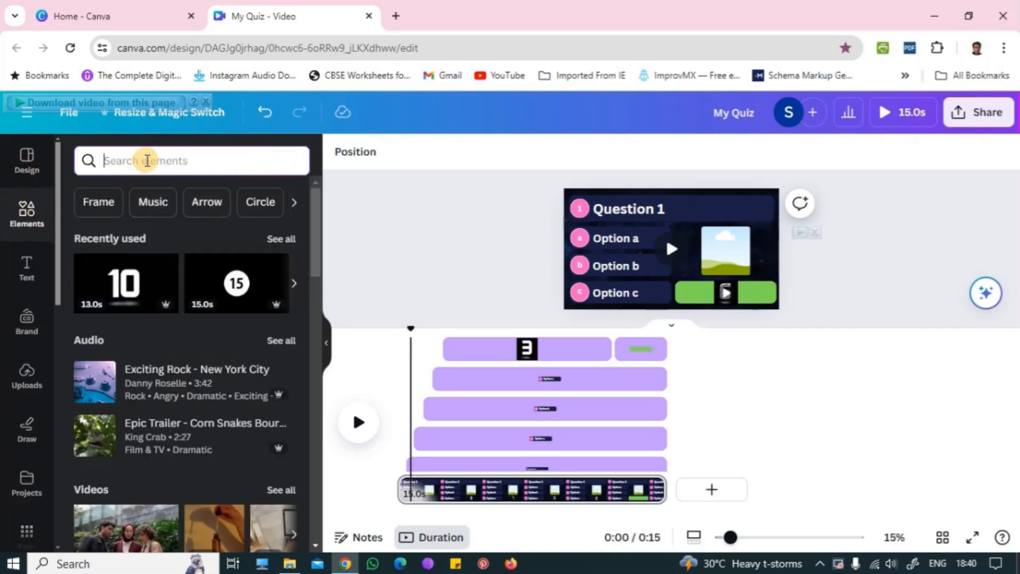
{"action": "type", "text": "c"}
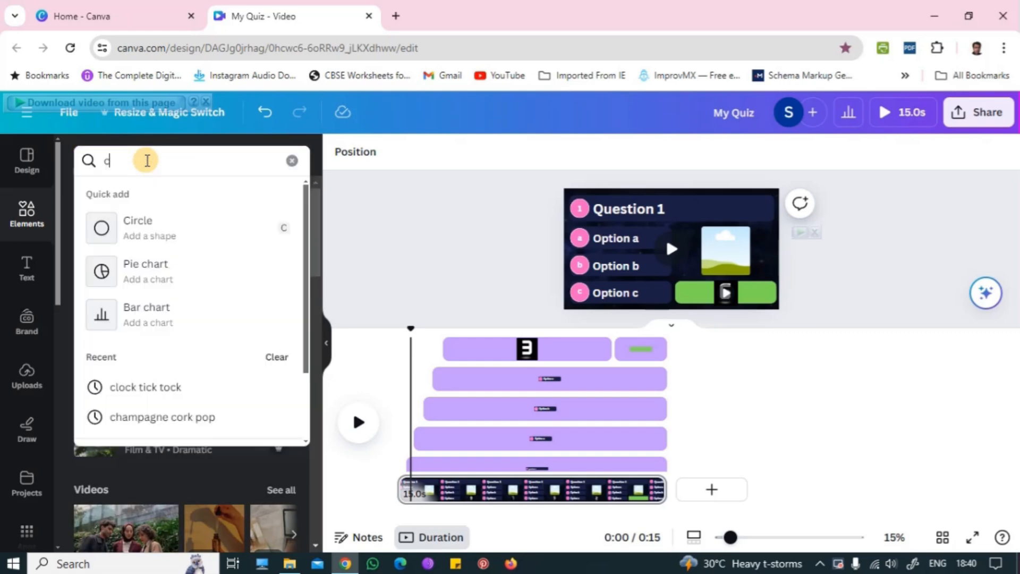
{"action": "type", "text": "hampagne"}
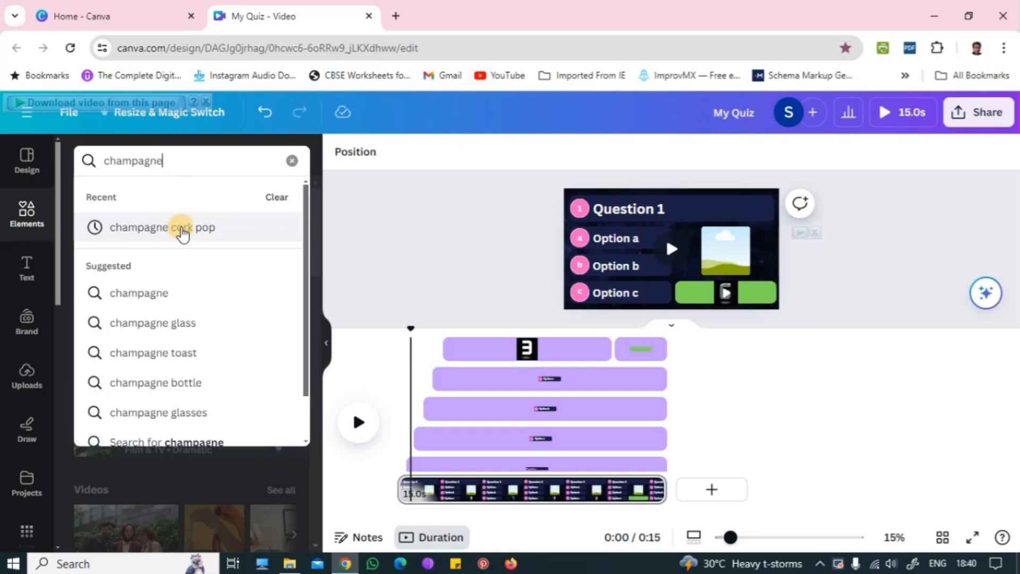
{"action": "left_click", "coordinate": [182, 230]}
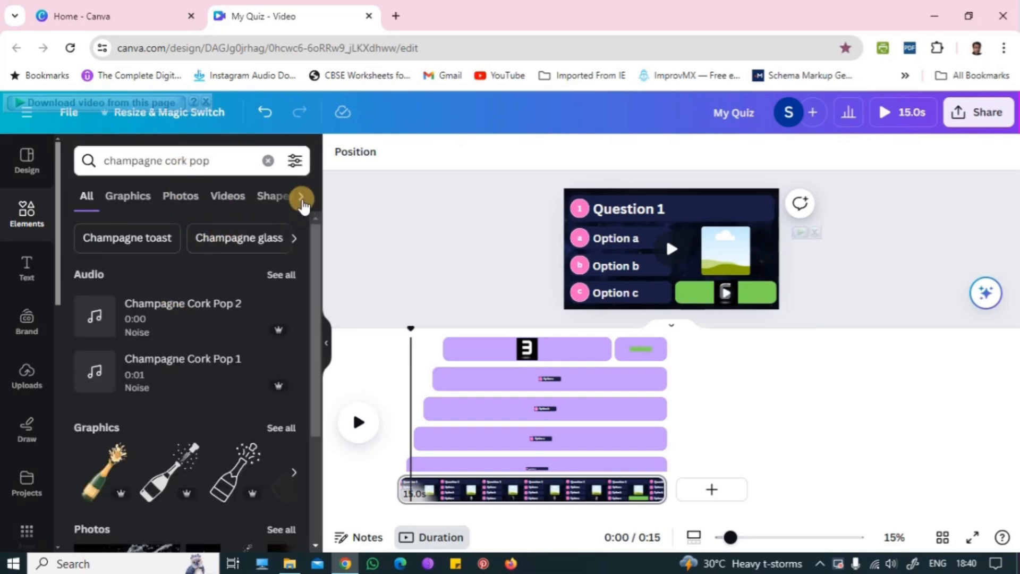
{"action": "left_click", "coordinate": [301, 199]}
{"action": "left_click", "coordinate": [234, 195]}
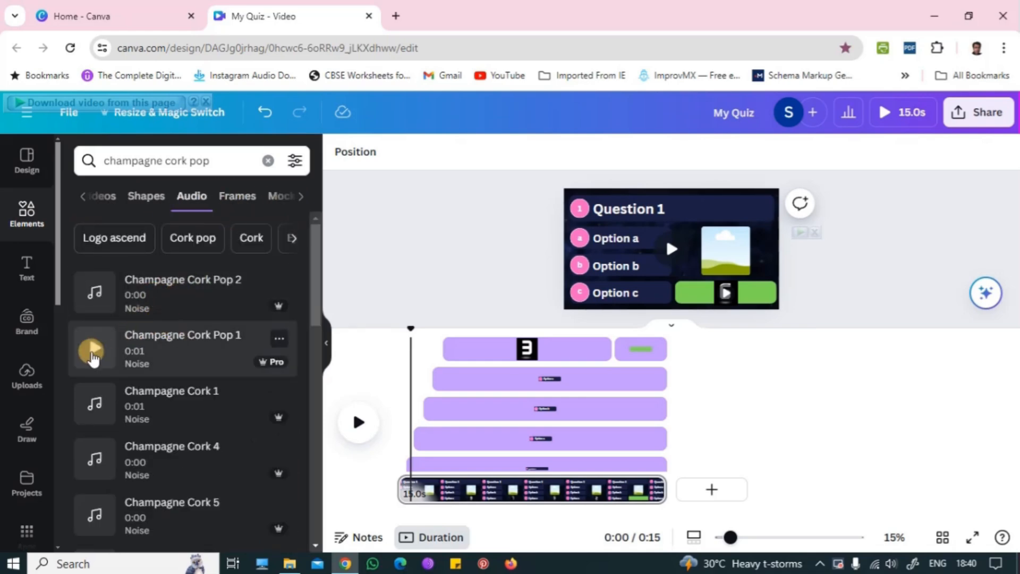
- Preview the Champagne Cork Pop 1 sound and add it beneath the timeline where the question appears
{"action": "left_click", "coordinate": [95, 349]}
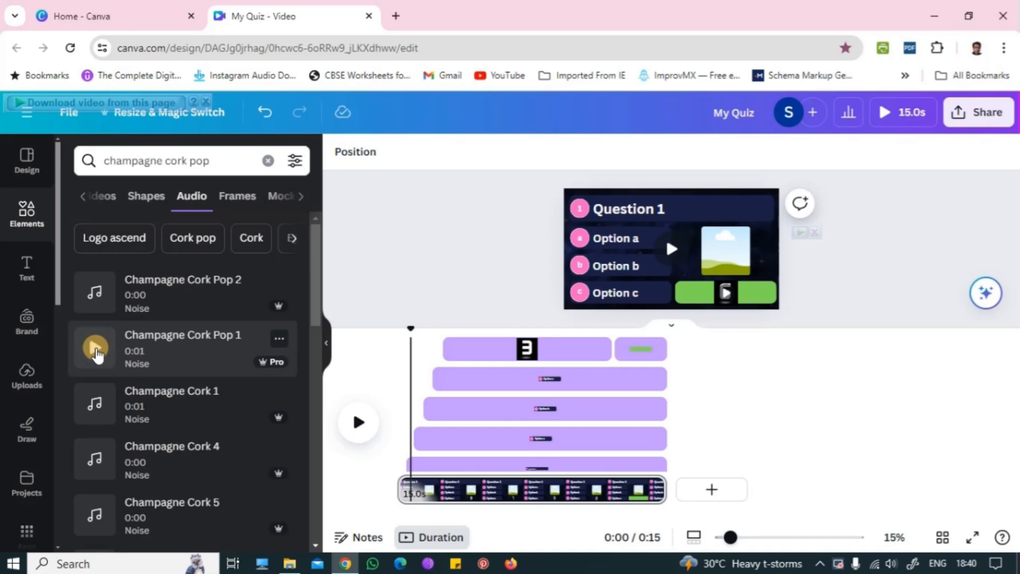
{"action": "left_click", "coordinate": [95, 348]}
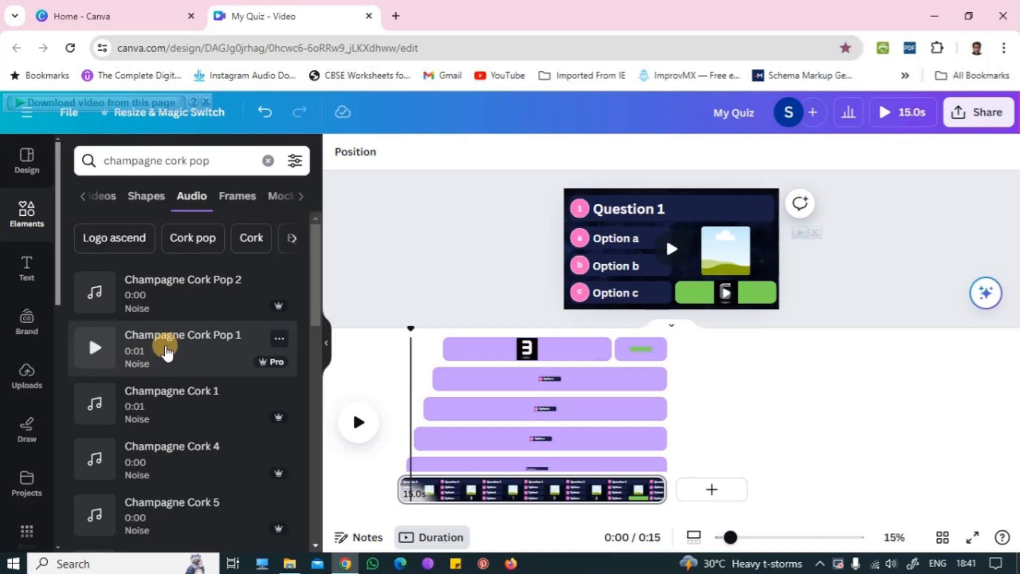
{"action": "left_click_drag", "start_coordinate": [180, 356], "coordinate": [411, 488]}
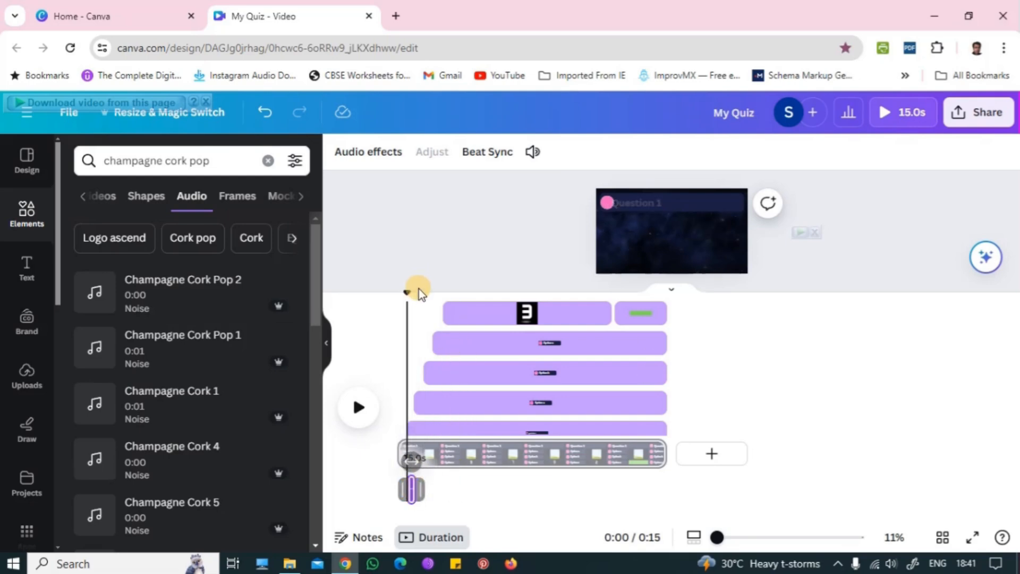
- Add two more Champagne Cork Pop 1 sounds, one where Option a appears and one aligned with Option b's entrance
{"action": "left_click_drag", "start_coordinate": [407, 292], "coordinate": [417, 294]}
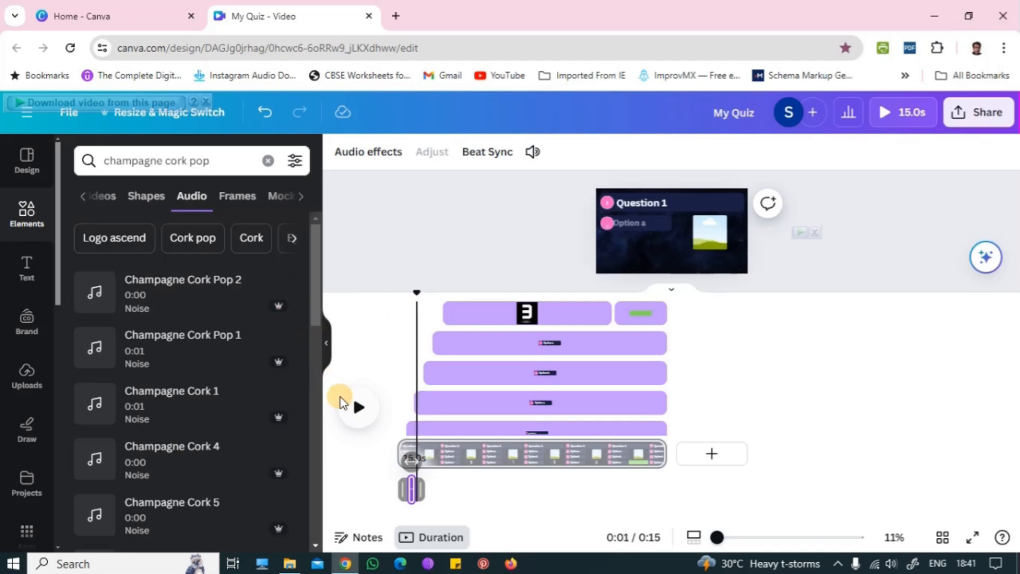
{"action": "left_click_drag", "start_coordinate": [186, 342], "coordinate": [420, 493]}
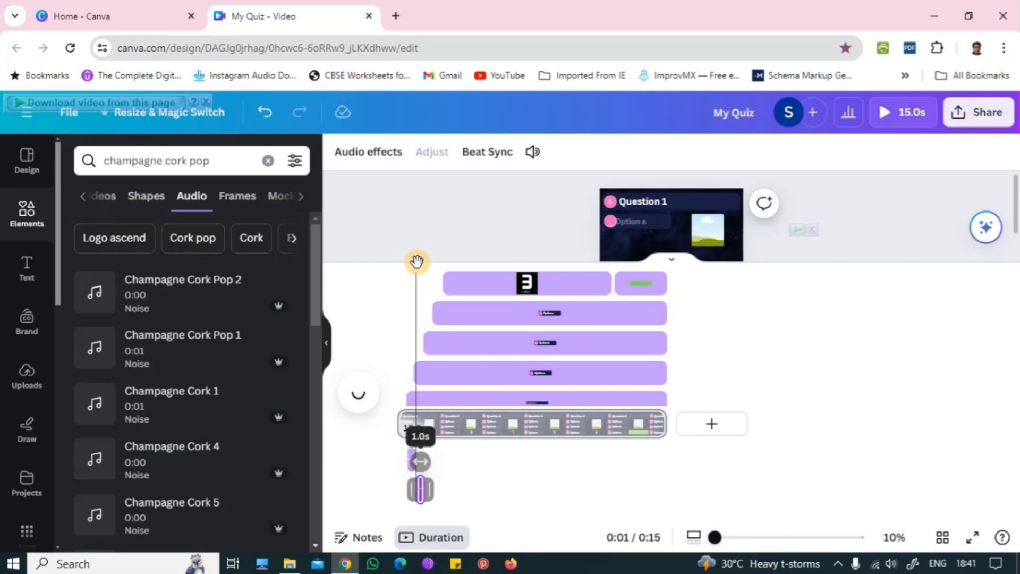
{"action": "left_click_drag", "start_coordinate": [417, 261], "coordinate": [424, 263]}
{"action": "left_click_drag", "start_coordinate": [191, 352], "coordinate": [437, 496]}
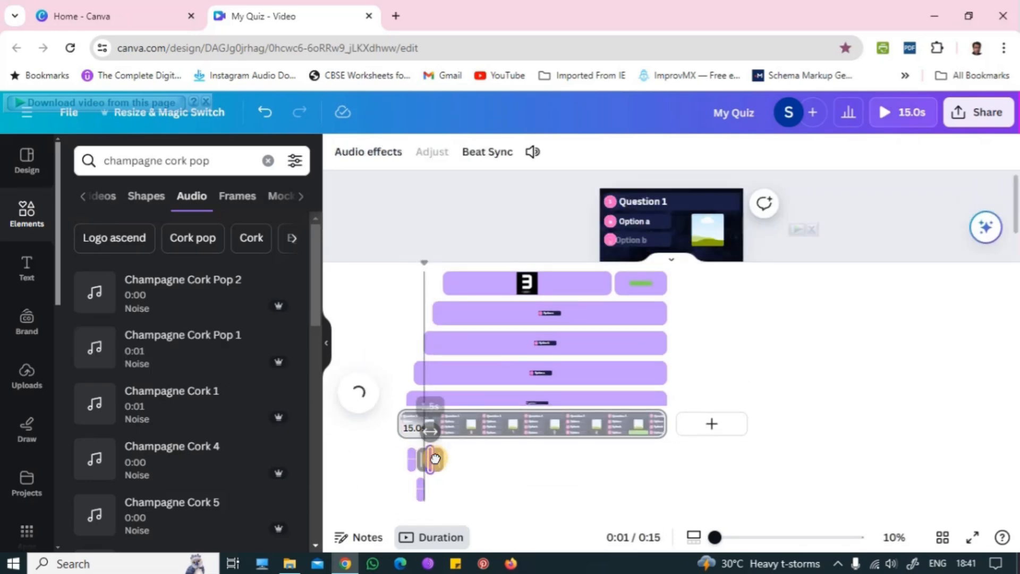
{"action": "left_click_drag", "start_coordinate": [435, 459], "coordinate": [431, 459]}
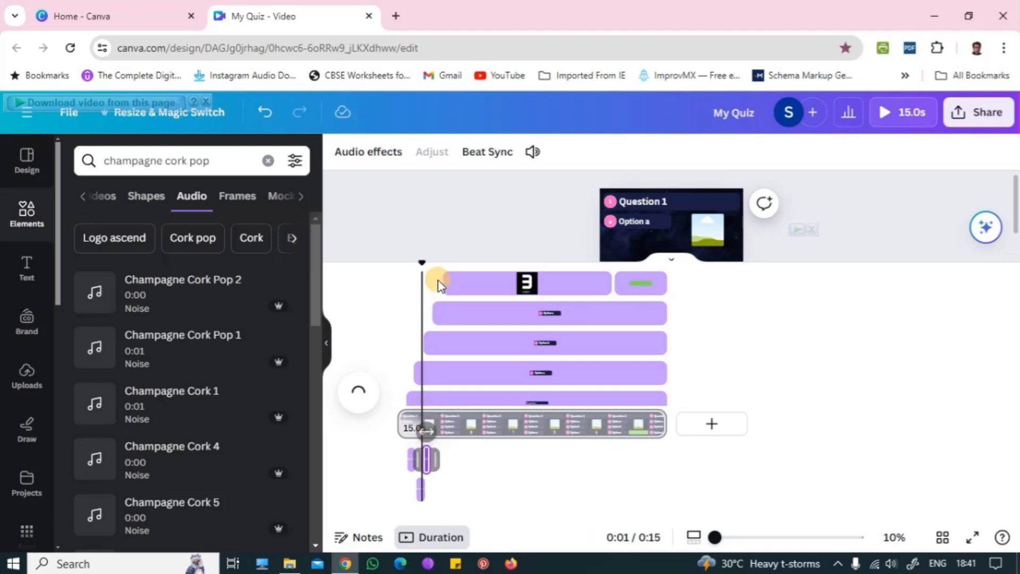
- Add another Champagne Cork Pop 1 sound and align it with the moment Option c appears
{"action": "left_click_drag", "start_coordinate": [424, 264], "coordinate": [434, 264]}
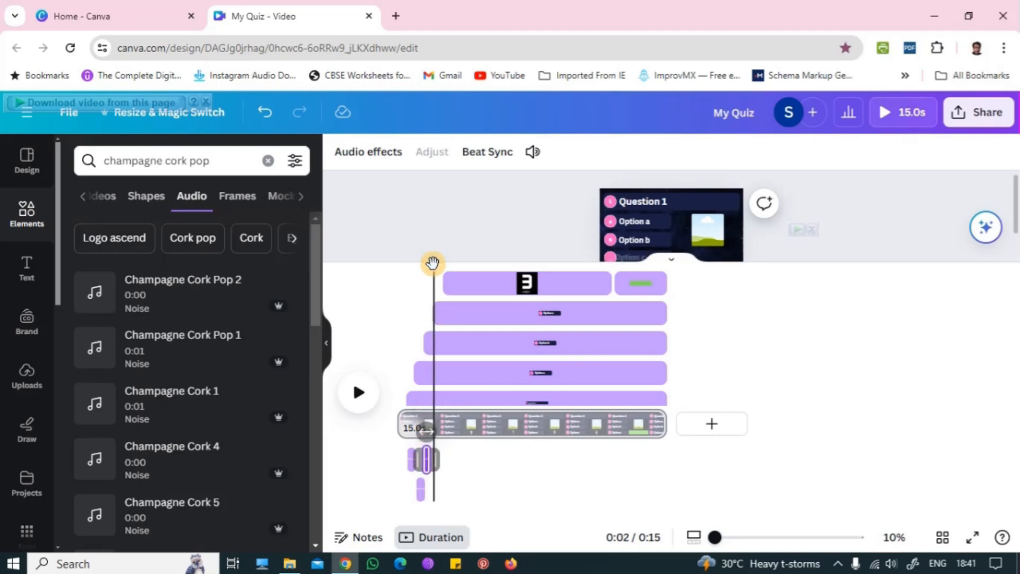
{"action": "left_click_drag", "start_coordinate": [180, 359], "coordinate": [446, 458]}
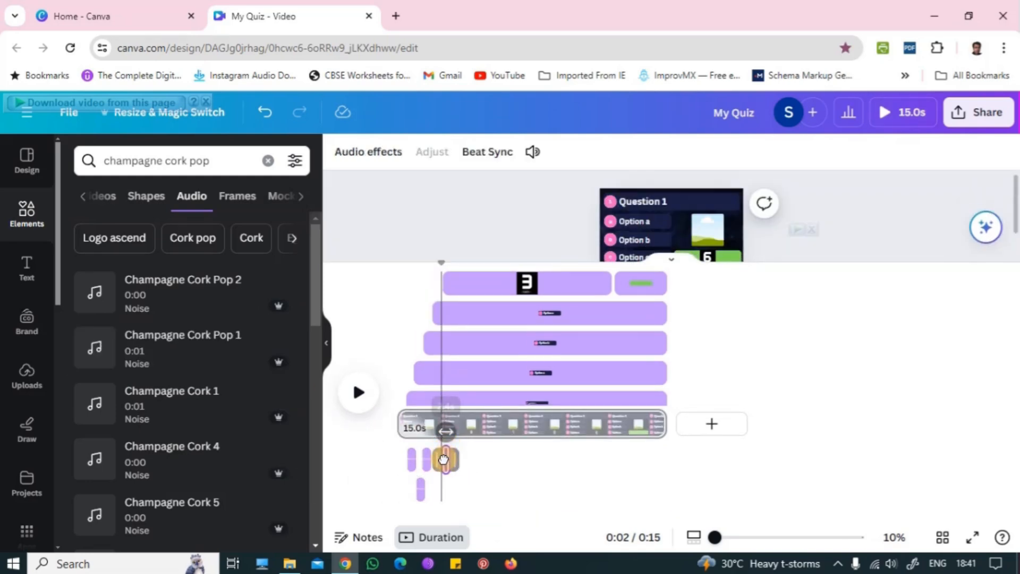
{"action": "left_click_drag", "start_coordinate": [447, 461], "coordinate": [445, 460]}
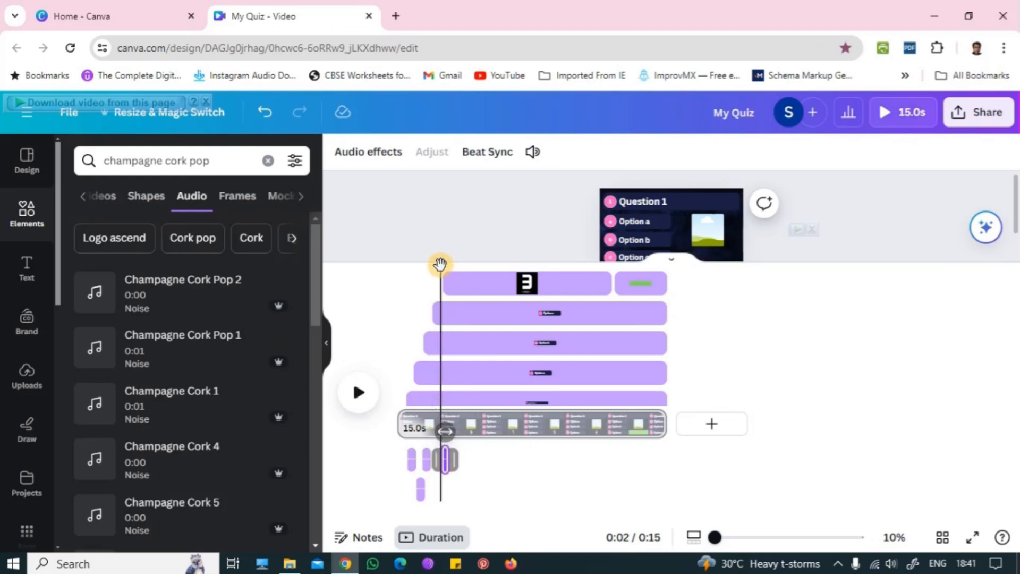
{"action": "mouse_move", "coordinate": [442, 264]}
{"action": "left_mouse_down"}
{"action": "mouse_move", "coordinate": [424, 269]}
{"action": "mouse_move", "coordinate": [434, 268]}
{"action": "left_mouse_up"}
{"action": "left_click", "coordinate": [443, 468]}
{"action": "left_click_drag", "start_coordinate": [446, 464], "coordinate": [439, 461]}
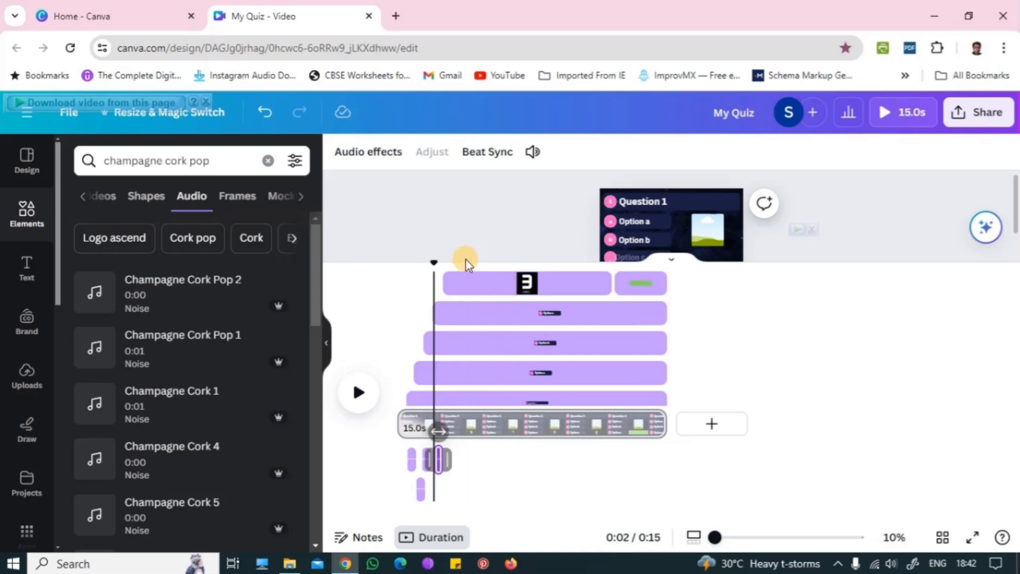
- Move the playhead to the countdown timer's start, search the elements for "clock ticking" and show only audio results
{"action": "left_click_drag", "start_coordinate": [435, 265], "coordinate": [443, 265]}
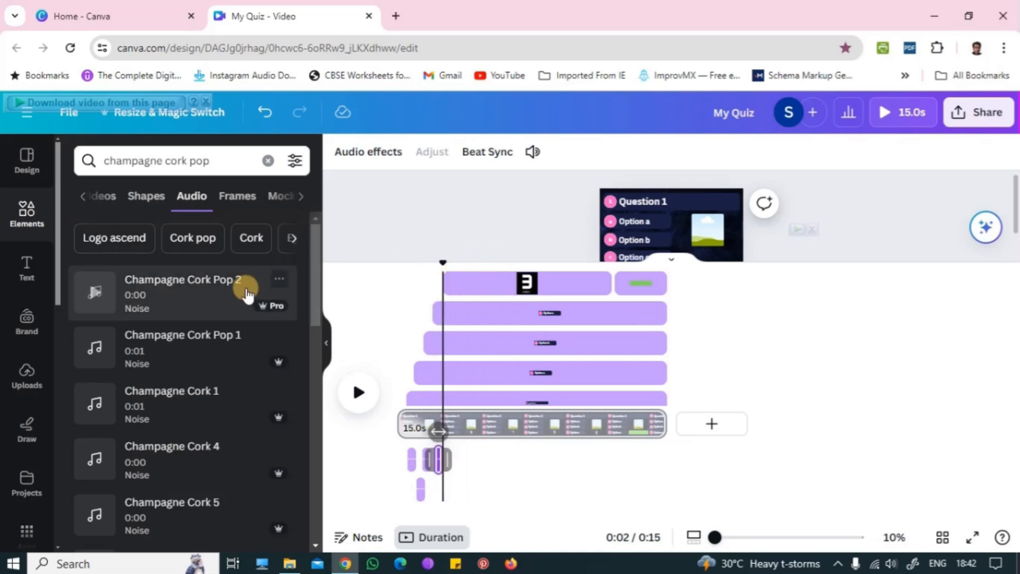
{"action": "left_click", "coordinate": [266, 165]}
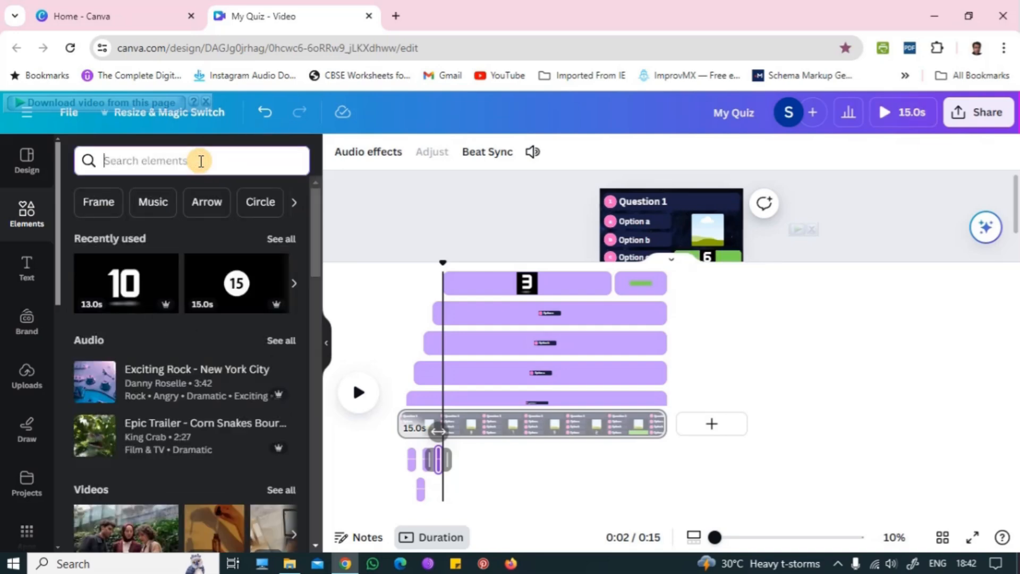
{"action": "type", "text": "clocki"}
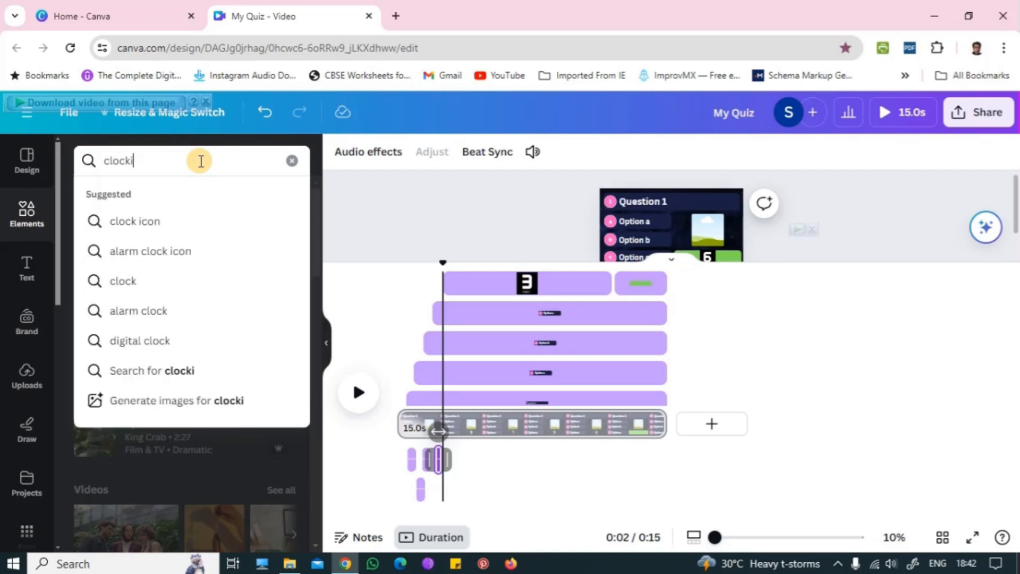
{"action": "key", "text": "BackSpace"}
{"action": "type", "text": "tickin"}
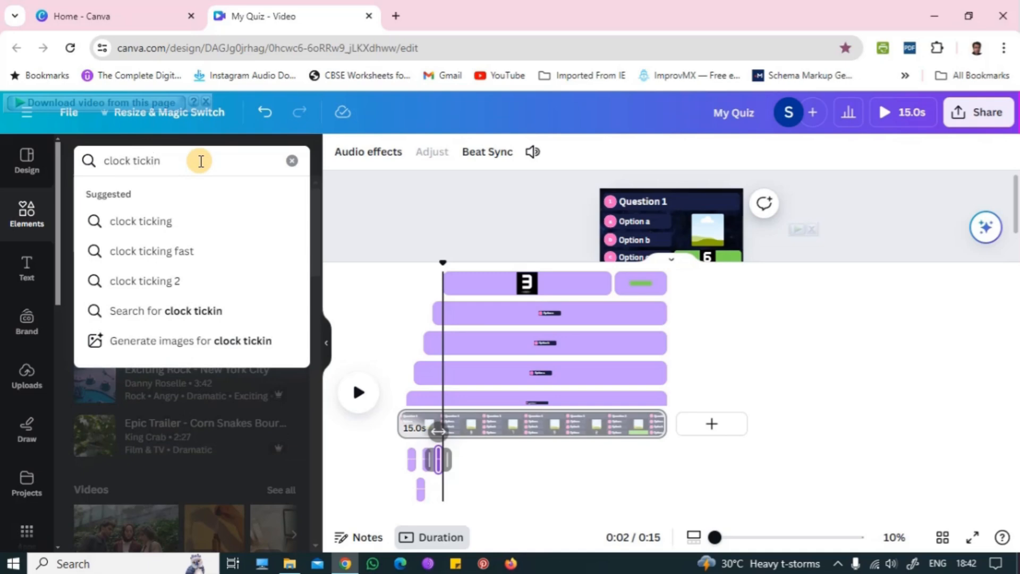
{"action": "type", "text": "g"}
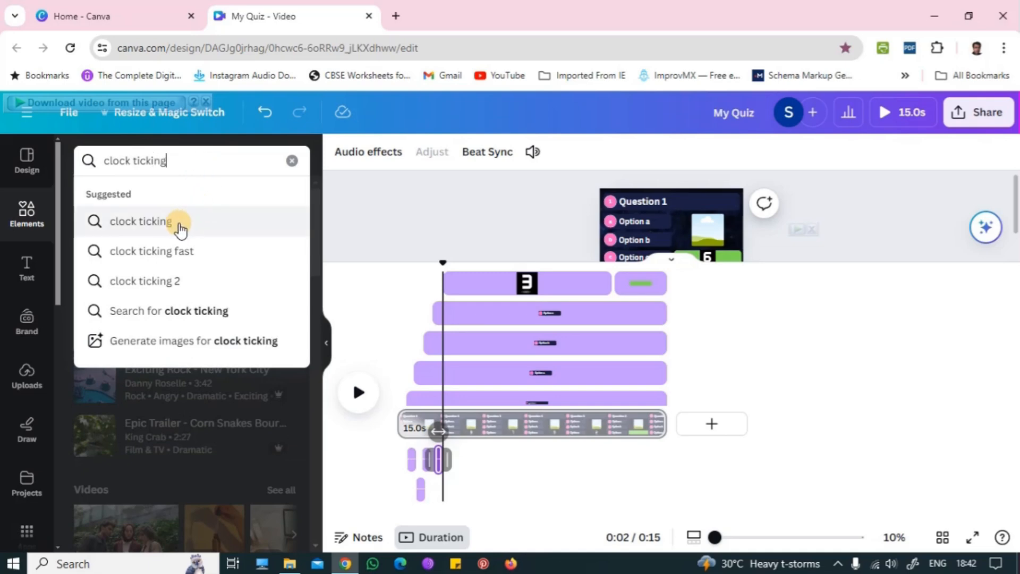
{"action": "left_click", "coordinate": [160, 222]}
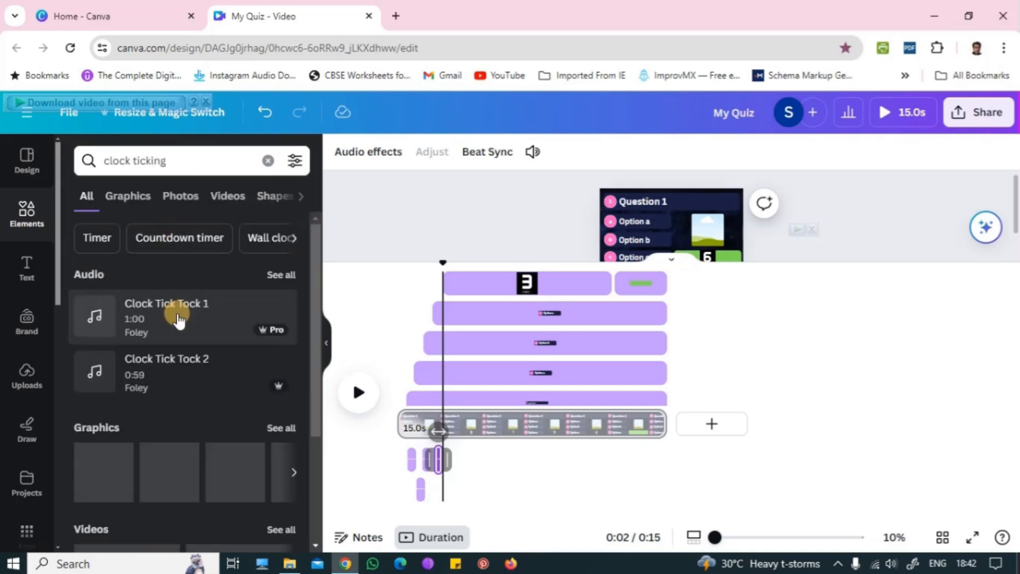
{"action": "left_click", "coordinate": [302, 197]}
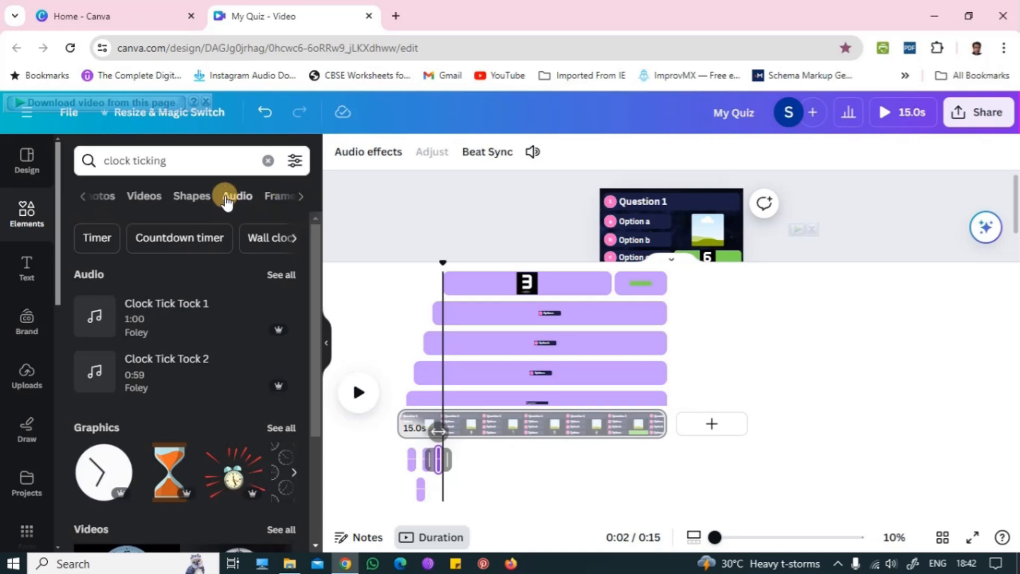
{"action": "left_click", "coordinate": [230, 197]}
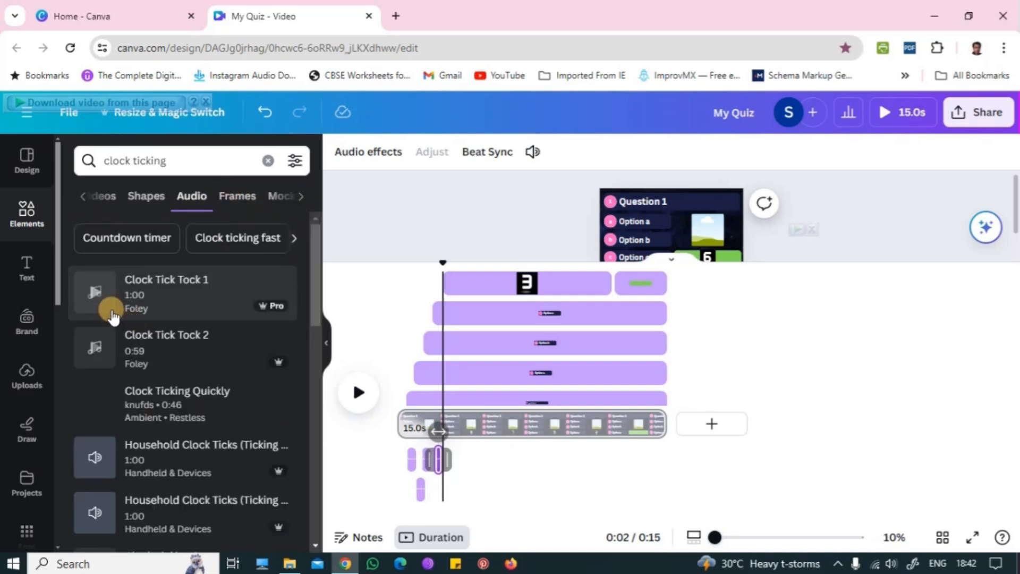
- Preview Clock Tick Tock 1, add it beneath the countdown timer and trim it to 9.2 s so it ends with the timer
{"action": "left_click", "coordinate": [96, 292]}
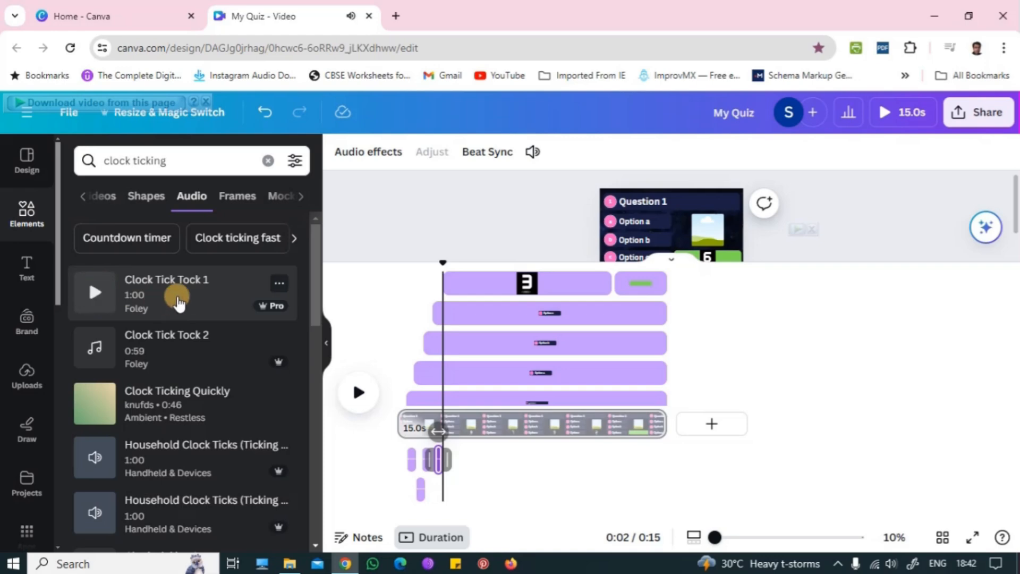
{"action": "left_click_drag", "start_coordinate": [194, 289], "coordinate": [445, 464]}
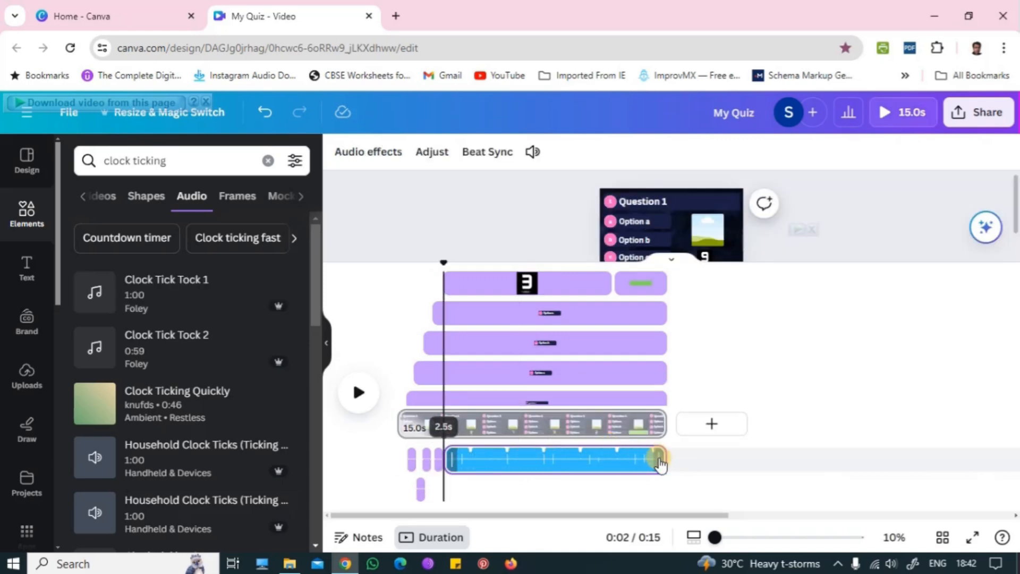
{"action": "left_click_drag", "start_coordinate": [445, 262], "coordinate": [611, 274]}
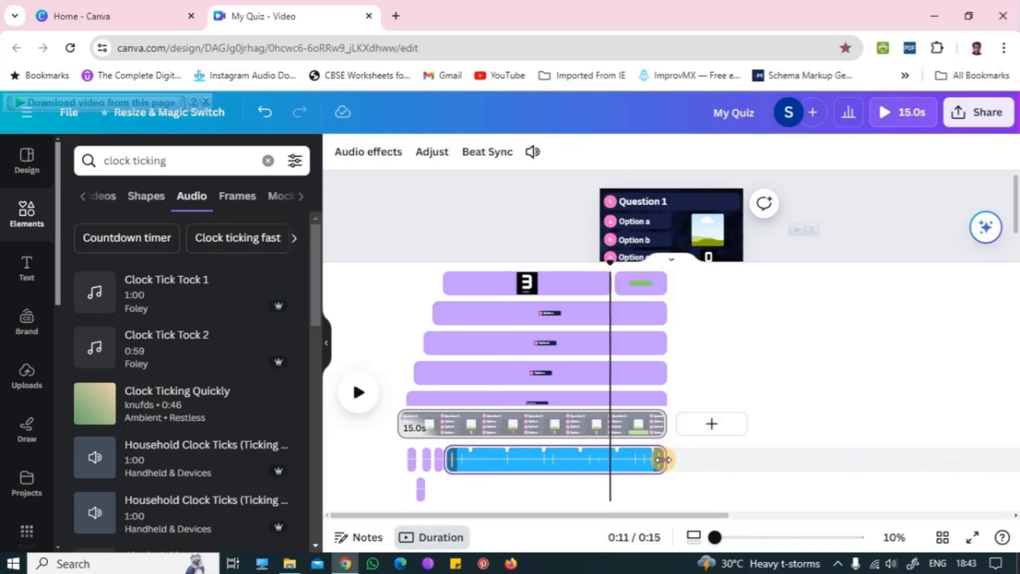
{"action": "left_click_drag", "start_coordinate": [663, 460], "coordinate": [607, 469]}
{"action": "left_click_drag", "start_coordinate": [611, 262], "coordinate": [532, 282]}
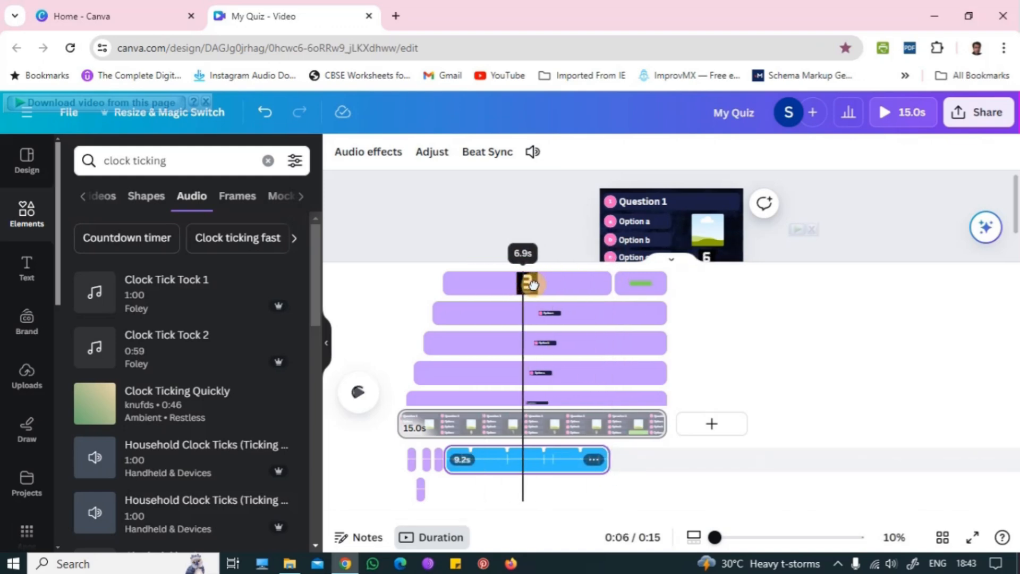
- Move the playhead to the start of the green answer bar and search the audio elements for "multimedia"
{"action": "left_click", "coordinate": [647, 288]}
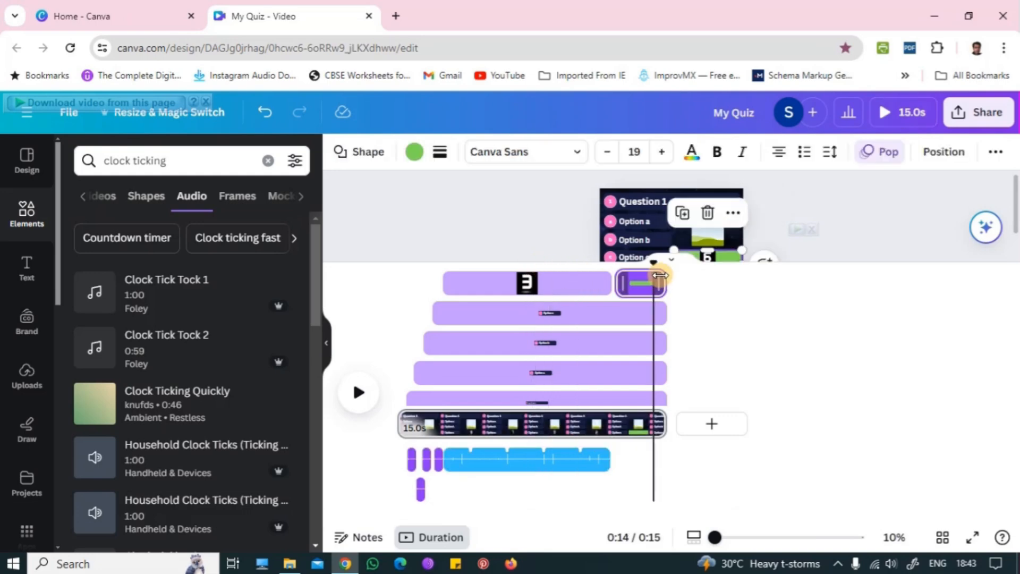
{"action": "left_click_drag", "start_coordinate": [640, 265], "coordinate": [615, 268]}
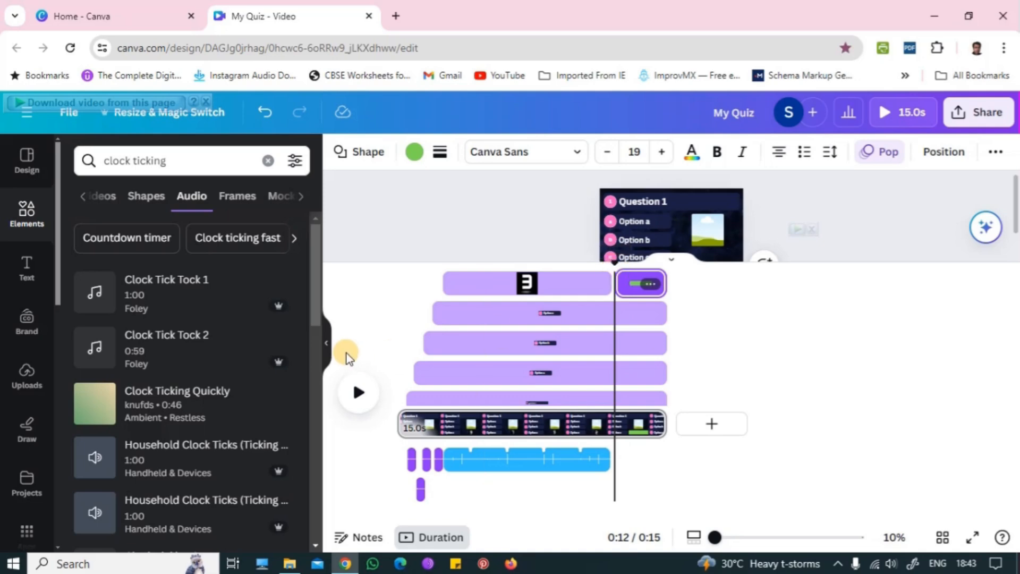
{"action": "left_click", "coordinate": [268, 160]}
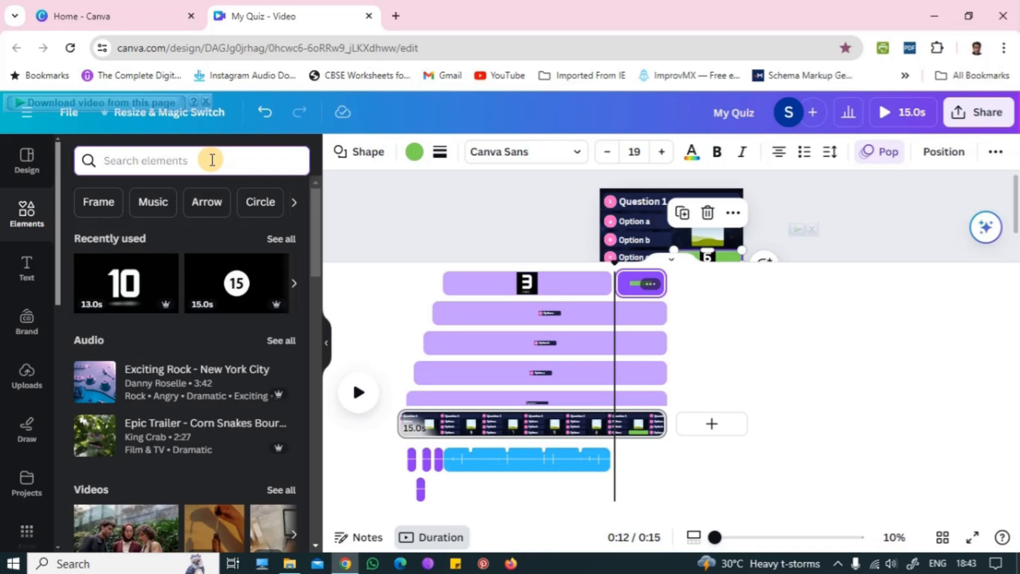
{"action": "type", "text": "multimedia"}
{"action": "key", "text": "Return"}
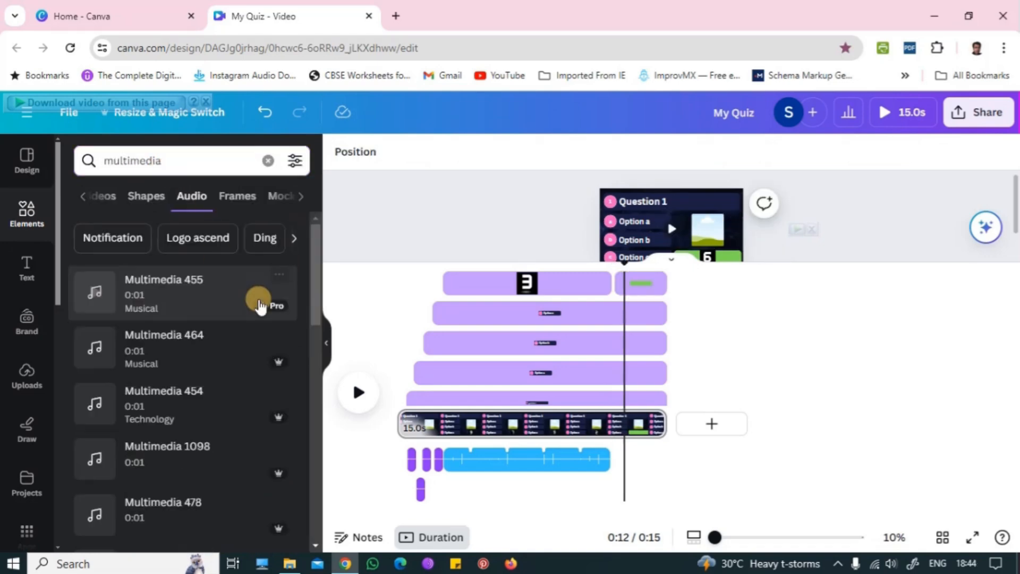
- Preview Chime Musical 5, add it beneath the timeline where the green answer bar appears, and play the video
{"action": "scroll", "coordinate": [228, 366], "scroll_direction": "down", "scroll_amount": 6}
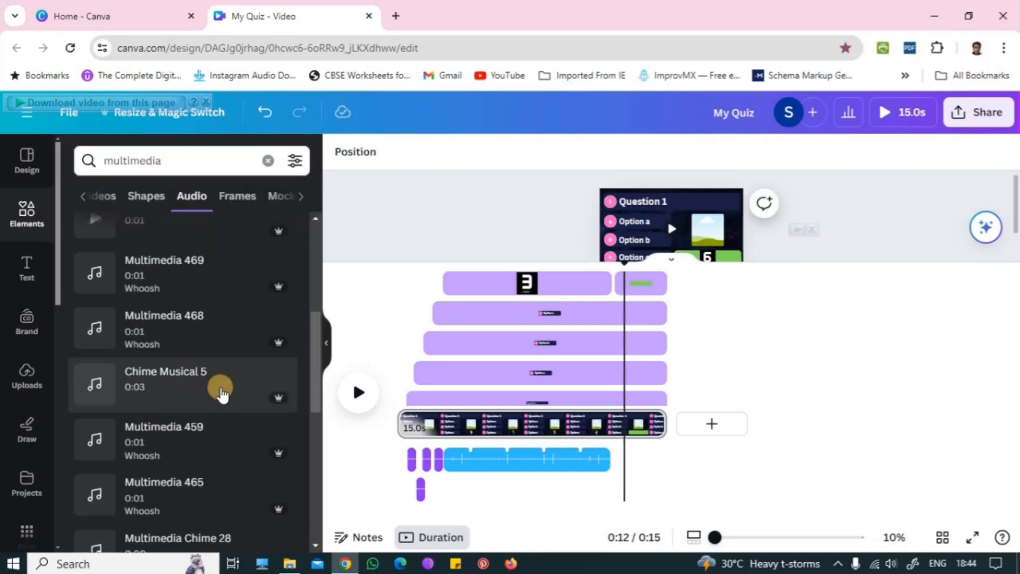
{"action": "scroll", "coordinate": [217, 420], "scroll_direction": "down", "scroll_amount": 3}
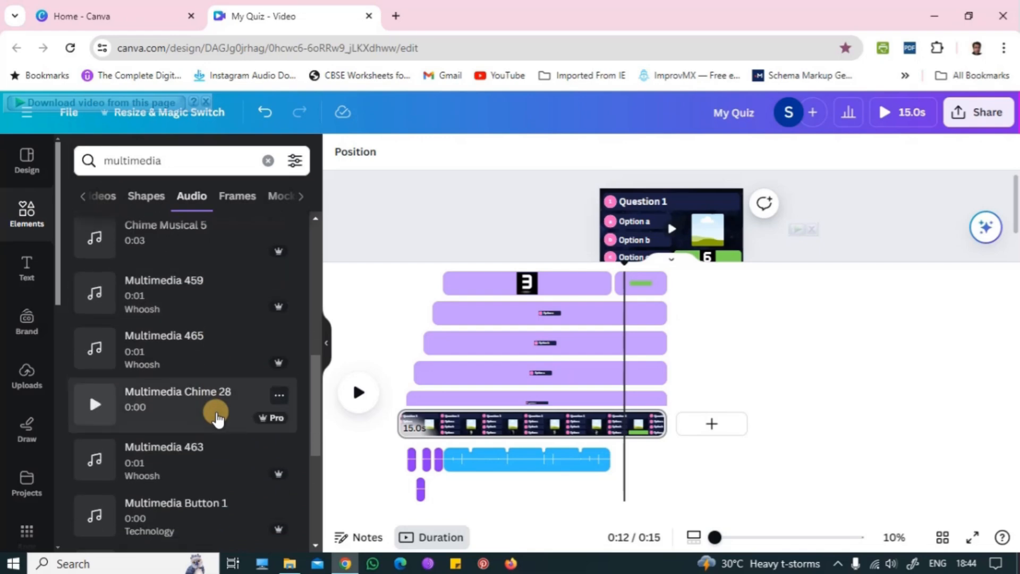
{"action": "scroll", "coordinate": [207, 413], "scroll_direction": "up", "scroll_amount": 1}
{"action": "left_click", "coordinate": [96, 310]}
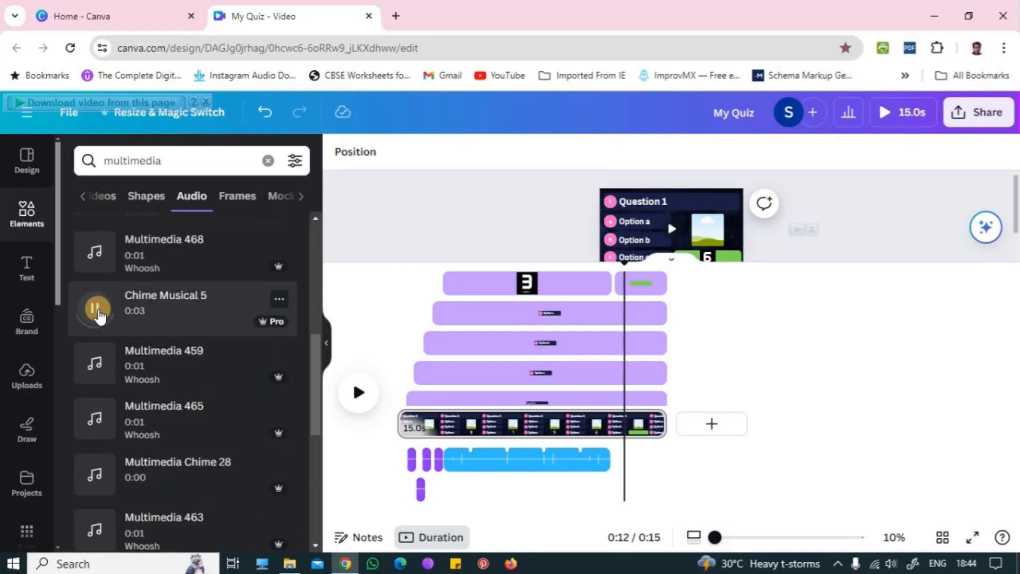
{"action": "left_click_drag", "start_coordinate": [99, 316], "coordinate": [627, 439]}
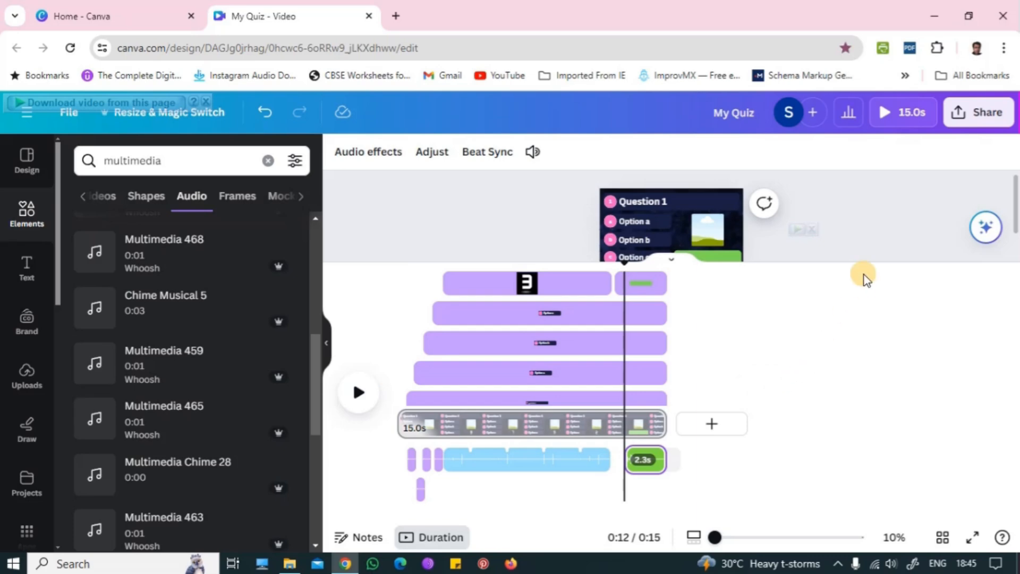
{"action": "left_click", "coordinate": [889, 253]}
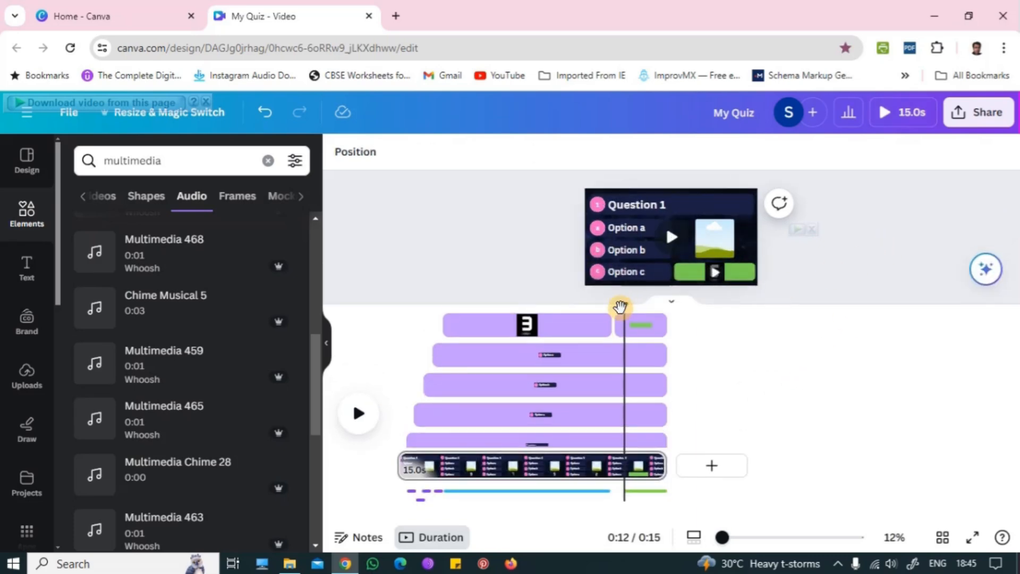
{"action": "left_click", "coordinate": [360, 415]}
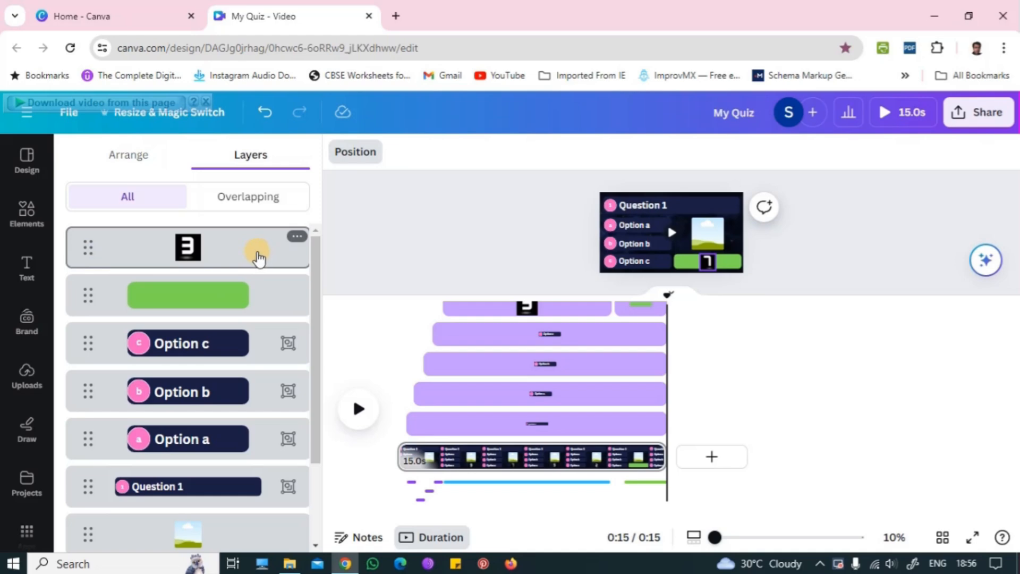
- Delete the countdown, green answer bar, Options a to c, Question 1 and picture frame layers, keeping only the dark background video
{"action": "left_click", "coordinate": [257, 256]}
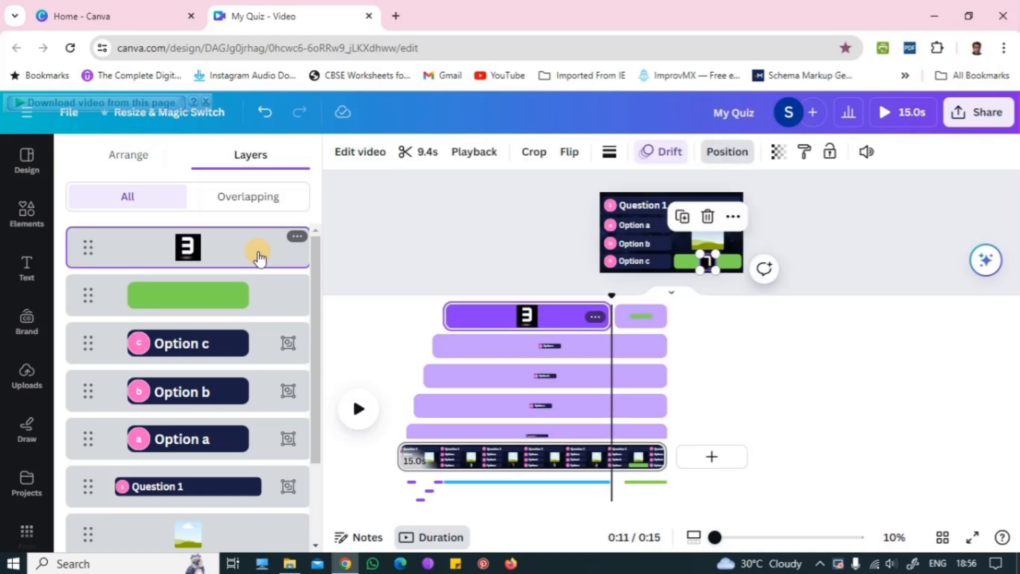
{"action": "left_click", "coordinate": [288, 310], "text": "shift"}
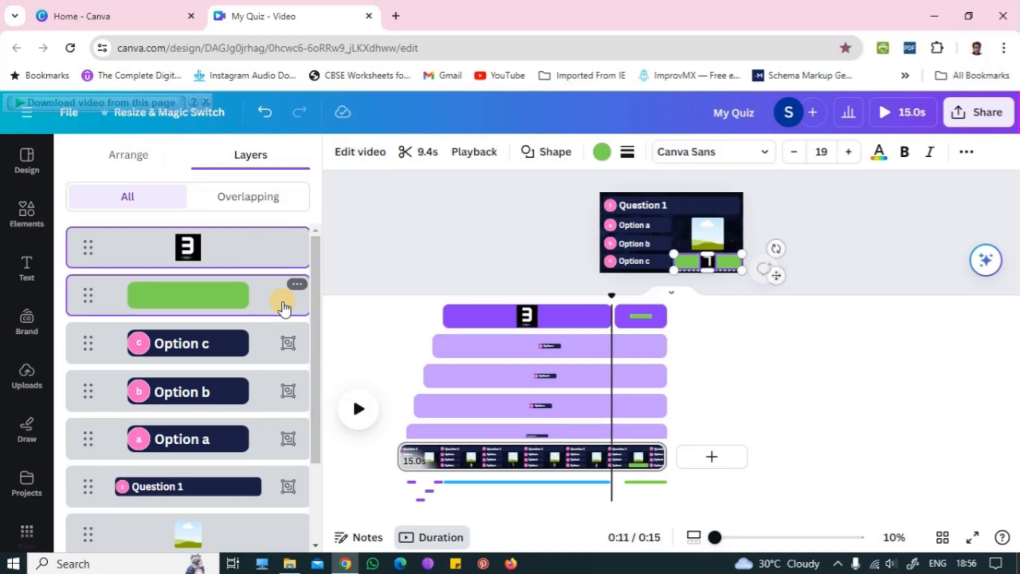
{"action": "left_click", "coordinate": [278, 353], "text": "shift"}
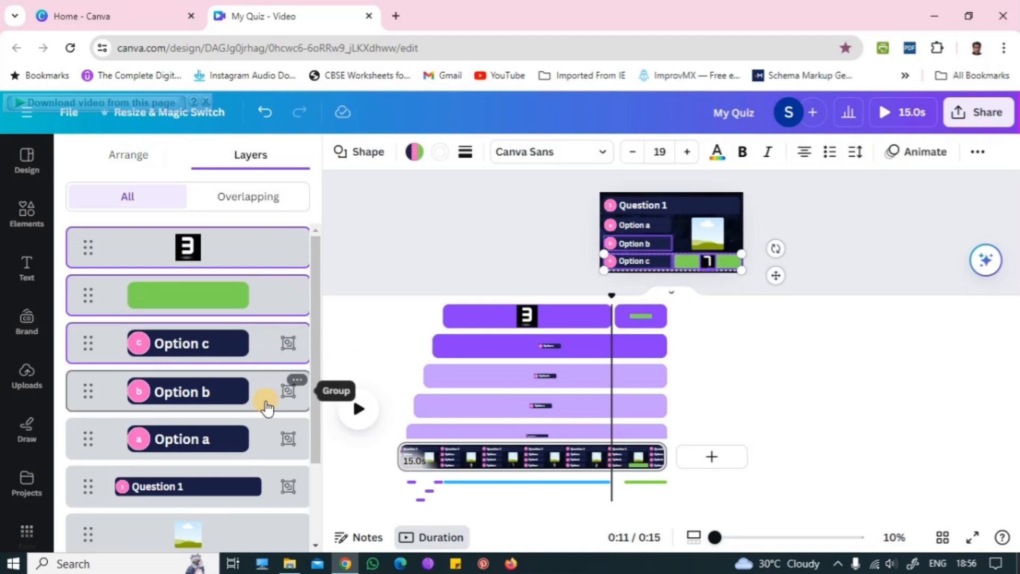
{"action": "left_click", "coordinate": [271, 379], "text": "shift"}
{"action": "scroll", "coordinate": [316, 420], "scroll_direction": "down", "scroll_amount": 2}
{"action": "left_click_drag", "start_coordinate": [318, 434], "coordinate": [310, 489]}
{"action": "left_click", "coordinate": [265, 345], "text": "shift"}
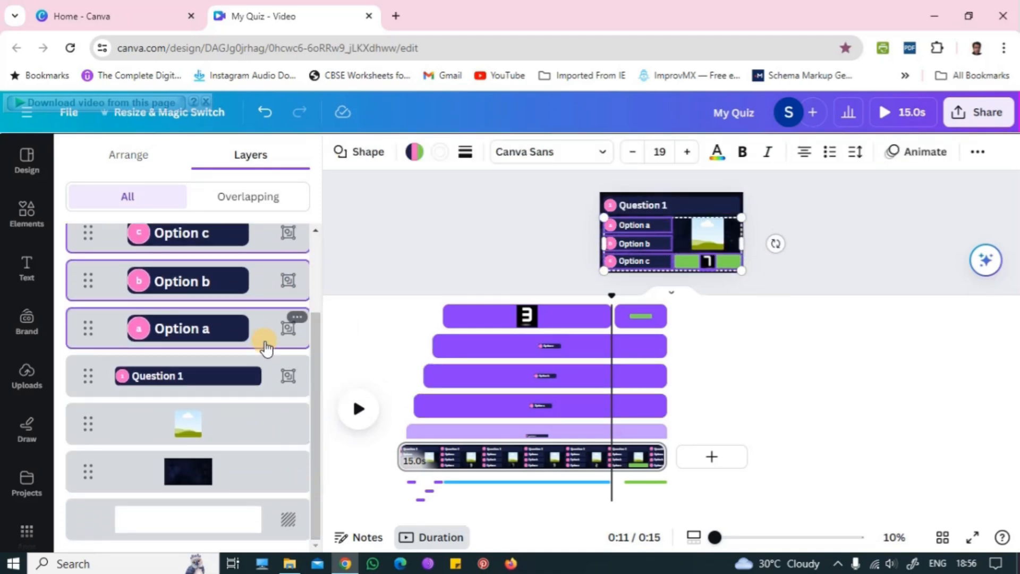
{"action": "left_click", "coordinate": [263, 390], "text": "shift"}
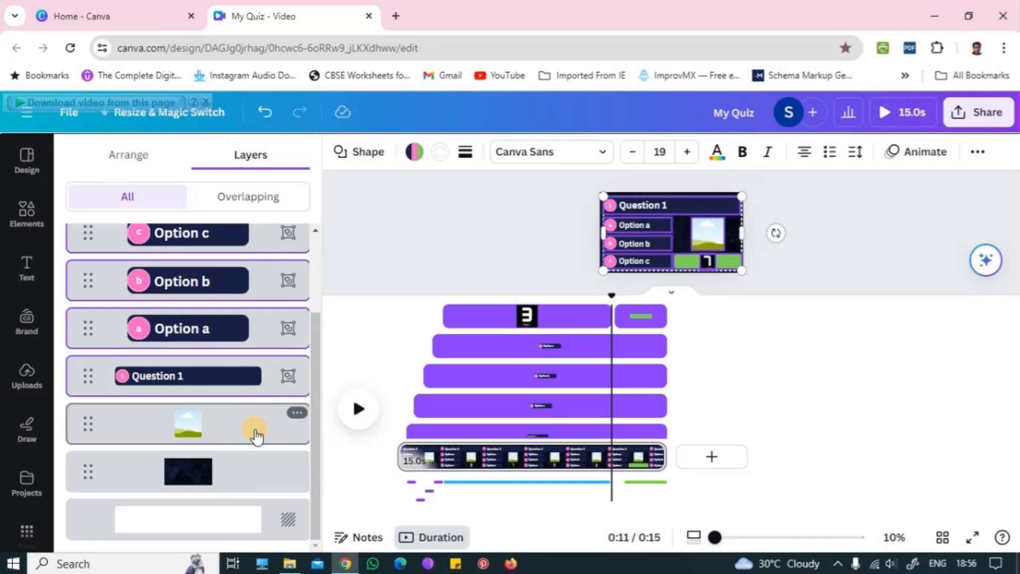
{"action": "left_click", "coordinate": [258, 435], "text": "shift"}
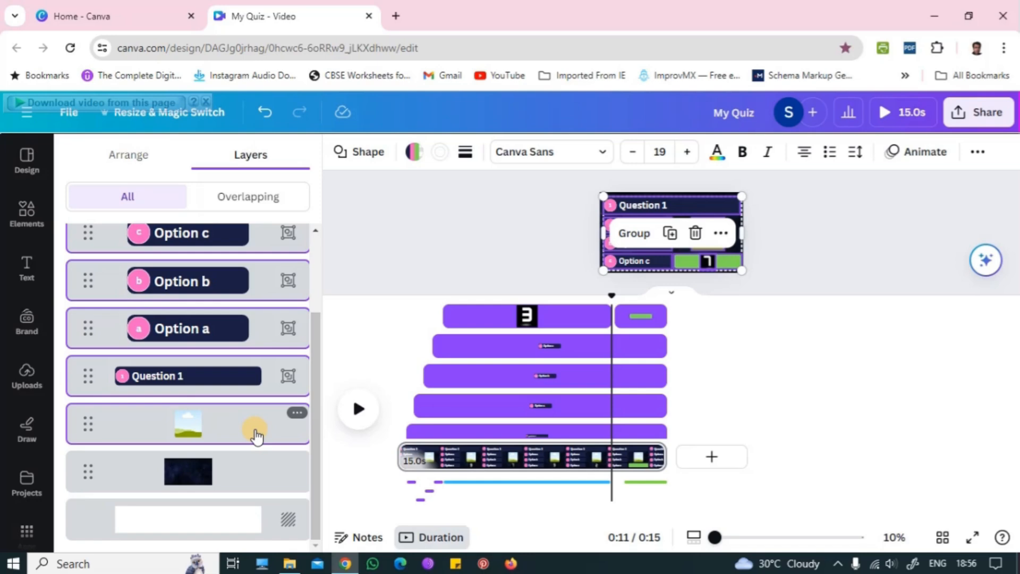
{"action": "key", "text": "Delete"}
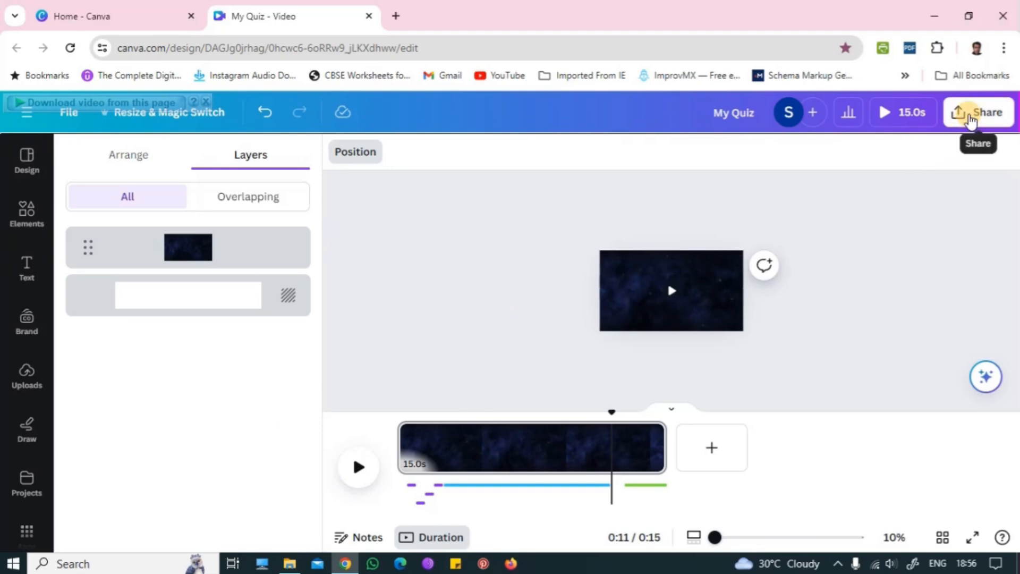
- Download the design as a 1080p MP4 video, saving it to the Desktop as My Quiz.mp4
{"action": "left_click", "coordinate": [970, 113]}
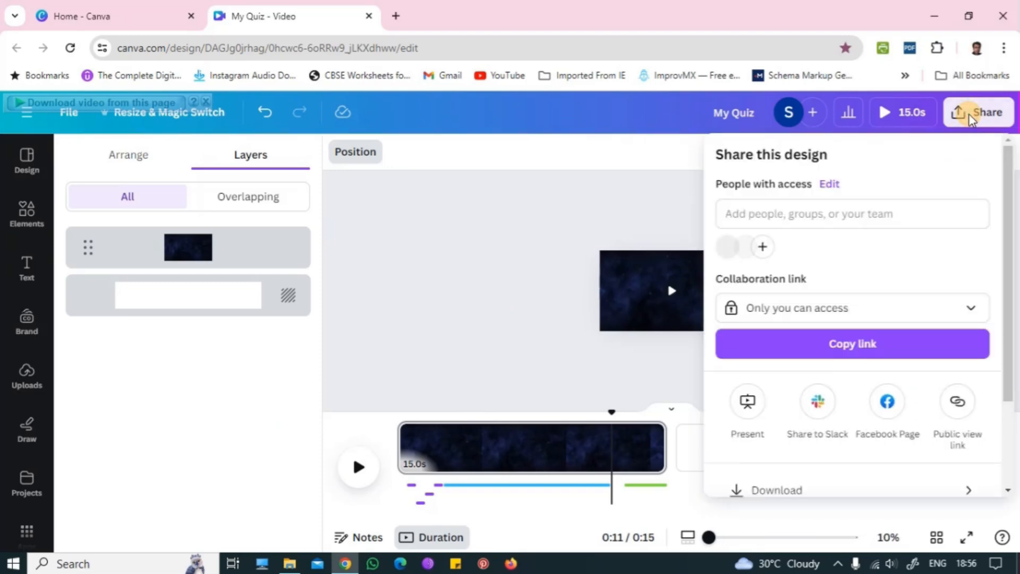
{"action": "left_click_drag", "start_coordinate": [1007, 261], "coordinate": [1005, 347]}
{"action": "left_click", "coordinate": [911, 378]}
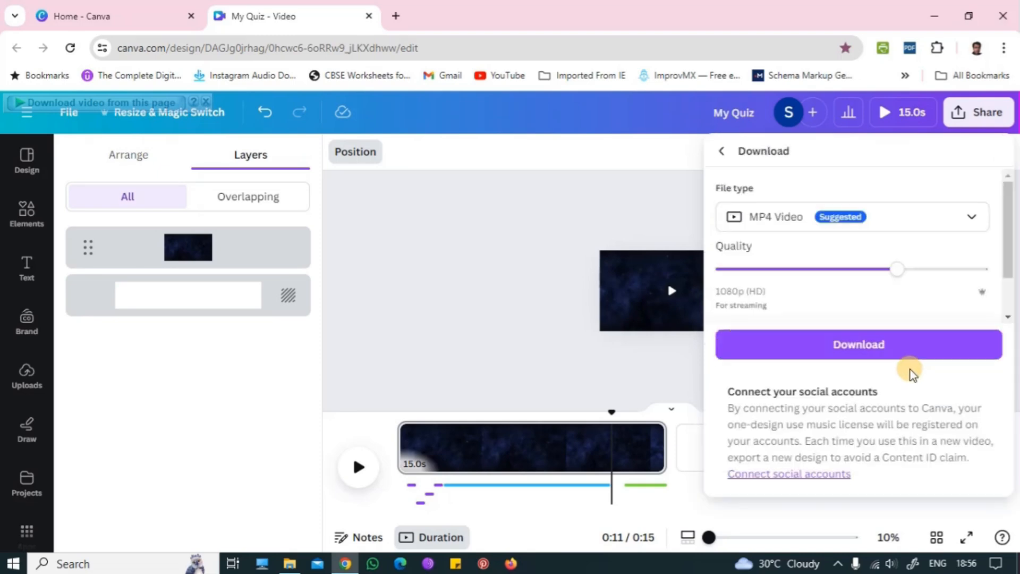
{"action": "left_click", "coordinate": [870, 348]}
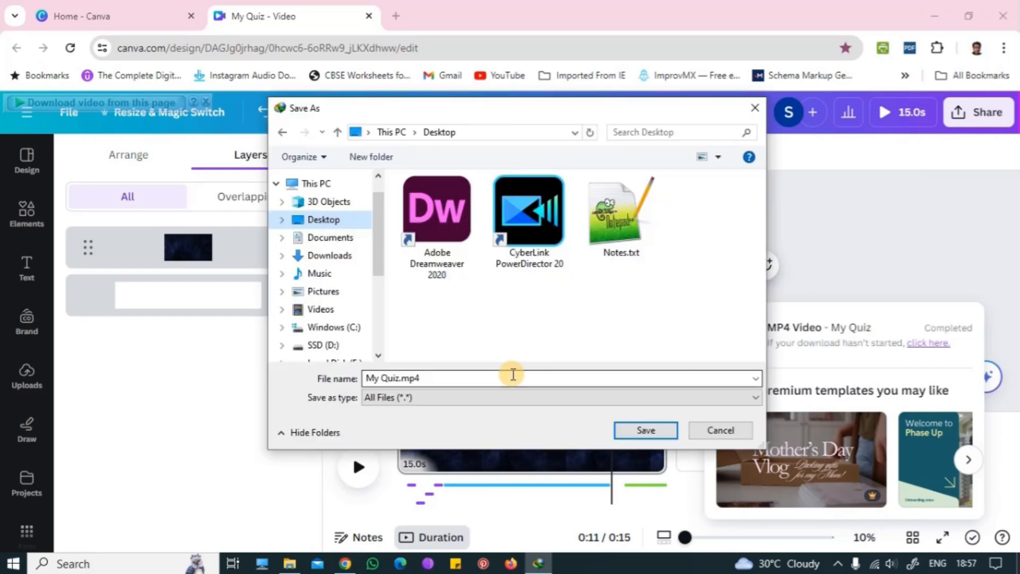
{"action": "left_click", "coordinate": [657, 432]}
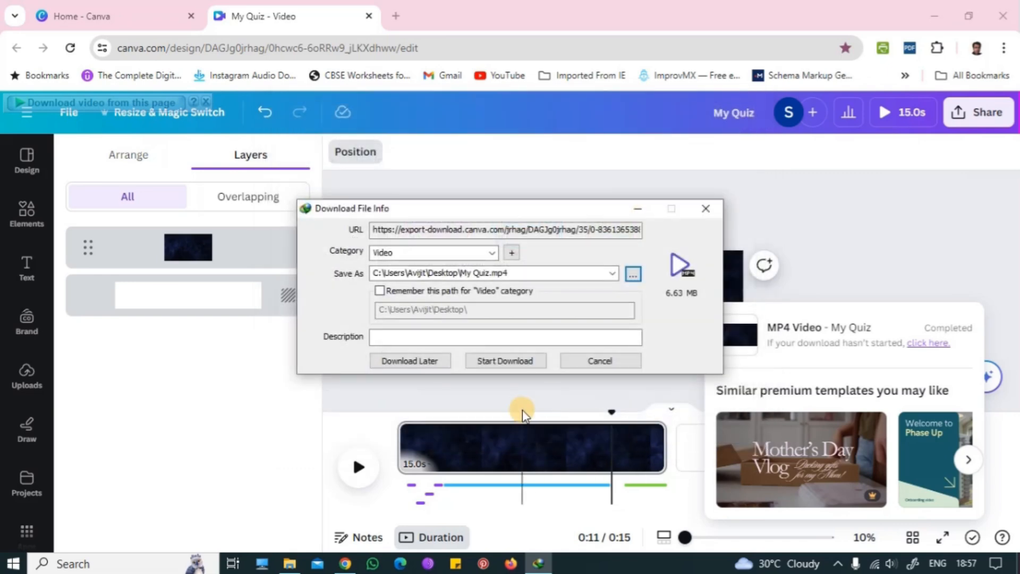
{"action": "left_click", "coordinate": [504, 362]}
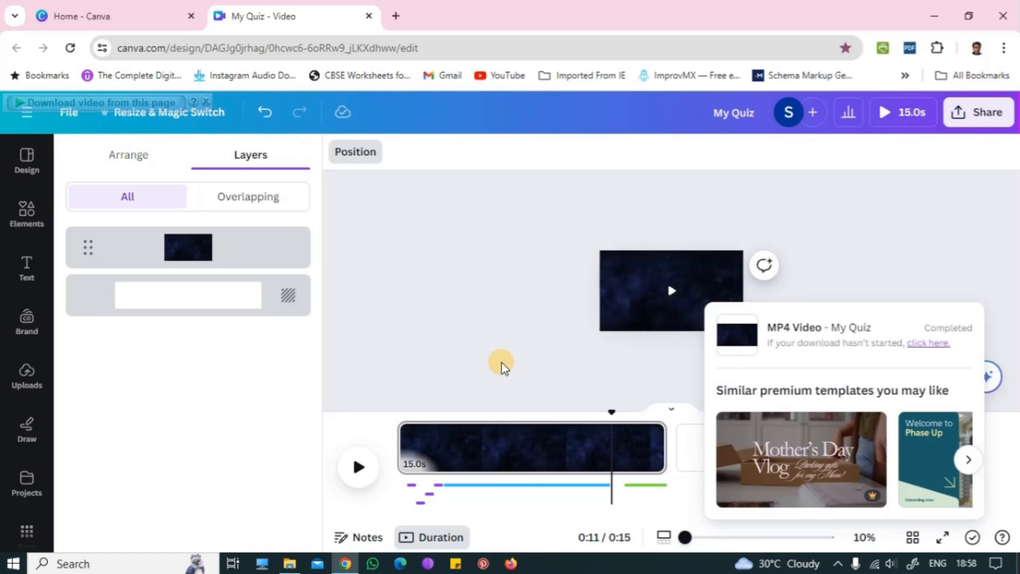
{"action": "left_click", "coordinate": [859, 270]}
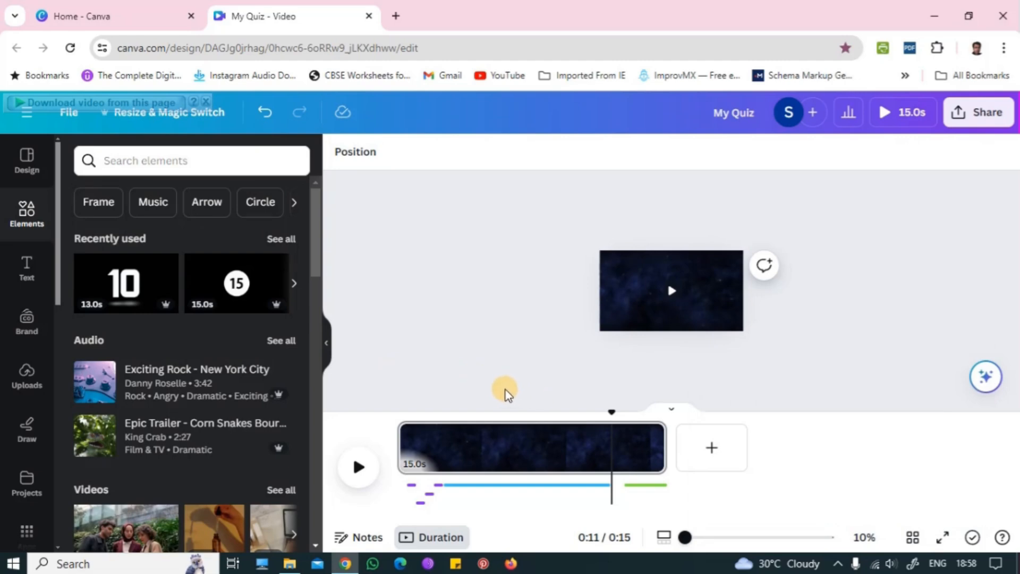
- Undo the layer deletions to bring back the quiz elements, and upload My Quiz.mp4 from the Desktop to the design's uploads
{"action": "key", "text": "ctrl+z"}
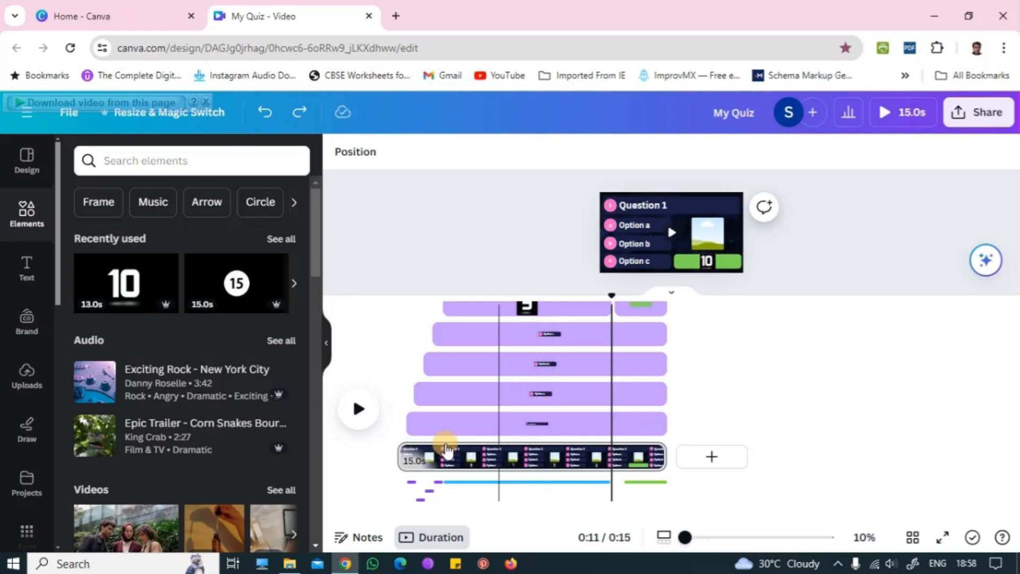
{"action": "left_click", "coordinate": [27, 375]}
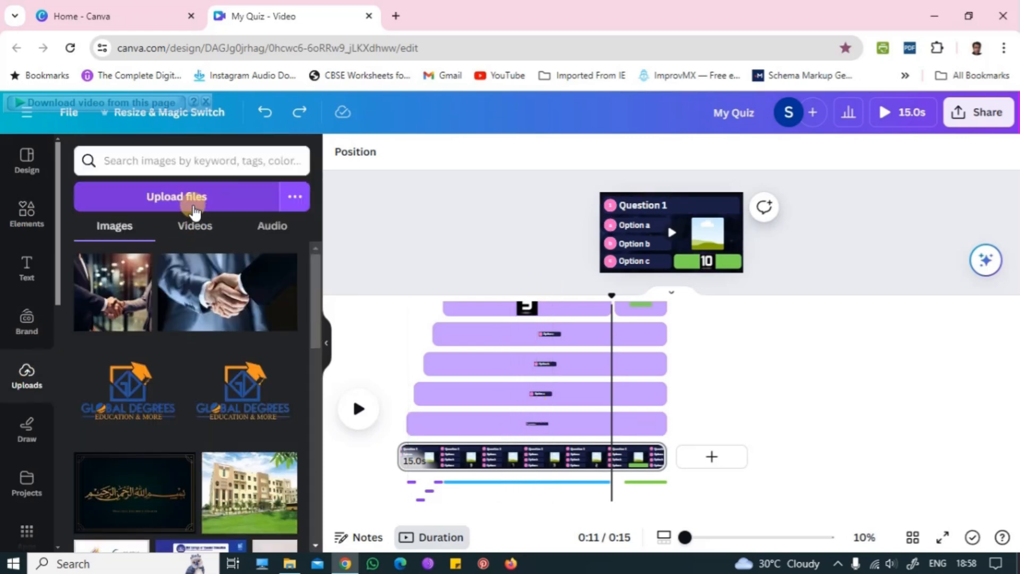
{"action": "left_click", "coordinate": [190, 198]}
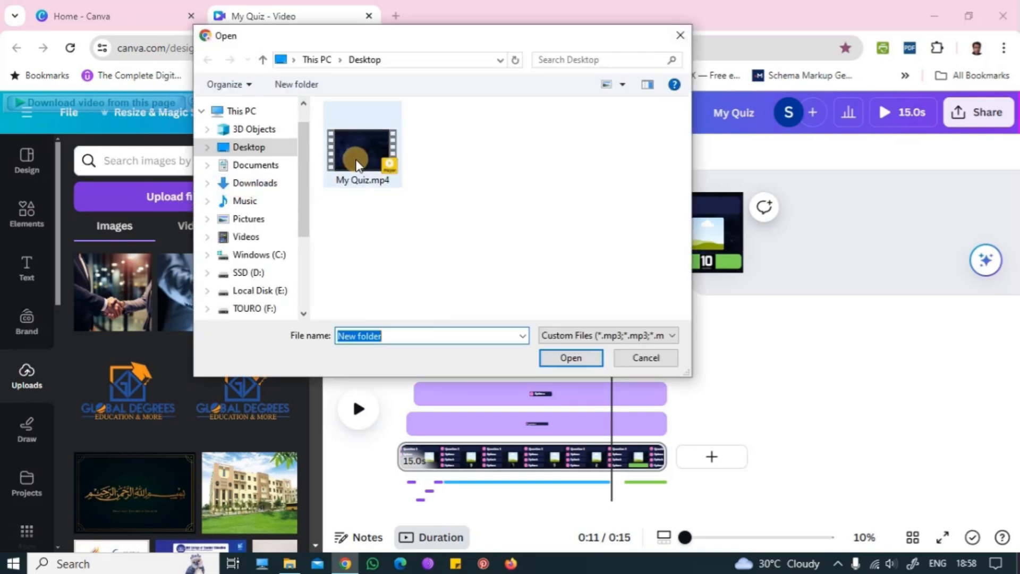
{"action": "left_click", "coordinate": [356, 162]}
{"action": "left_click", "coordinate": [573, 362]}
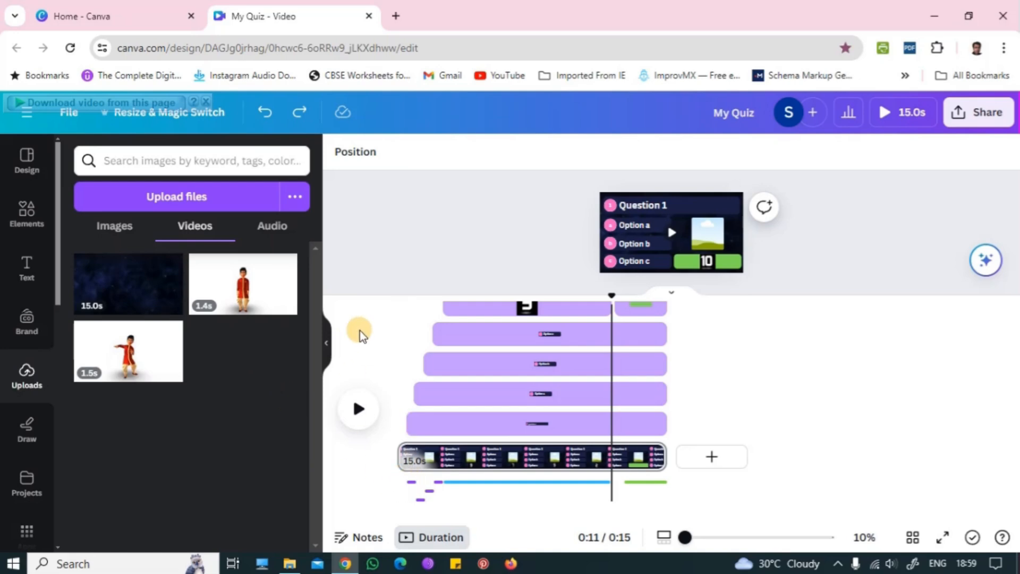
- Delete all the audio clips beneath the timeline, including the Champagne Cork Pop sounds, the blue countdown clip and the green chime clip
{"action": "left_click", "coordinate": [412, 481]}
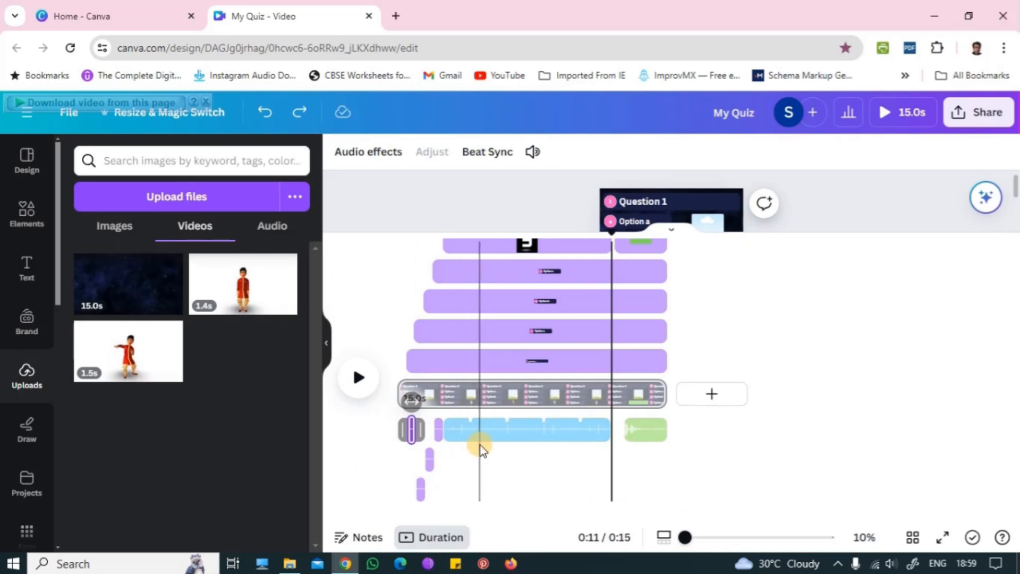
{"action": "left_click", "coordinate": [458, 459]}
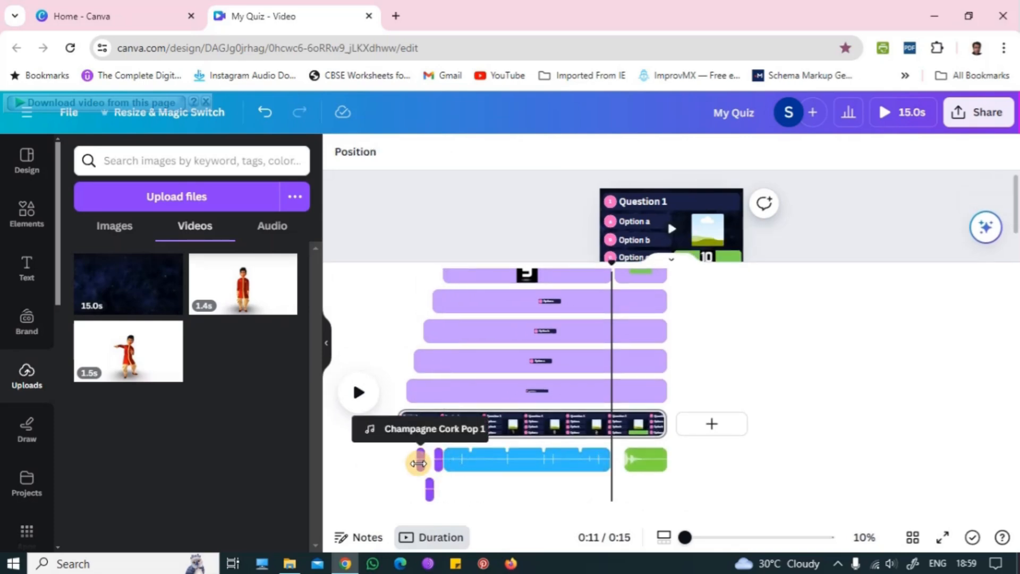
{"action": "left_click", "coordinate": [421, 460]}
{"action": "key", "text": "Delete"}
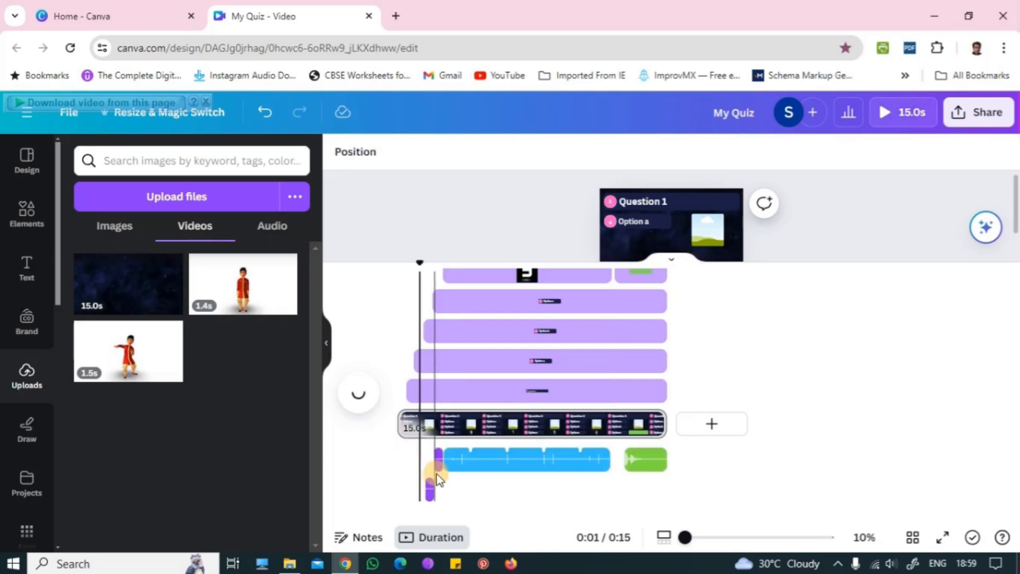
{"action": "left_click", "coordinate": [445, 460]}
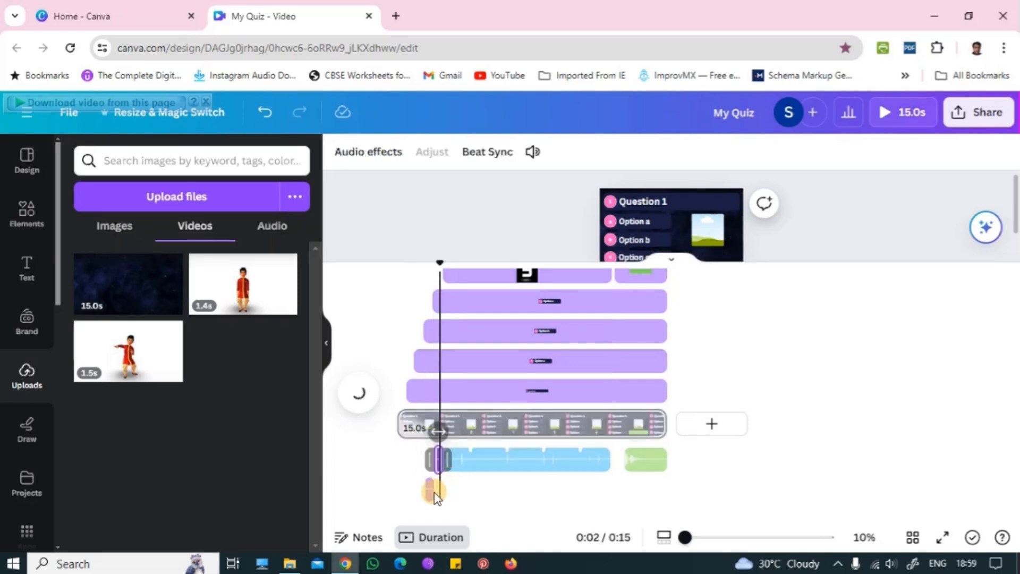
{"action": "key", "text": "Delete"}
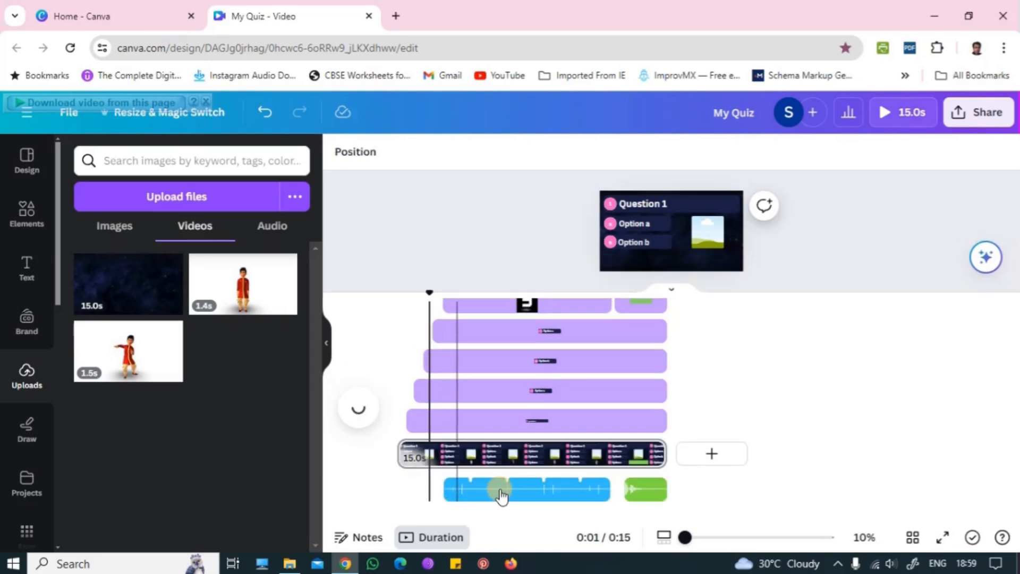
{"action": "left_click", "coordinate": [511, 494]}
{"action": "key", "text": "Delete"}
{"action": "left_click", "coordinate": [647, 497]}
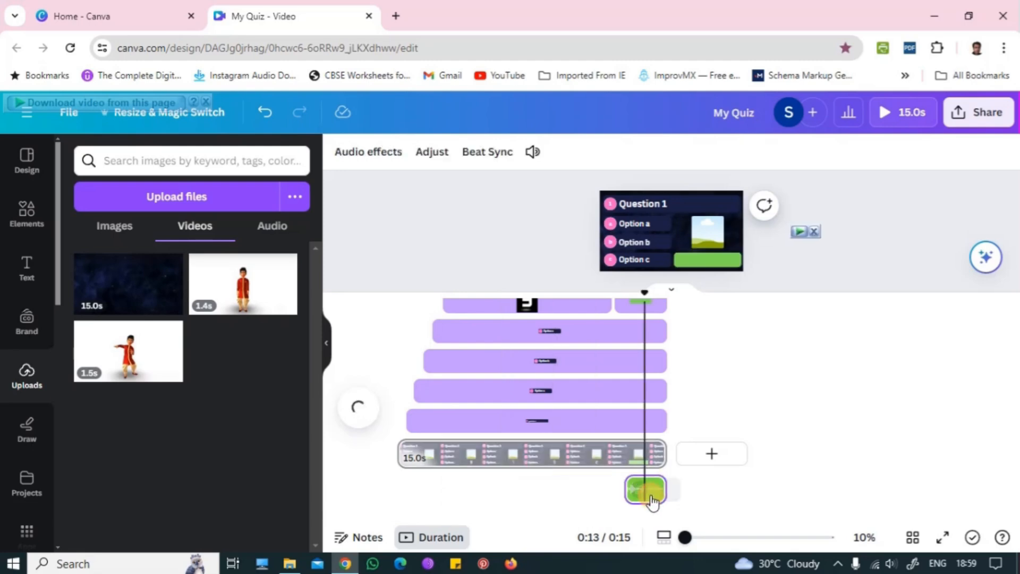
{"action": "key", "text": "Delete"}
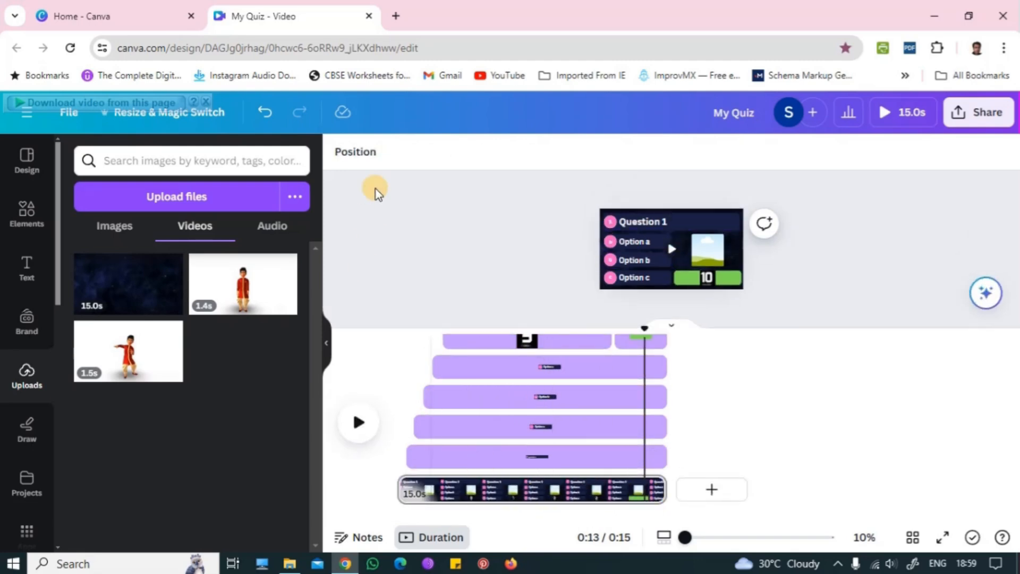
- Delete the original dark background video layer beneath the picture frame
{"action": "left_click", "coordinate": [353, 153]}
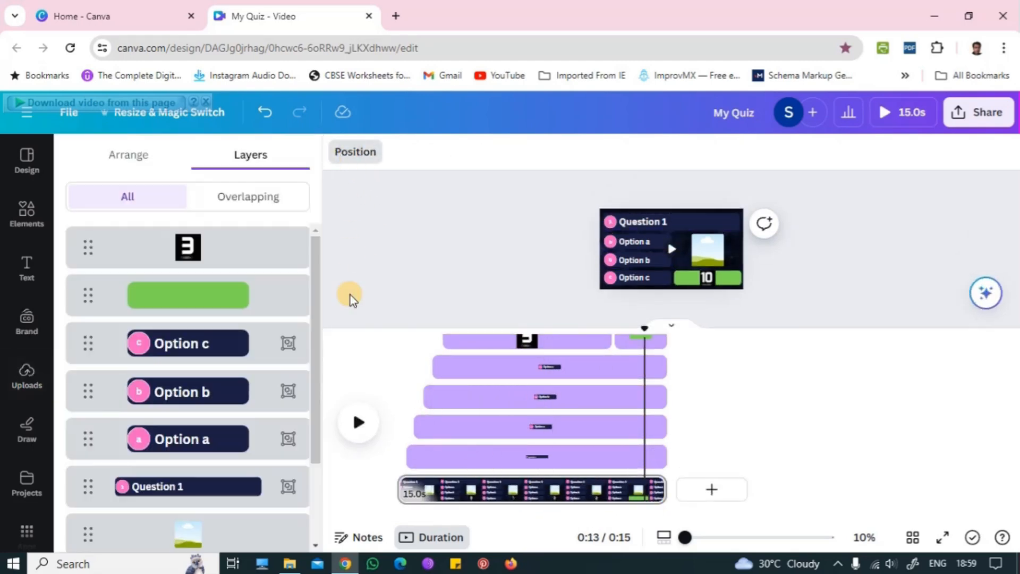
{"action": "left_click_drag", "start_coordinate": [312, 321], "coordinate": [316, 444]}
{"action": "left_click", "coordinate": [263, 467]}
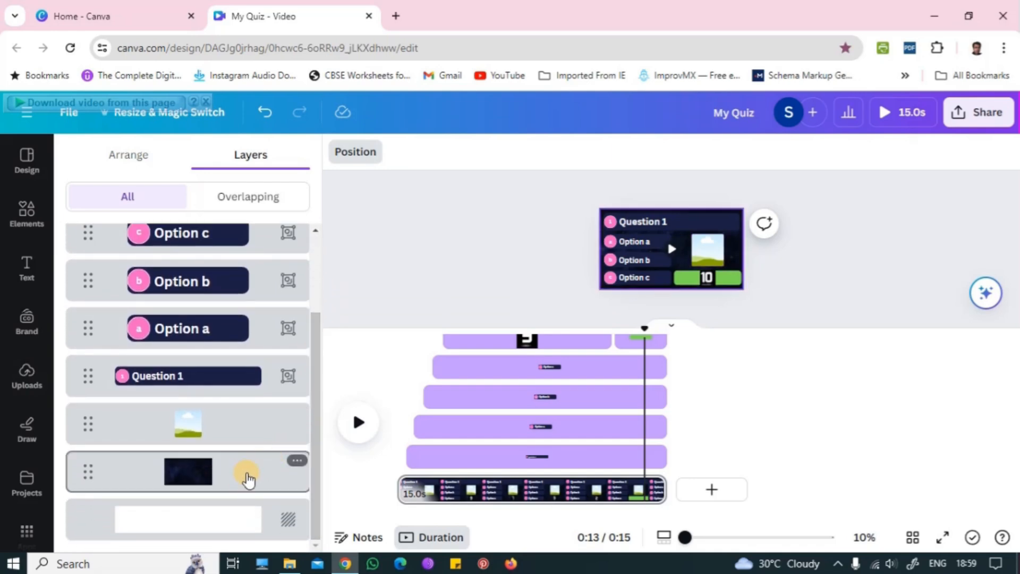
{"action": "left_click", "coordinate": [251, 478]}
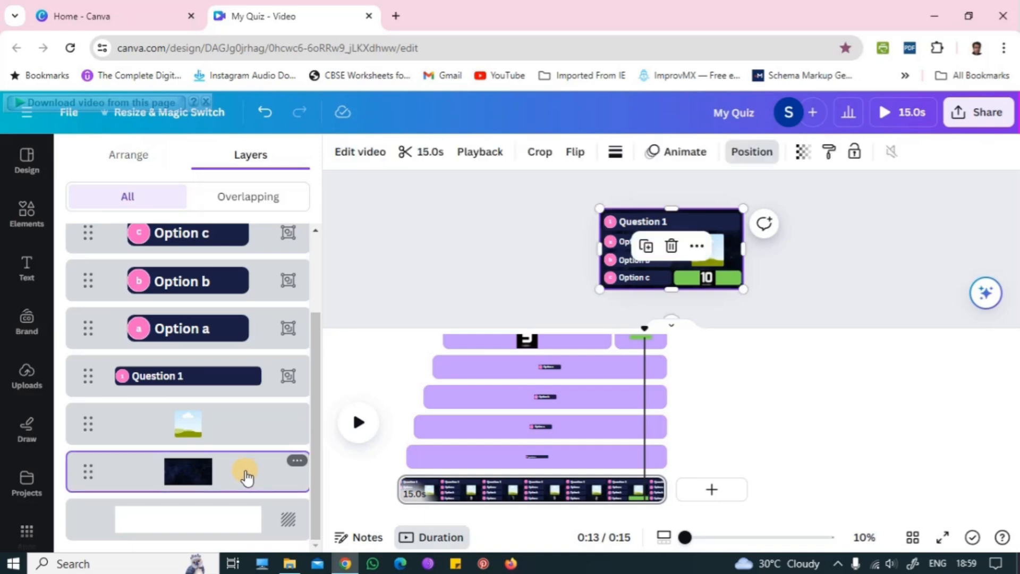
{"action": "right_click", "coordinate": [244, 477]}
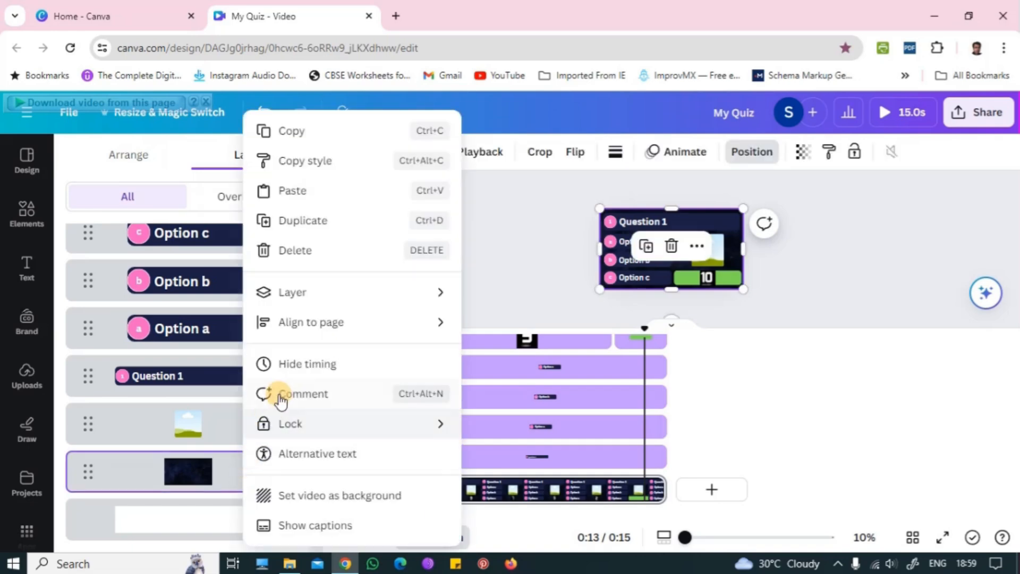
{"action": "left_click", "coordinate": [310, 252]}
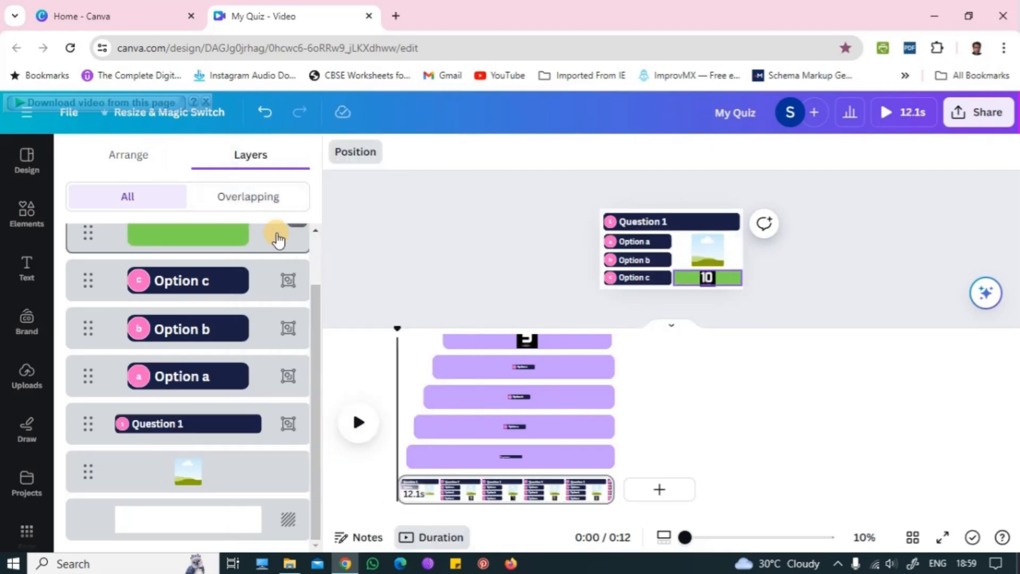
- Place the uploaded 15.0s dark video on the page and enlarge it to cover the whole page
{"action": "left_click", "coordinate": [28, 376]}
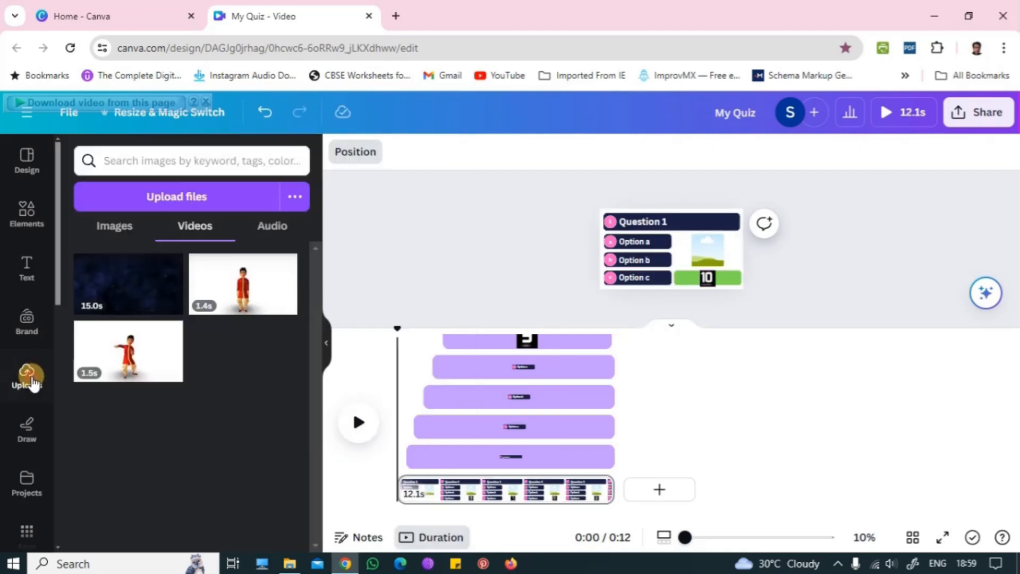
{"action": "left_click_drag", "start_coordinate": [126, 307], "coordinate": [684, 257]}
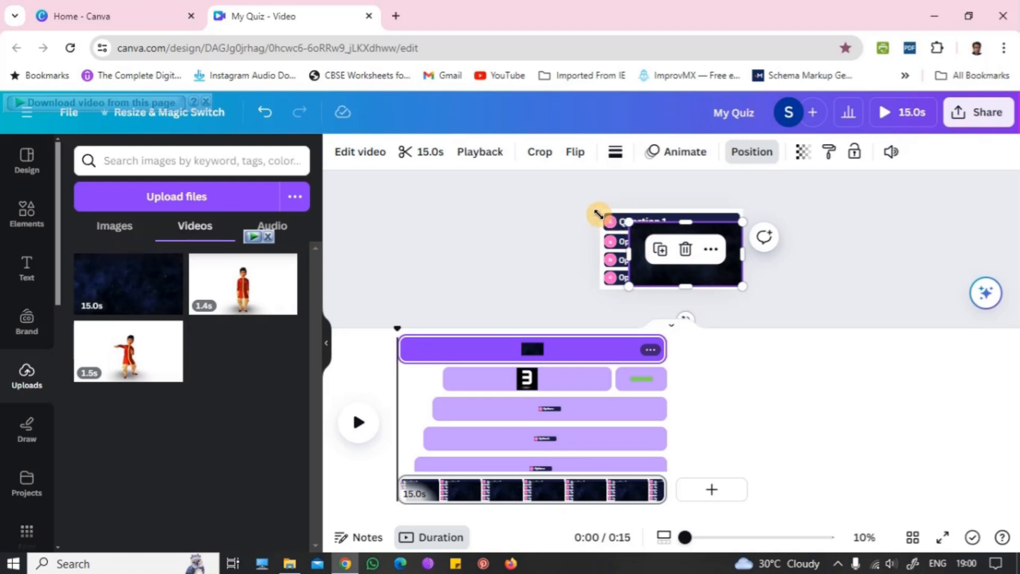
{"action": "left_click_drag", "start_coordinate": [598, 215], "coordinate": [599, 206]}
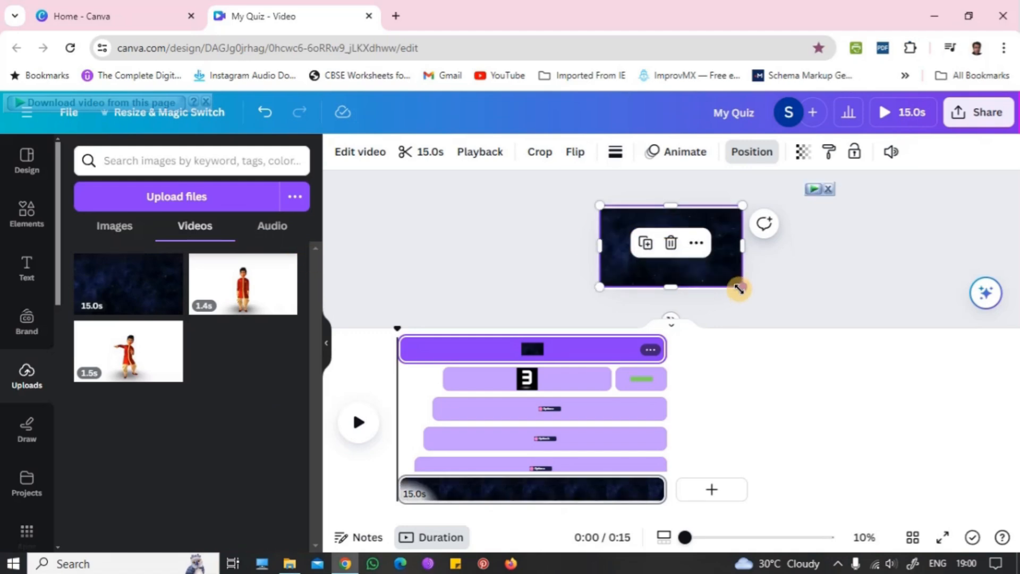
{"action": "left_click_drag", "start_coordinate": [742, 291], "coordinate": [746, 290]}
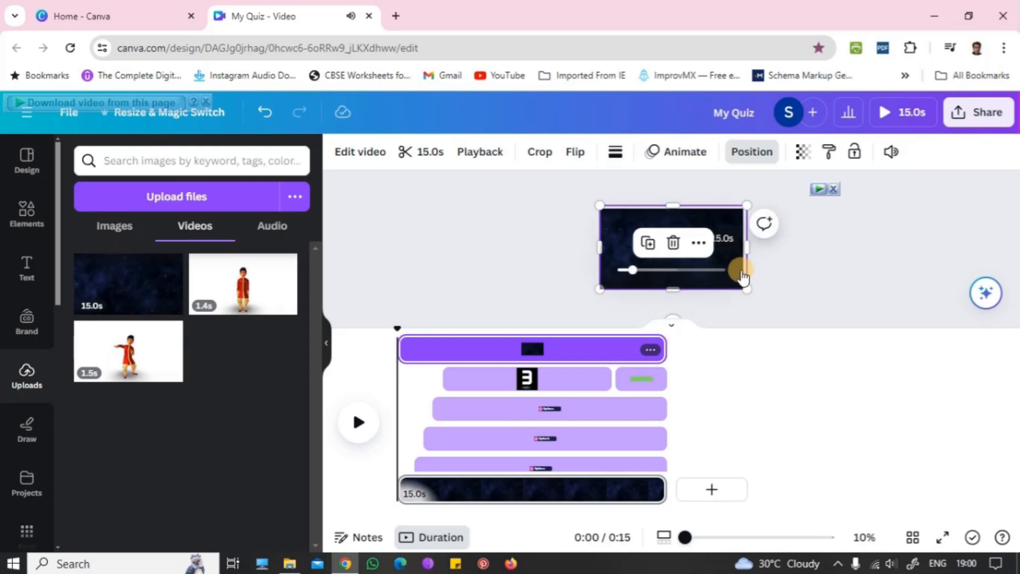
{"action": "left_click", "coordinate": [737, 273]}
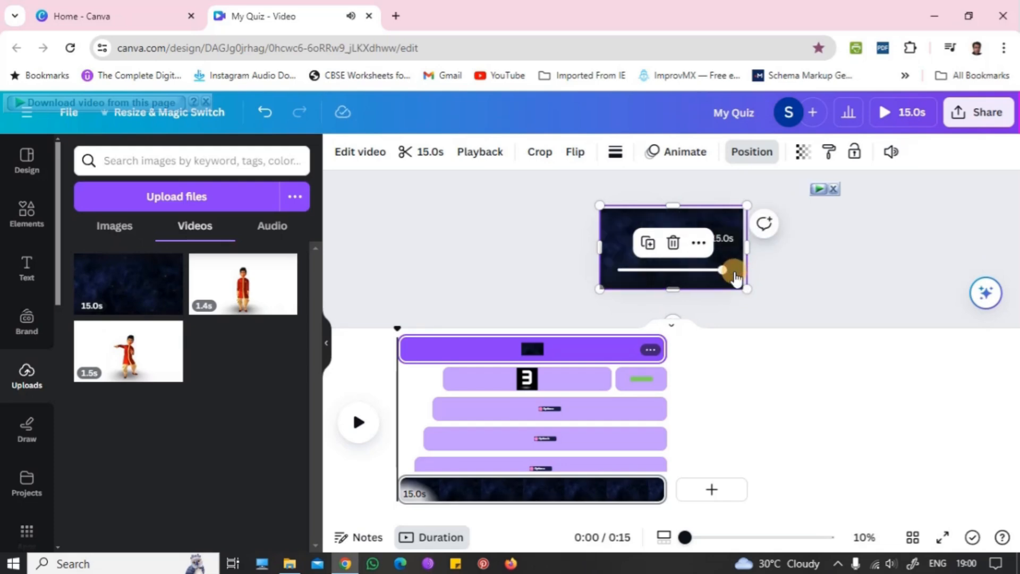
- Hide the timeline, move the uploaded video layer beneath the picture frame layer, and shrink the video to the page edges
{"action": "left_click", "coordinate": [672, 327]}
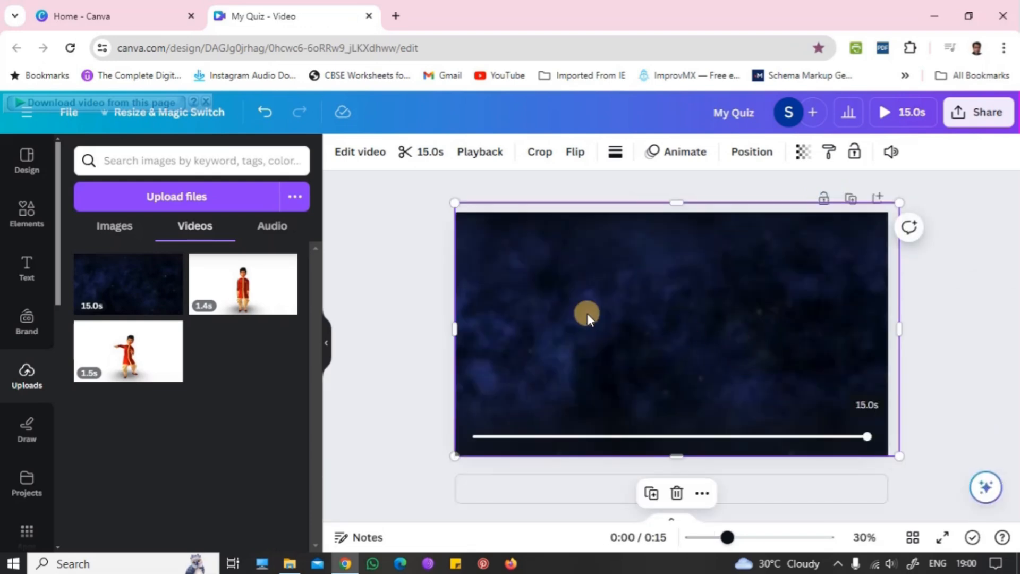
{"action": "left_click", "coordinate": [751, 156]}
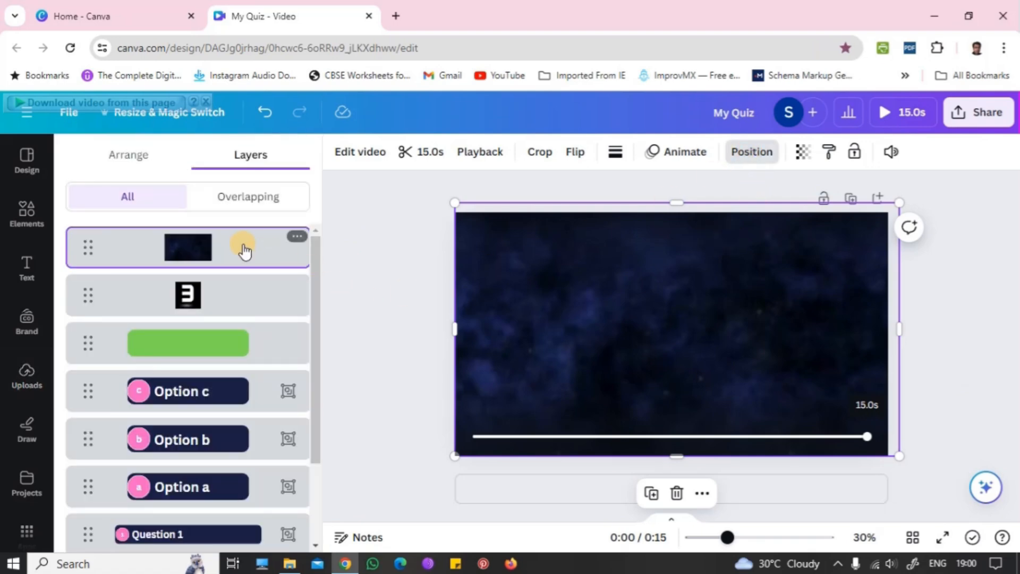
{"action": "left_click_drag", "start_coordinate": [246, 275], "coordinate": [251, 494]}
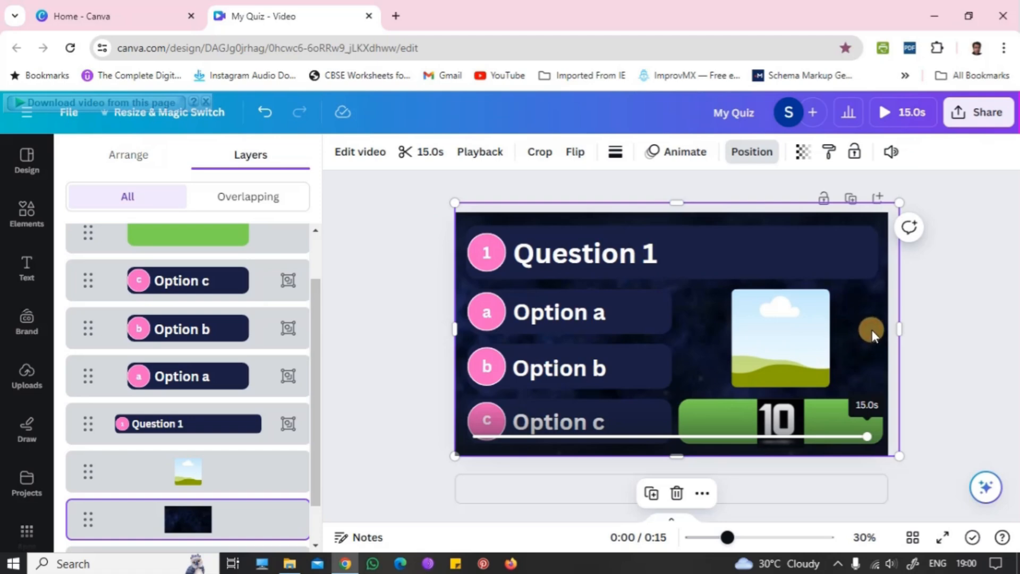
{"action": "left_click_drag", "start_coordinate": [899, 201], "coordinate": [891, 210]}
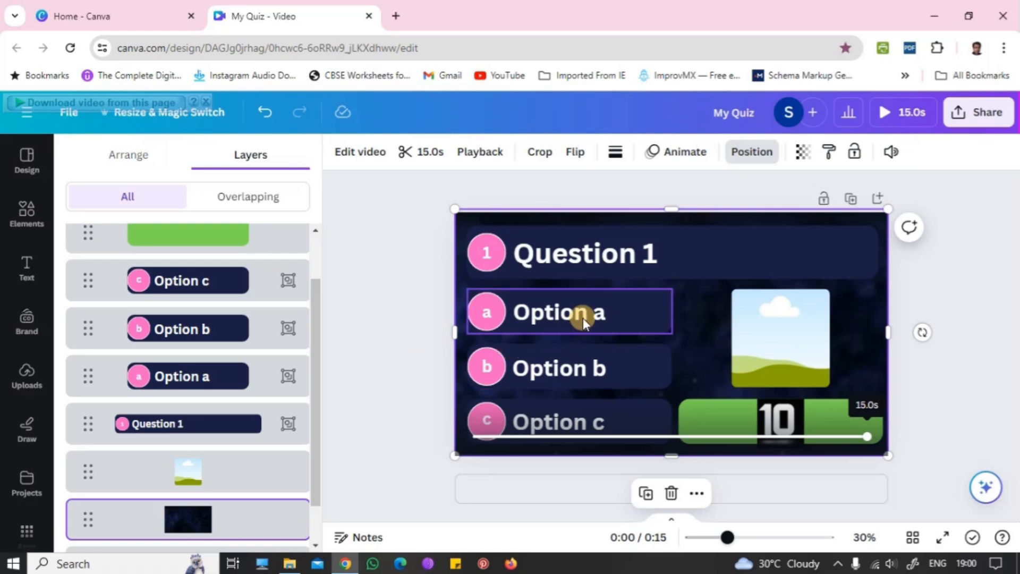
- Ungroup the Option c and Option b layers into their separate text, circle and bar elements
{"action": "left_click", "coordinate": [290, 287]}
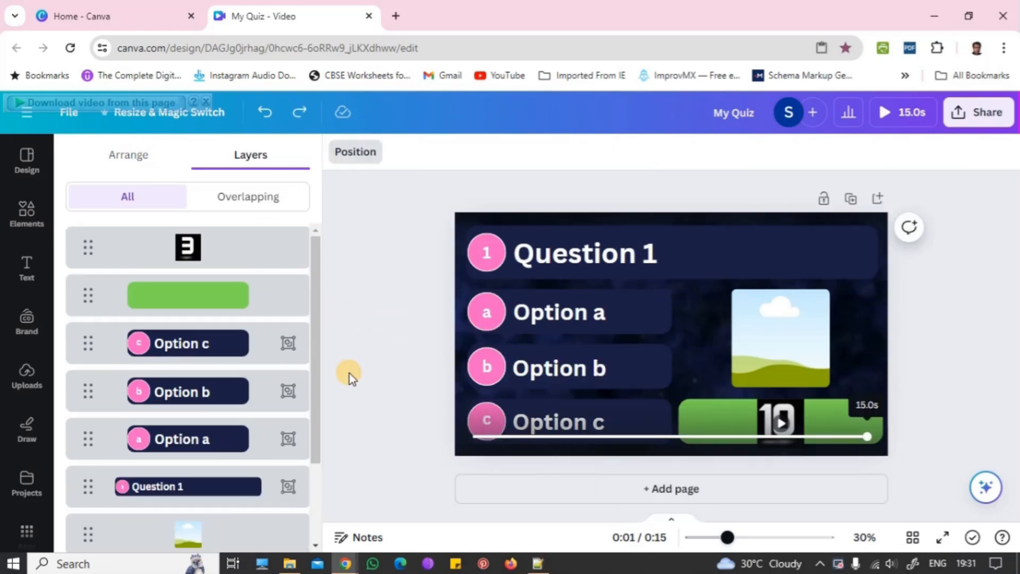
{"action": "left_click", "coordinate": [290, 352]}
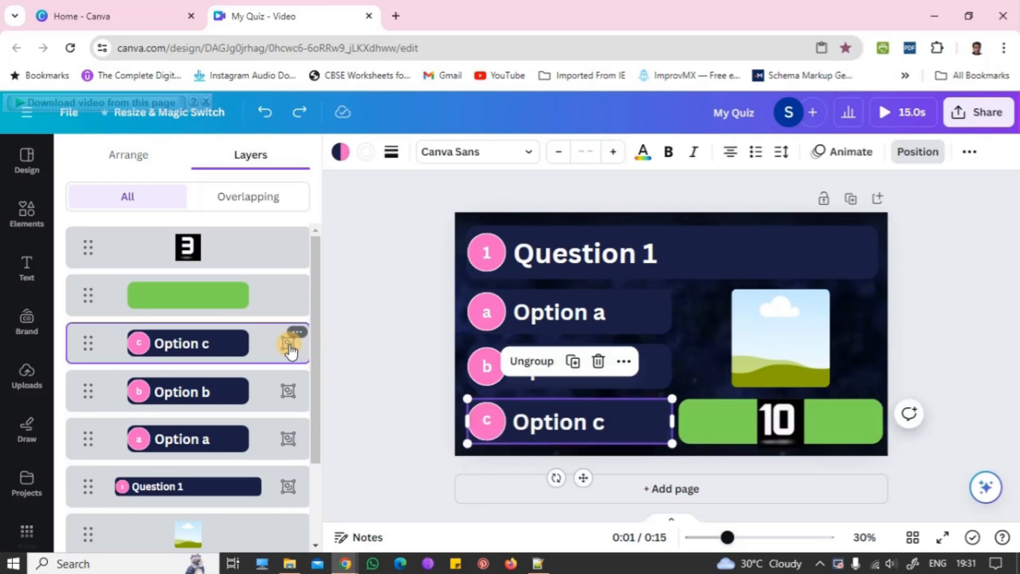
{"action": "left_click", "coordinate": [532, 364]}
{"action": "left_click", "coordinate": [533, 363]}
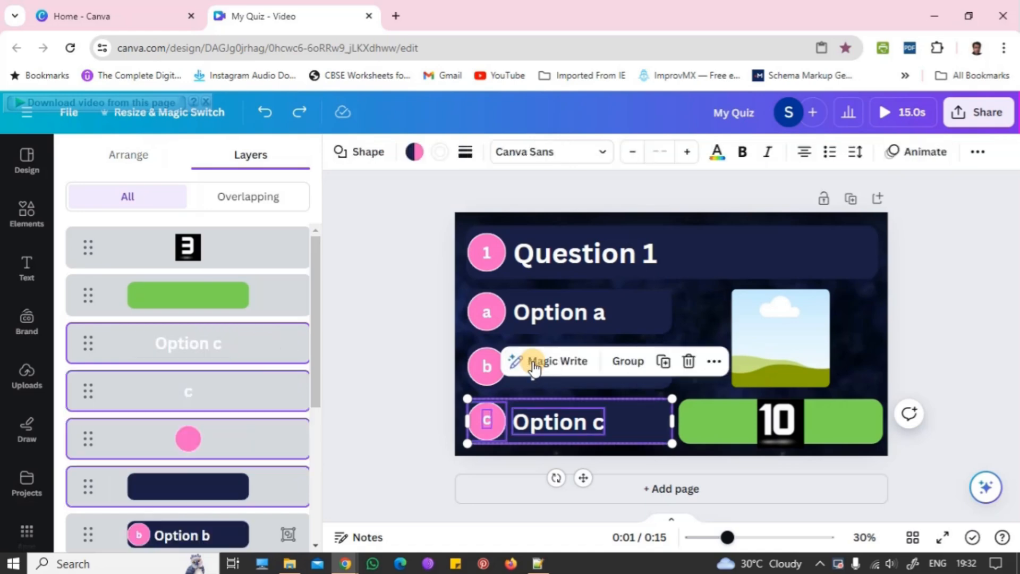
{"action": "left_click_drag", "start_coordinate": [313, 390], "coordinate": [314, 483]}
{"action": "left_click", "coordinate": [288, 360]}
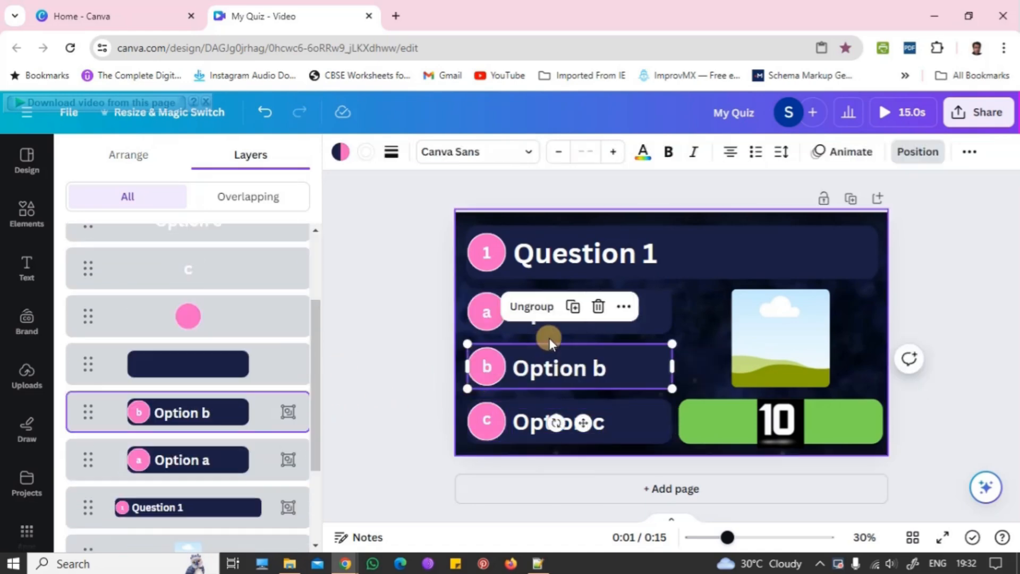
{"action": "left_click", "coordinate": [533, 307]}
- Ungroup the Option a and Question 1 layers into separate elements and clear the selection
{"action": "left_click_drag", "start_coordinate": [315, 400], "coordinate": [302, 498]}
{"action": "left_click", "coordinate": [270, 371]}
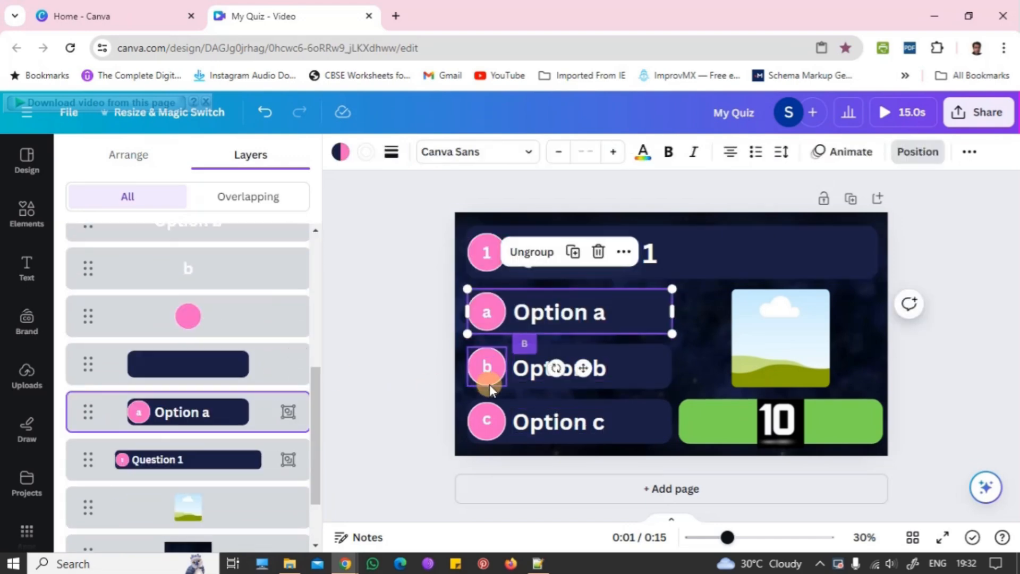
{"action": "left_click", "coordinate": [528, 253]}
{"action": "left_click_drag", "start_coordinate": [315, 410], "coordinate": [315, 452]}
{"action": "left_click", "coordinate": [265, 395]}
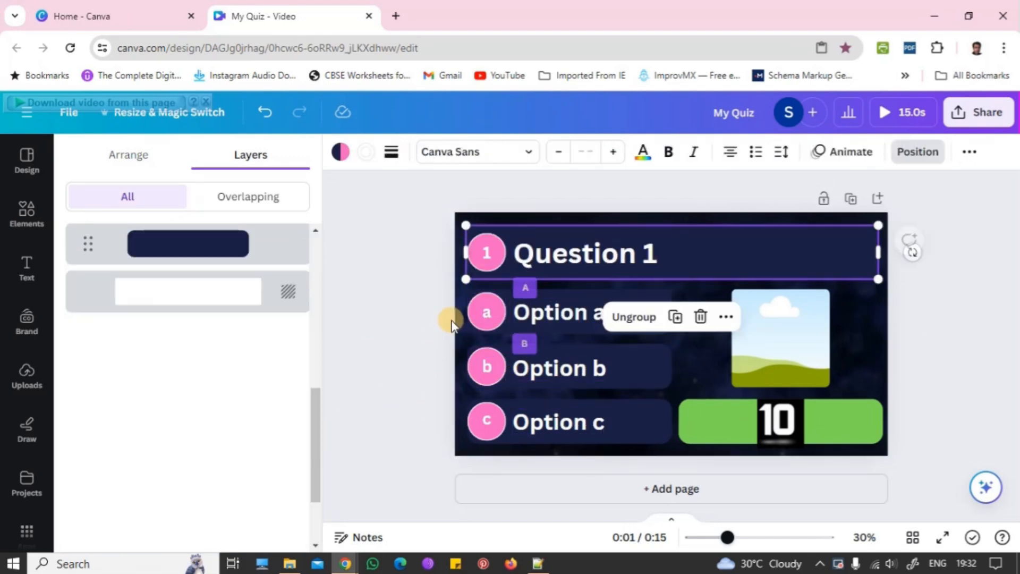
{"action": "right_click", "coordinate": [292, 371]}
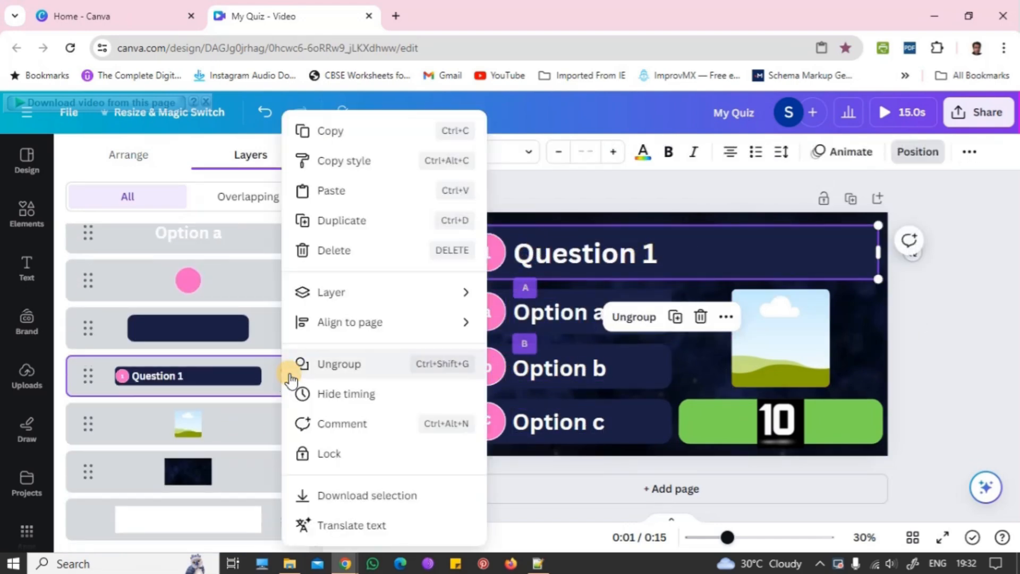
{"action": "left_click", "coordinate": [349, 362]}
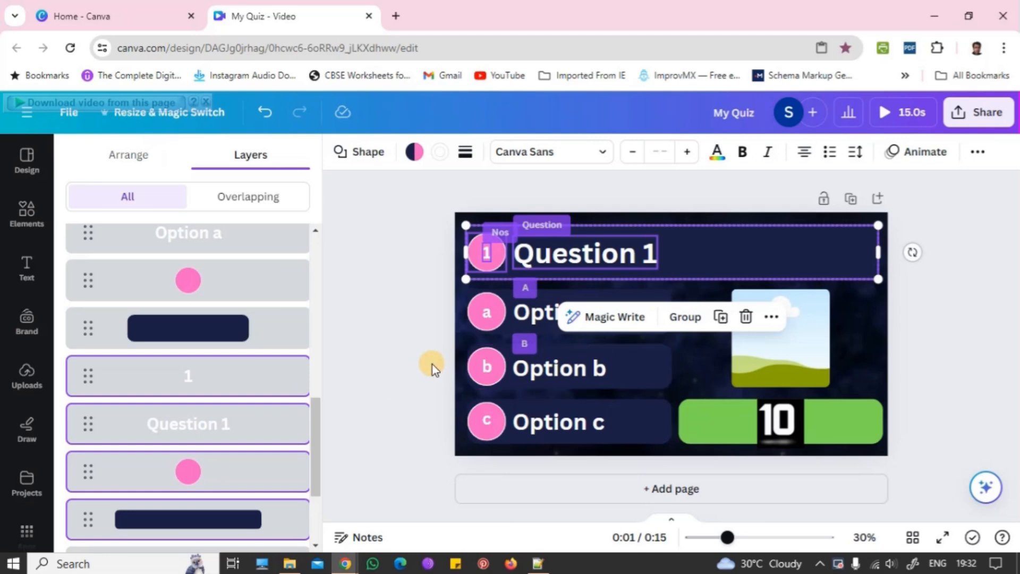
{"action": "left_click", "coordinate": [391, 334]}
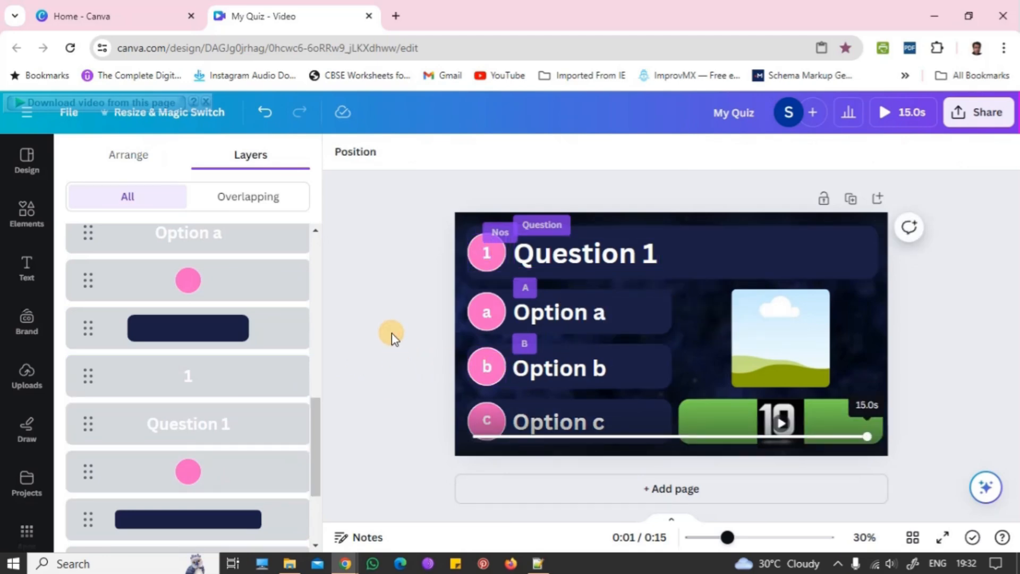
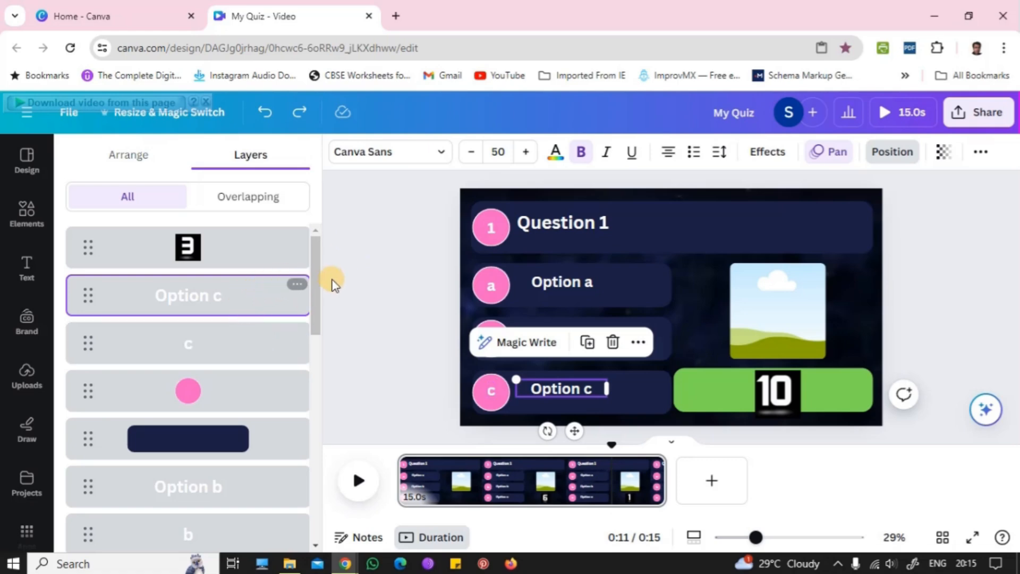
- Group the Option a, Option b and Option c text layers in that order beneath the dark bar layer of option c
{"action": "mouse_move", "coordinate": [316, 277]}
{"action": "left_mouse_down"}
{"action": "mouse_move", "coordinate": [312, 486]}
{"action": "mouse_move", "coordinate": [333, 271]}
{"action": "left_mouse_up"}
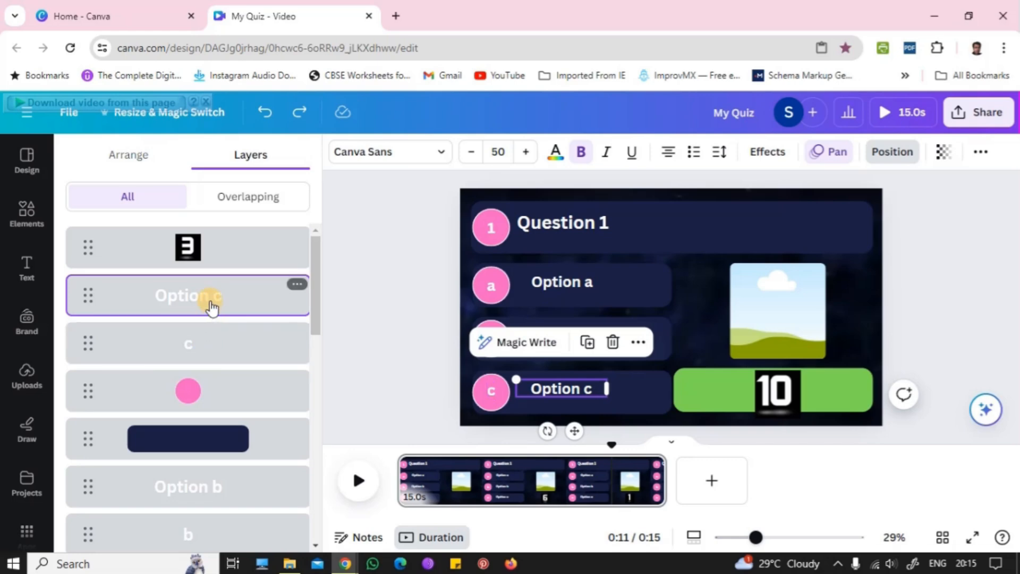
{"action": "left_click_drag", "start_coordinate": [211, 306], "coordinate": [212, 409]}
{"action": "left_click_drag", "start_coordinate": [314, 349], "coordinate": [317, 431]}
{"action": "left_click_drag", "start_coordinate": [248, 388], "coordinate": [225, 429]}
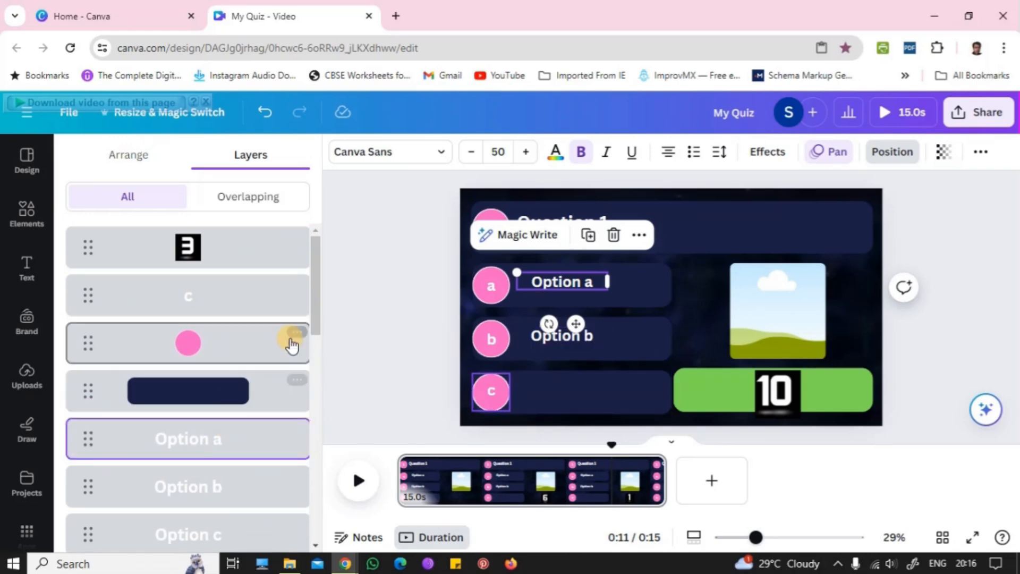
- Group the three dark option bar layers directly beneath the Option c text layer
{"action": "left_click_drag", "start_coordinate": [316, 321], "coordinate": [317, 380]}
{"action": "left_click_drag", "start_coordinate": [229, 474], "coordinate": [285, 374]}
{"action": "scroll", "coordinate": [267, 358], "scroll_direction": "down", "scroll_amount": 1}
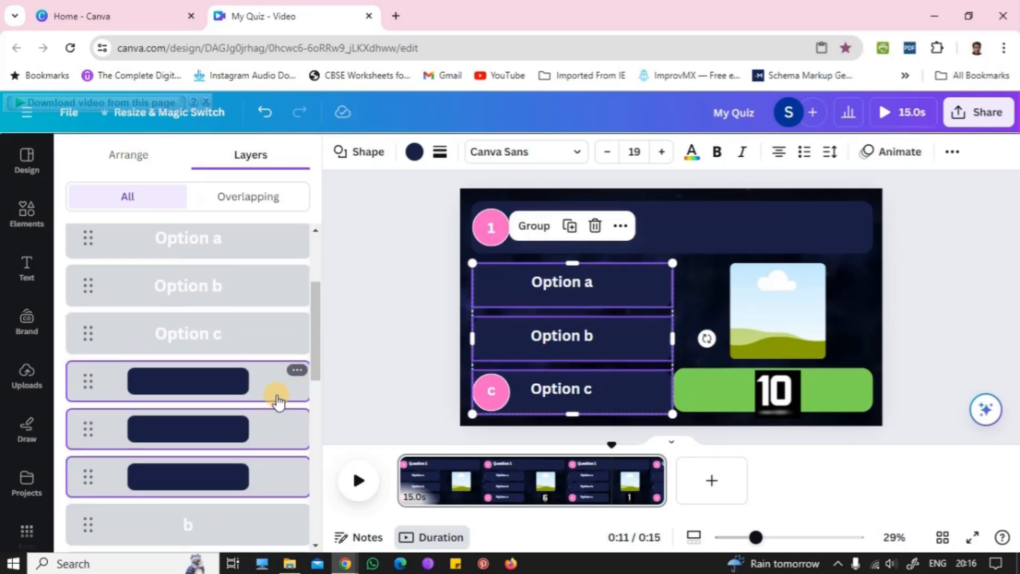
- Group the pink circle layers of option b, option a and the question number beneath the letter b layer
{"action": "scroll", "coordinate": [276, 392], "scroll_direction": "down", "scroll_amount": 3}
{"action": "left_click_drag", "start_coordinate": [232, 514], "coordinate": [236, 448]}
{"action": "scroll", "coordinate": [245, 372], "scroll_direction": "down", "scroll_amount": 1}
{"action": "scroll", "coordinate": [261, 326], "scroll_direction": "down", "scroll_amount": 2}
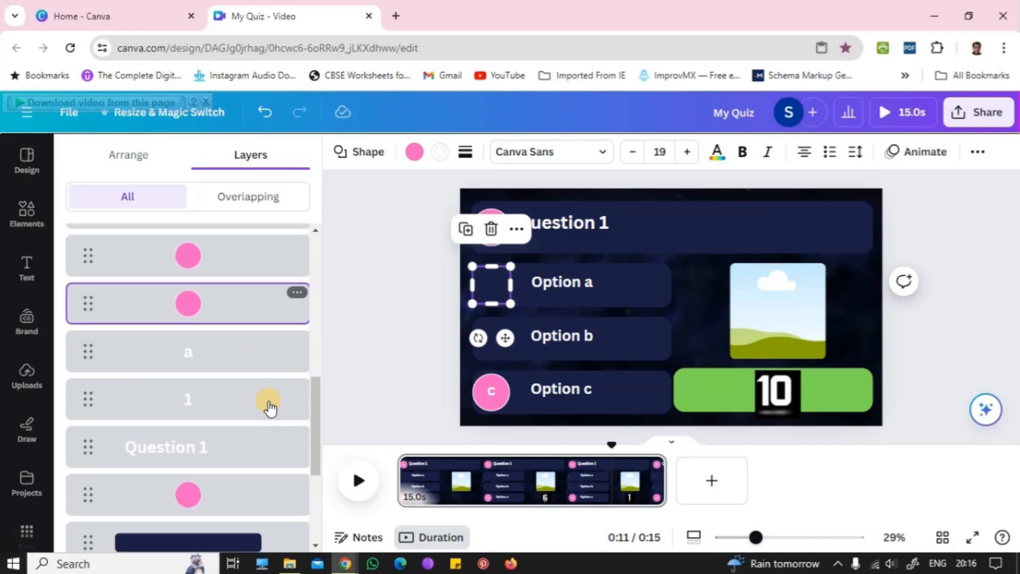
{"action": "left_click_drag", "start_coordinate": [262, 493], "coordinate": [239, 332]}
{"action": "scroll", "coordinate": [233, 399], "scroll_direction": "up", "scroll_amount": 3}
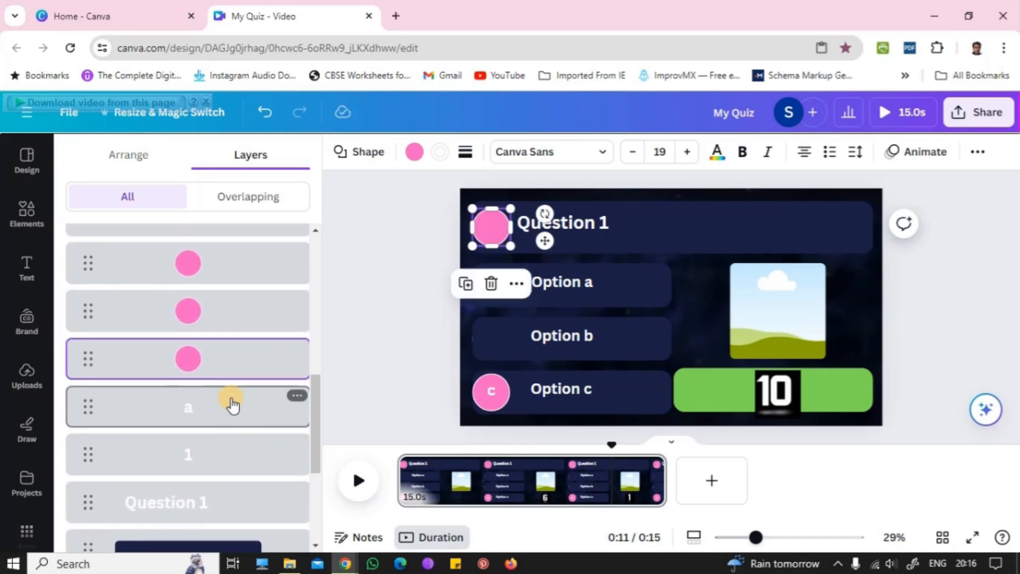
- Stack the letter layers a, b and c in order directly beneath the countdown layer
{"action": "left_click_drag", "start_coordinate": [235, 534], "coordinate": [225, 378]}
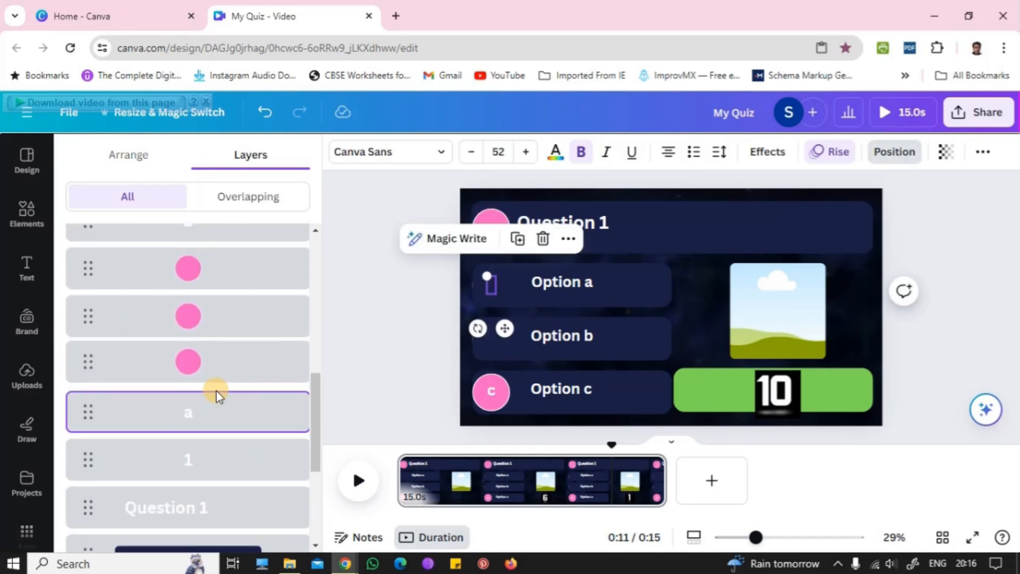
{"action": "scroll", "coordinate": [230, 420], "scroll_direction": "down", "scroll_amount": 1}
{"action": "scroll", "coordinate": [230, 423], "scroll_direction": "up", "scroll_amount": 2}
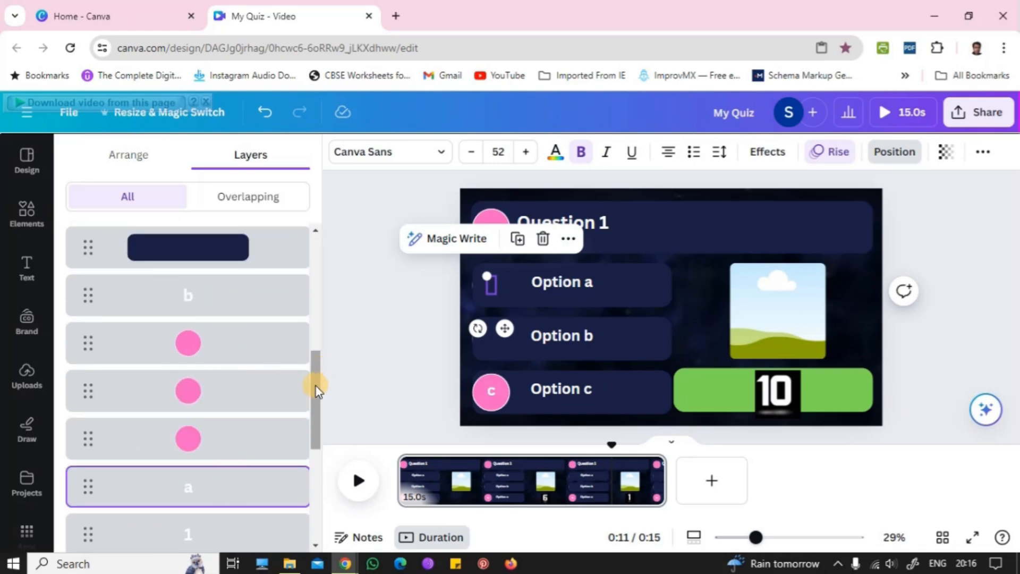
{"action": "scroll", "coordinate": [223, 356], "scroll_direction": "up", "scroll_amount": 1}
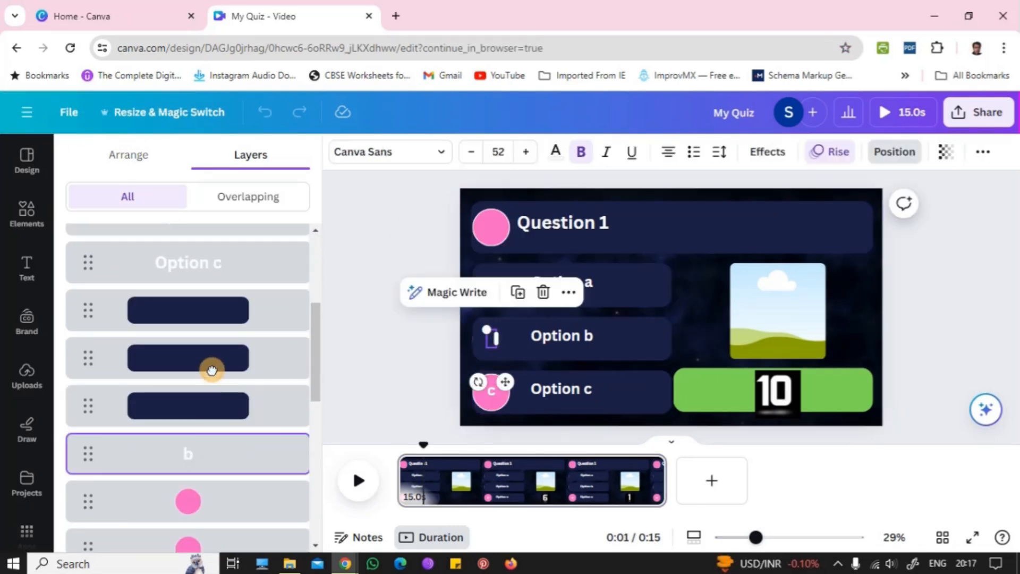
{"action": "left_click_drag", "start_coordinate": [212, 370], "coordinate": [219, 288]}
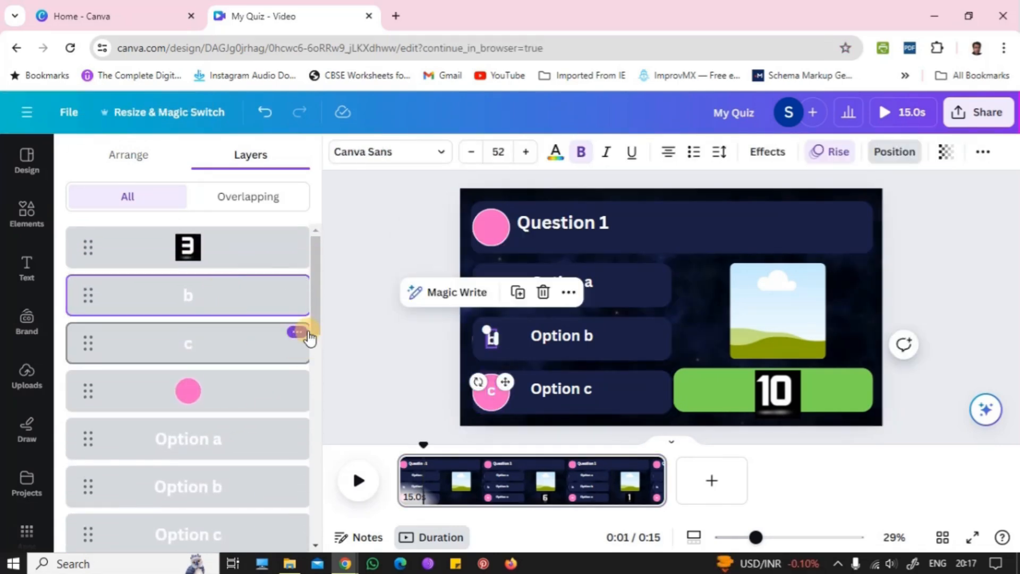
{"action": "scroll", "coordinate": [306, 393], "scroll_direction": "down", "scroll_amount": 5}
{"action": "left_click_drag", "start_coordinate": [303, 443], "coordinate": [220, 289]}
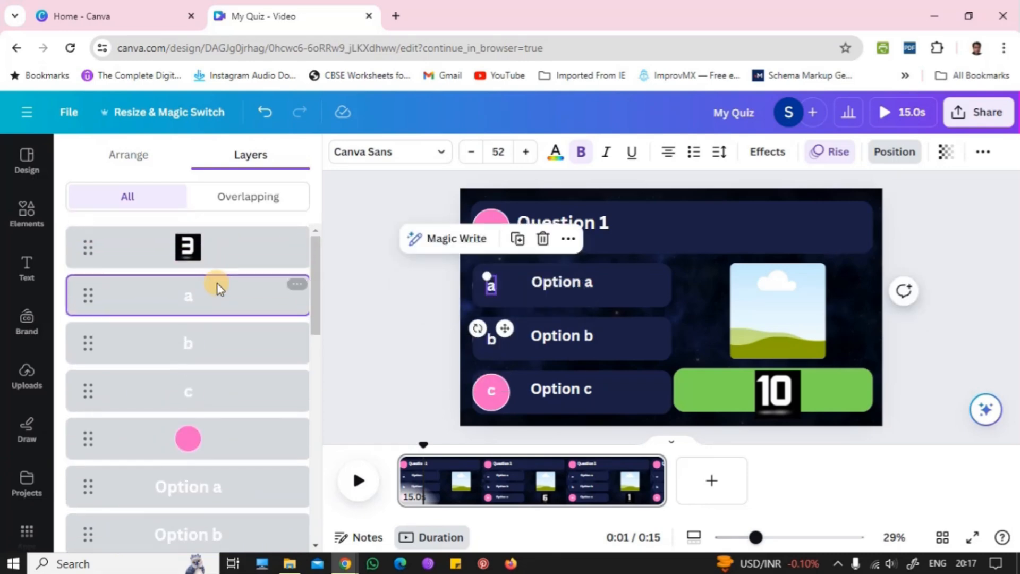
- Select the three lower pink circle layers and move them beneath the letter c layer, next to option c's circle layer
{"action": "left_click_drag", "start_coordinate": [317, 328], "coordinate": [307, 440]}
{"action": "left_click", "coordinate": [226, 387]}
{"action": "left_click", "coordinate": [227, 429], "text": "shift"}
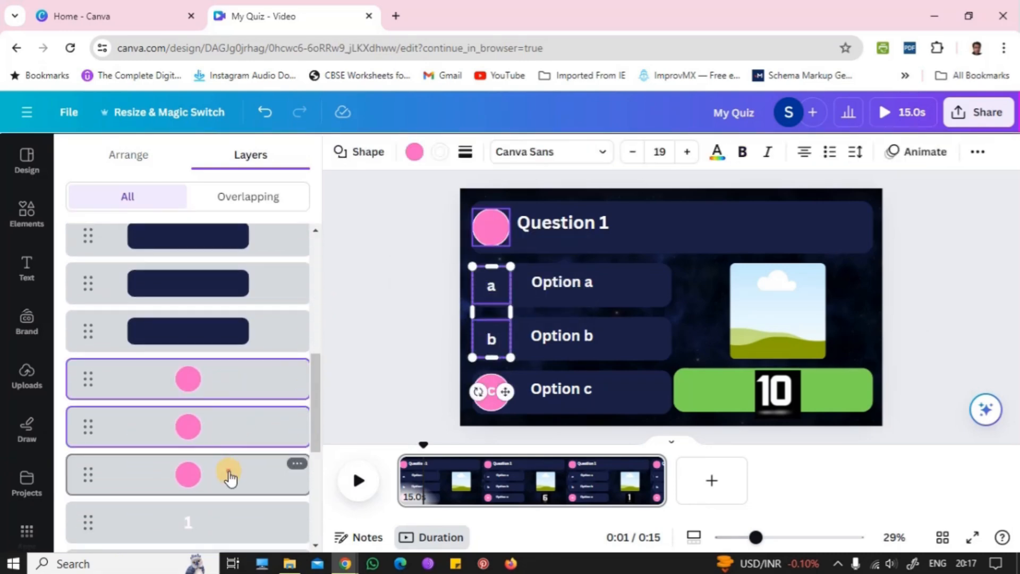
{"action": "left_click", "coordinate": [230, 477], "text": "shift"}
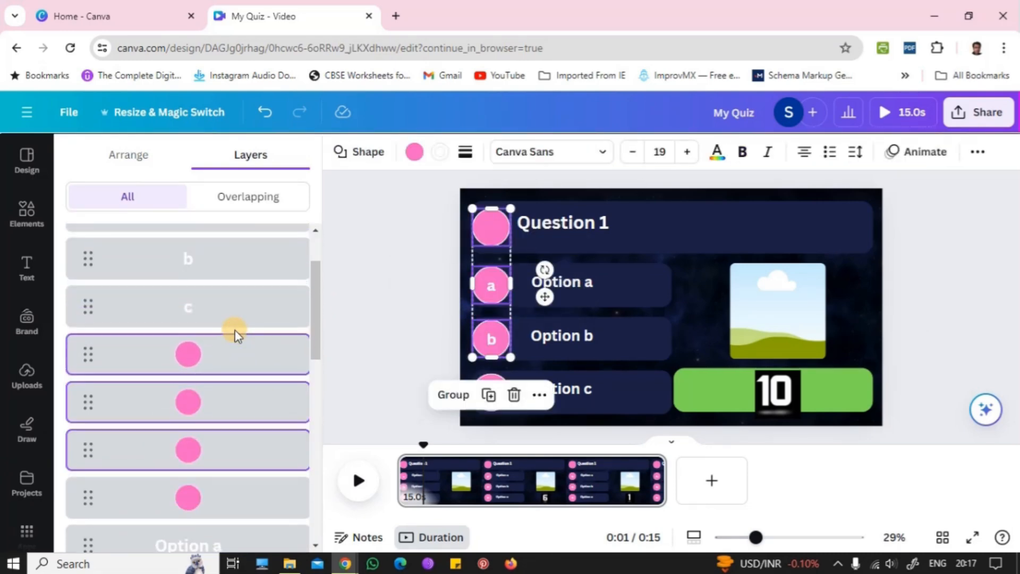
{"action": "scroll", "coordinate": [298, 316], "scroll_direction": "down", "scroll_amount": 2}
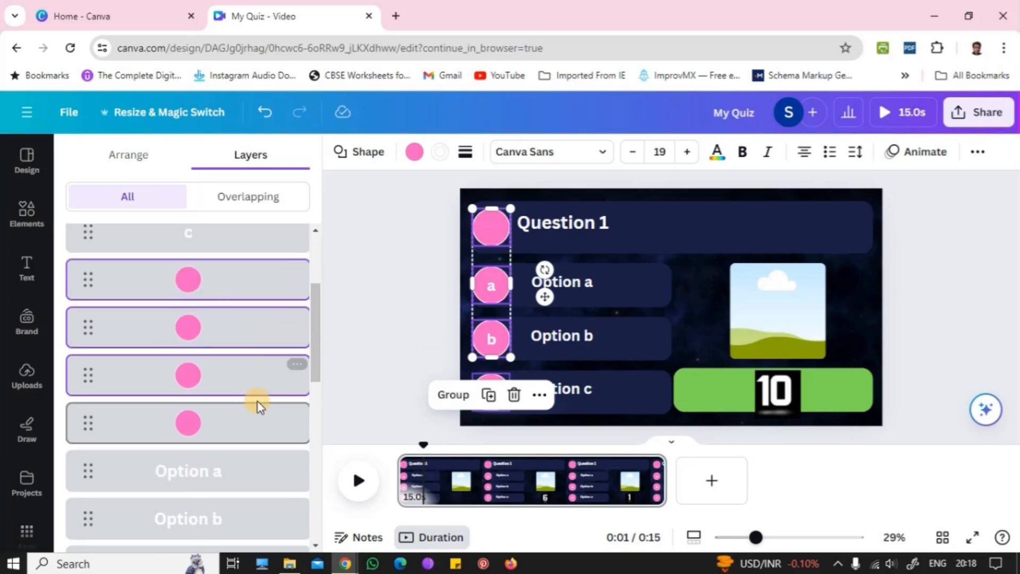
{"action": "left_click", "coordinate": [240, 424]}
- Move the number 1 layer above the letter a layer and the green bar layer directly beneath the Option c text
{"action": "scroll", "coordinate": [243, 430], "scroll_direction": "down", "scroll_amount": 5}
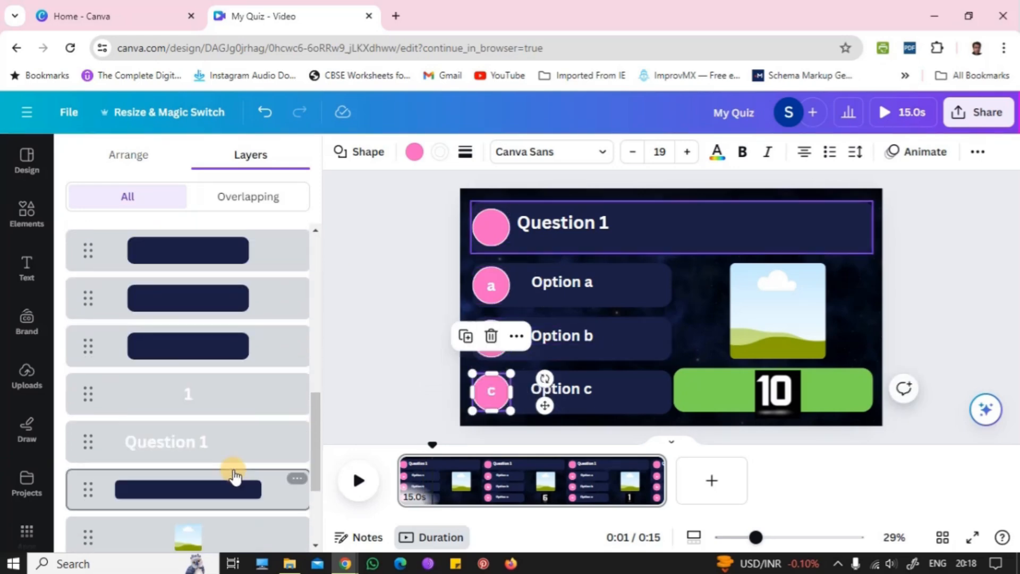
{"action": "left_click_drag", "start_coordinate": [237, 405], "coordinate": [239, 284]}
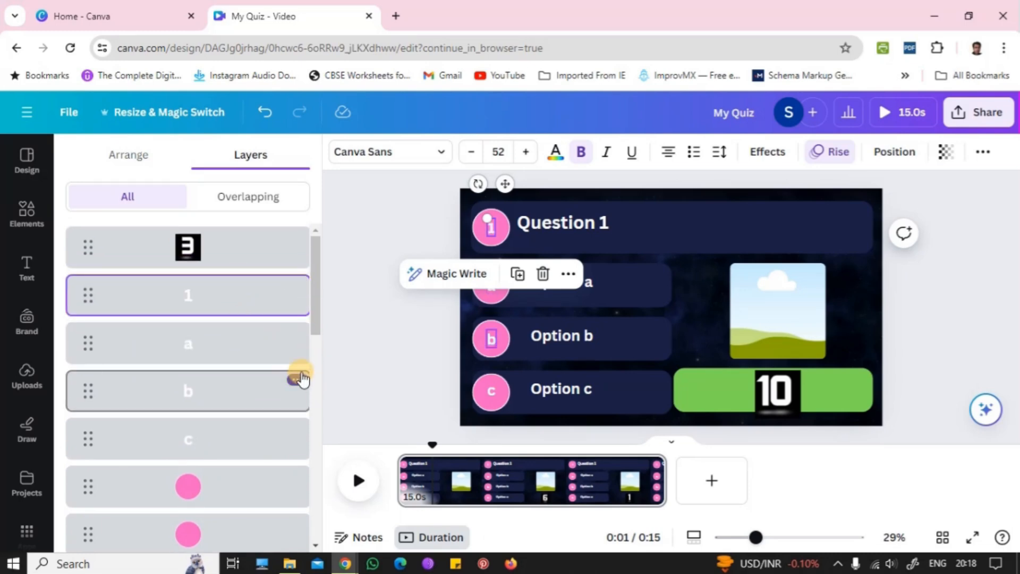
{"action": "scroll", "coordinate": [237, 403], "scroll_direction": "down", "scroll_amount": 10}
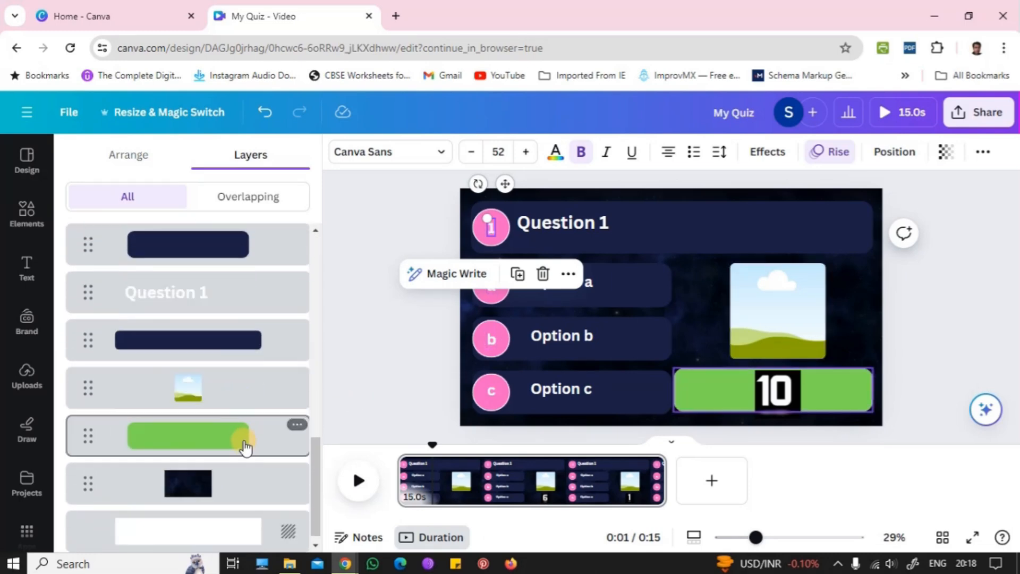
{"action": "scroll", "coordinate": [235, 425], "scroll_direction": "up", "scroll_amount": 2}
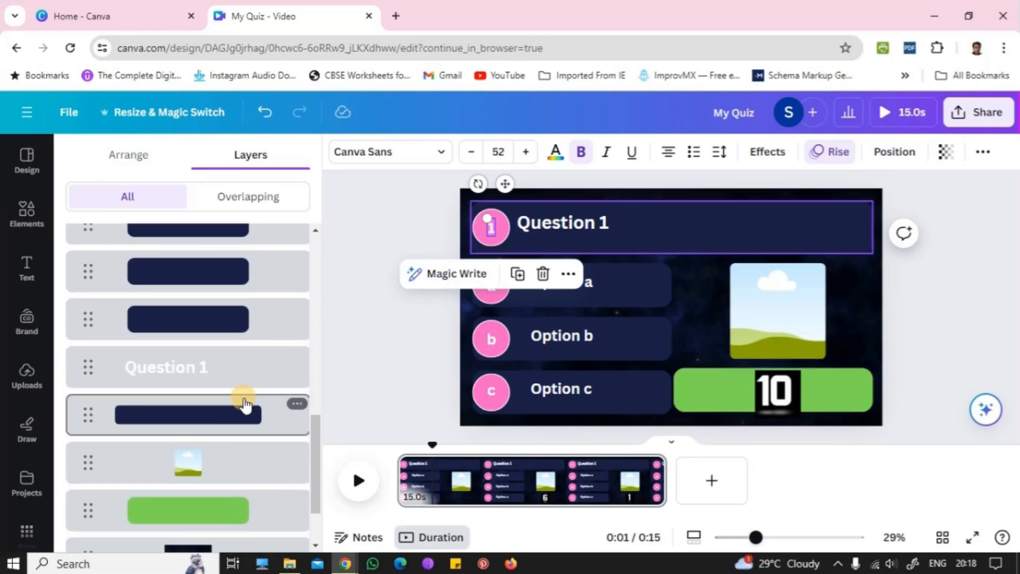
{"action": "left_click_drag", "start_coordinate": [226, 521], "coordinate": [230, 404]}
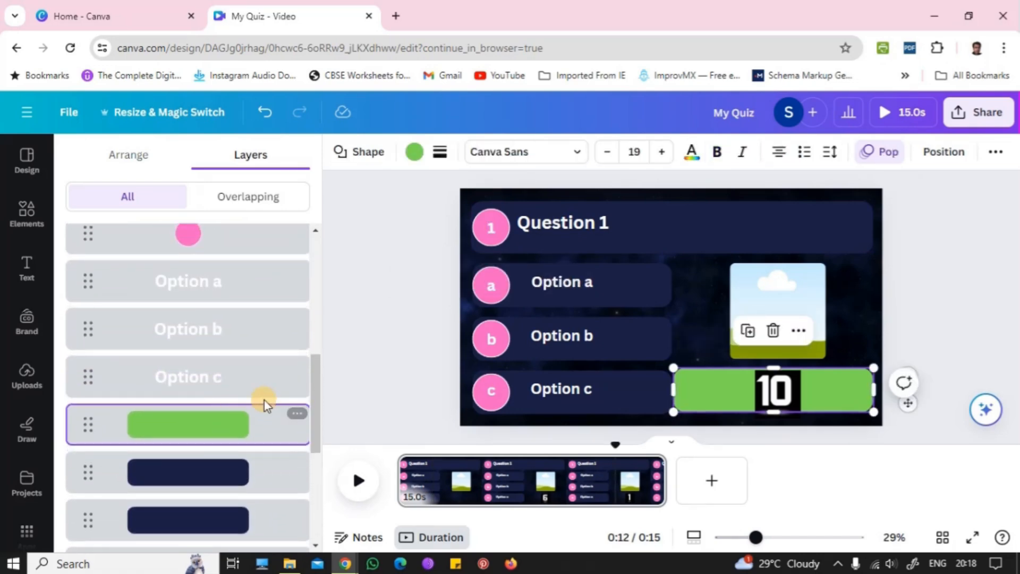
{"action": "left_click_drag", "start_coordinate": [317, 433], "coordinate": [317, 470]}
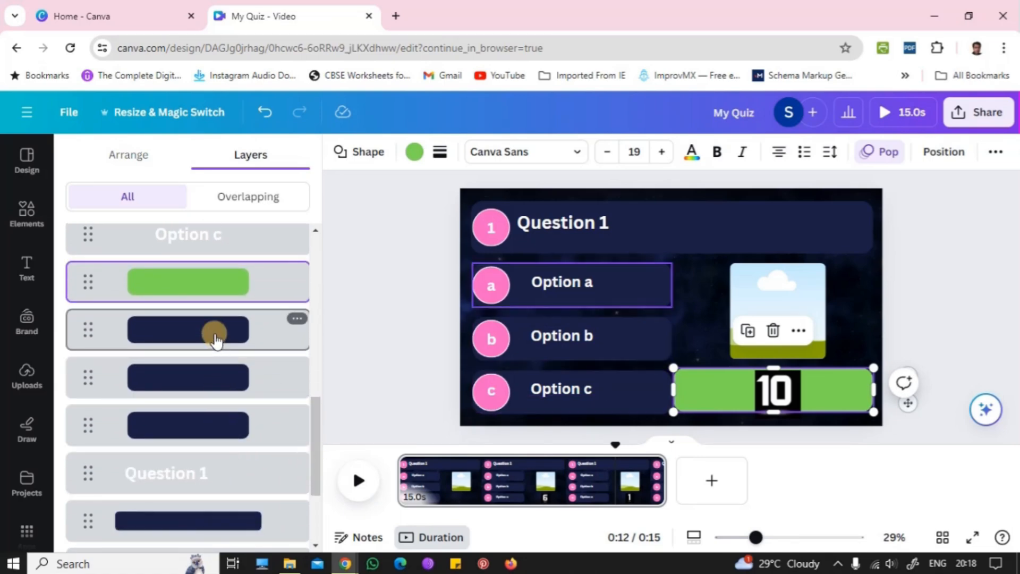
{"action": "left_click_drag", "start_coordinate": [318, 428], "coordinate": [321, 389]}
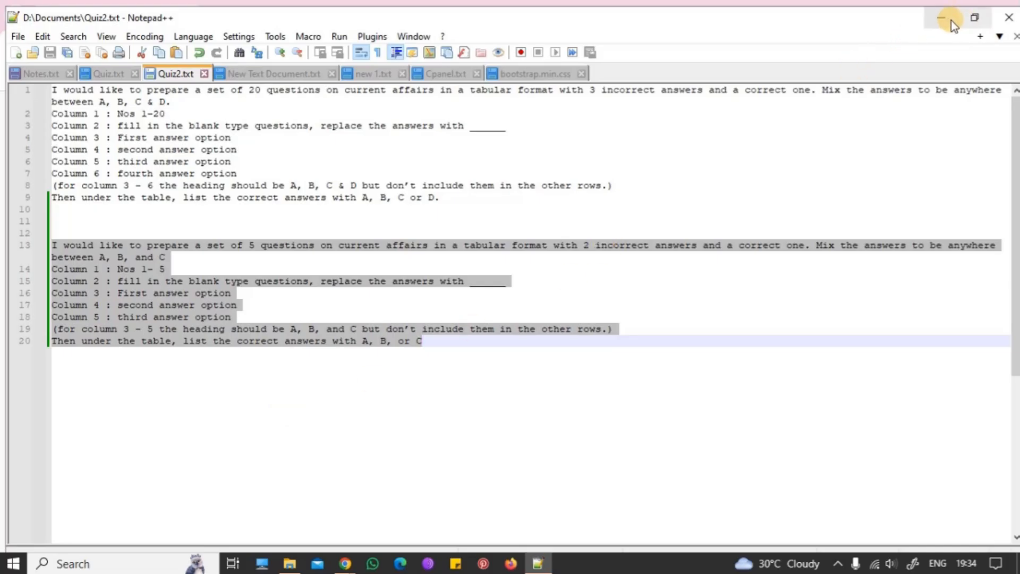
- Paste the copied prompt for a table of 5 current affairs questions with options A, B and C into ChatGPT and submit it
{"action": "left_click", "coordinate": [1009, 18]}
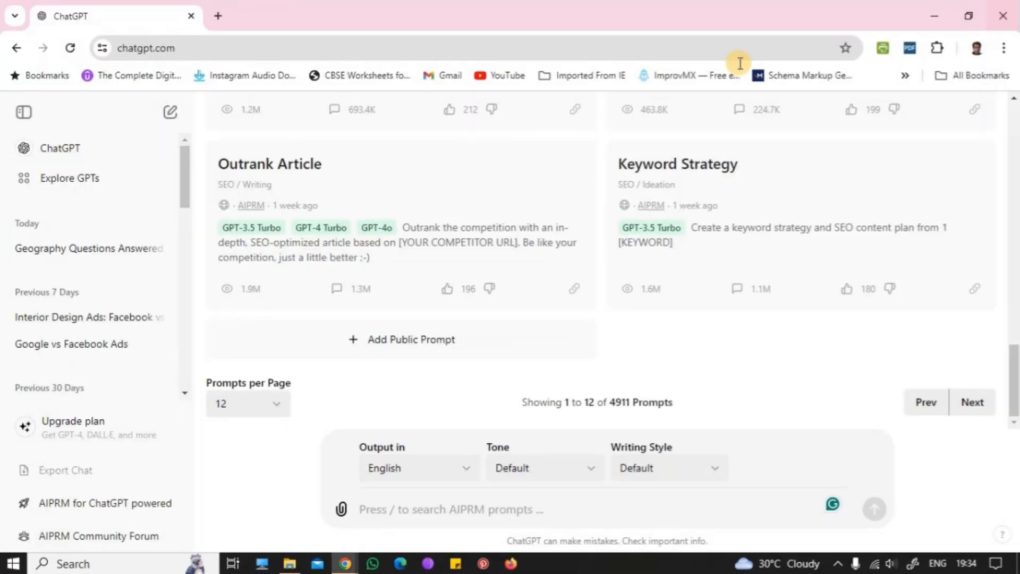
{"action": "right_click", "coordinate": [571, 515]}
{"action": "left_click", "coordinate": [646, 271]}
{"action": "left_click_drag", "start_coordinate": [837, 478], "coordinate": [838, 437]}
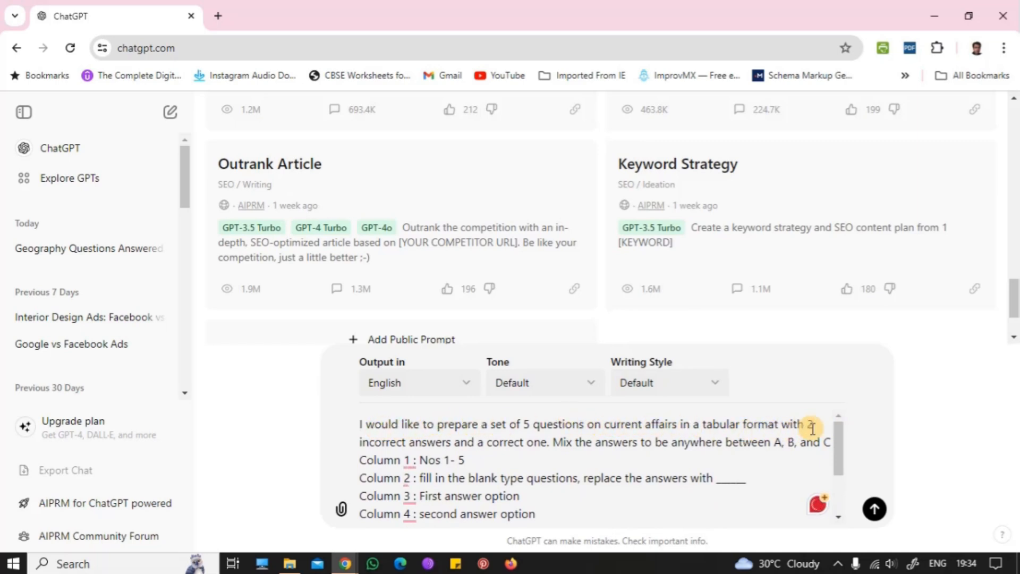
{"action": "left_click_drag", "start_coordinate": [837, 442], "coordinate": [839, 481]}
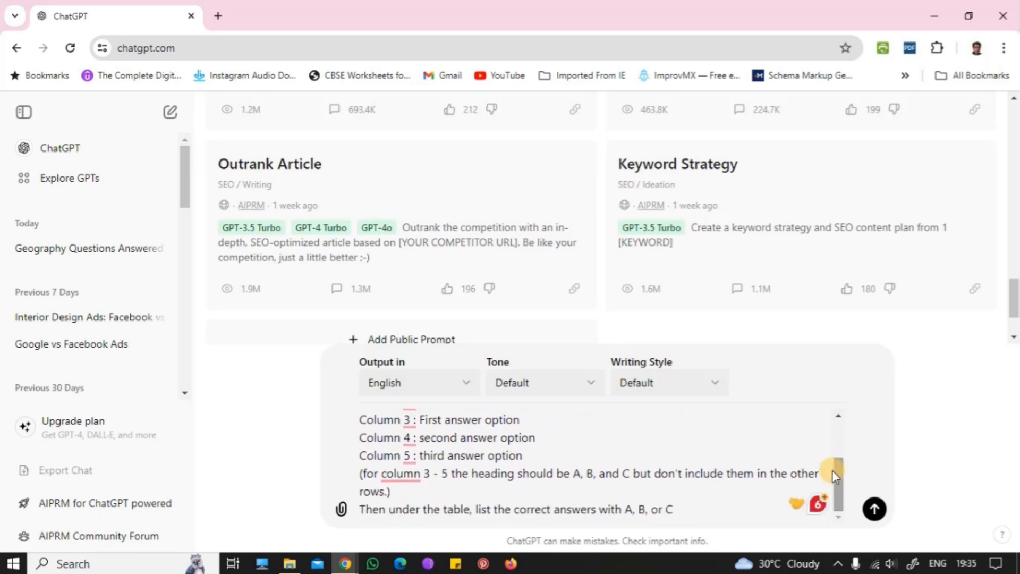
{"action": "left_click", "coordinate": [880, 513]}
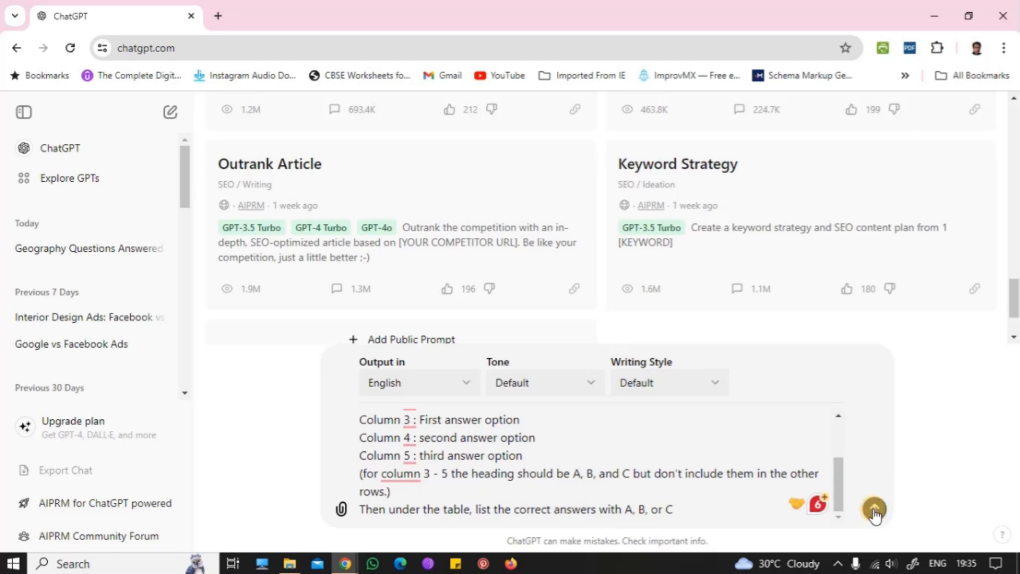
{"action": "left_click", "coordinate": [874, 510]}
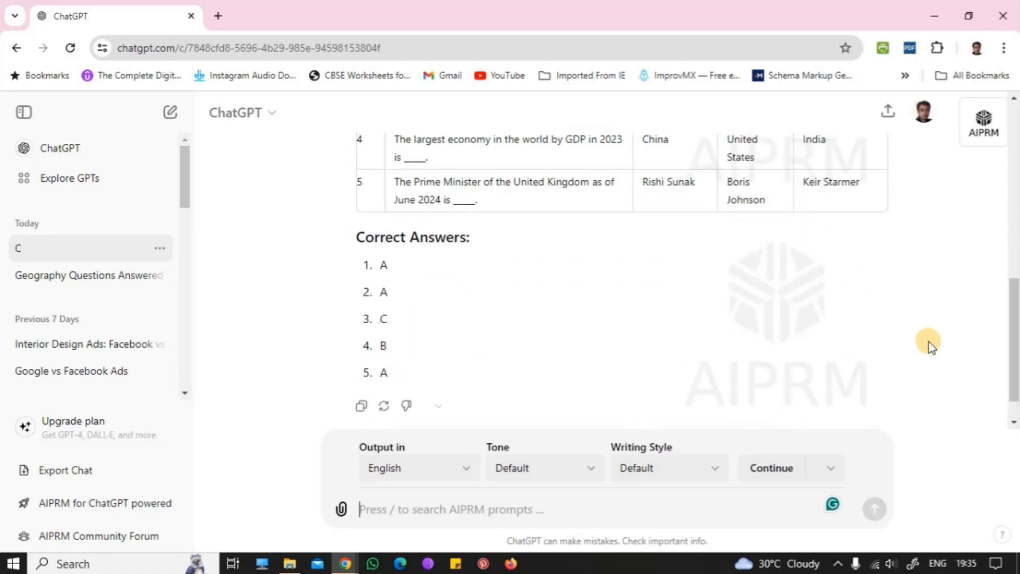
- Read the generated question table in ChatGPT and switch back to the elements library of the Canva quiz design
{"action": "left_click_drag", "start_coordinate": [1013, 344], "coordinate": [1015, 280]}
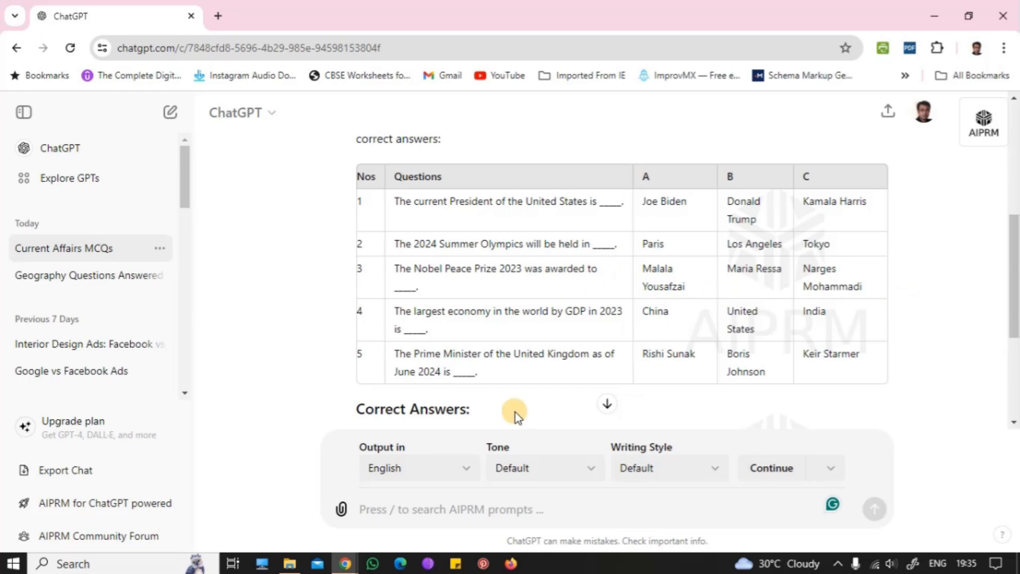
{"action": "mouse_move", "coordinate": [344, 568]}
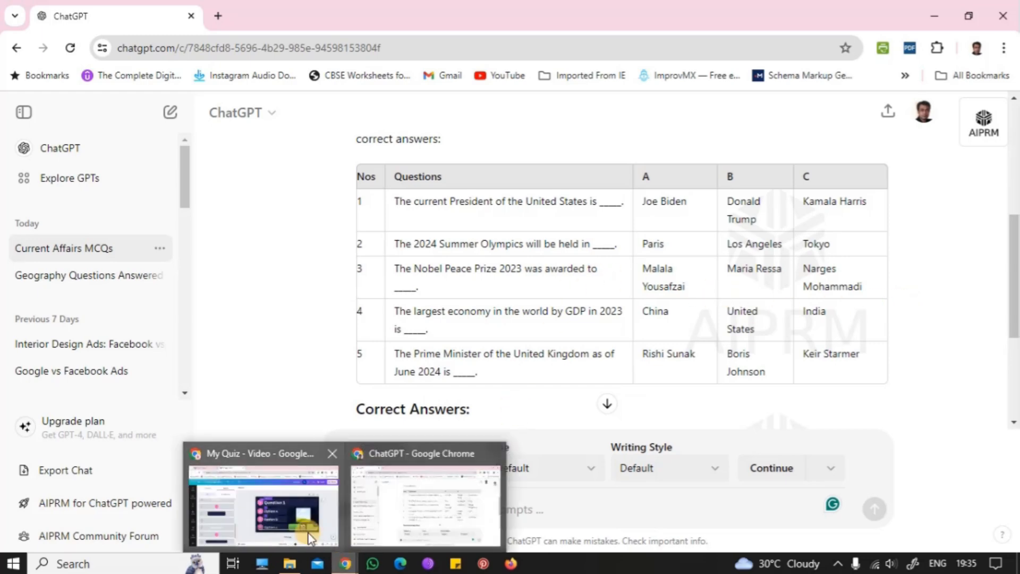
{"action": "left_click", "coordinate": [294, 505]}
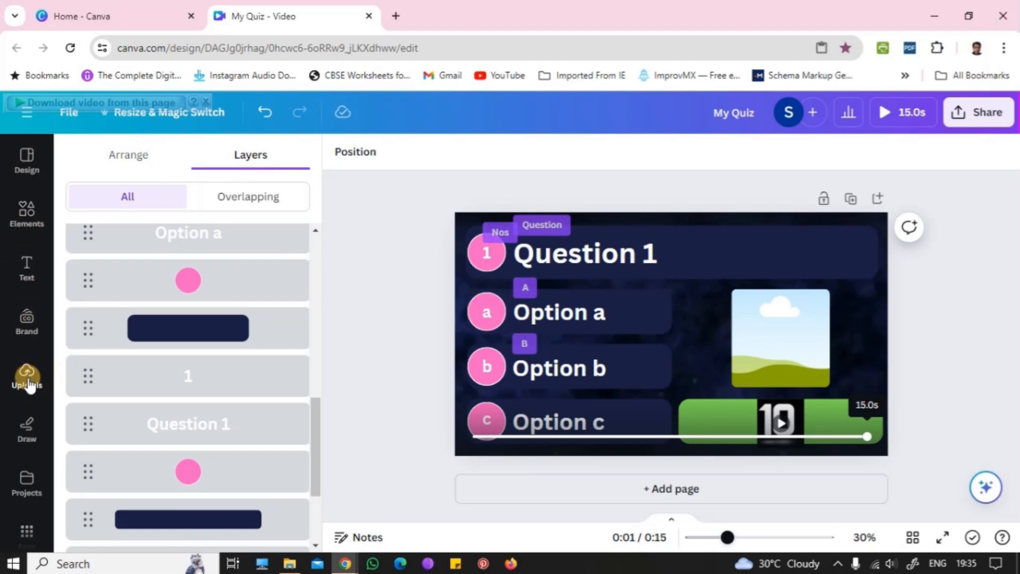
{"action": "left_click", "coordinate": [24, 210]}
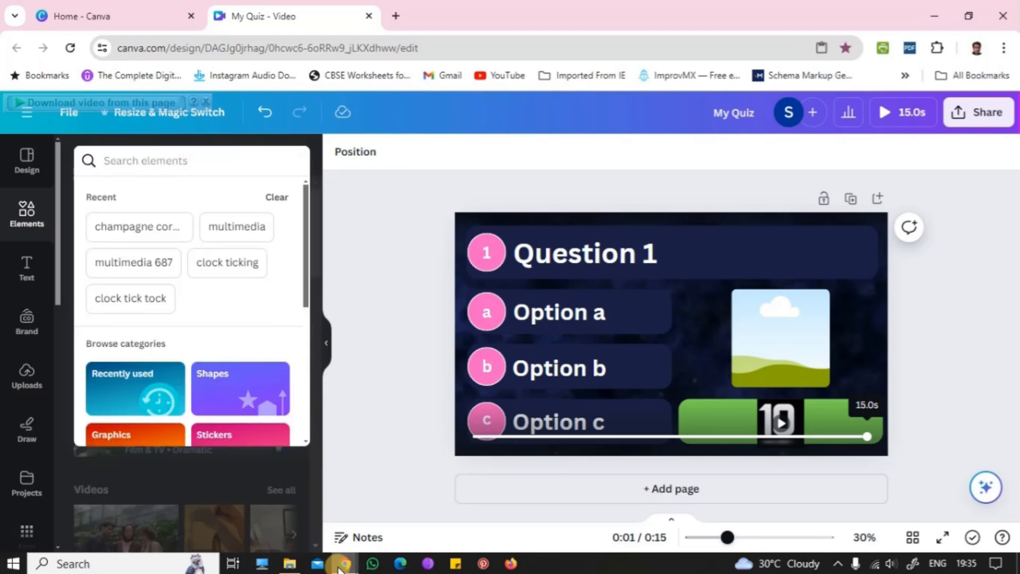
{"action": "mouse_move", "coordinate": [343, 566]}
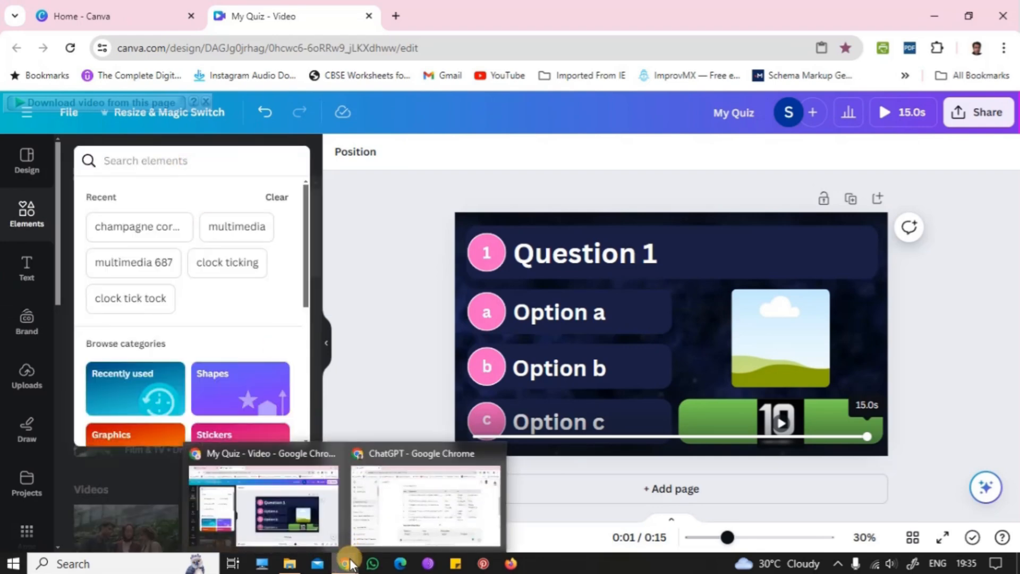
{"action": "left_click", "coordinate": [367, 534]}
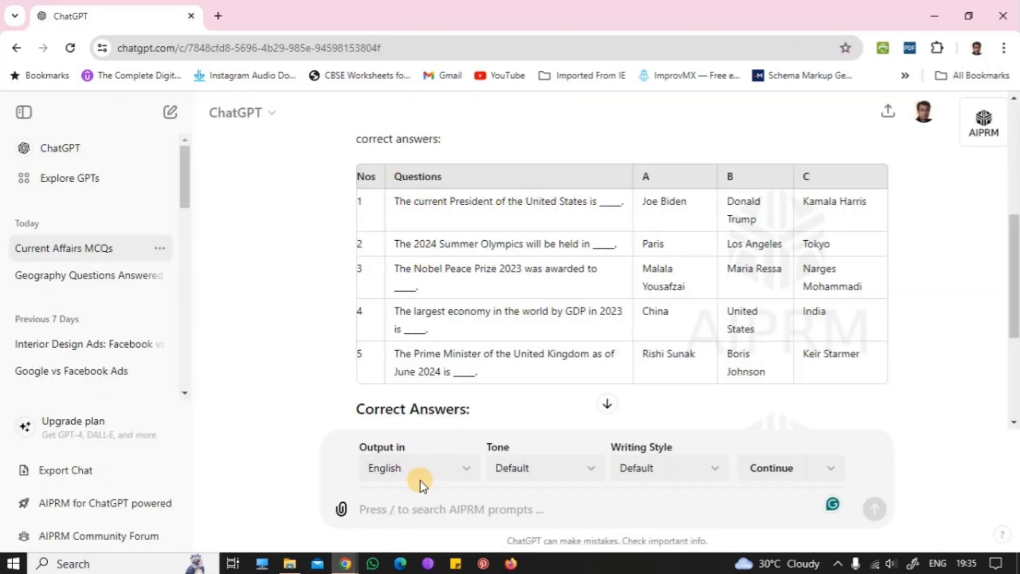
{"action": "mouse_move", "coordinate": [343, 566]}
{"action": "left_click", "coordinate": [266, 505]}
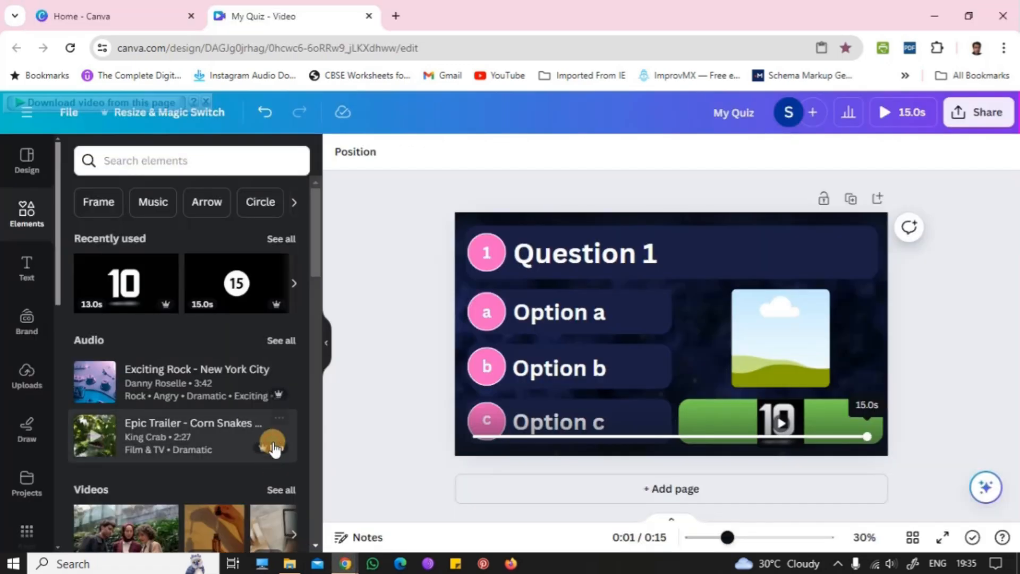
- Search the elements library for usa and limit the results to photos
{"action": "left_click", "coordinate": [182, 161]}
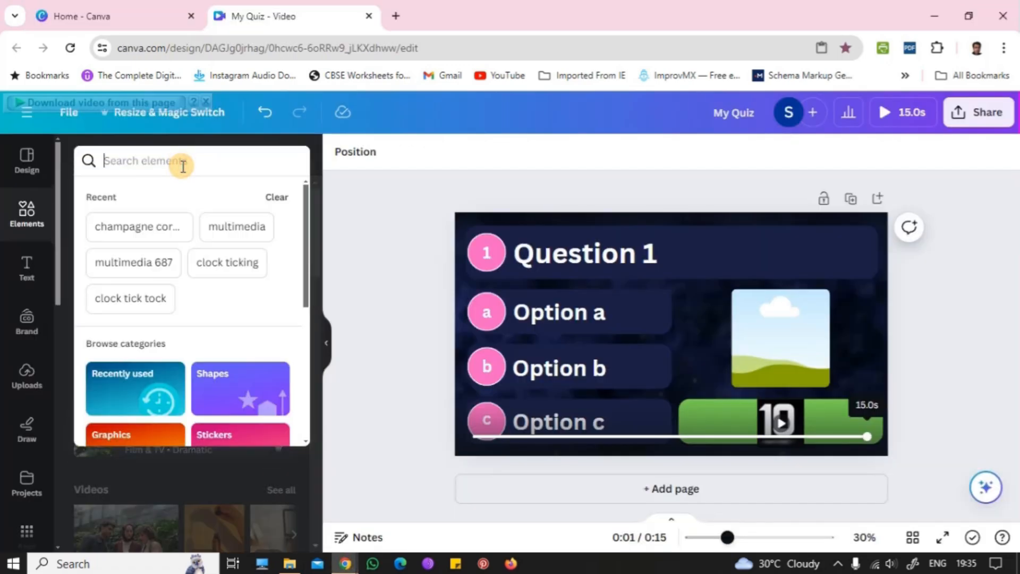
{"action": "type", "text": "usa"}
{"action": "key", "text": "Return"}
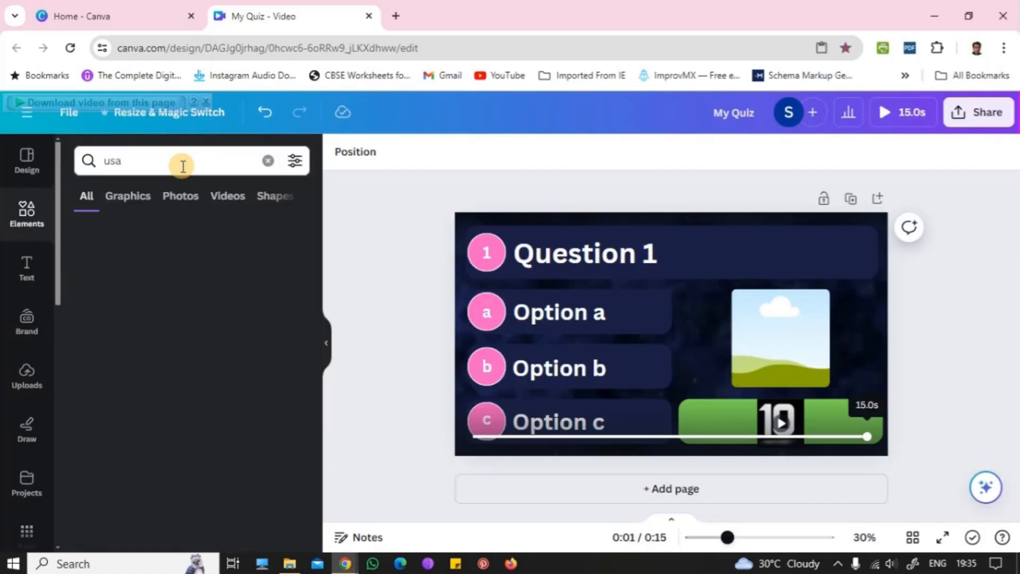
{"action": "left_click", "coordinate": [191, 201]}
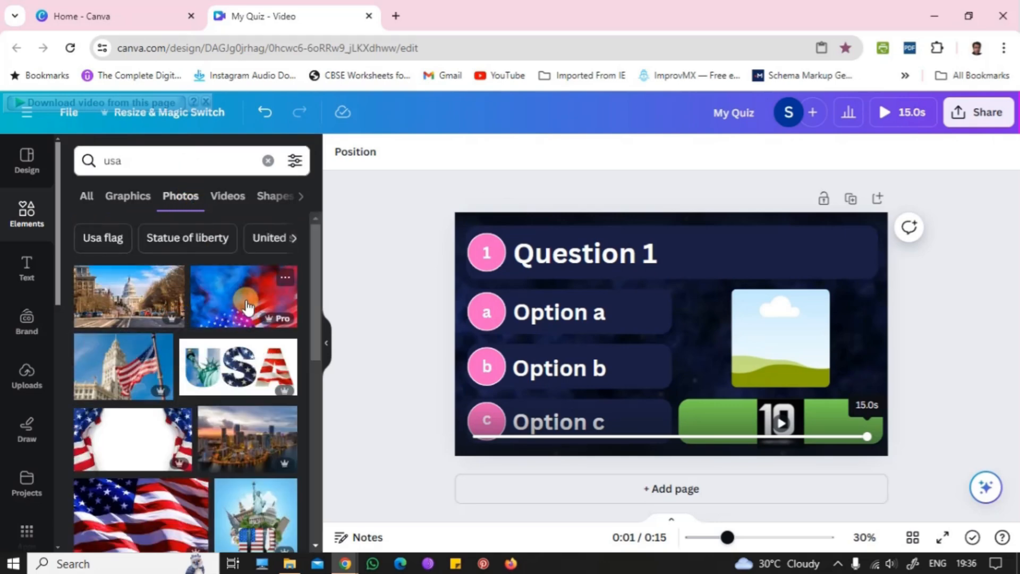
- Add the USA Flag with Red and Blue Smoke photo to a new folder named My Quiz
{"action": "left_click", "coordinate": [285, 277]}
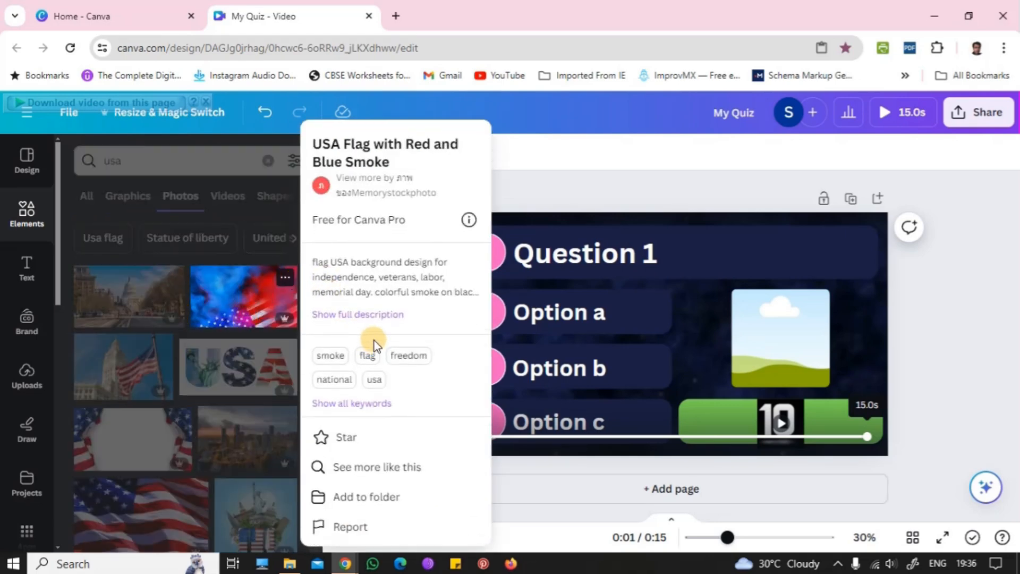
{"action": "left_click", "coordinate": [371, 495]}
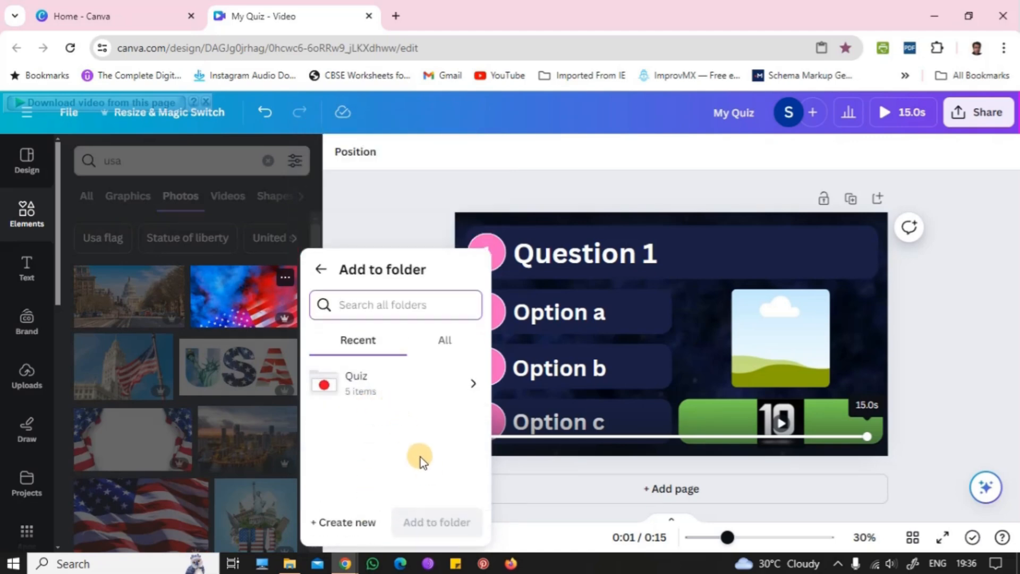
{"action": "left_click", "coordinate": [363, 523]}
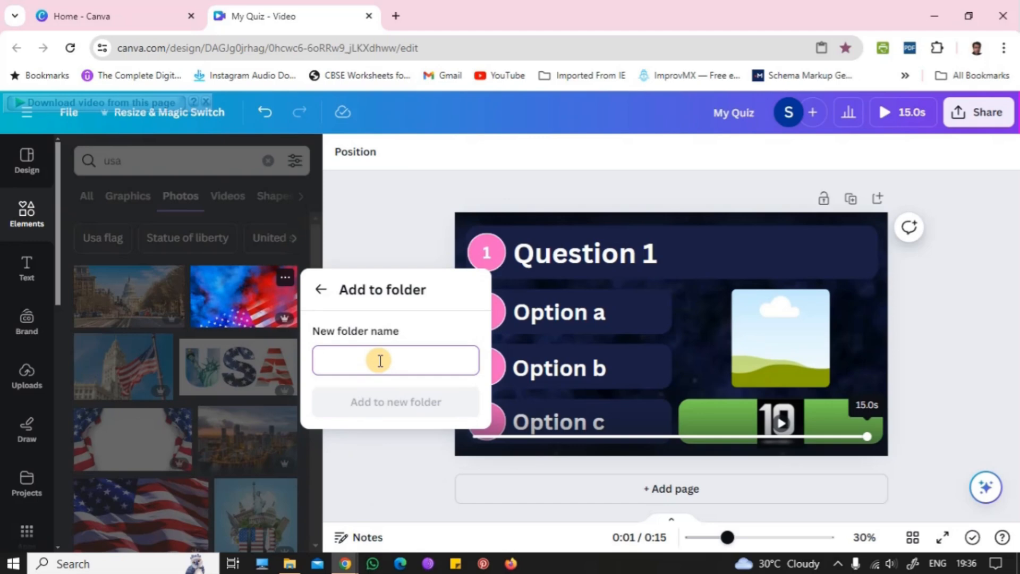
{"action": "type", "text": "My Quiz"}
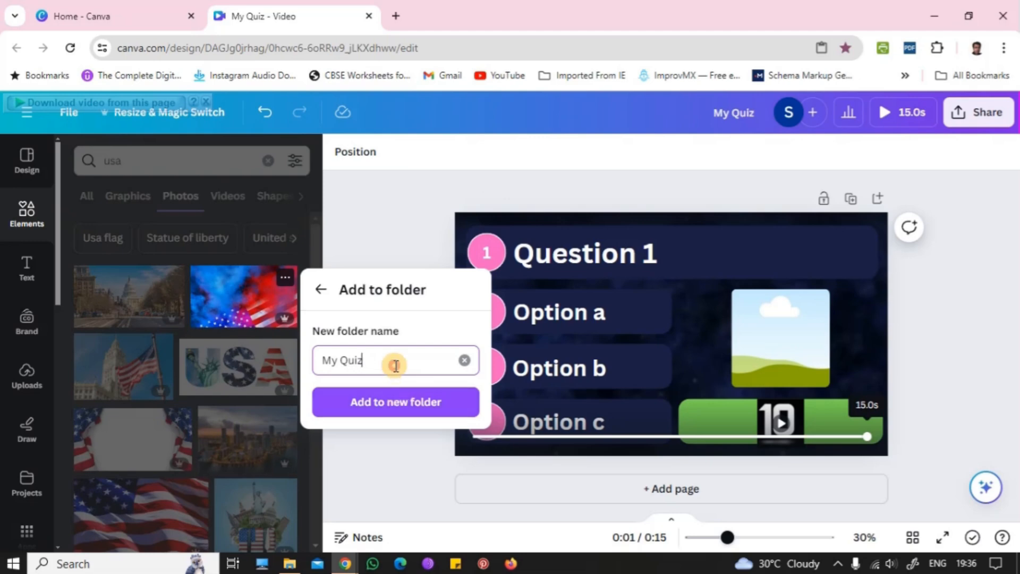
{"action": "left_click", "coordinate": [392, 402]}
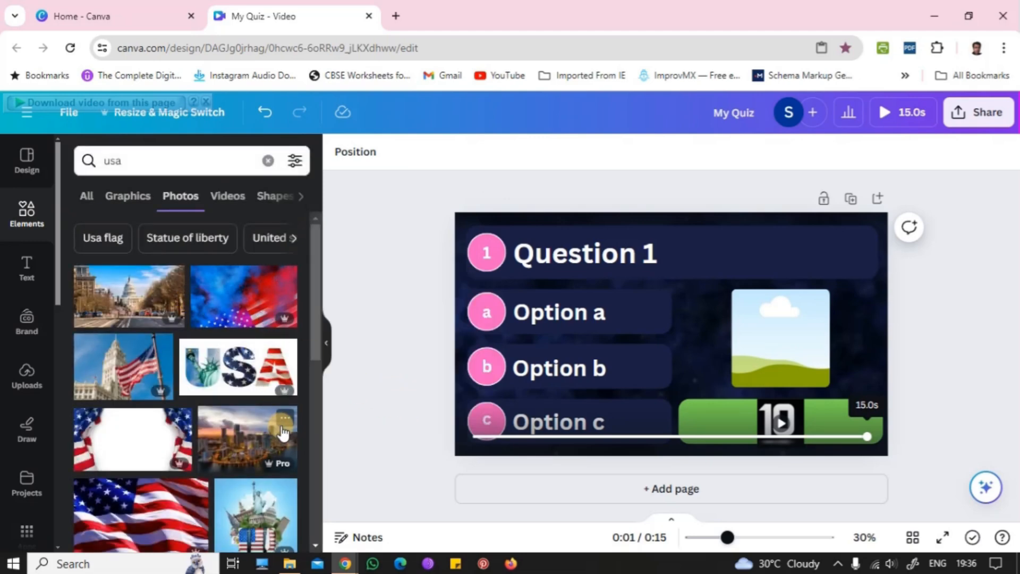
- Check the second question in the ChatGPT table, switch back to the Canva quiz design and search its elements for olympics
{"action": "mouse_move", "coordinate": [347, 564]}
{"action": "left_click", "coordinate": [401, 499]}
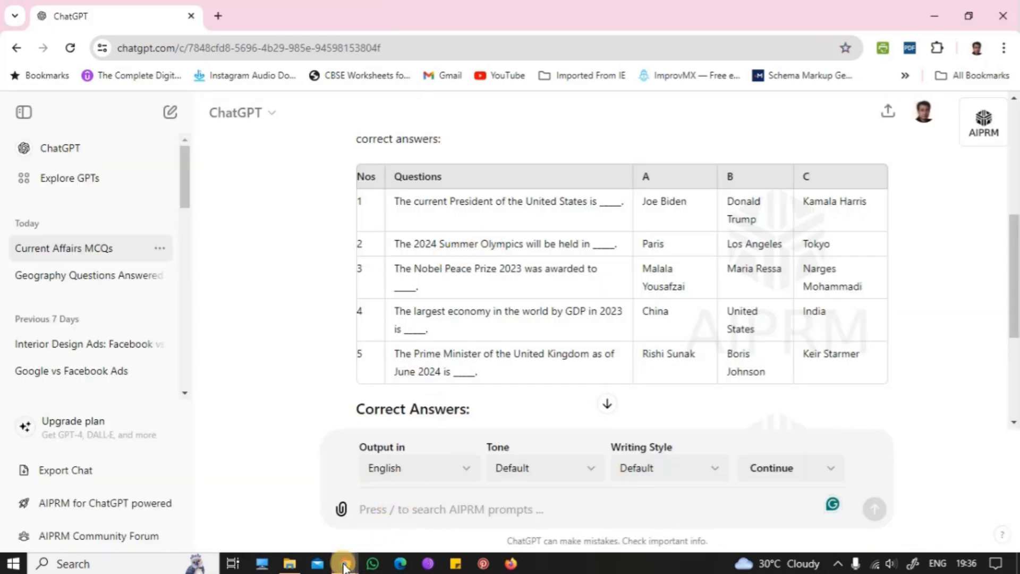
{"action": "mouse_move", "coordinate": [345, 562]}
{"action": "left_click", "coordinate": [264, 500]}
{"action": "left_click", "coordinate": [178, 160]}
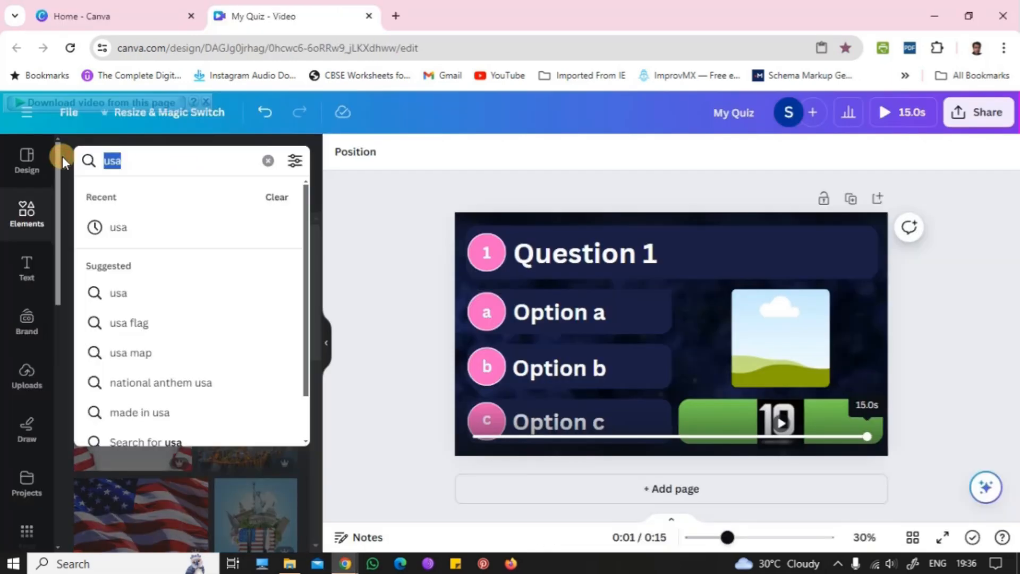
{"action": "type", "text": "oly"}
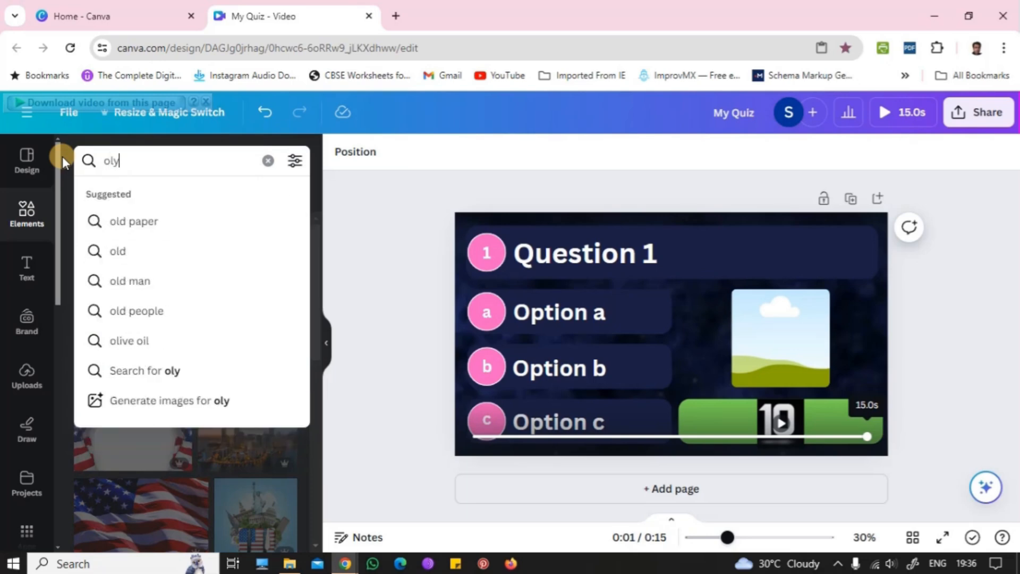
{"action": "type", "text": "mpics"}
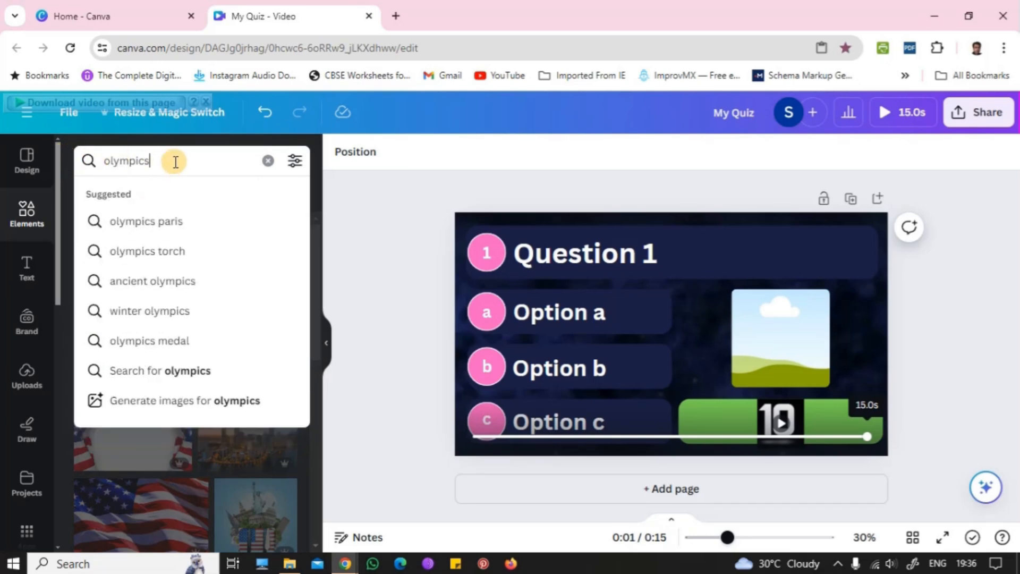
{"action": "key", "text": "Return"}
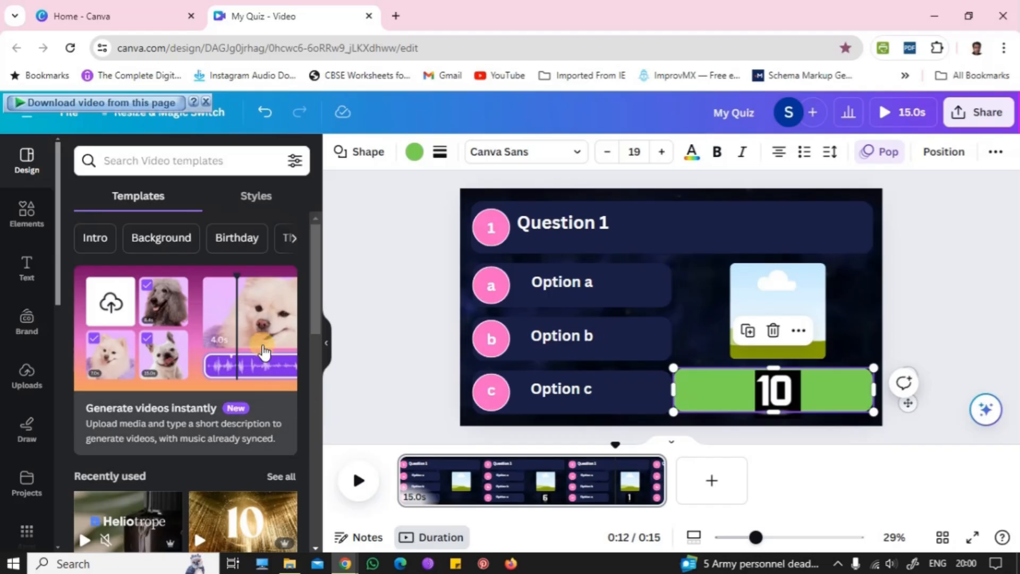
- Open the app for creating pages in bulk, start manual data entry and clear the default table
{"action": "scroll", "coordinate": [36, 506], "scroll_direction": "down", "scroll_amount": 2}
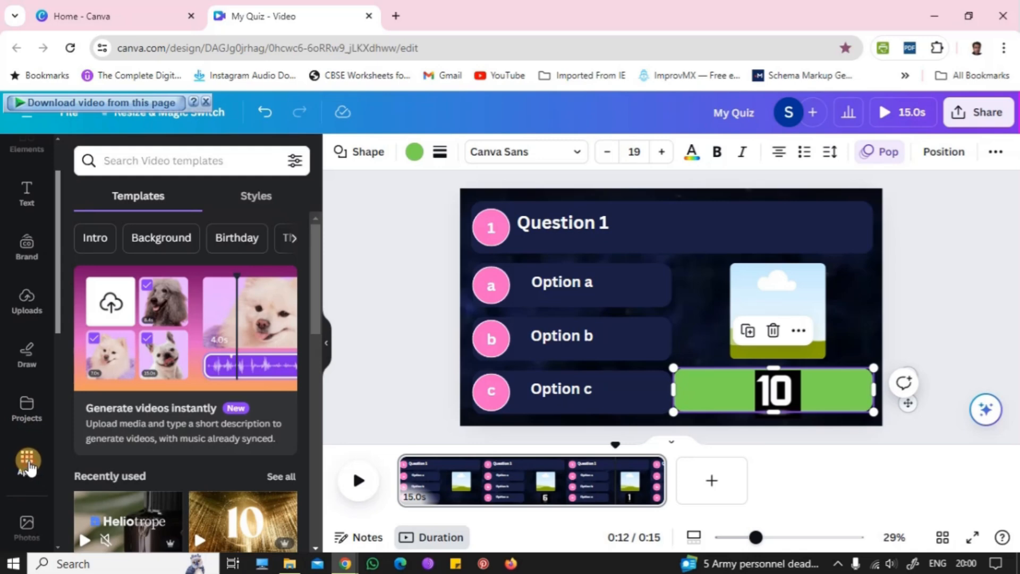
{"action": "left_click", "coordinate": [28, 466]}
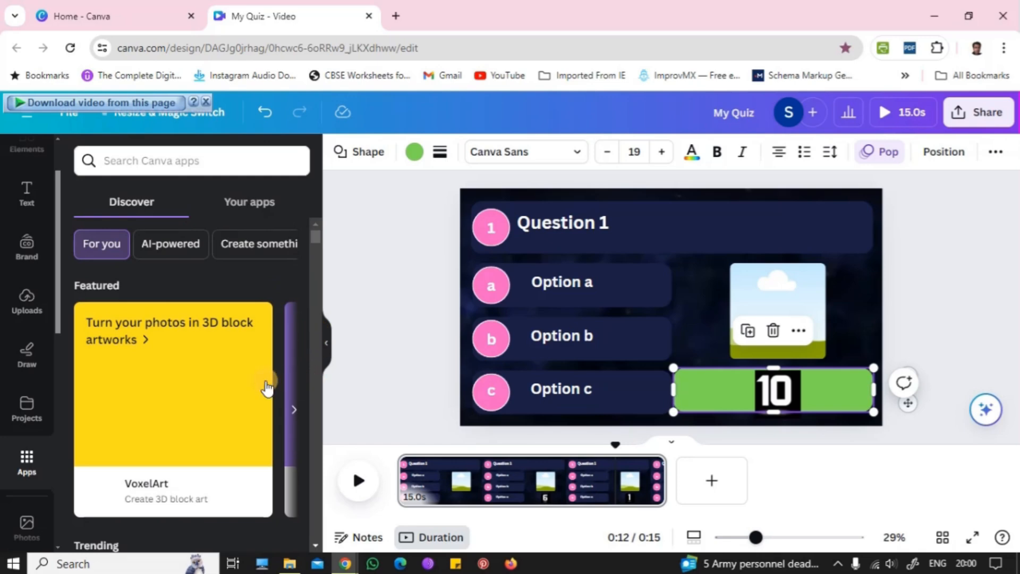
{"action": "left_click", "coordinate": [269, 396]}
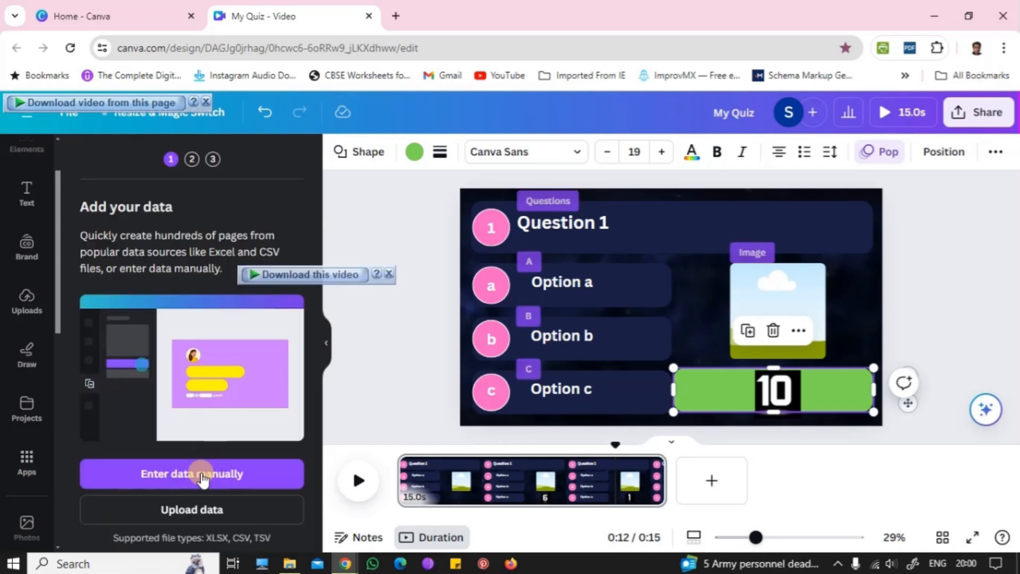
{"action": "left_click", "coordinate": [201, 477]}
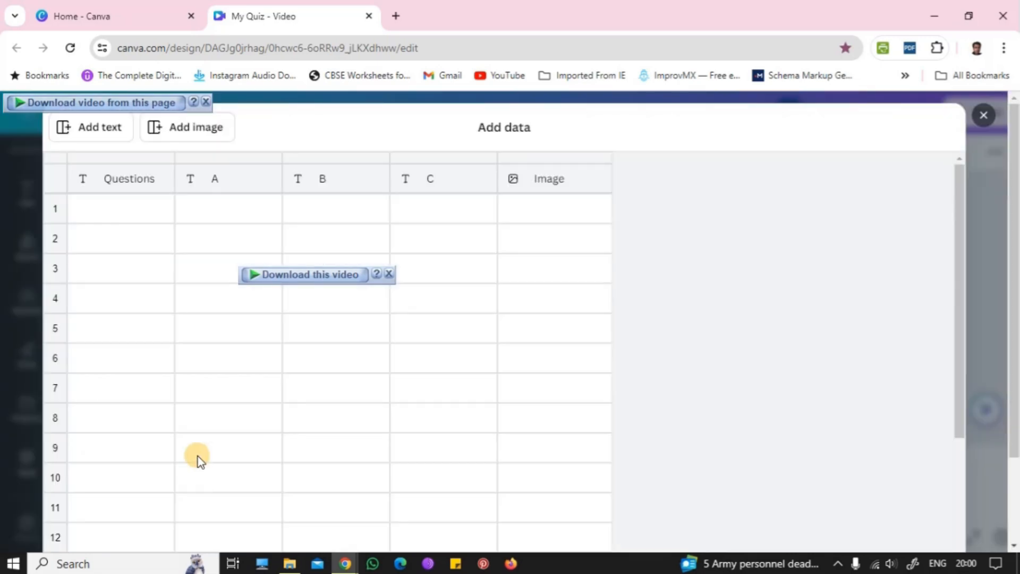
{"action": "scroll", "coordinate": [322, 389], "scroll_direction": "down", "scroll_amount": 4}
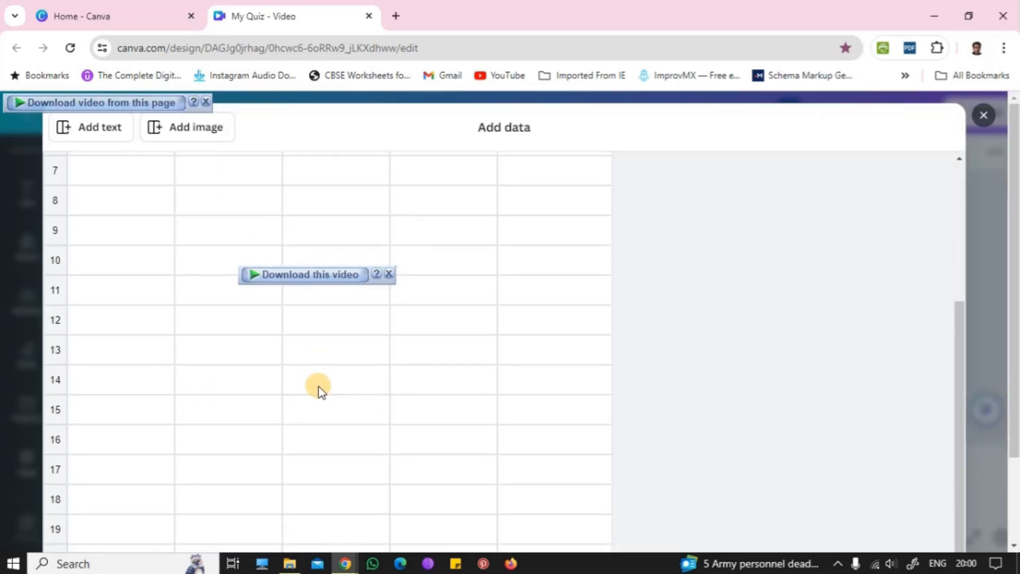
{"action": "scroll", "coordinate": [377, 426], "scroll_direction": "down", "scroll_amount": 2}
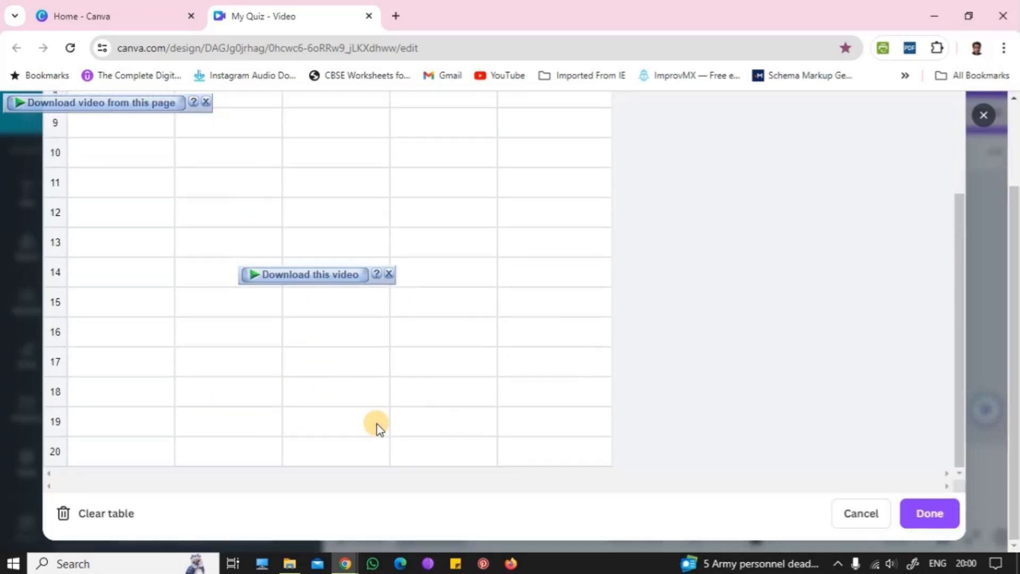
{"action": "left_click", "coordinate": [107, 515]}
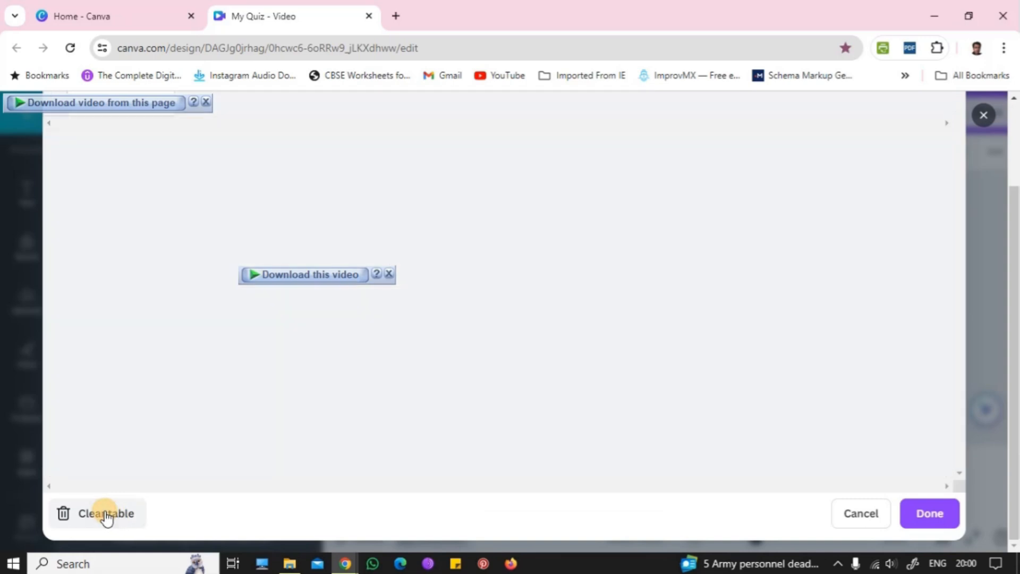
- Copy the whole question table with its headers from ChatGPT and paste it into the empty data table in Canva from the first header cell
{"action": "left_click", "coordinate": [346, 563]}
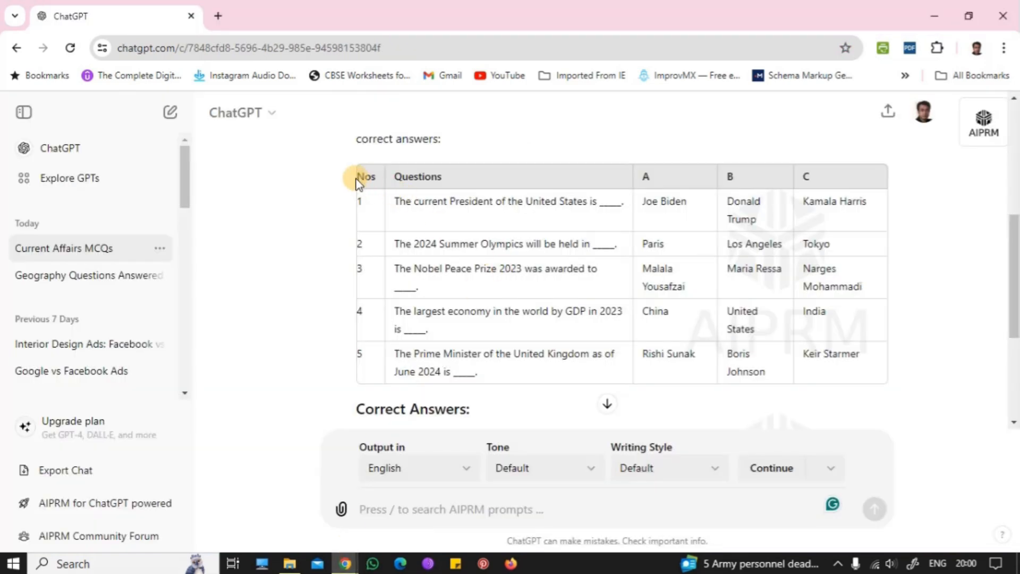
{"action": "left_click_drag", "start_coordinate": [360, 175], "coordinate": [842, 381]}
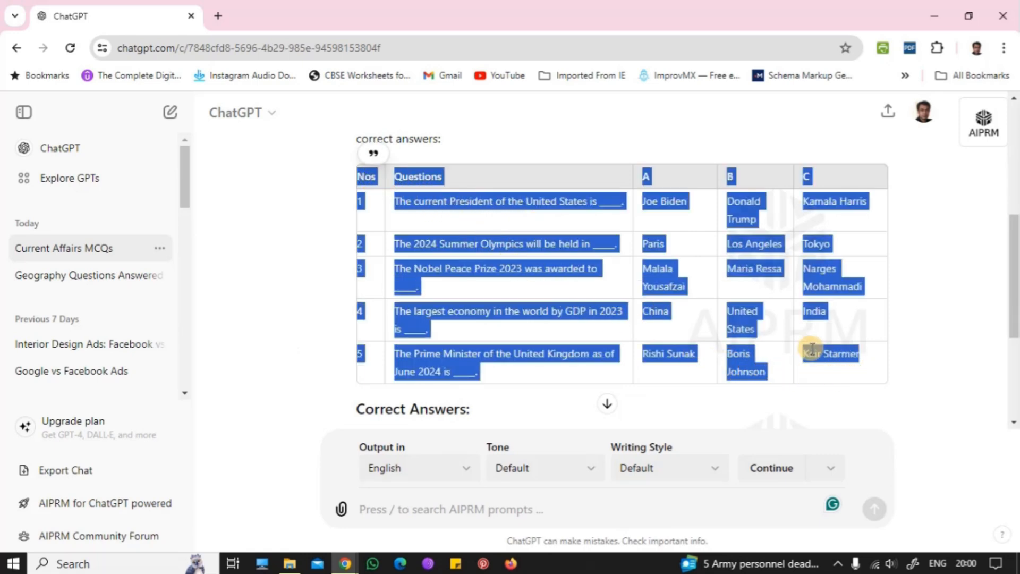
{"action": "right_click", "coordinate": [658, 311]}
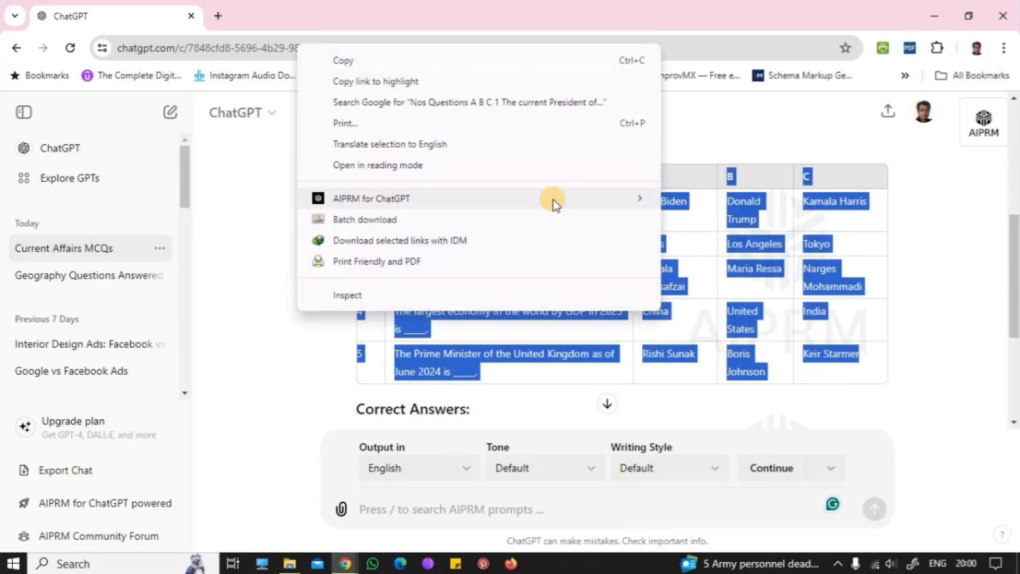
{"action": "left_click", "coordinate": [392, 61]}
{"action": "left_click", "coordinate": [345, 563]}
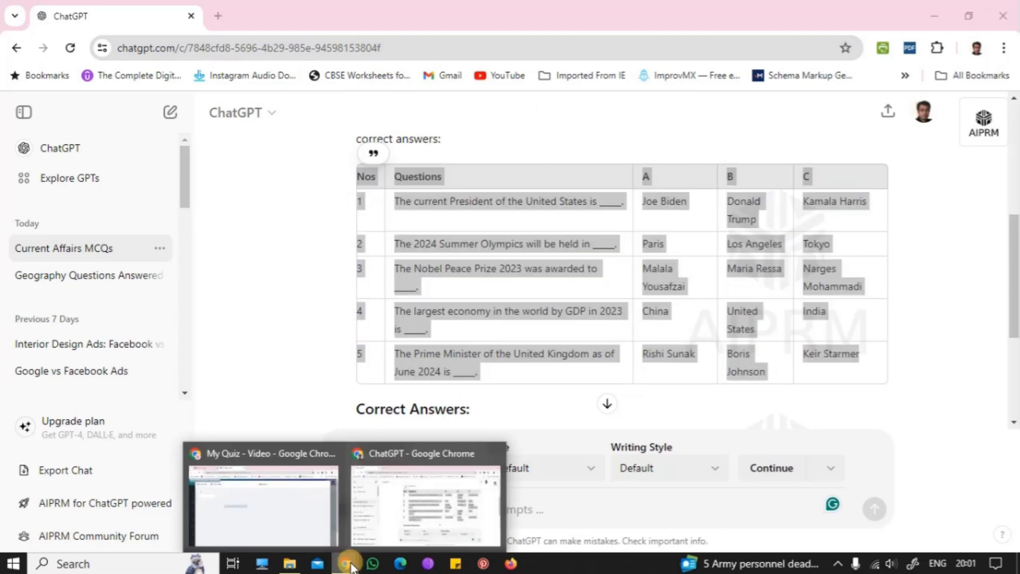
{"action": "left_click", "coordinate": [302, 512]}
{"action": "right_click", "coordinate": [123, 180]}
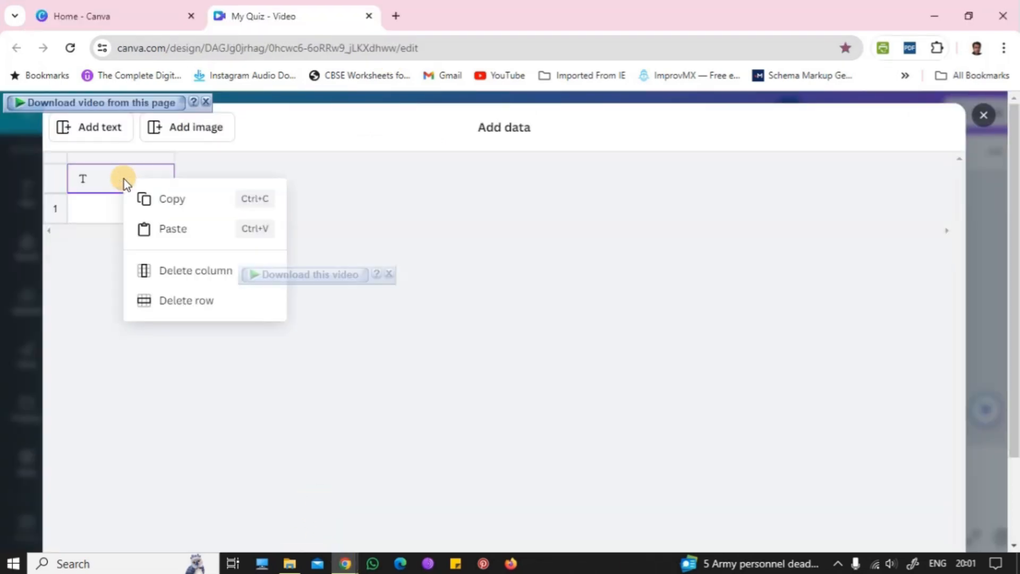
{"action": "left_click", "coordinate": [165, 228]}
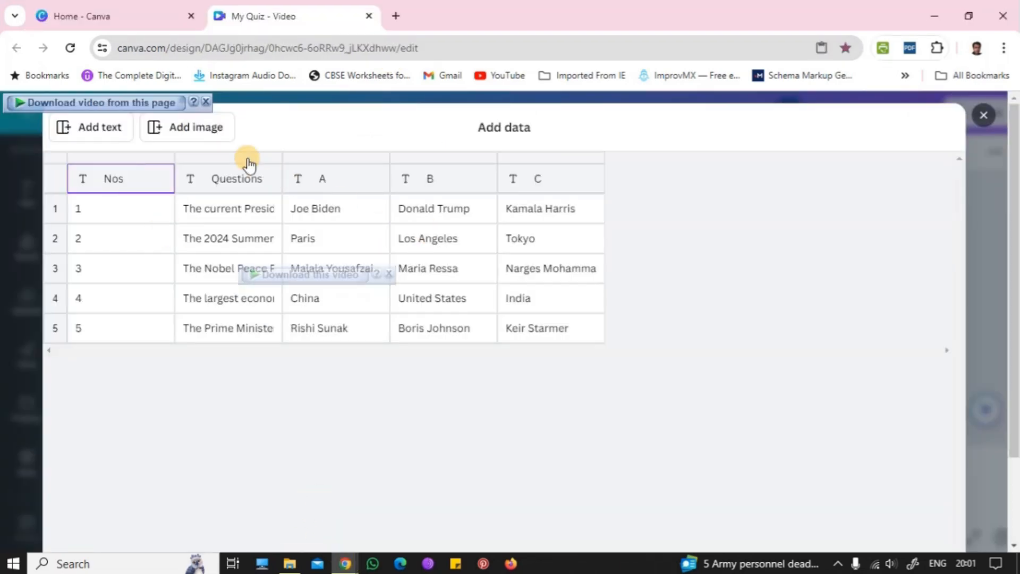
- Add an image column to the data table and assign the USA Flag with Red and Blue Smoke picture from the My Quiz folder to row 1
{"action": "left_click", "coordinate": [195, 129]}
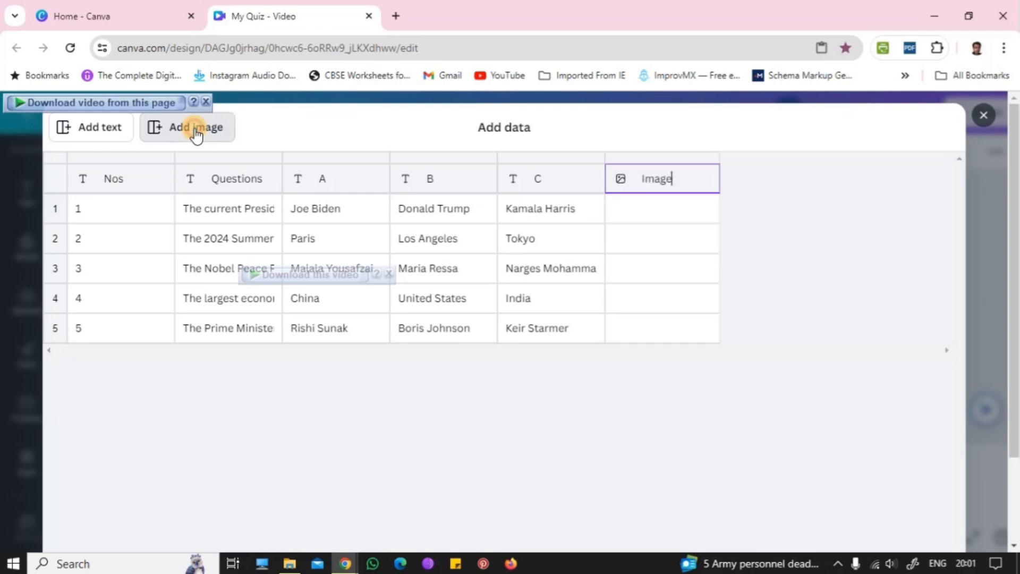
{"action": "left_click", "coordinate": [664, 217]}
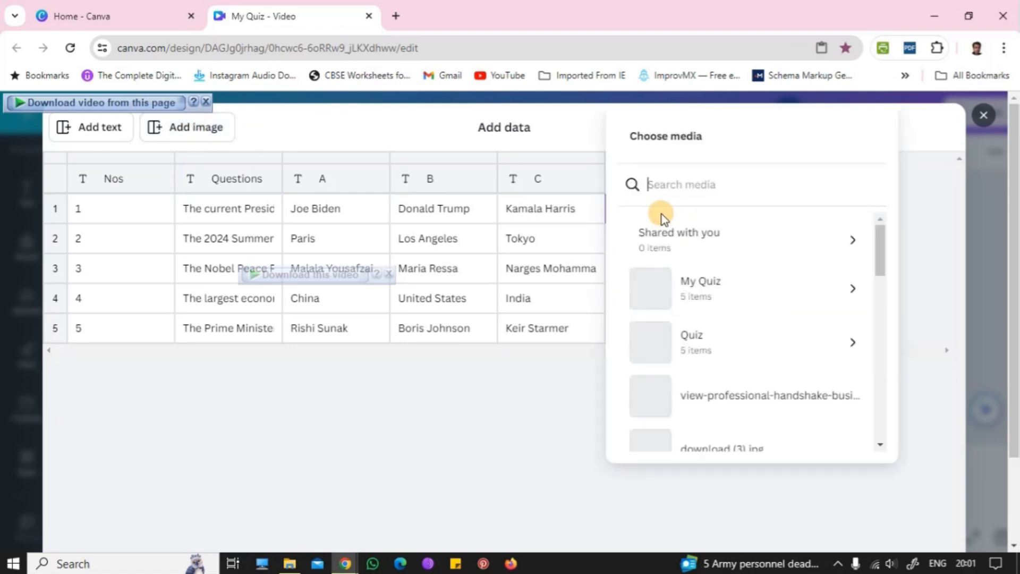
{"action": "left_click", "coordinate": [724, 293]}
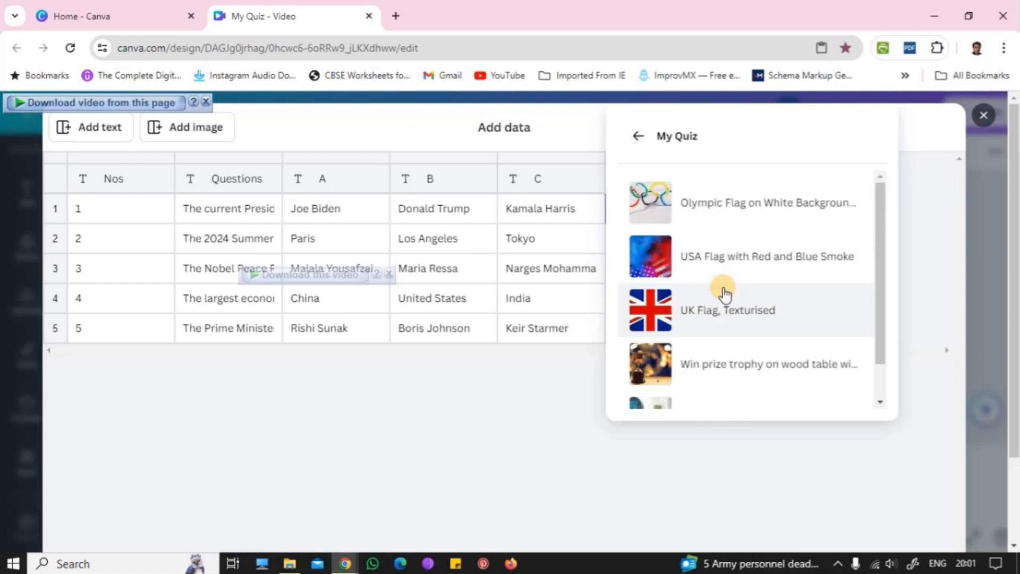
{"action": "left_click", "coordinate": [729, 261]}
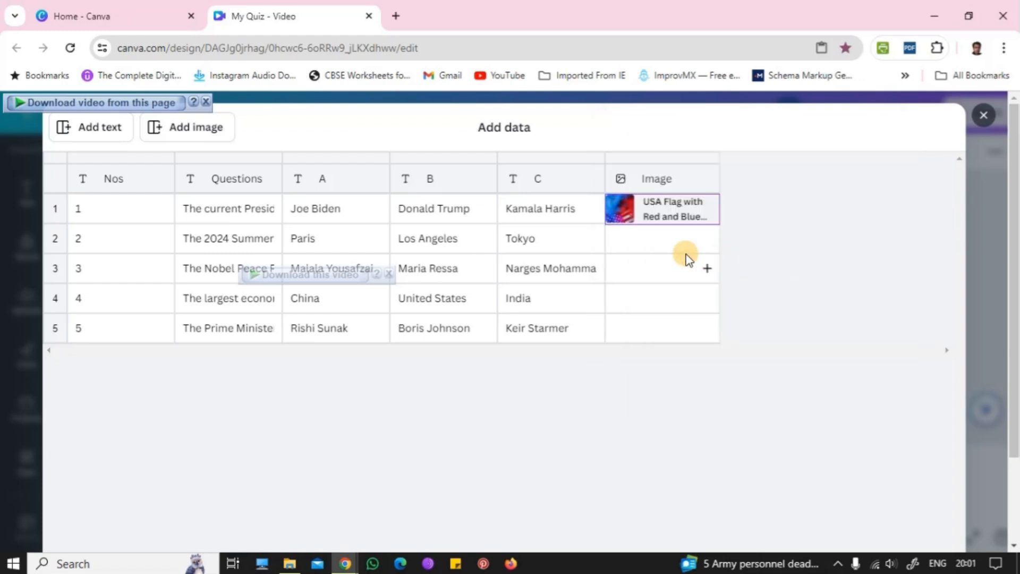
- Assign the Olympic flag, prize trophy and finance economy world pictures from the My Quiz folder to rows 2, 3 and 4 respectively
{"action": "left_click", "coordinate": [645, 243]}
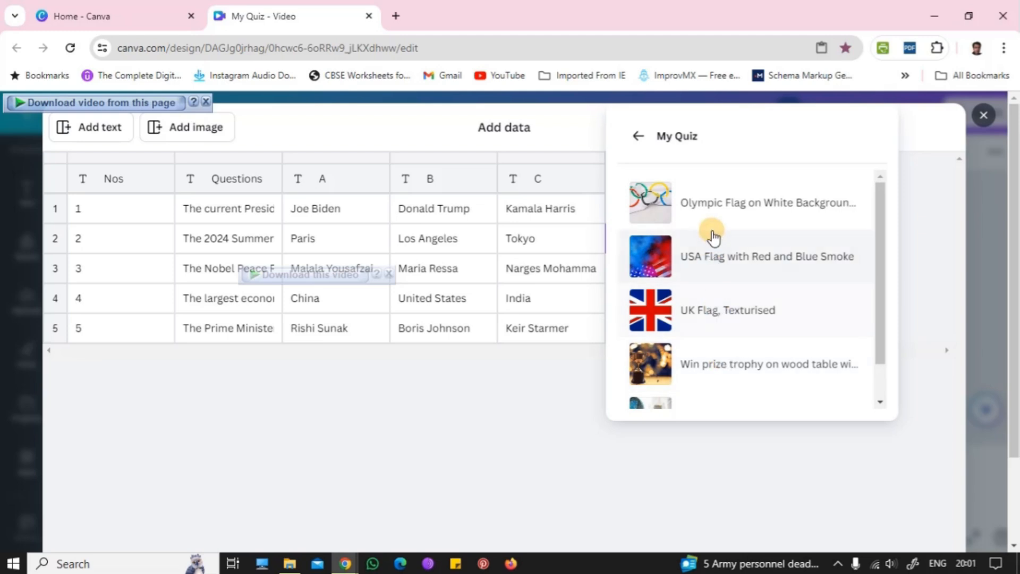
{"action": "left_click", "coordinate": [719, 206]}
{"action": "left_click", "coordinate": [652, 273]}
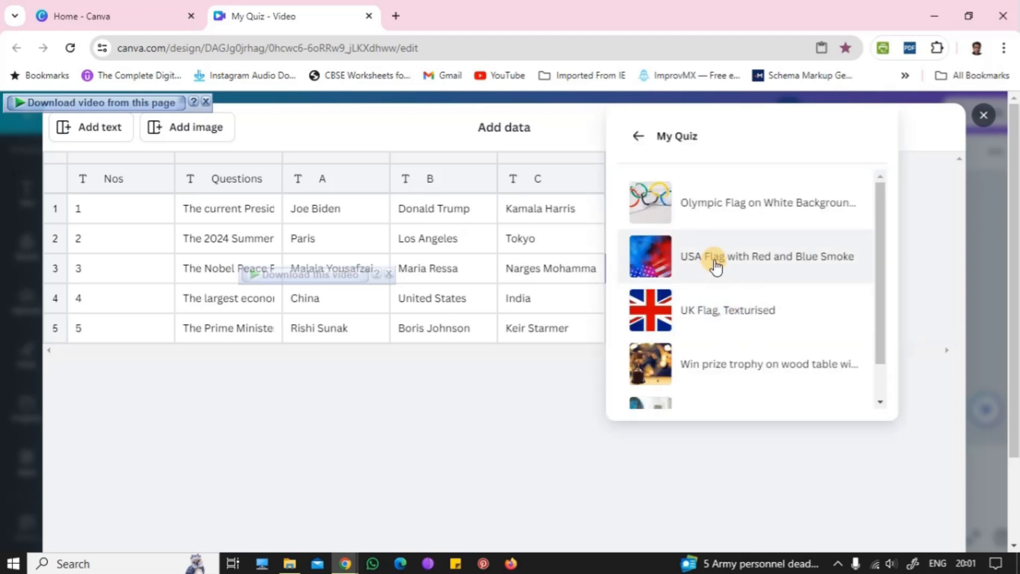
{"action": "left_click", "coordinate": [725, 364]}
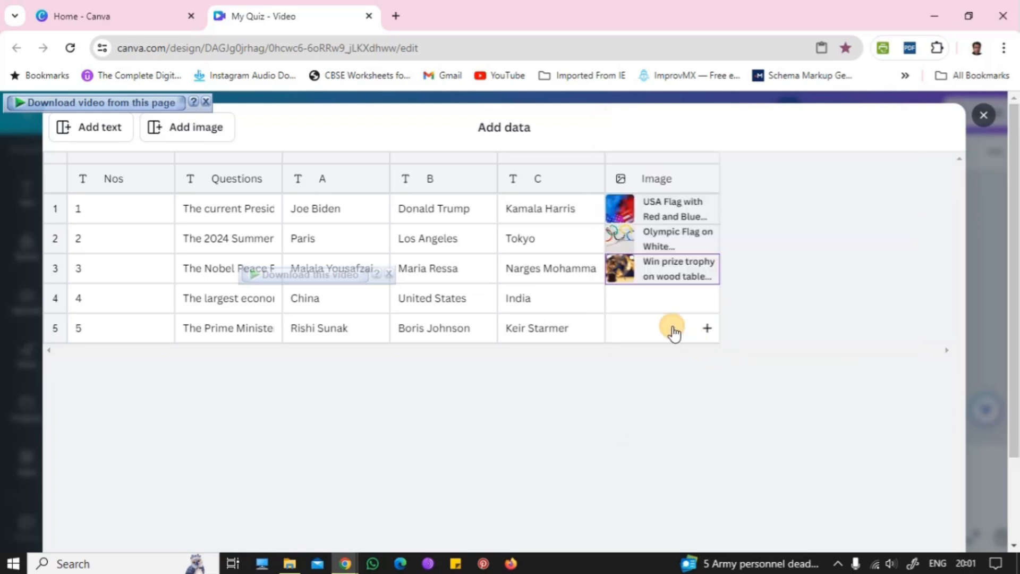
{"action": "left_click", "coordinate": [652, 306]}
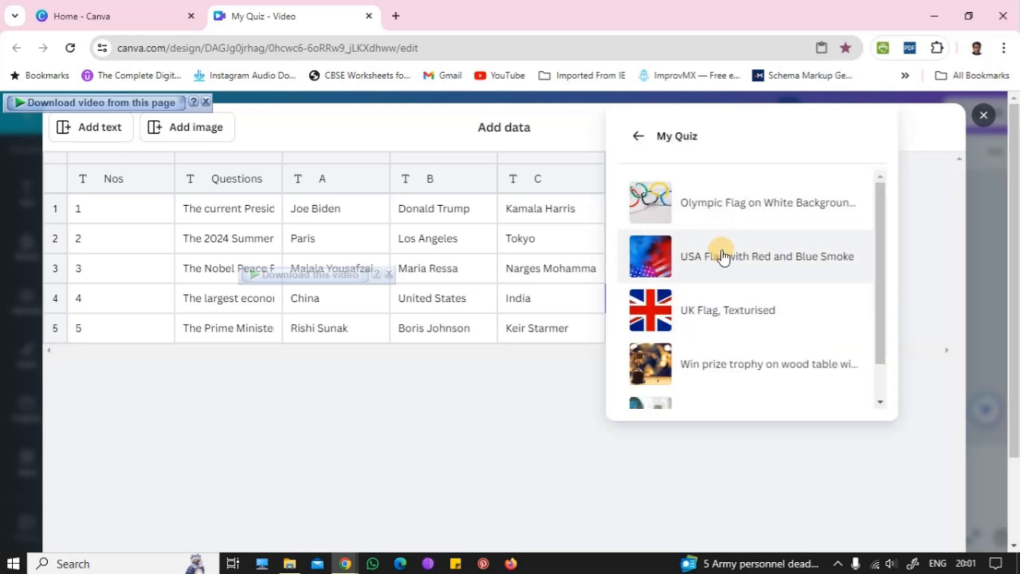
{"action": "scroll", "coordinate": [724, 385], "scroll_direction": "down", "scroll_amount": 1}
{"action": "left_click", "coordinate": [722, 377]}
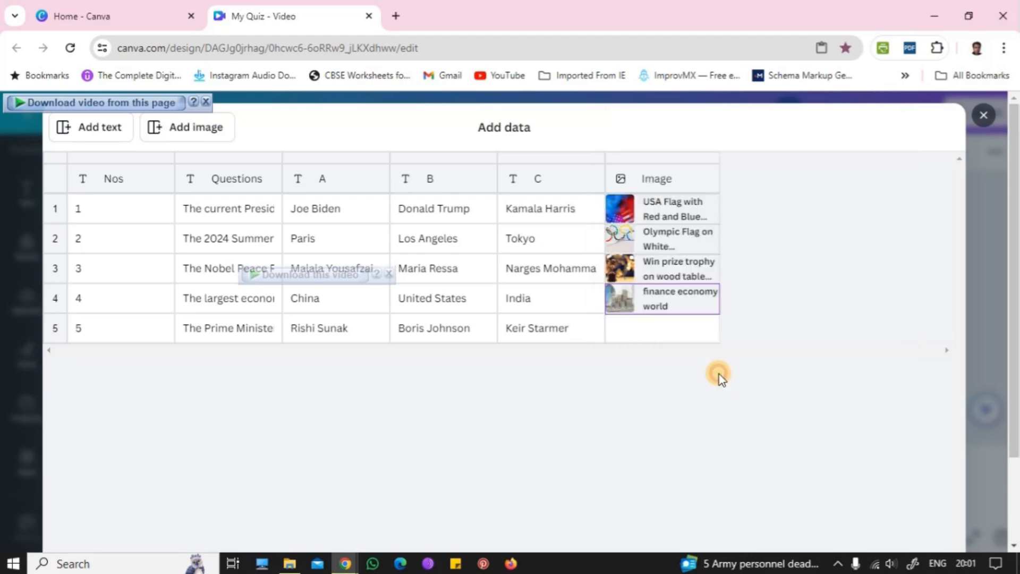
- Assign the UK Flag, Texturised picture from the My Quiz folder to row 5 and finish the data entry
{"action": "left_click", "coordinate": [640, 329]}
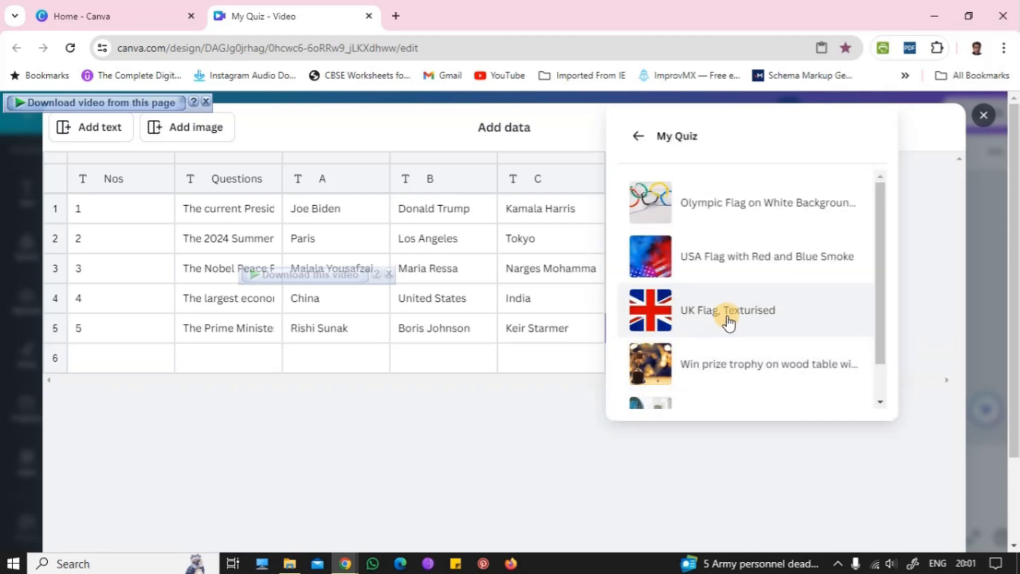
{"action": "left_click", "coordinate": [728, 319]}
{"action": "scroll", "coordinate": [917, 448], "scroll_direction": "down", "scroll_amount": 3}
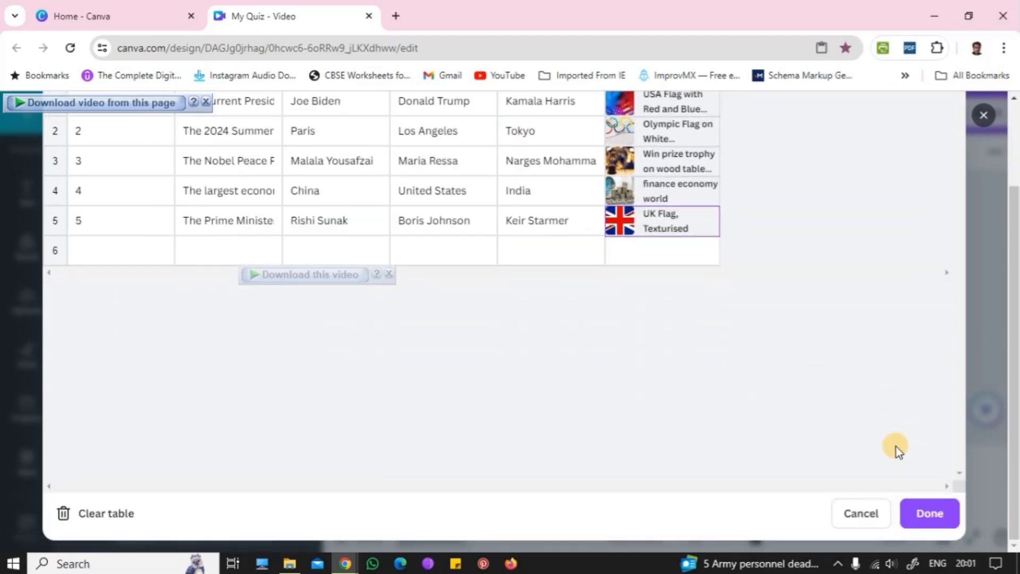
{"action": "left_click", "coordinate": [930, 514]}
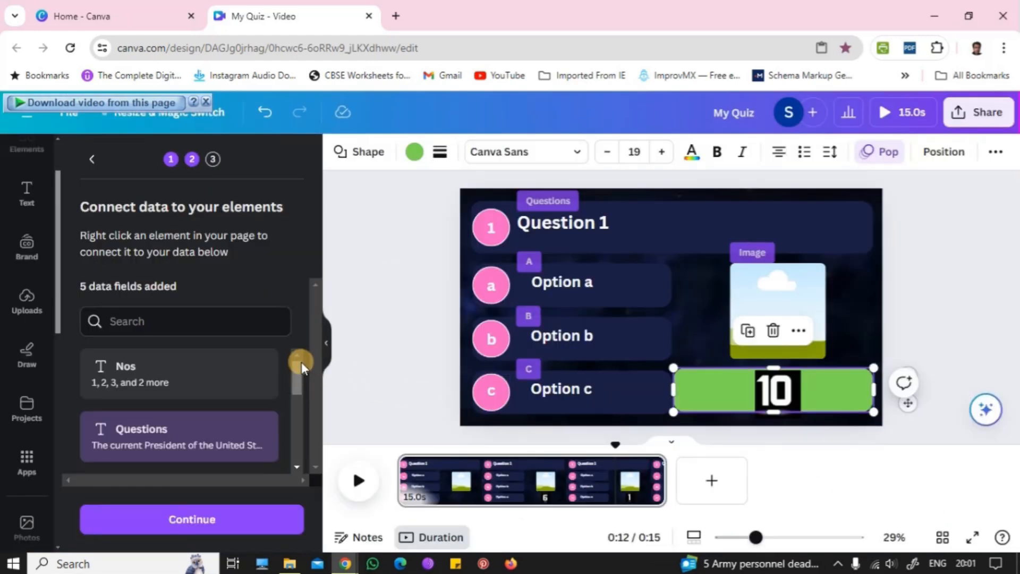
- Connect the Question 1 text on the template page to the Questions data field
{"action": "mouse_move", "coordinate": [296, 371]}
{"action": "left_mouse_down"}
{"action": "mouse_move", "coordinate": [294, 449]}
{"action": "mouse_move", "coordinate": [296, 372]}
{"action": "left_mouse_up"}
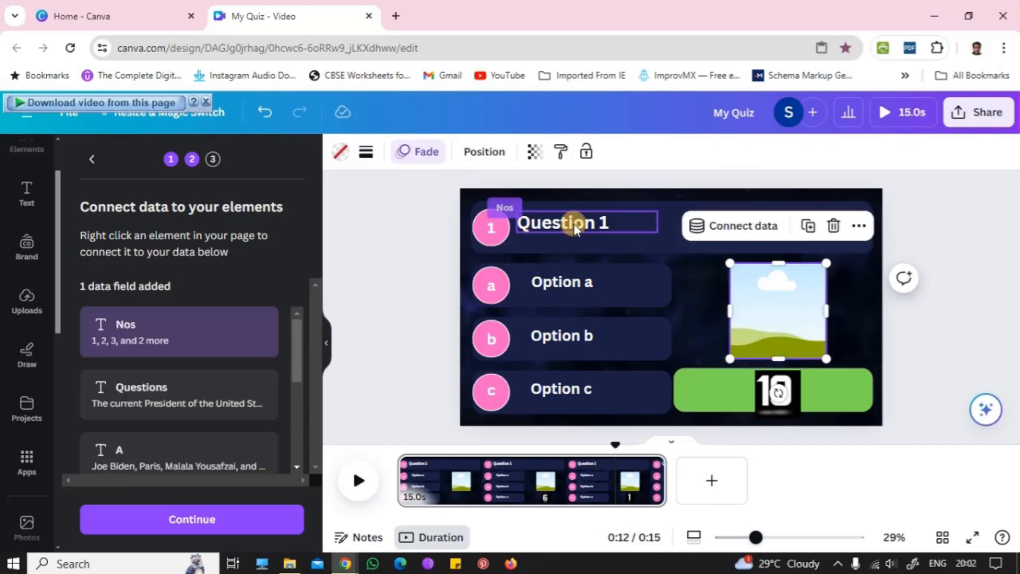
{"action": "left_click", "coordinate": [576, 227]}
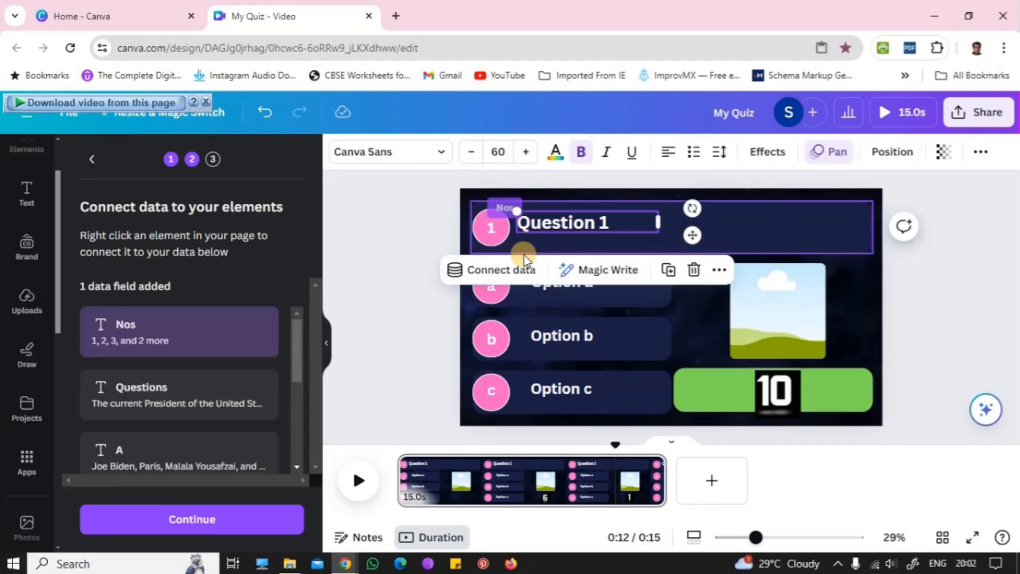
{"action": "left_click", "coordinate": [498, 273]}
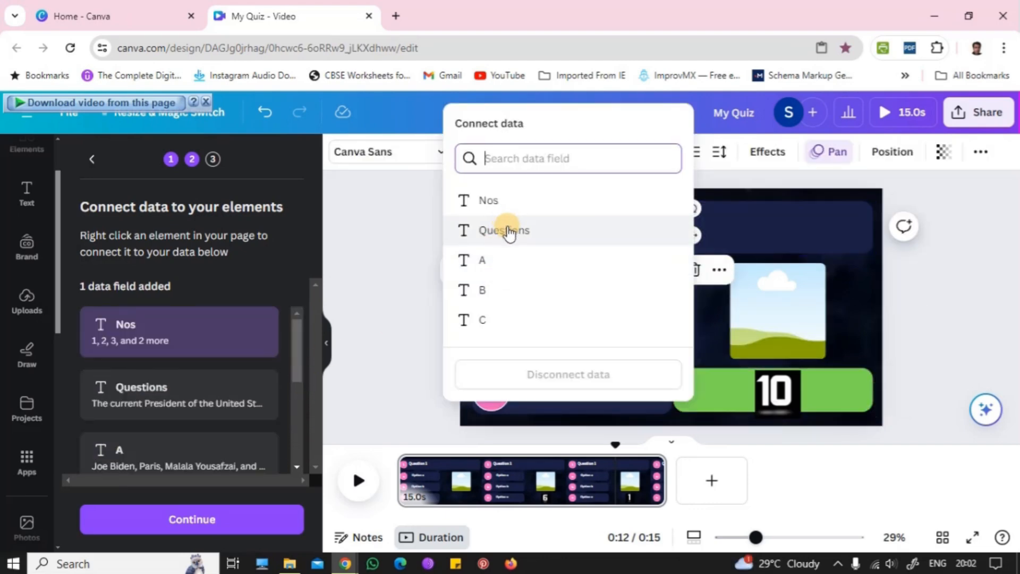
{"action": "left_click", "coordinate": [505, 230]}
- Connect the Option a, Option b and Option c texts to the data fields A, B and C respectively
{"action": "left_click", "coordinate": [566, 287]}
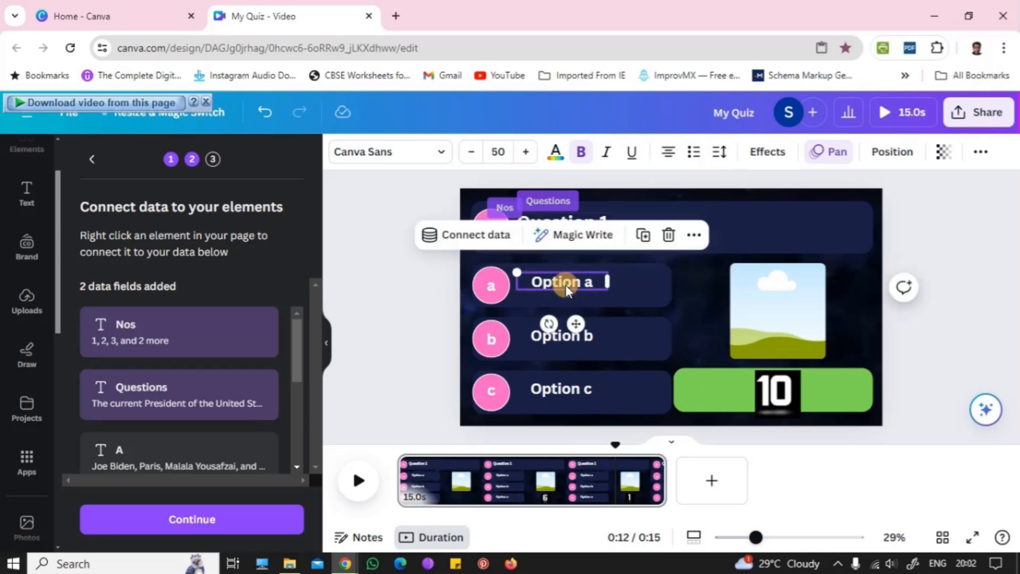
{"action": "left_click", "coordinate": [491, 247]}
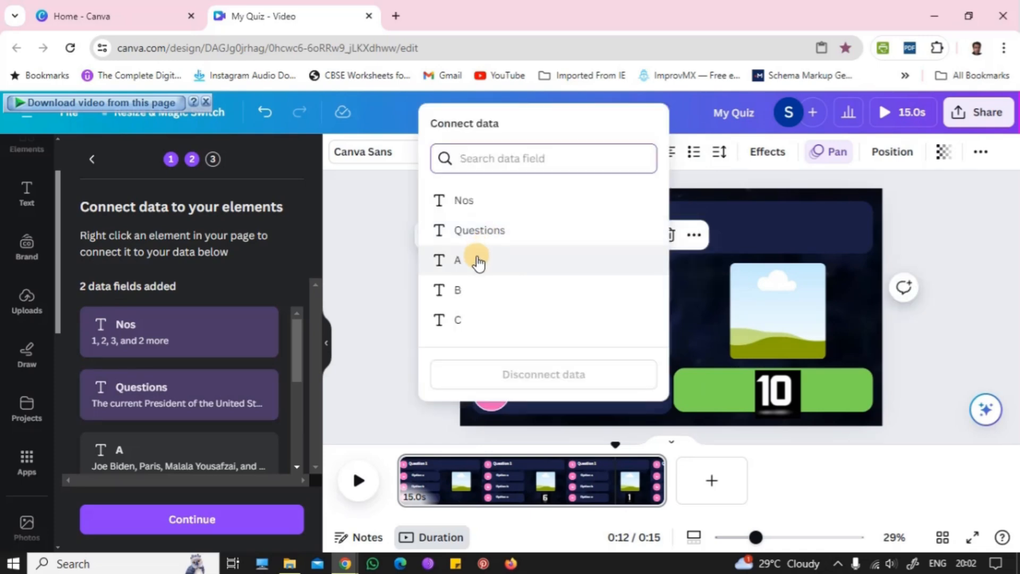
{"action": "left_click", "coordinate": [476, 260]}
{"action": "left_click", "coordinate": [570, 340]}
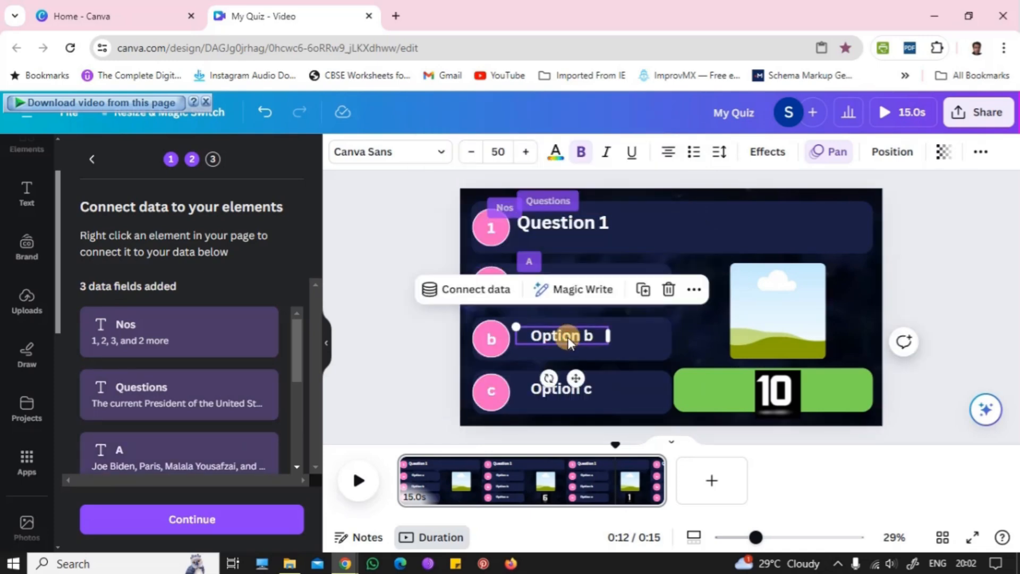
{"action": "left_click", "coordinate": [451, 289]}
{"action": "left_click", "coordinate": [466, 292]}
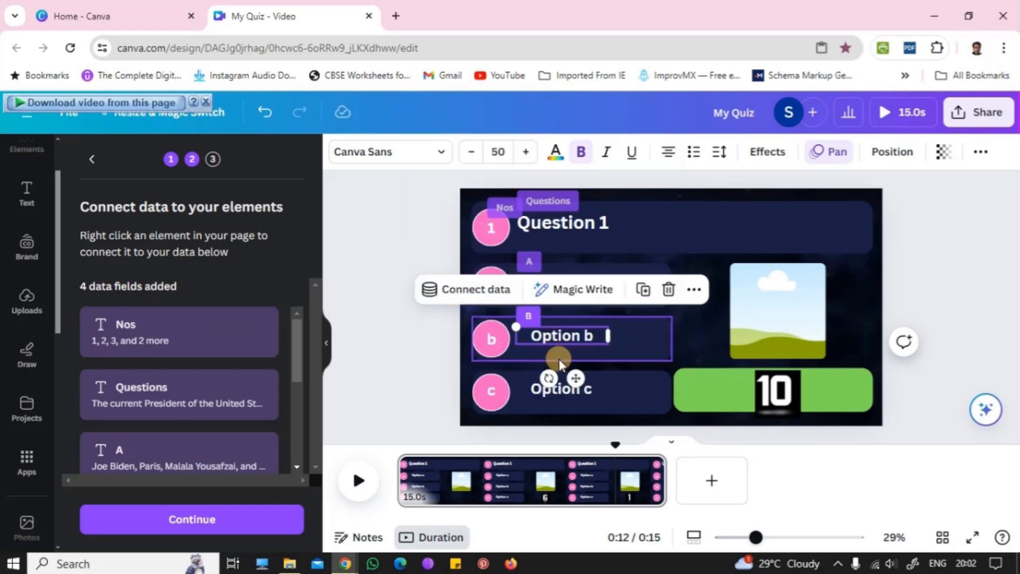
{"action": "left_click", "coordinate": [559, 390]}
{"action": "left_click", "coordinate": [471, 352]}
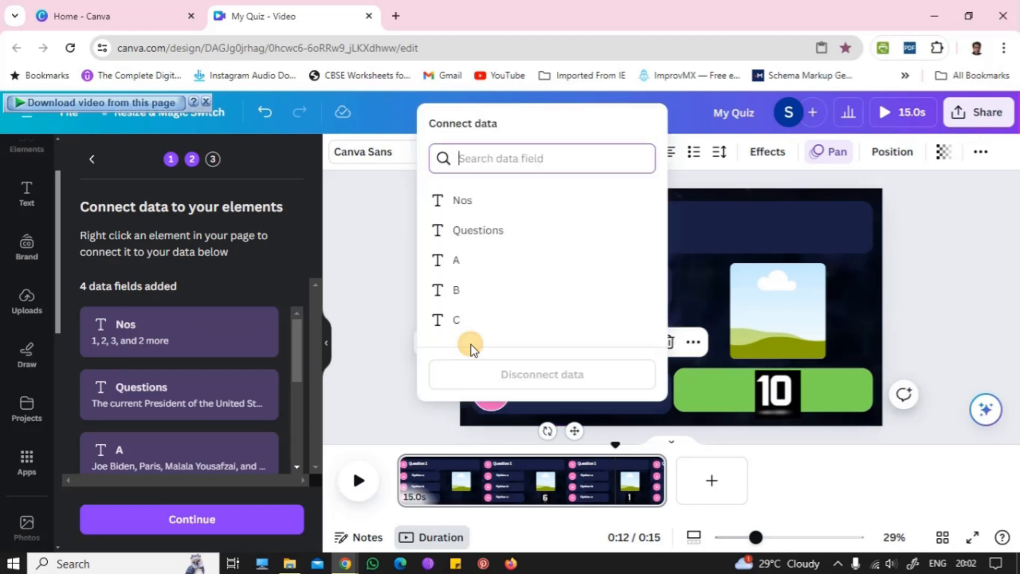
{"action": "left_click", "coordinate": [471, 320]}
- Connect the picture frame to the Image data field and generate five designs from all the data rows
{"action": "left_click", "coordinate": [769, 326]}
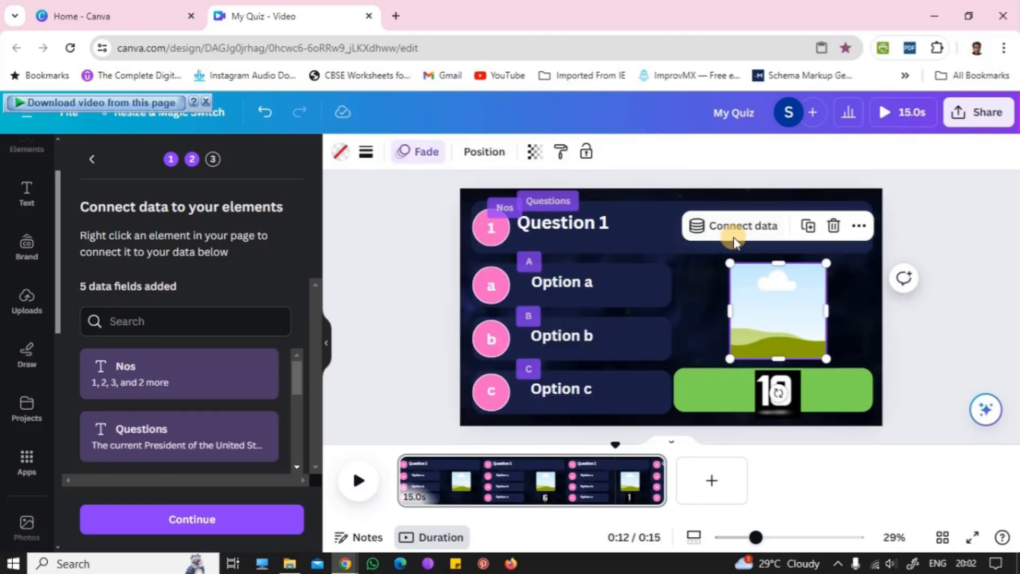
{"action": "left_click", "coordinate": [737, 228]}
{"action": "left_click", "coordinate": [747, 341]}
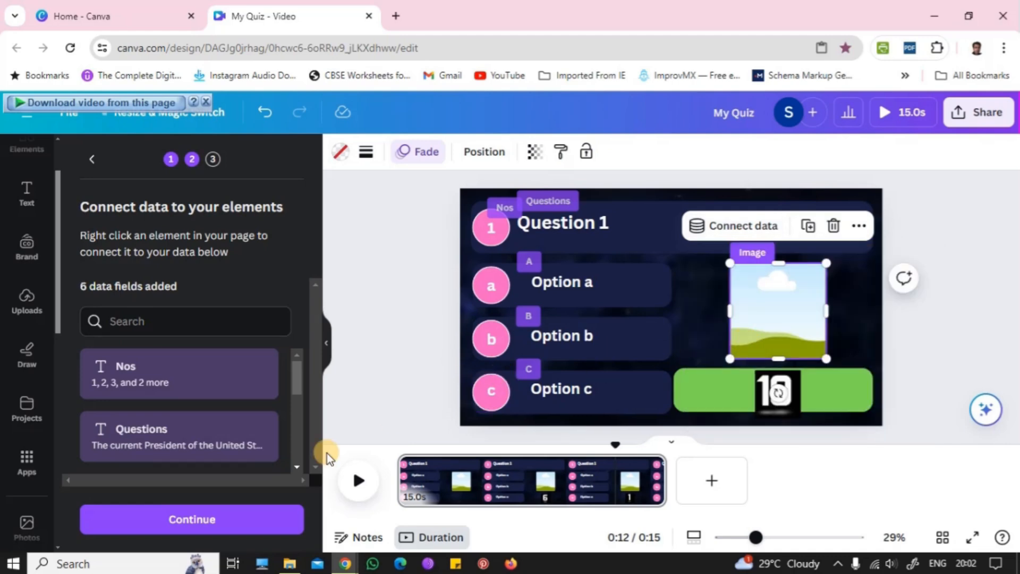
{"action": "left_click", "coordinate": [207, 520]}
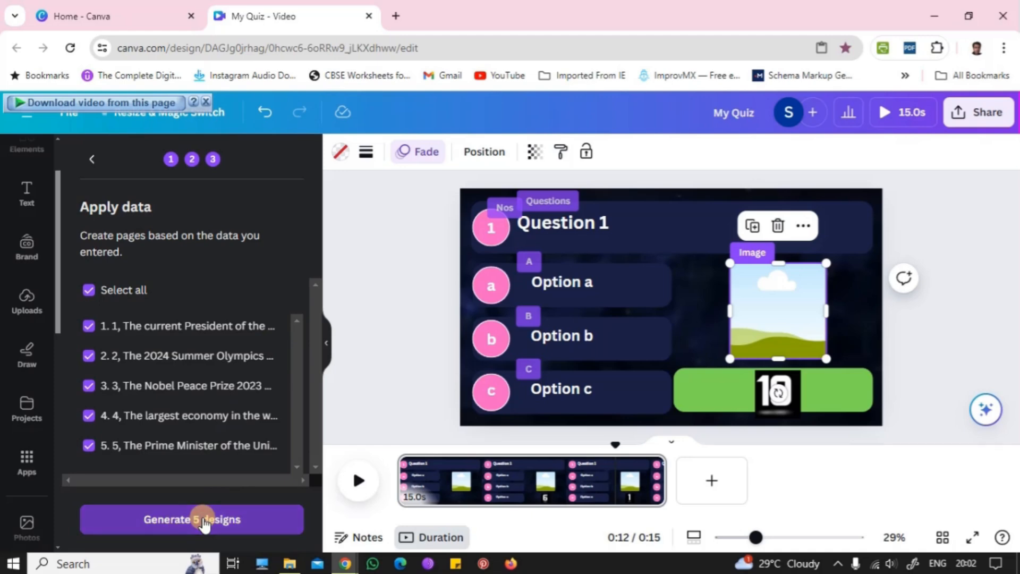
{"action": "left_click", "coordinate": [204, 522]}
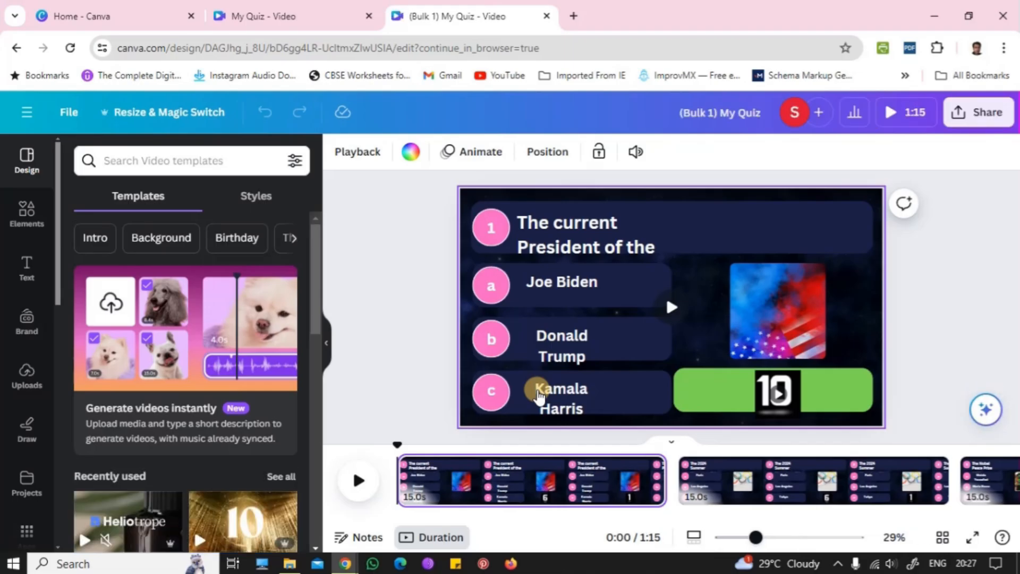
- Widen the question text box on page 1 to nearly the full bar width and centre it vertically inside the bar
{"action": "left_click", "coordinate": [614, 284]}
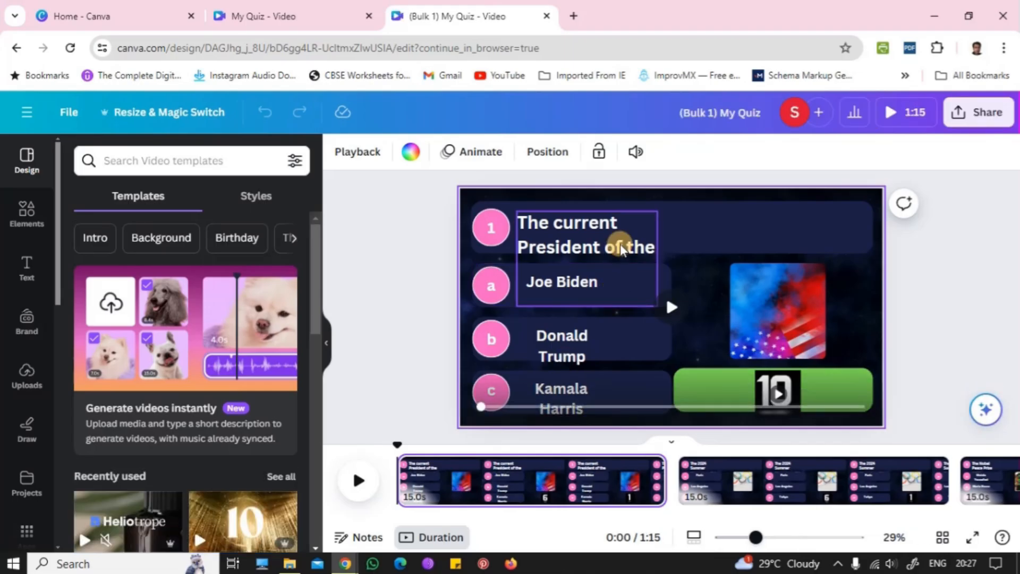
{"action": "left_click_drag", "start_coordinate": [659, 260], "coordinate": [870, 239]}
{"action": "left_click_drag", "start_coordinate": [788, 241], "coordinate": [790, 242]}
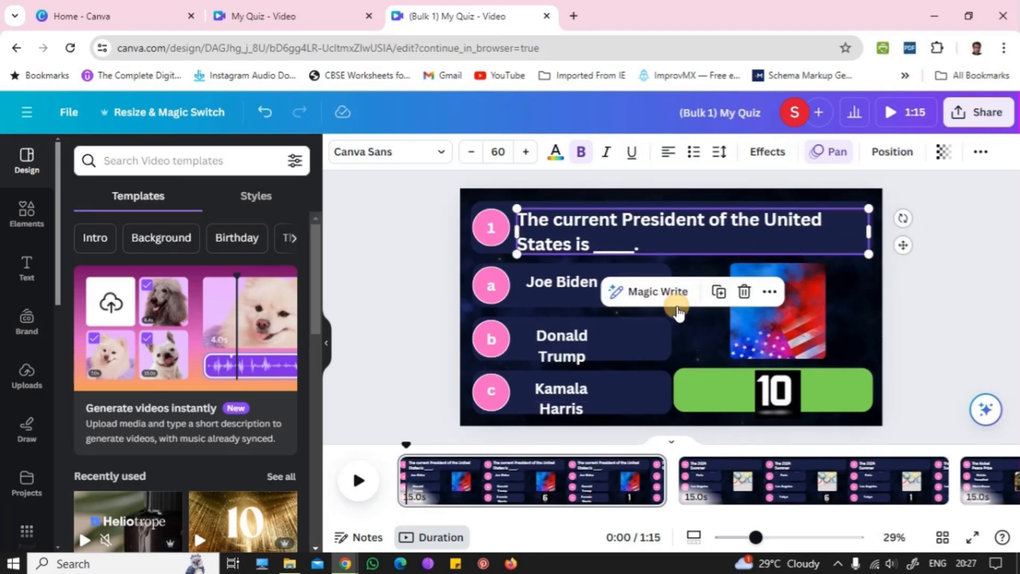
- Widen the text boxes of options b and c on page 1 so each name fits on one line
{"action": "left_click", "coordinate": [591, 353]}
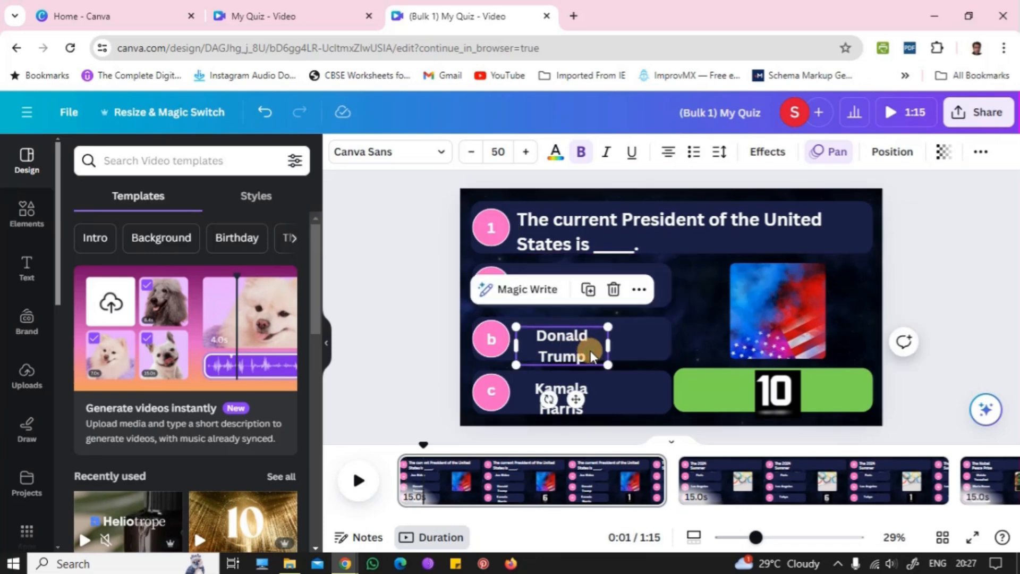
{"action": "mouse_move", "coordinate": [609, 346]}
{"action": "left_mouse_down"}
{"action": "mouse_move", "coordinate": [667, 343]}
{"action": "mouse_move", "coordinate": [608, 340]}
{"action": "left_mouse_up"}
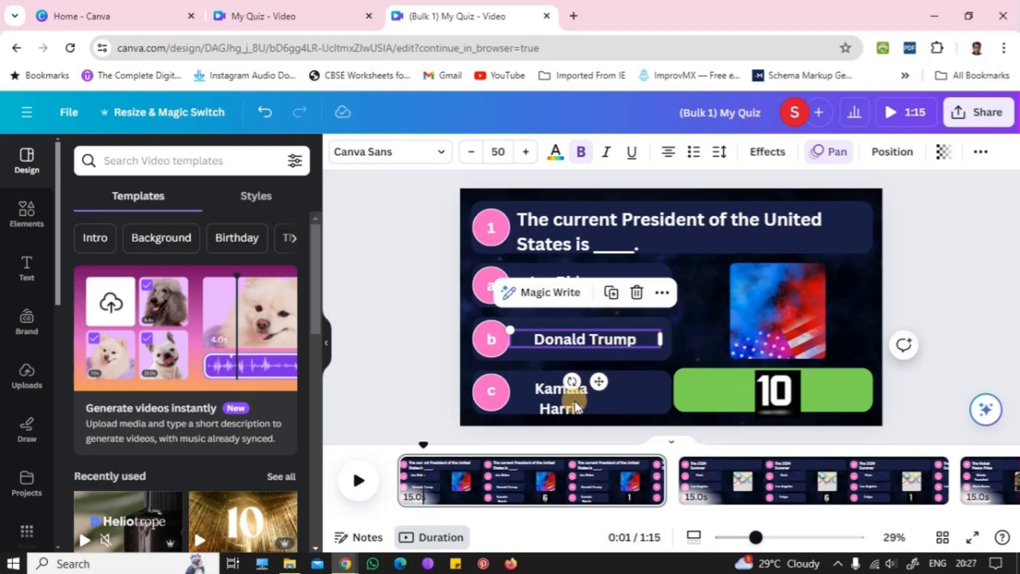
{"action": "left_click", "coordinate": [598, 405]}
{"action": "left_click_drag", "start_coordinate": [607, 398], "coordinate": [646, 398]}
- Align the option a text on page 1 within its bar and move the green answer bar behind Joe Biden
{"action": "left_click", "coordinate": [585, 287]}
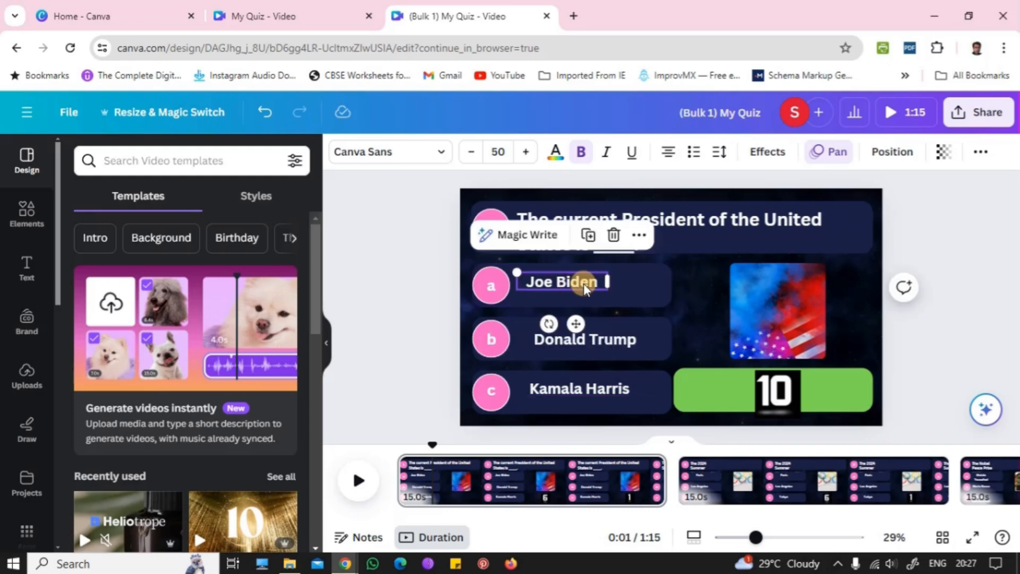
{"action": "left_click_drag", "start_coordinate": [585, 287], "coordinate": [595, 291]}
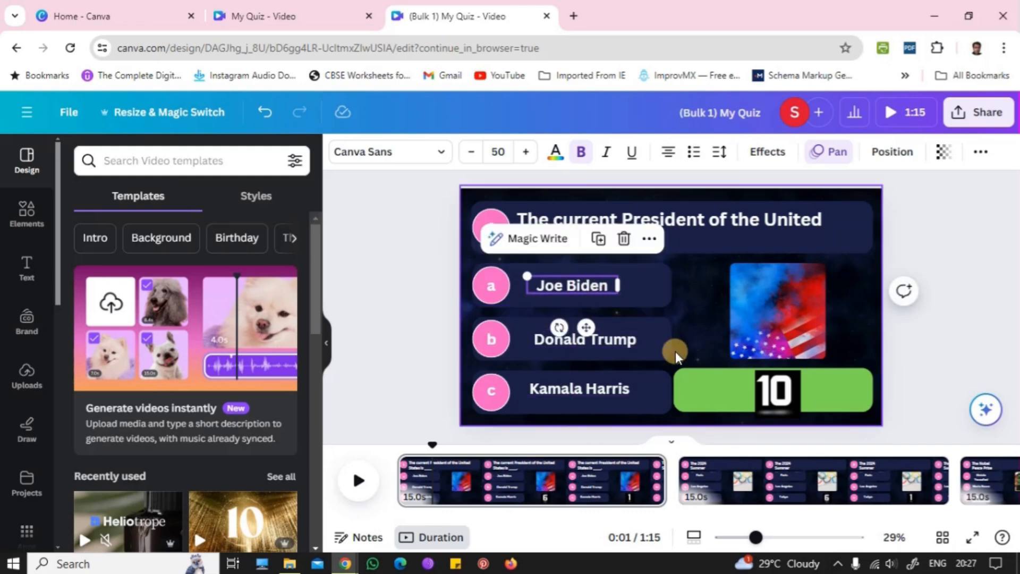
{"action": "left_click_drag", "start_coordinate": [725, 392], "coordinate": [533, 295]}
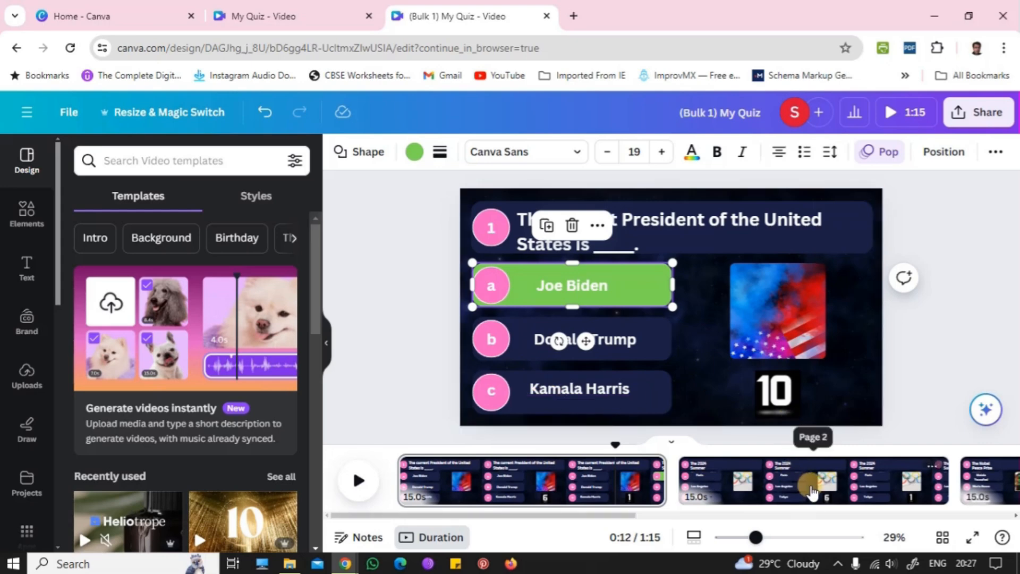
- On page 2, widen and centre the question text inside its bar, and move the green answer bar behind option a, Paris
{"action": "left_click", "coordinate": [811, 494]}
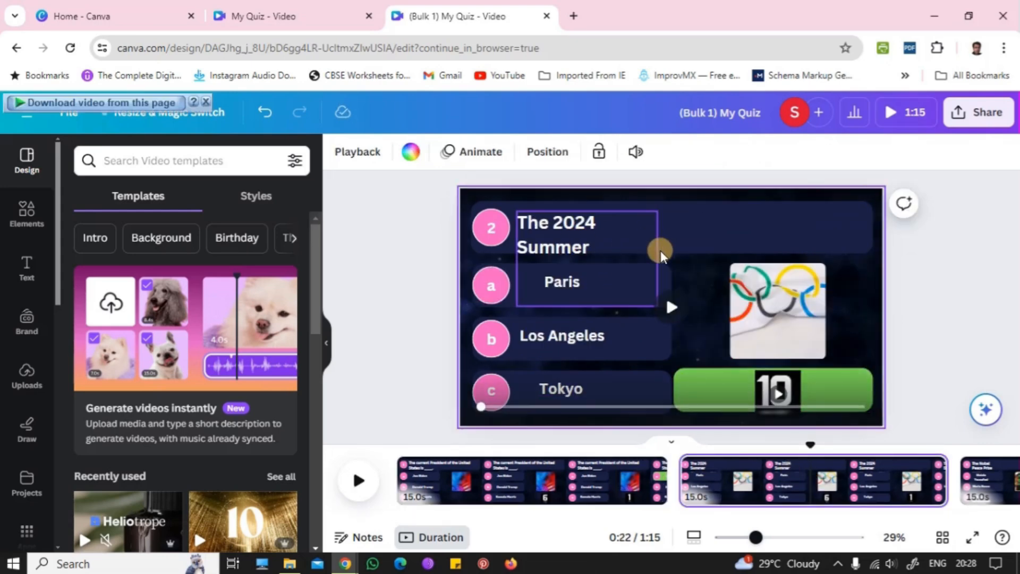
{"action": "left_click", "coordinate": [588, 228]}
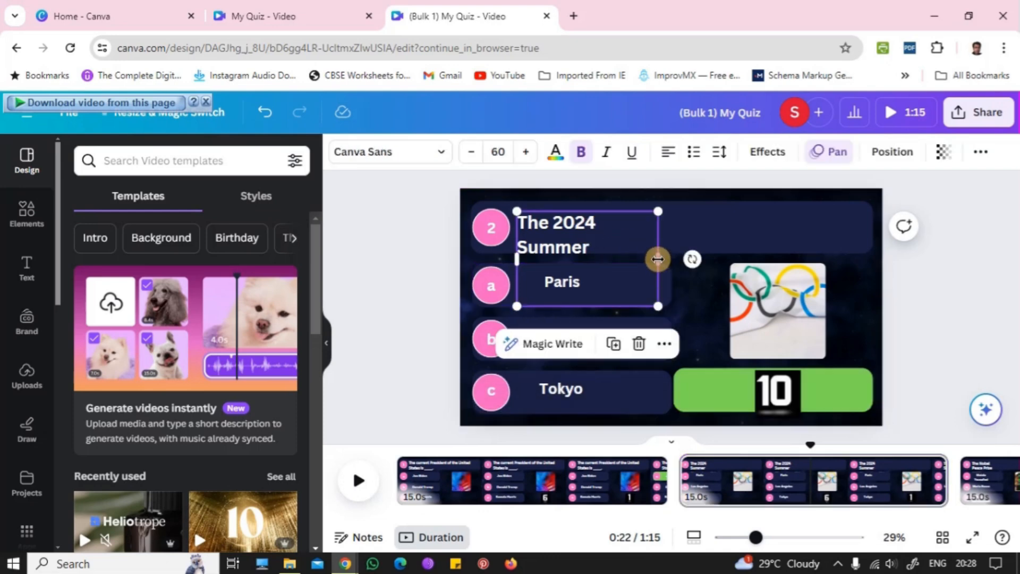
{"action": "left_click_drag", "start_coordinate": [660, 259], "coordinate": [870, 242]}
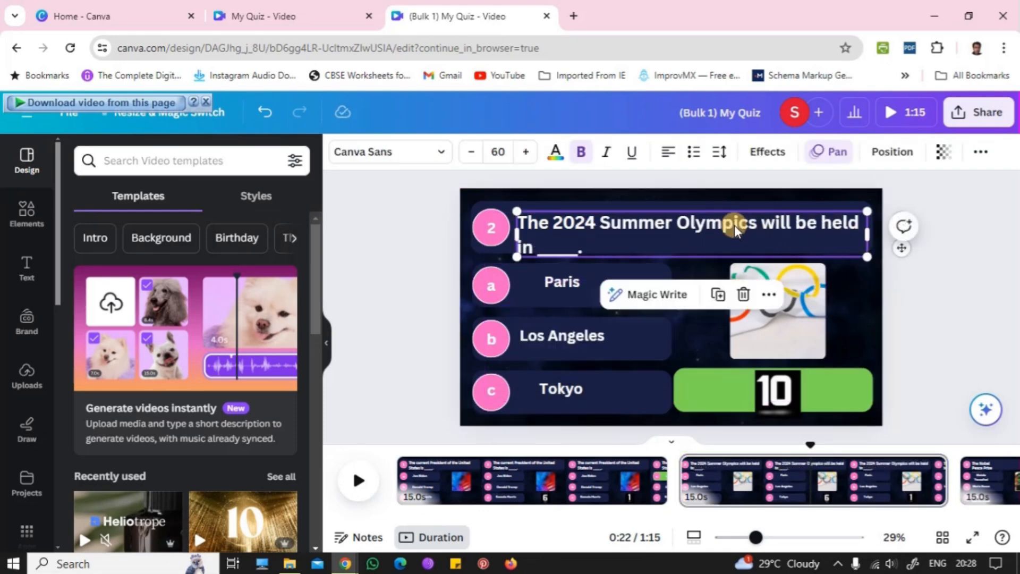
{"action": "left_click_drag", "start_coordinate": [731, 228], "coordinate": [729, 223]}
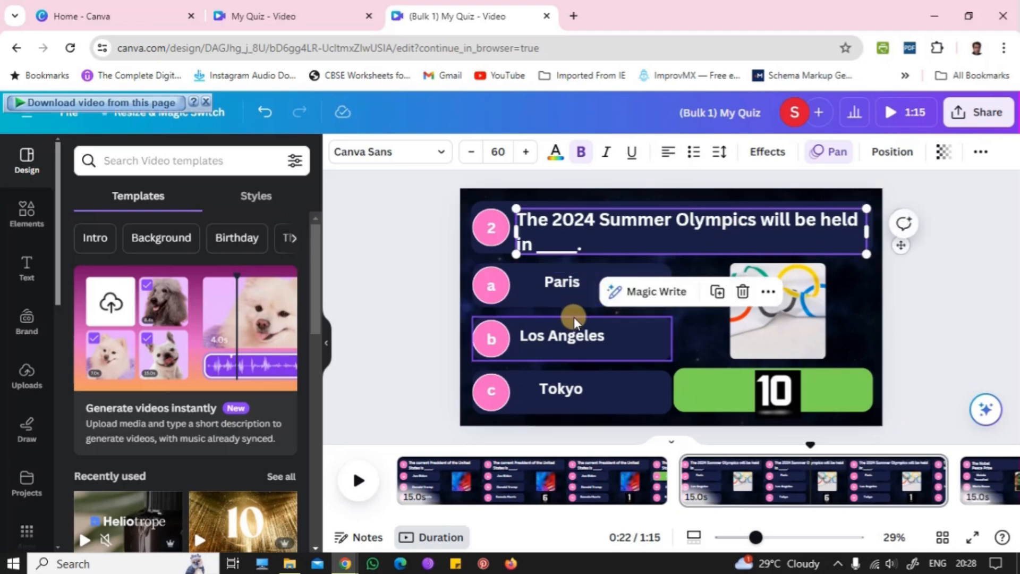
{"action": "left_click_drag", "start_coordinate": [828, 404], "coordinate": [635, 289]}
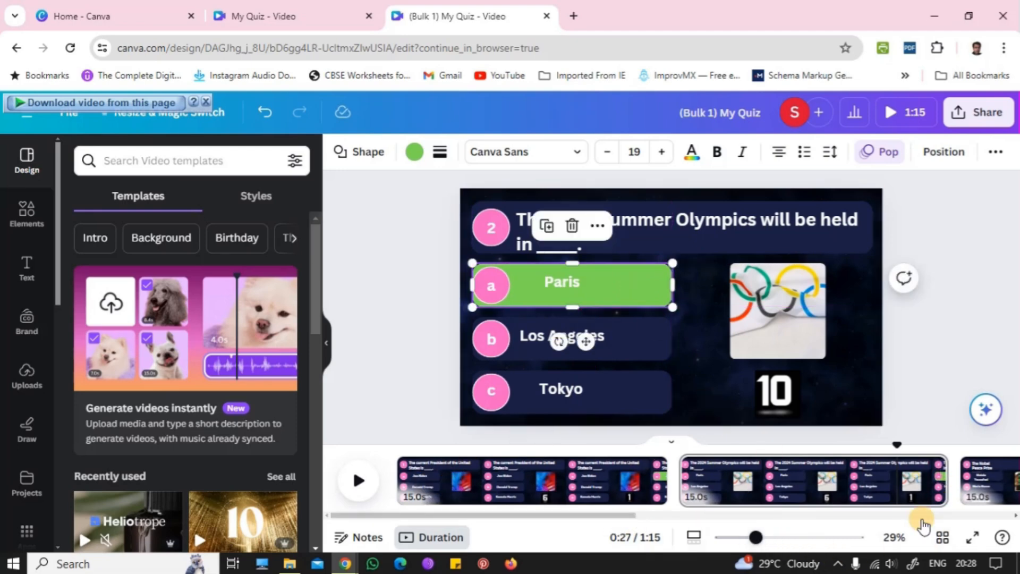
- Go to page 3 and nudge the two-line option a text slightly upward within its bar
{"action": "left_click_drag", "start_coordinate": [631, 513], "coordinate": [763, 505]}
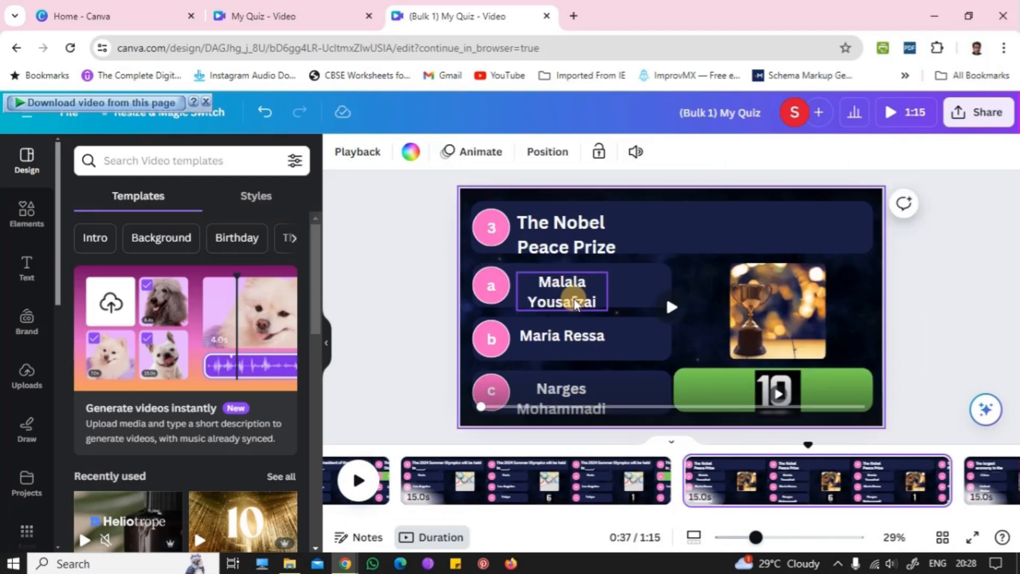
{"action": "left_click", "coordinate": [574, 295]}
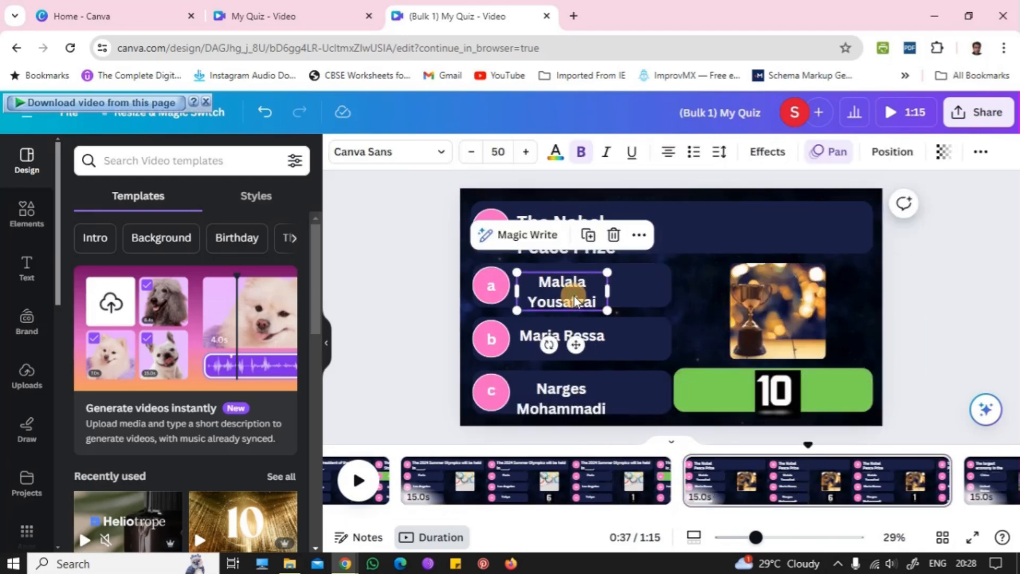
{"action": "left_click_drag", "start_coordinate": [575, 295], "coordinate": [574, 293]}
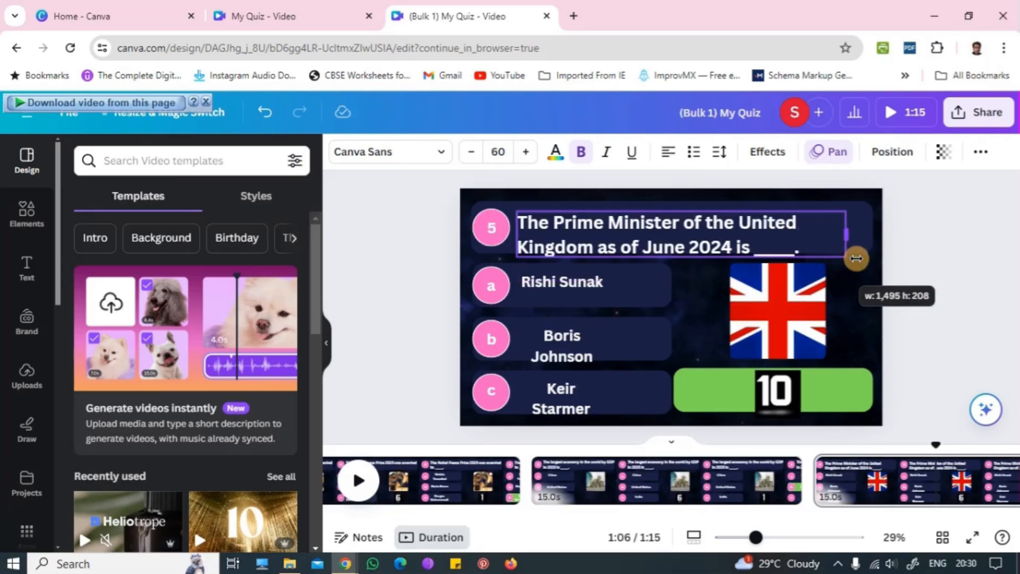
- On page 5, widen the question text and raise it within its bar, and widen option b so Boris Johnson fits on one line
{"action": "mouse_move", "coordinate": [856, 257]}
{"action": "left_mouse_down"}
{"action": "mouse_move", "coordinate": [877, 259]}
{"action": "mouse_move", "coordinate": [865, 256]}
{"action": "left_mouse_up"}
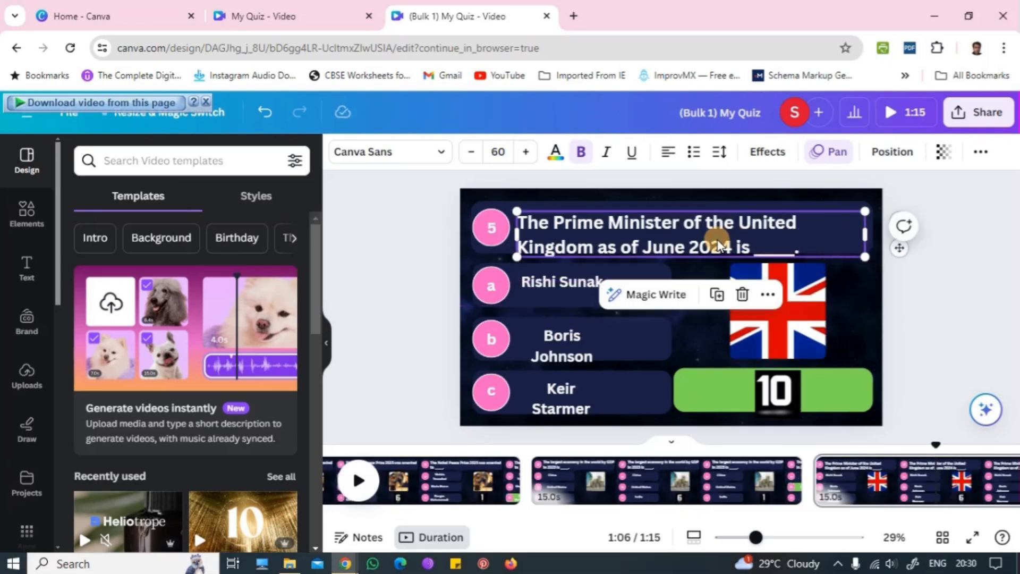
{"action": "left_click", "coordinate": [720, 237]}
{"action": "left_click", "coordinate": [576, 341]}
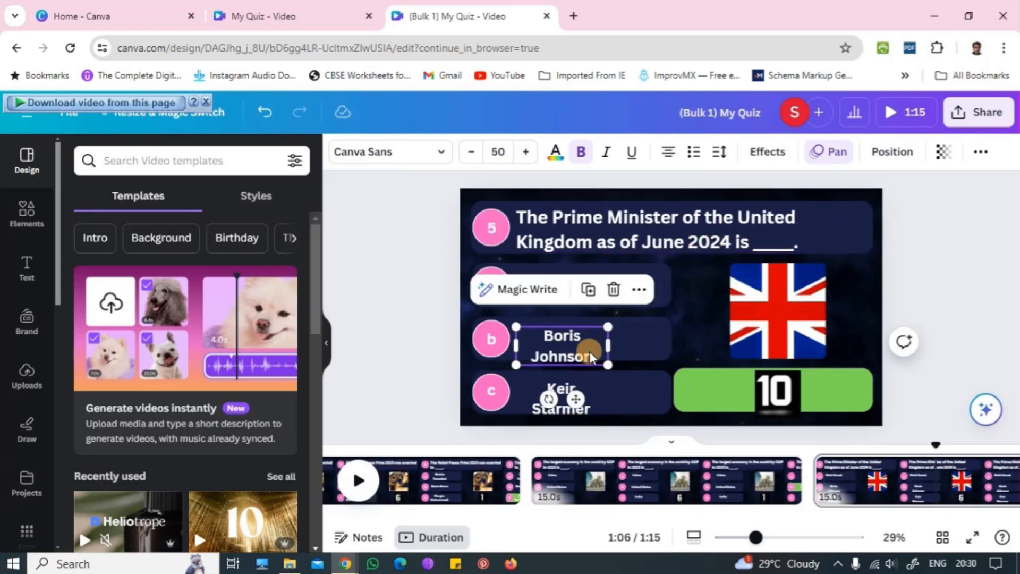
{"action": "left_click_drag", "start_coordinate": [613, 346], "coordinate": [661, 346]}
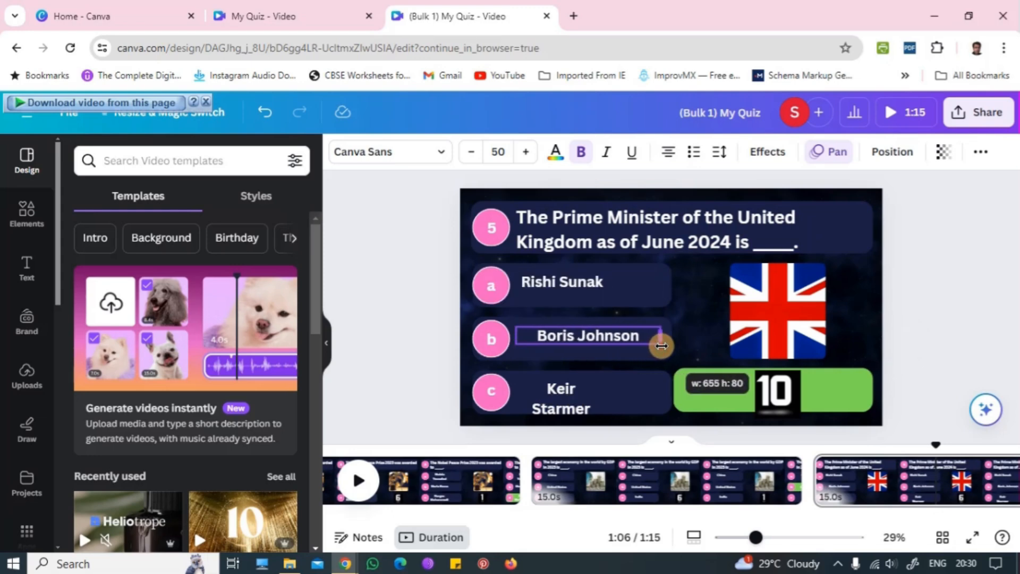
- Shift the option a text, Rishi Sunak, sideways on page 5 so it is centred over the option b text
{"action": "left_click", "coordinate": [579, 292]}
{"action": "left_click", "coordinate": [696, 343]}
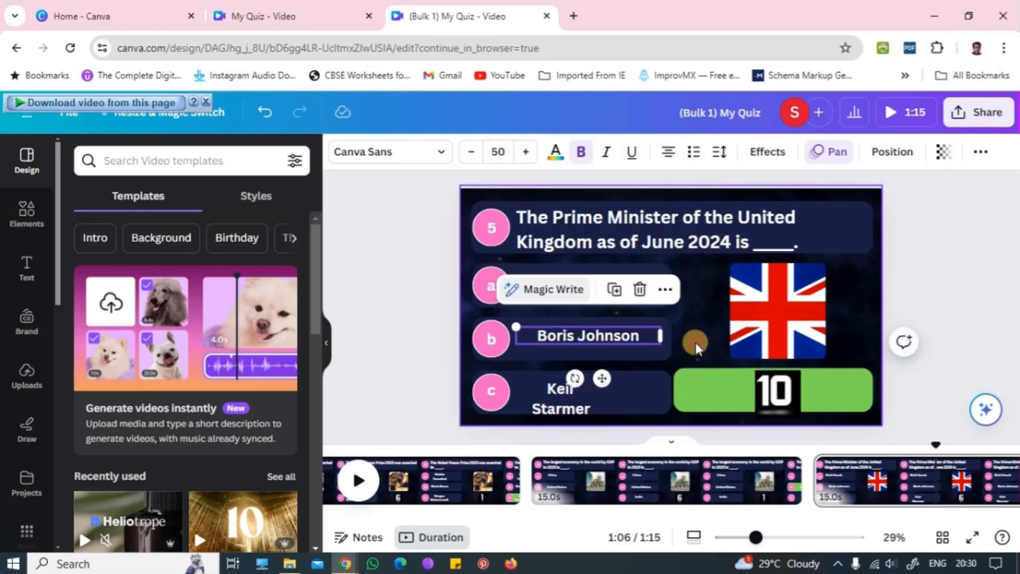
{"action": "left_click", "coordinate": [568, 287]}
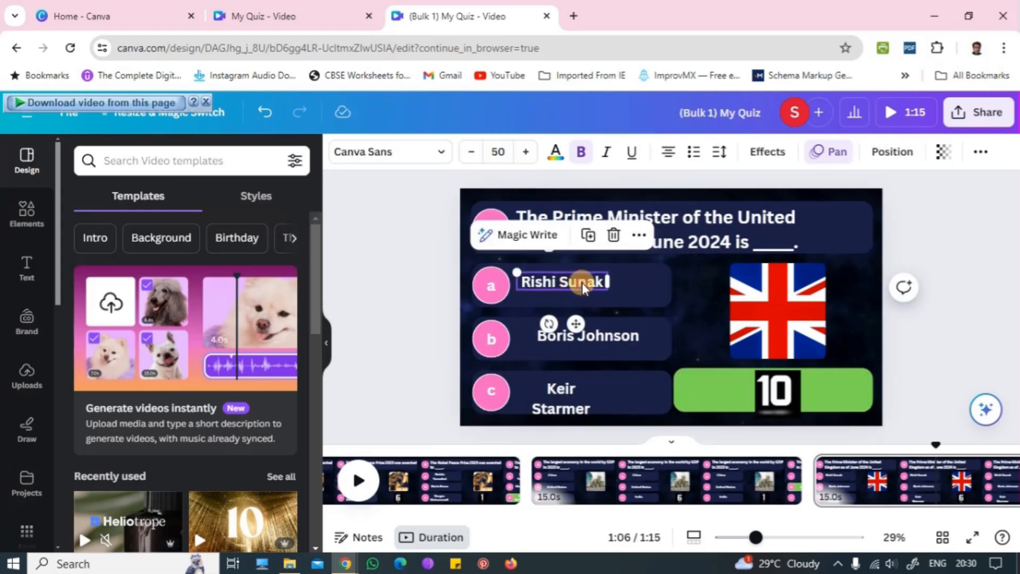
{"action": "left_click_drag", "start_coordinate": [583, 289], "coordinate": [610, 288]}
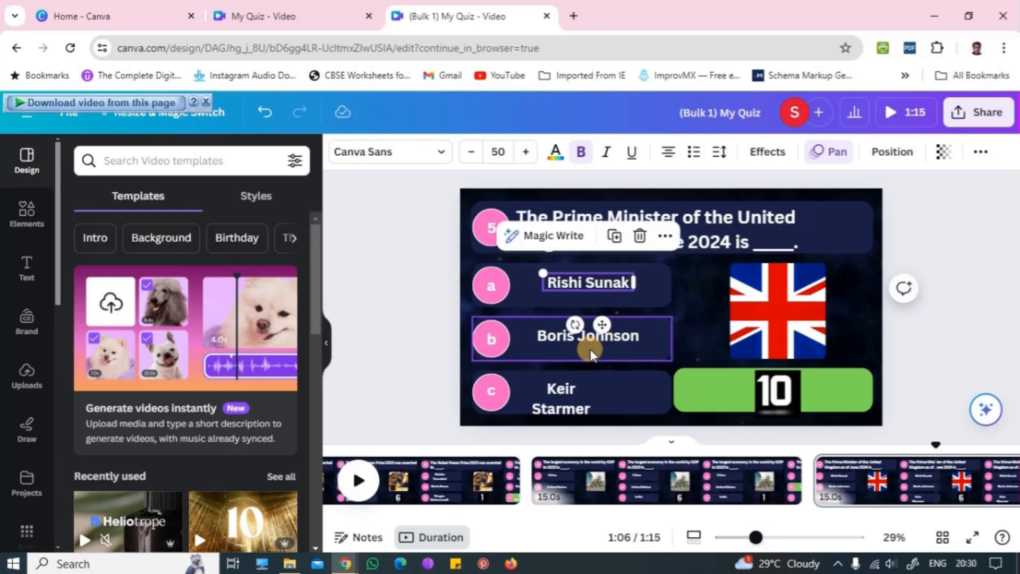
- Widen option c so Keir Starmer fits on one line, and move the green answer bar behind option a, Rishi Sunak
{"action": "left_click", "coordinate": [579, 396]}
{"action": "mouse_move", "coordinate": [611, 397]}
{"action": "left_mouse_down"}
{"action": "mouse_move", "coordinate": [666, 401]}
{"action": "mouse_move", "coordinate": [597, 391]}
{"action": "left_mouse_up"}
{"action": "left_click", "coordinate": [729, 404]}
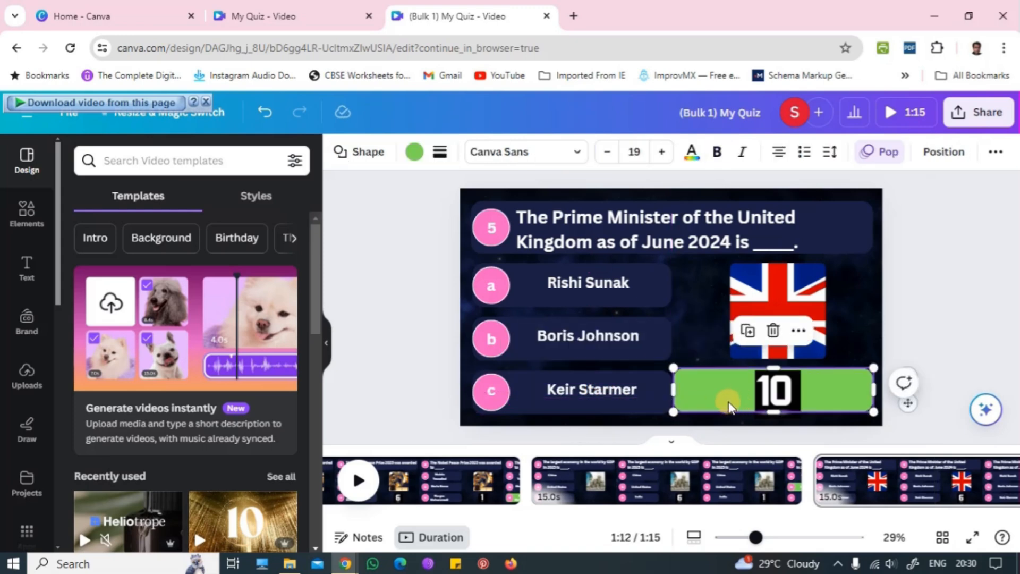
{"action": "left_click_drag", "start_coordinate": [730, 404], "coordinate": [531, 300]}
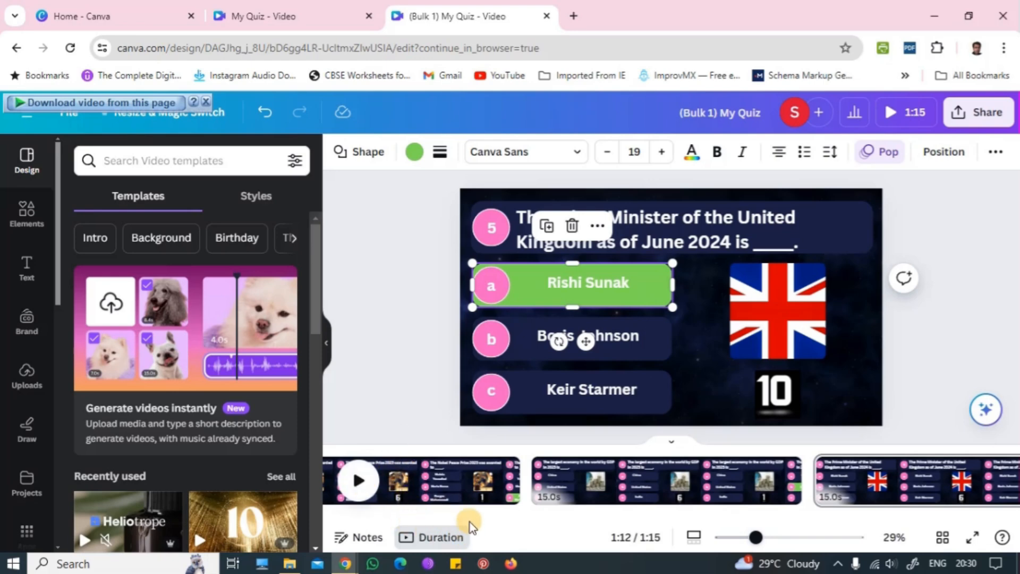
- Return to page 1 and set the playhead to the start of the timeline to preview the quiz video
{"action": "left_click_drag", "start_coordinate": [665, 516], "coordinate": [345, 523]}
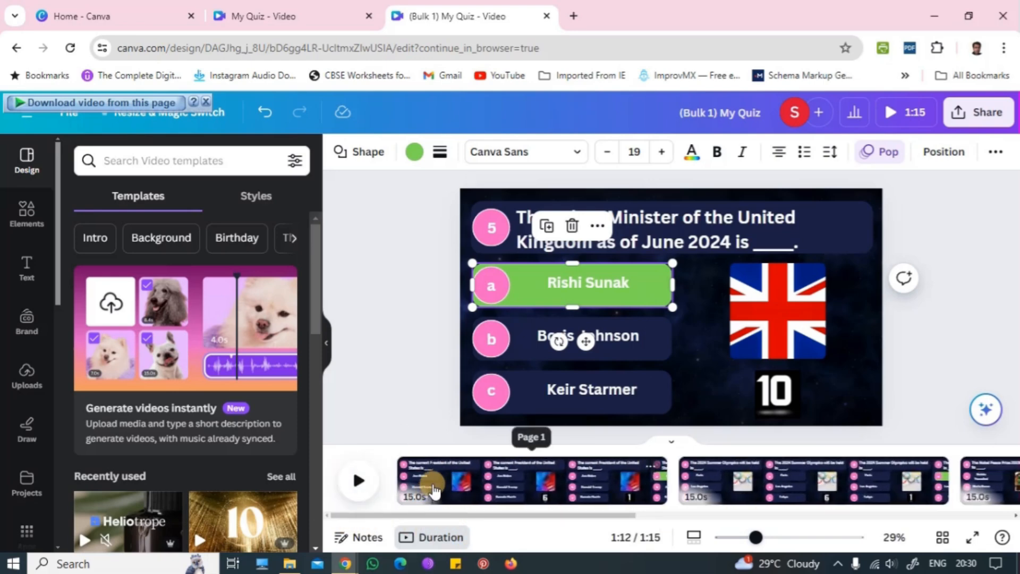
{"action": "left_click", "coordinate": [419, 483]}
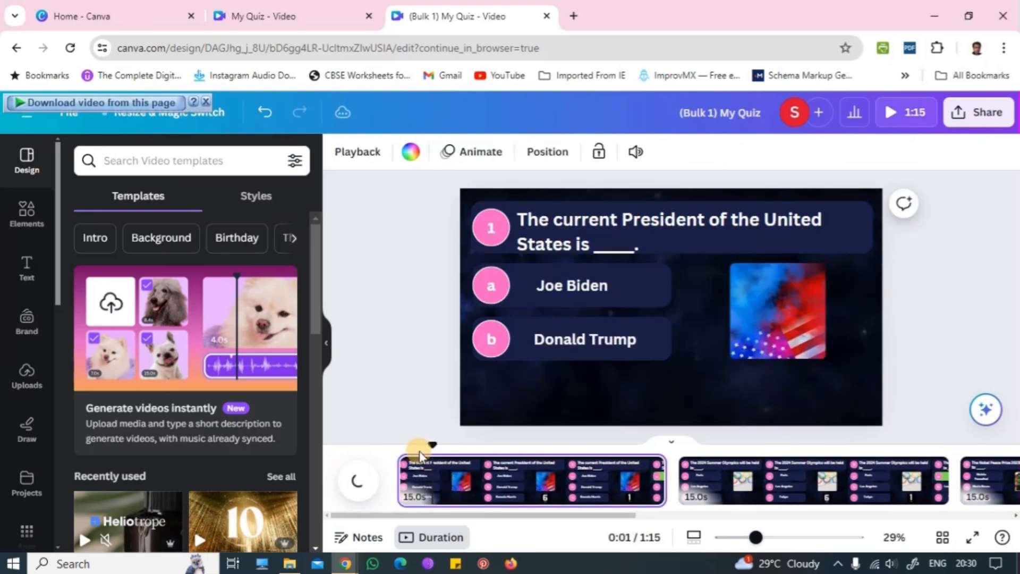
{"action": "left_click_drag", "start_coordinate": [433, 447], "coordinate": [385, 448]}
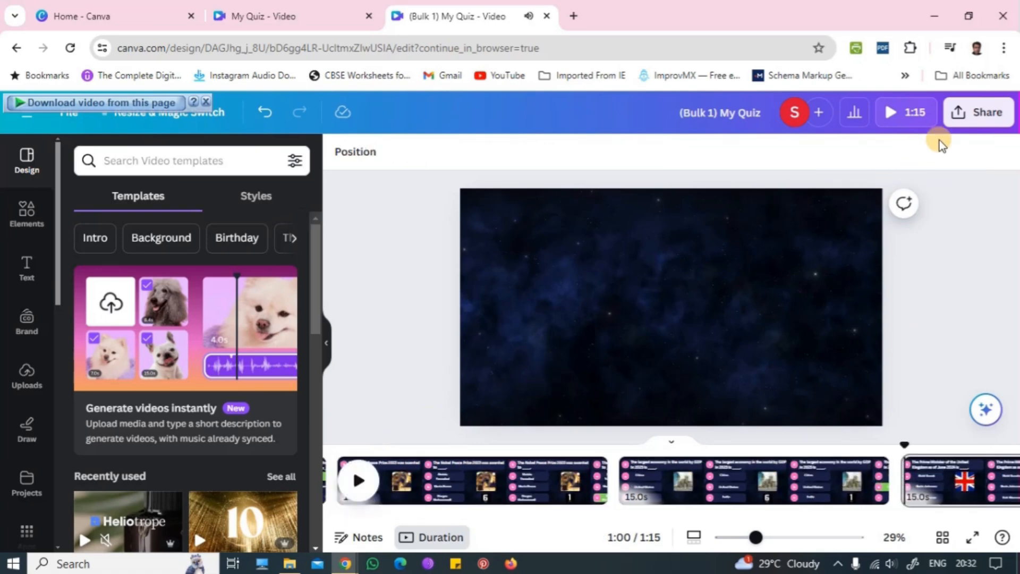
- Download all five pages of the design as a single MP4 video at 1080p (HD) quality
{"action": "left_click", "coordinate": [976, 115]}
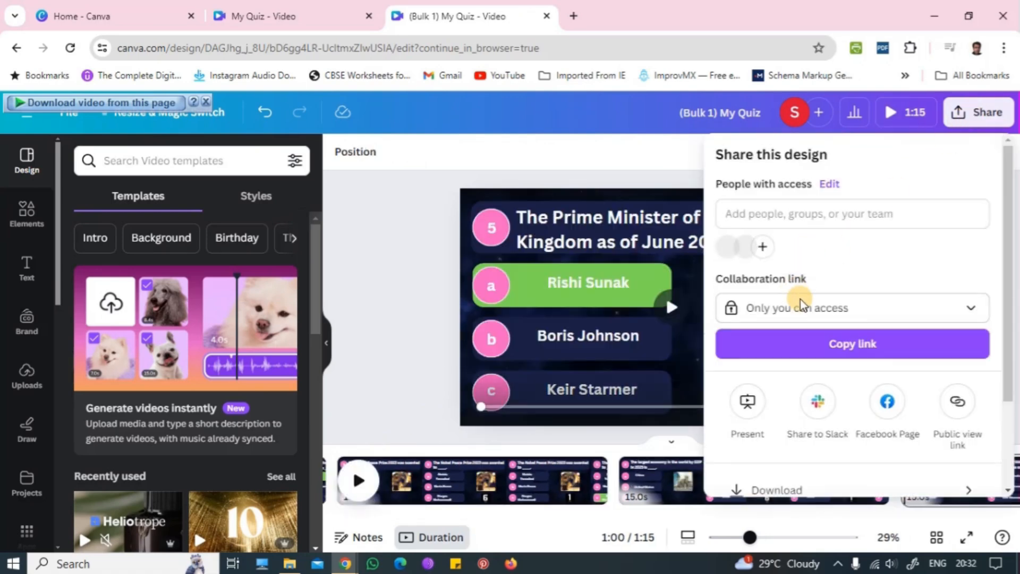
{"action": "scroll", "coordinate": [861, 359], "scroll_direction": "down", "scroll_amount": 3}
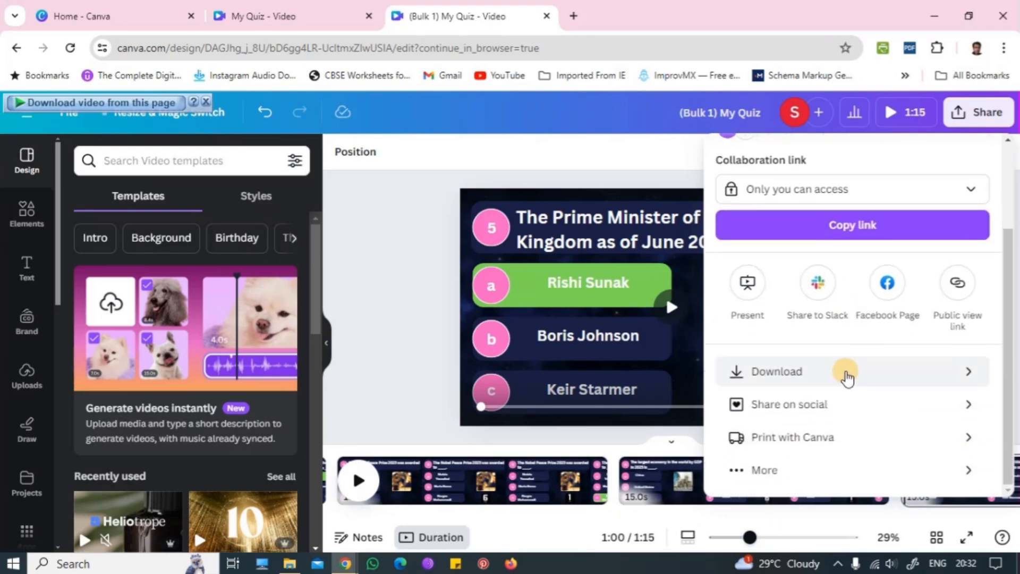
{"action": "left_click", "coordinate": [846, 376]}
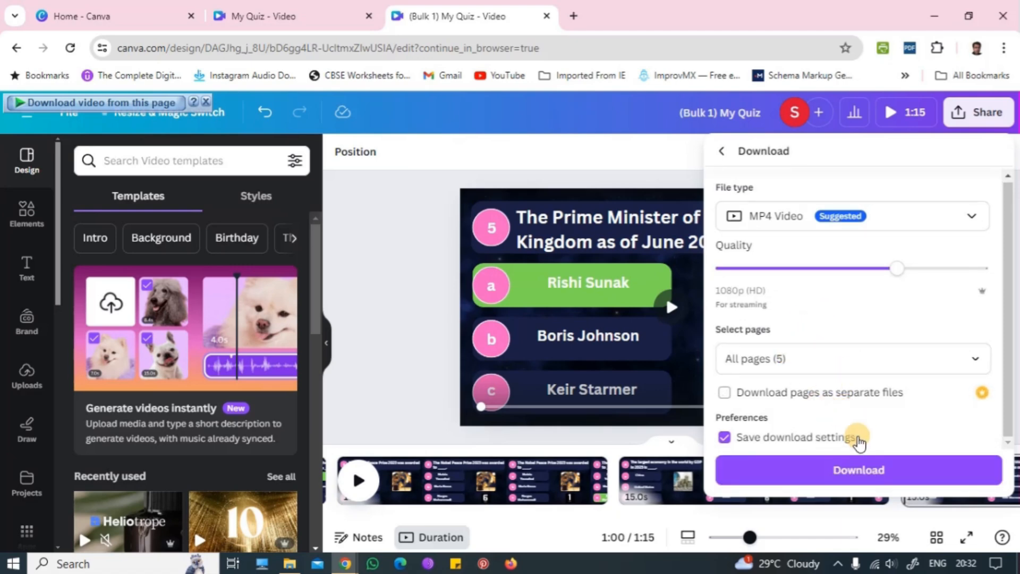
{"action": "left_click", "coordinate": [862, 471]}
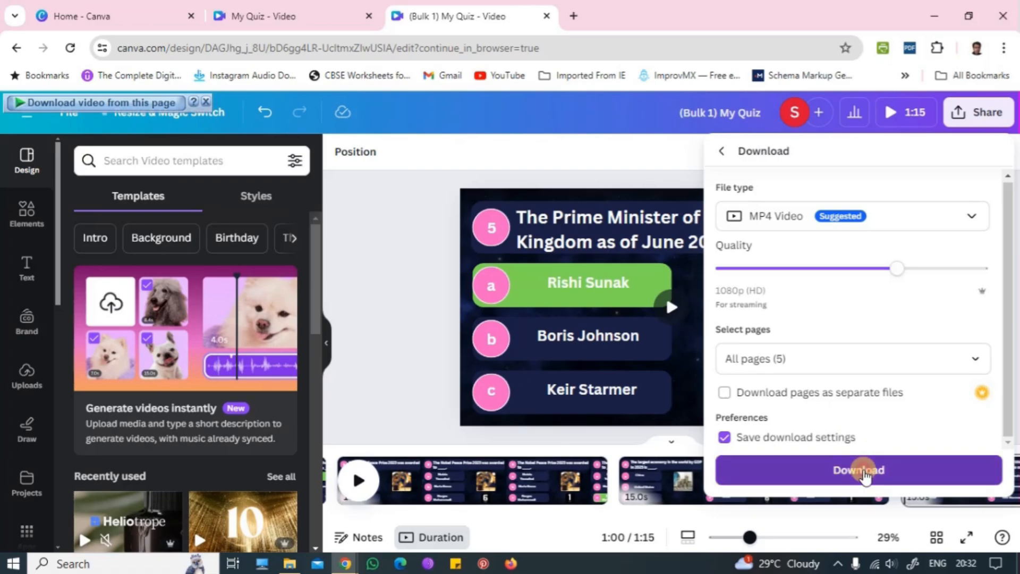